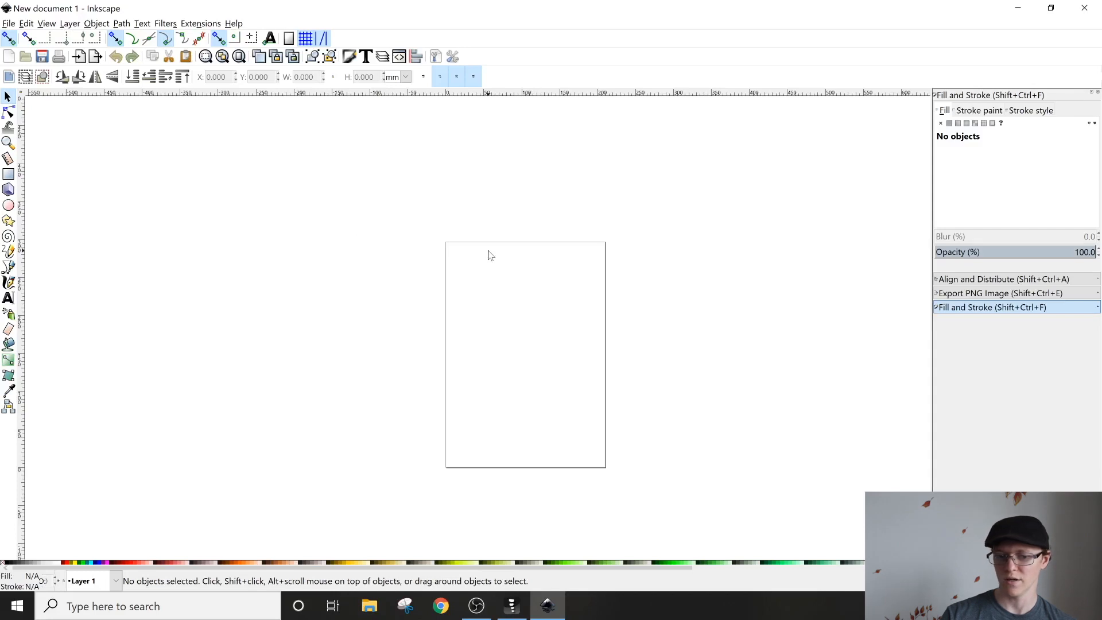
# Draw a freehand rectangle about 227 mm by 171 mm beside the page and undo it.
pyautogui.moveTo(425, 246)
pyautogui.mouseDown()
pyautogui.moveTo(440, 235)
pyautogui.moveTo(468, 264)
pyautogui.moveTo(419, 253)
pyautogui.mouseUp()
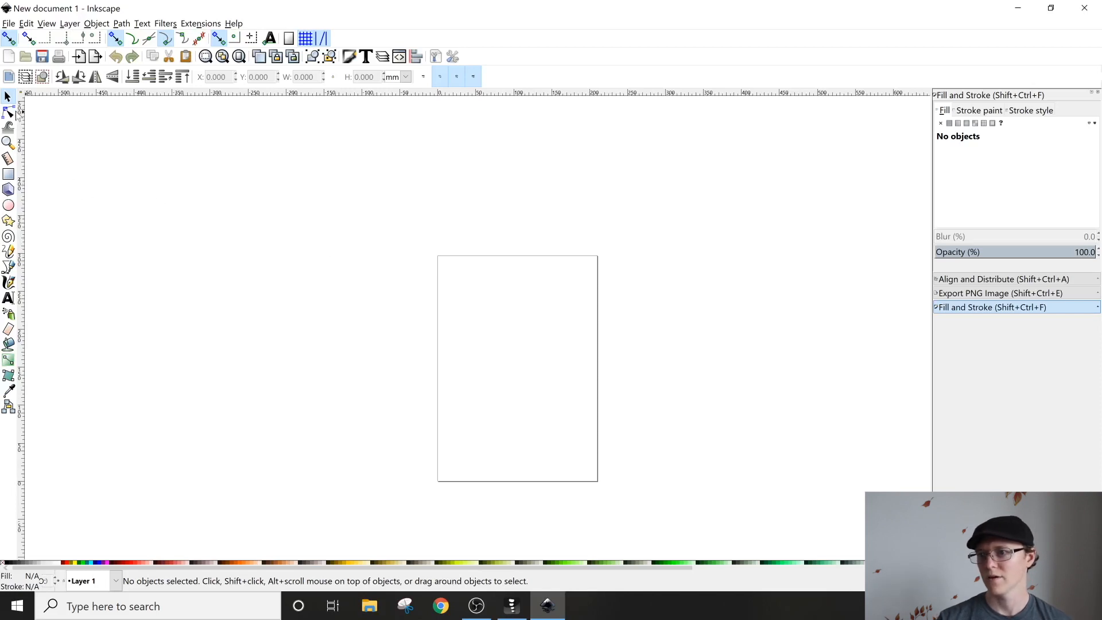
pyautogui.click(9, 176)
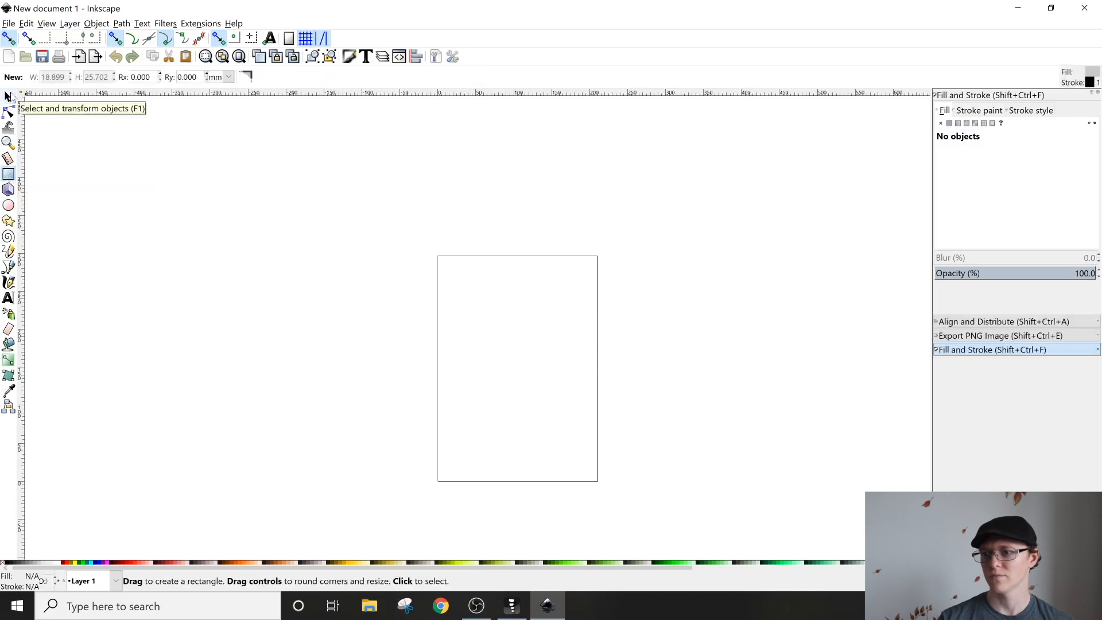
pyautogui.keyDown('ctrl'); pyautogui.scroll(2, 371, 282); pyautogui.keyUp('ctrl')
pyautogui.moveTo(210, 258); pyautogui.dragTo(372, 276)
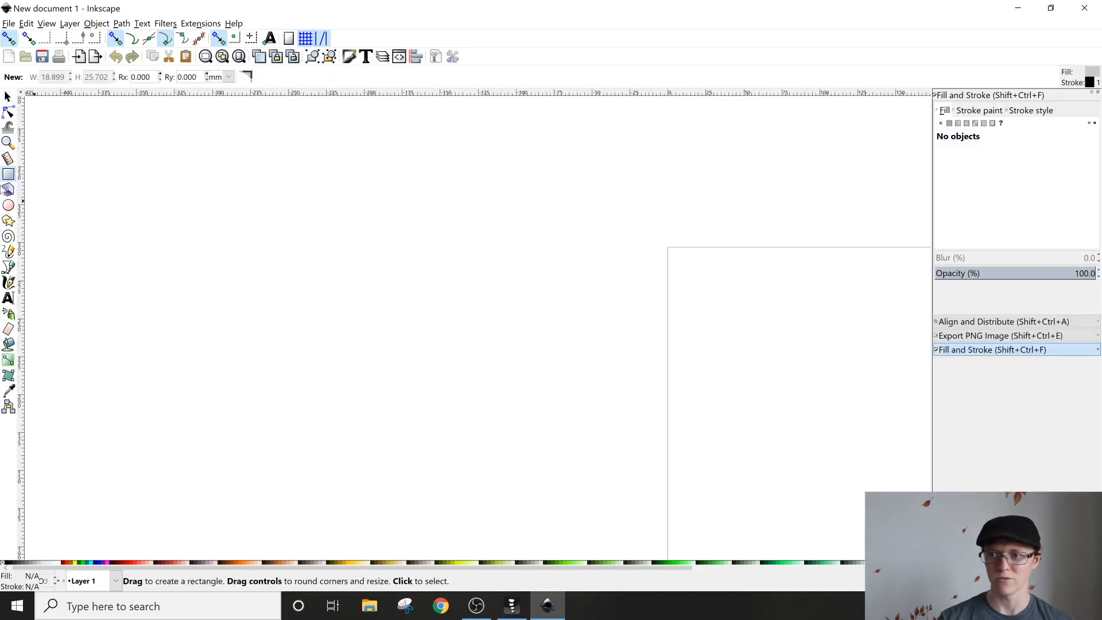
pyautogui.moveTo(208, 199); pyautogui.dragTo(567, 294)
pyautogui.moveTo(371, 343)
pyautogui.mouseDown()
pyautogui.moveTo(317, 351)
pyautogui.moveTo(353, 316)
pyautogui.moveTo(711, 381)
pyautogui.moveTo(728, 355)
pyautogui.moveTo(286, 309)
pyautogui.moveTo(625, 271)
pyautogui.moveTo(147, 352)
pyautogui.moveTo(699, 238)
pyautogui.moveTo(283, 263)
pyautogui.moveTo(337, 406)
pyautogui.moveTo(492, 436)
pyautogui.moveTo(546, 472)
pyautogui.moveTo(554, 459)
pyautogui.mouseUp()
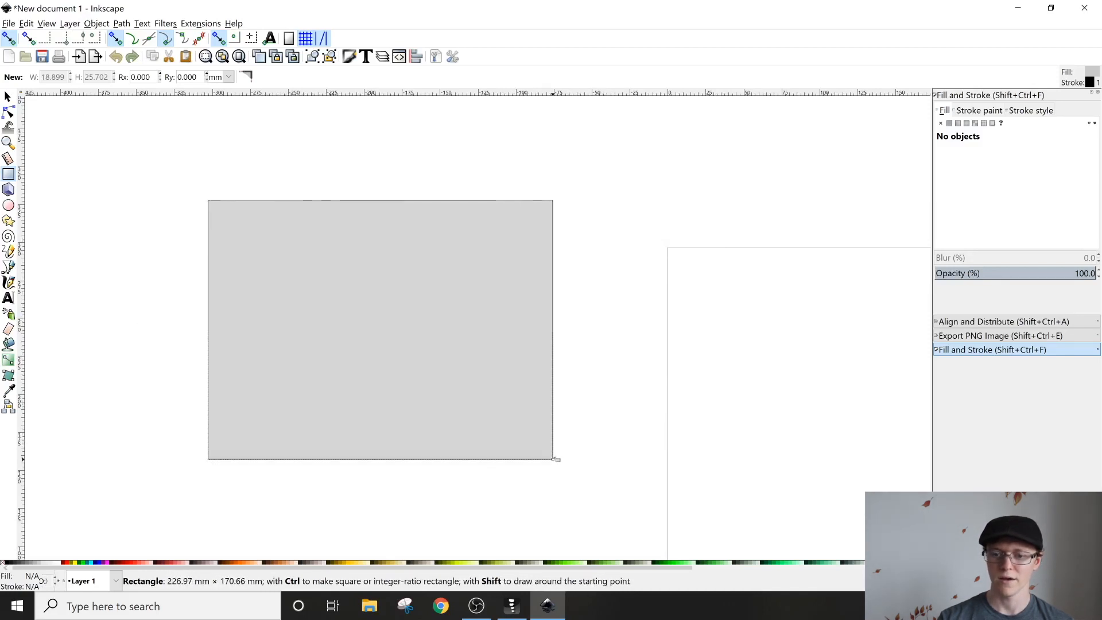
pyautogui.press('ctrl')
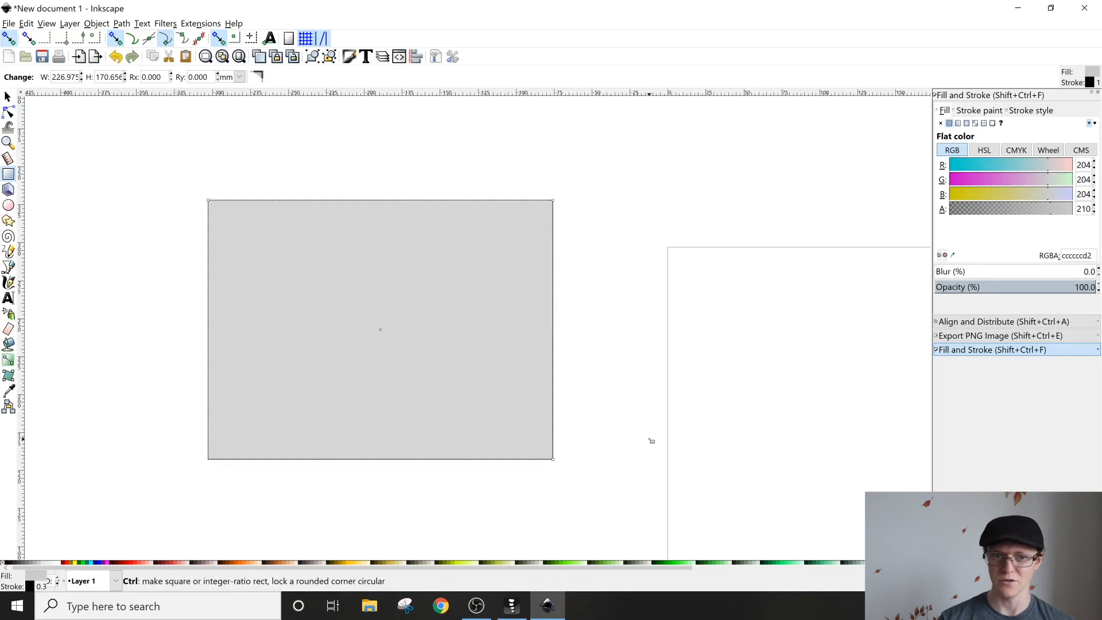
pyautogui.hotkey('ctrl', 'z')
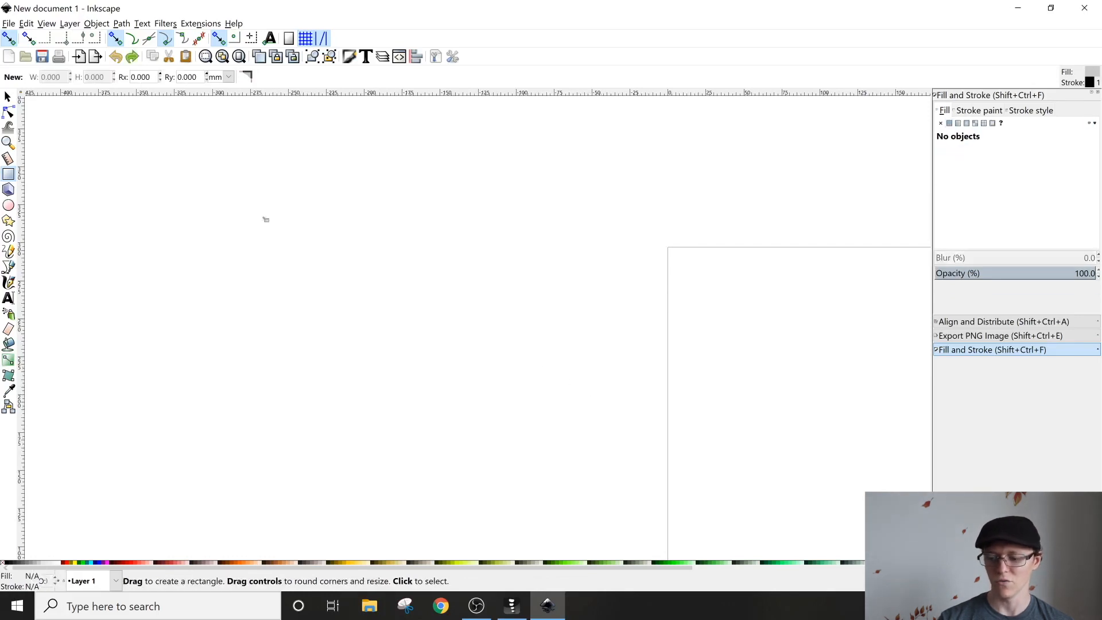
# Draw a square about 125 mm wide in the empty canvas area beside the page.
pyautogui.press('ctrl')
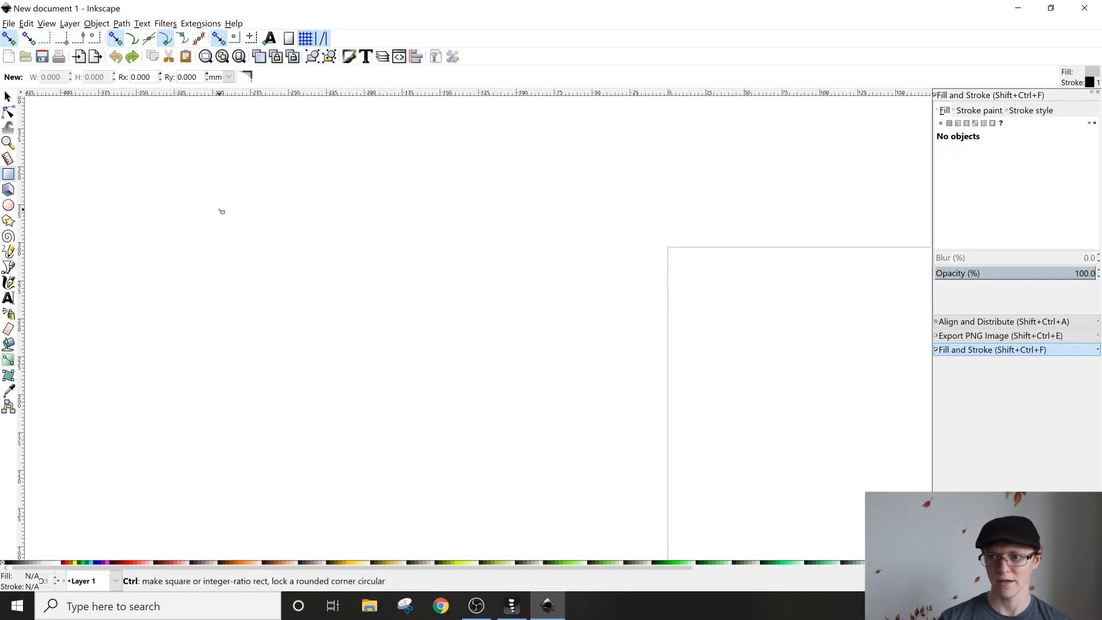
pyautogui.moveTo(219, 210)
pyautogui.mouseDown()
pyautogui.moveTo(276, 253)
pyautogui.moveTo(276, 294)
pyautogui.moveTo(306, 297)
pyautogui.moveTo(224, 215)
pyautogui.moveTo(415, 374)
pyautogui.moveTo(362, 347)
pyautogui.moveTo(462, 398)
pyautogui.moveTo(364, 342)
pyautogui.moveTo(441, 401)
pyautogui.mouseUp()
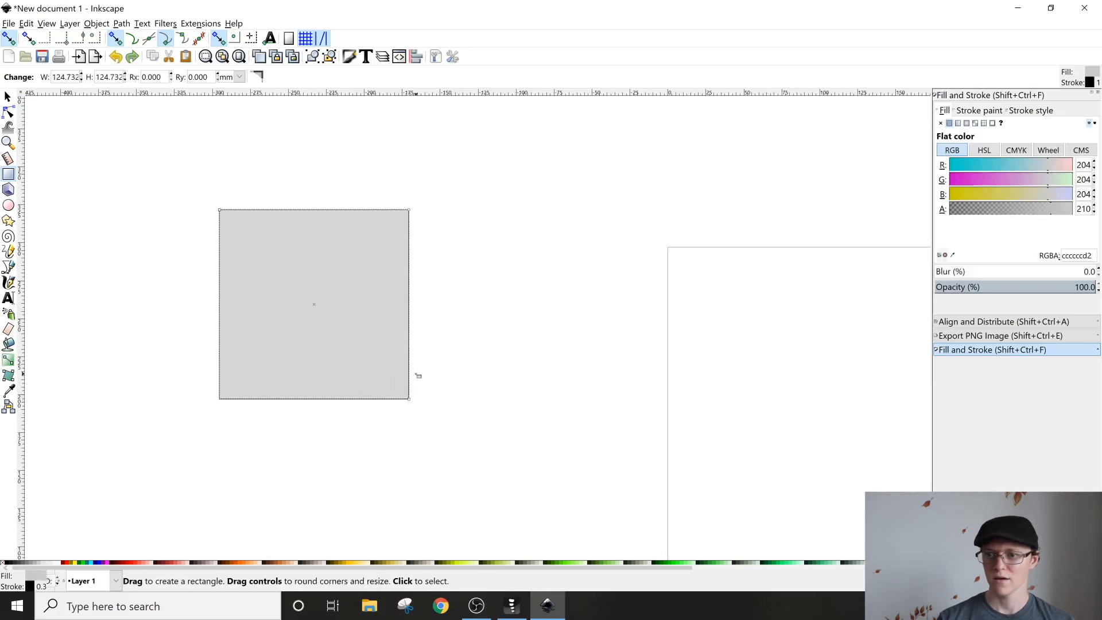
# Move the square slightly and scale it from its upper-right corner to about 122 mm by 120 mm.
pyautogui.scroll(1, 355, 321)
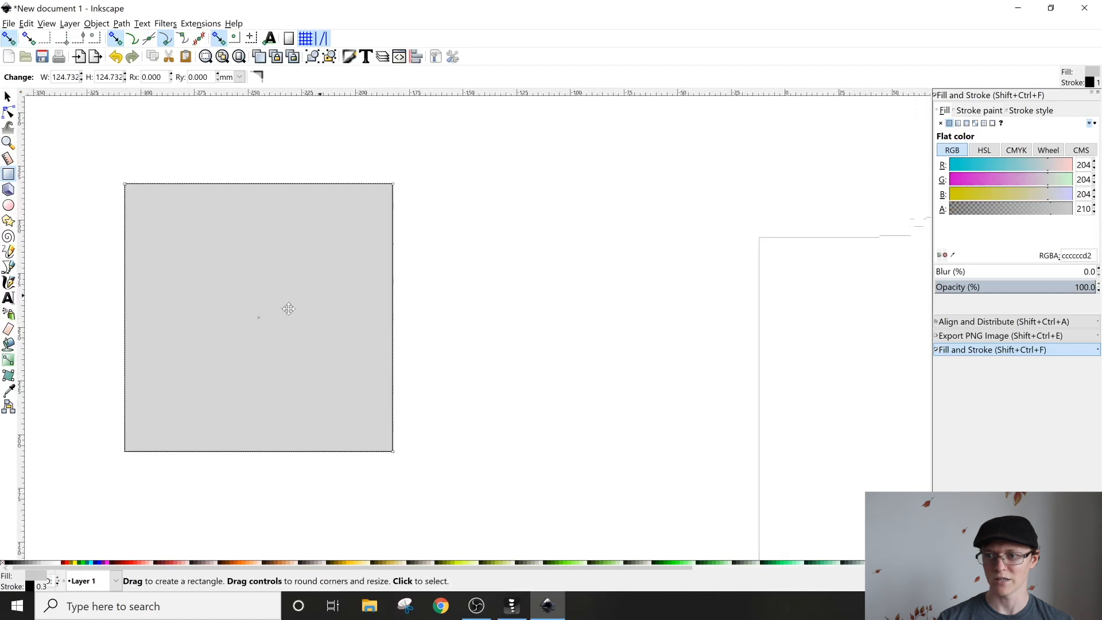
pyautogui.scroll(1, 290, 310)
pyautogui.hscroll(-1, 291, 296)
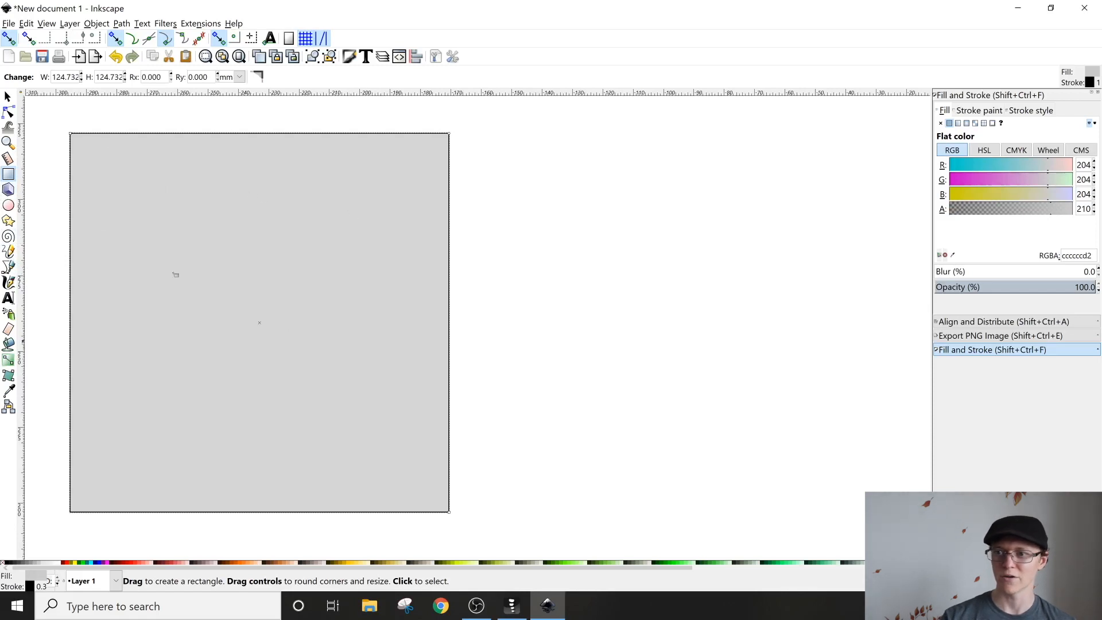
pyautogui.click(7, 96)
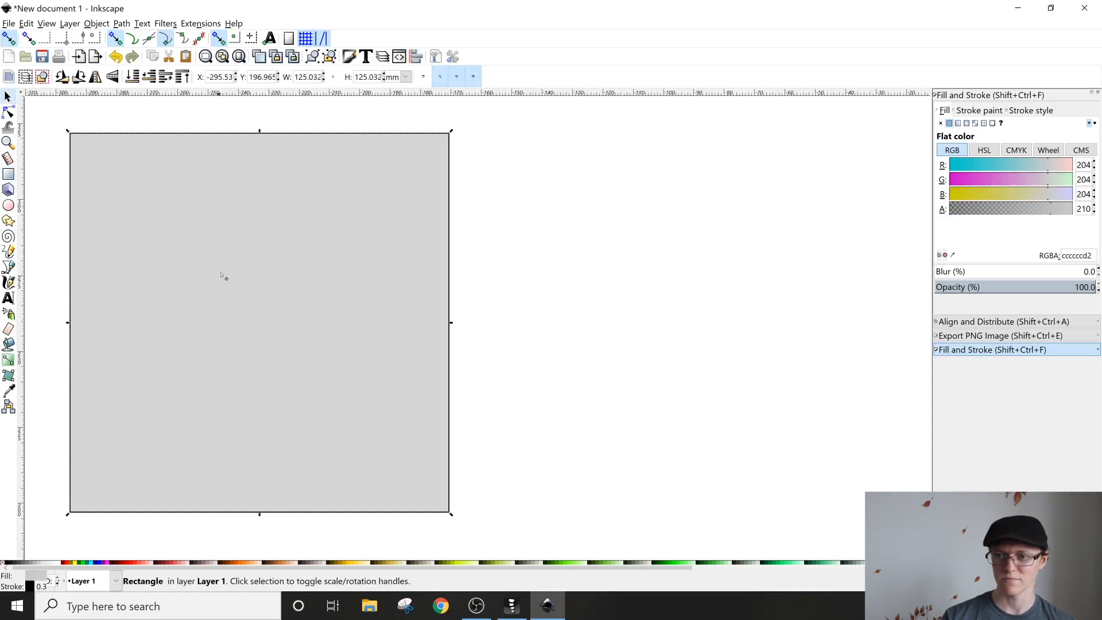
pyautogui.moveTo(248, 231); pyautogui.dragTo(268, 257)
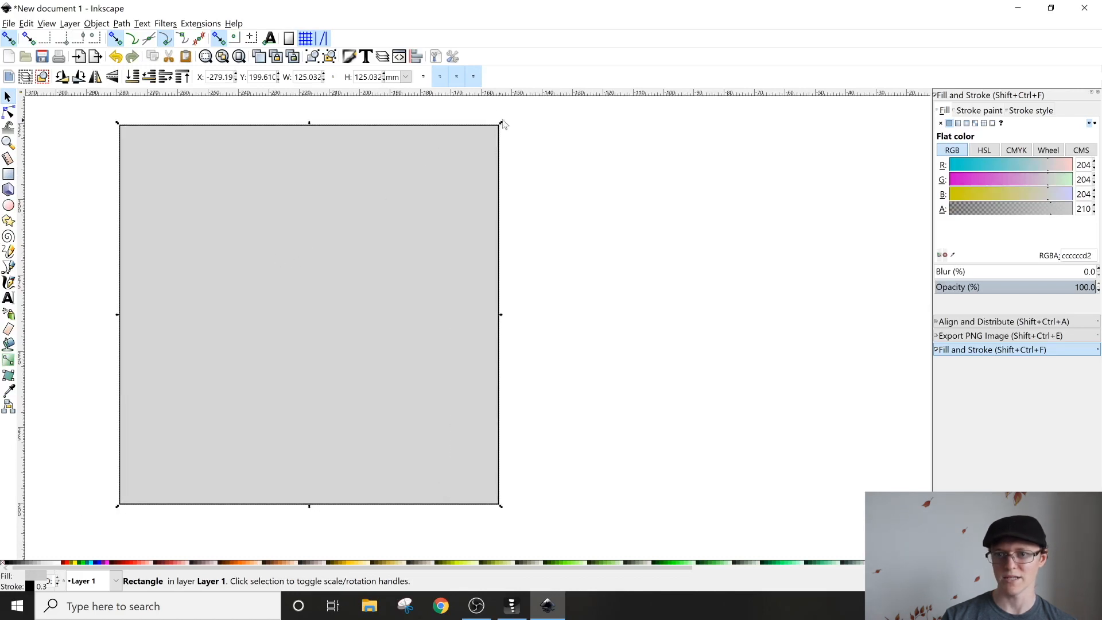
pyautogui.moveTo(501, 125)
pyautogui.mouseDown()
pyautogui.moveTo(472, 140)
pyautogui.moveTo(491, 139)
pyautogui.mouseUp()
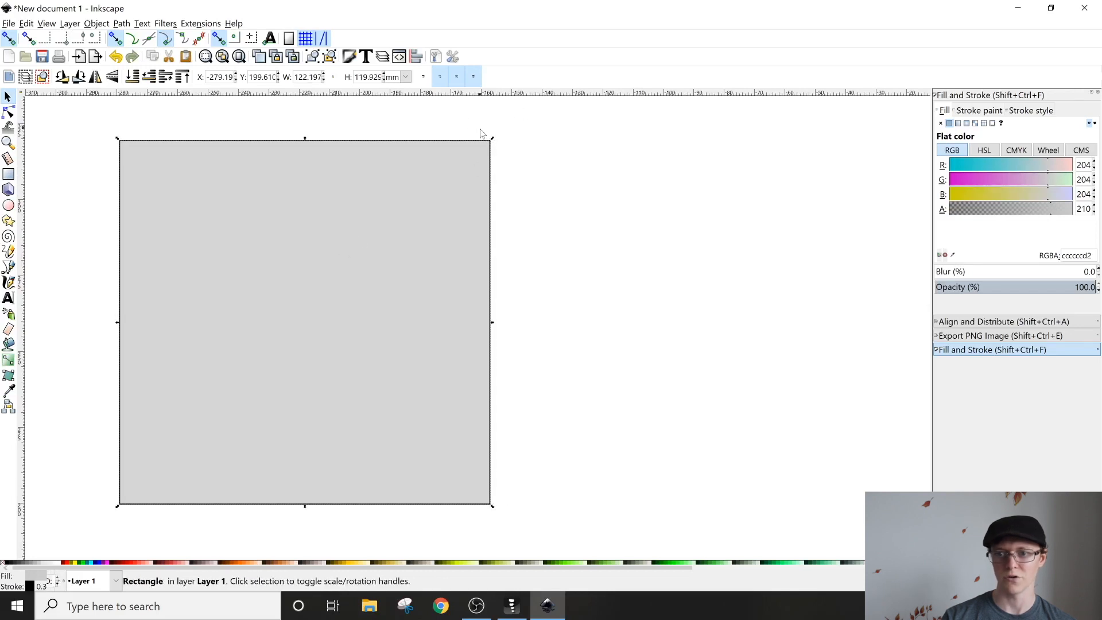
pyautogui.press('r')
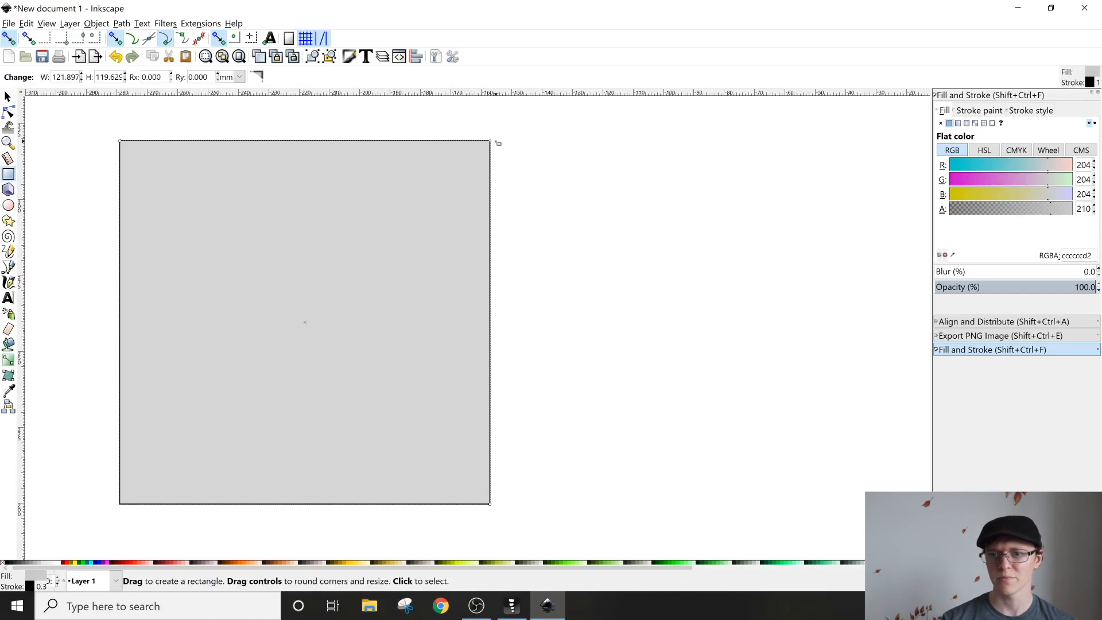
pyautogui.moveTo(490, 151); pyautogui.dragTo(511, 131)
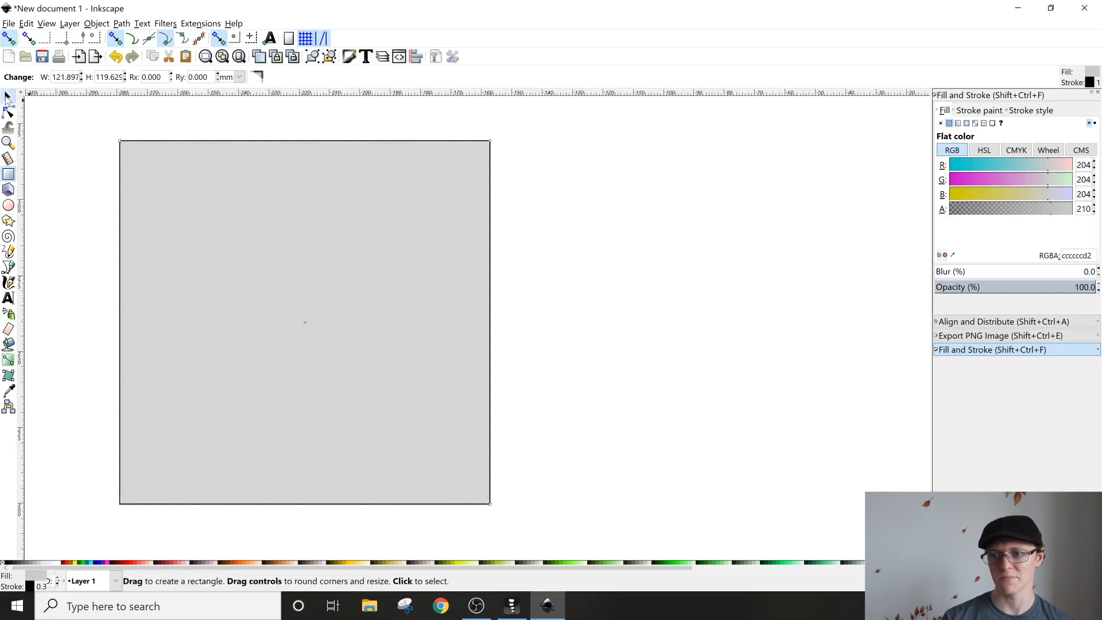
# Move the rectangle to about X -264.7 mm, Y 201.2 mm and convert it from an object to a path.
pyautogui.click(8, 96)
pyautogui.moveTo(244, 295); pyautogui.dragTo(290, 290)
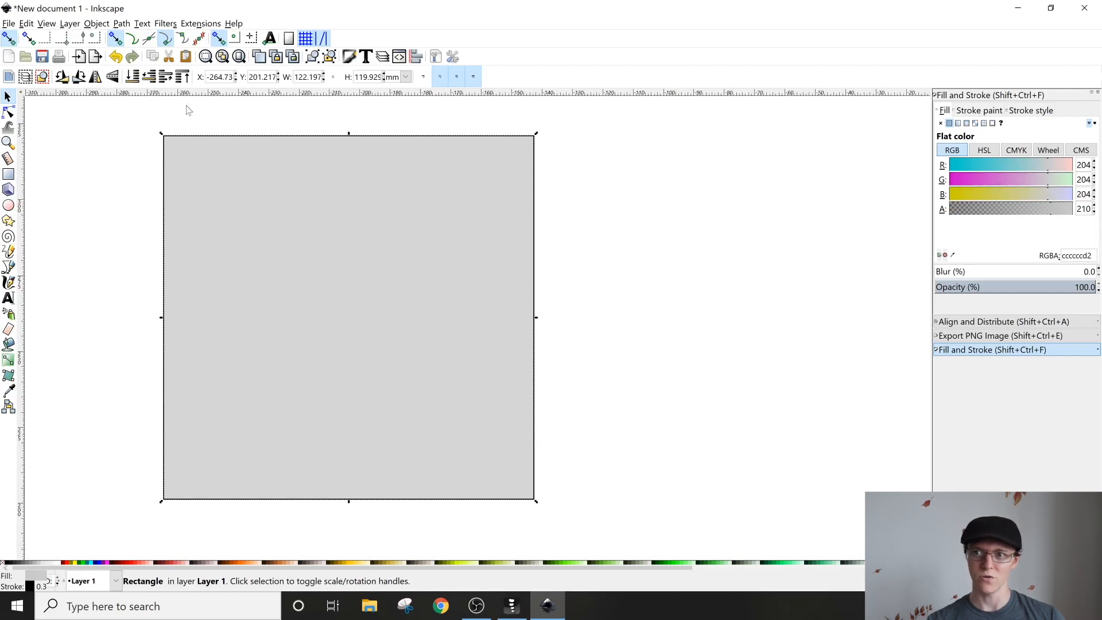
pyautogui.click(121, 24)
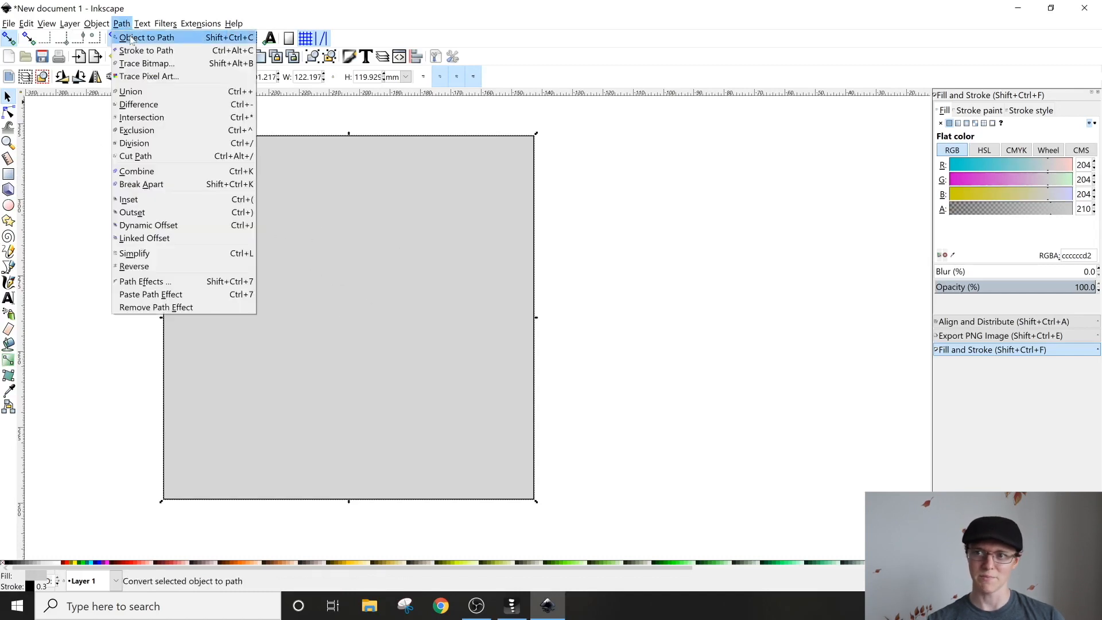
pyautogui.click(131, 37)
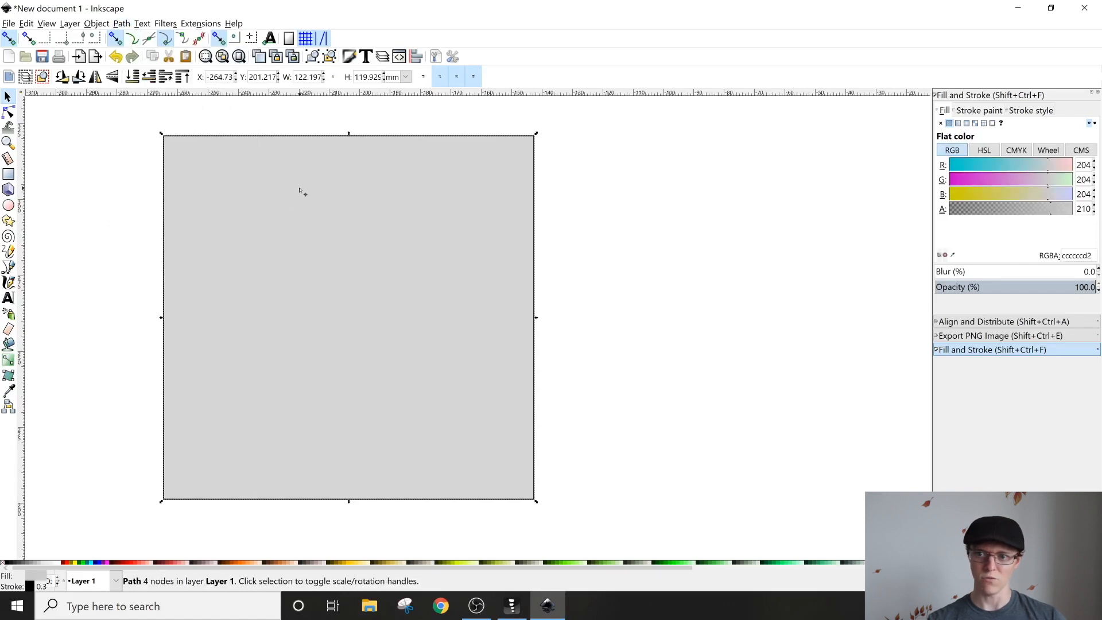
# Switch to node editing on the path and select its corner nodes one at a time.
pyautogui.press('n')
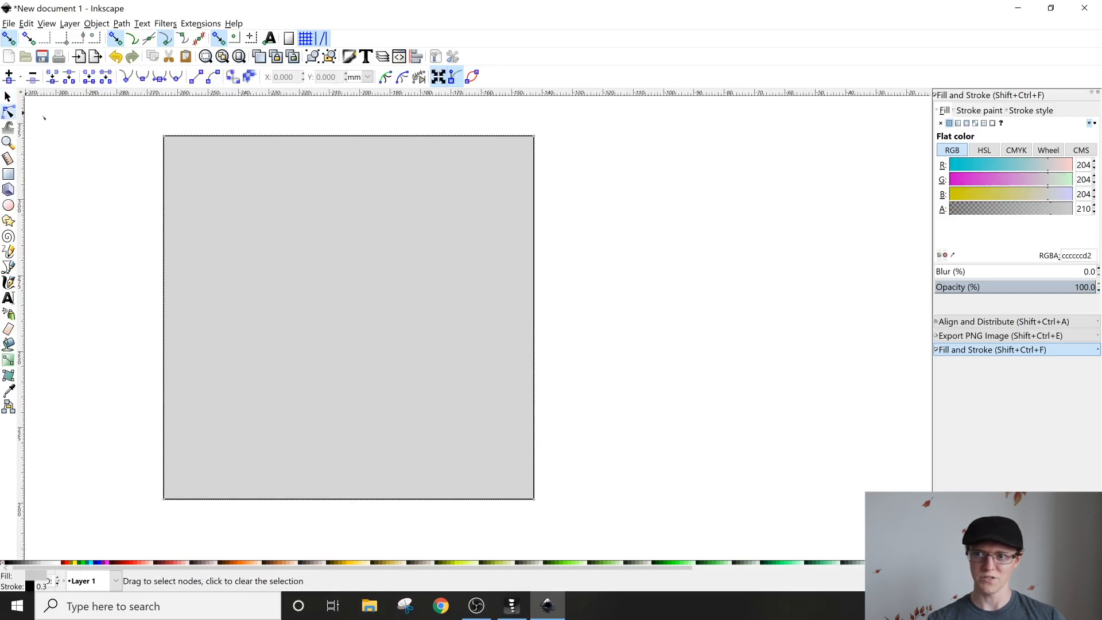
pyautogui.moveTo(143, 119); pyautogui.dragTo(215, 180)
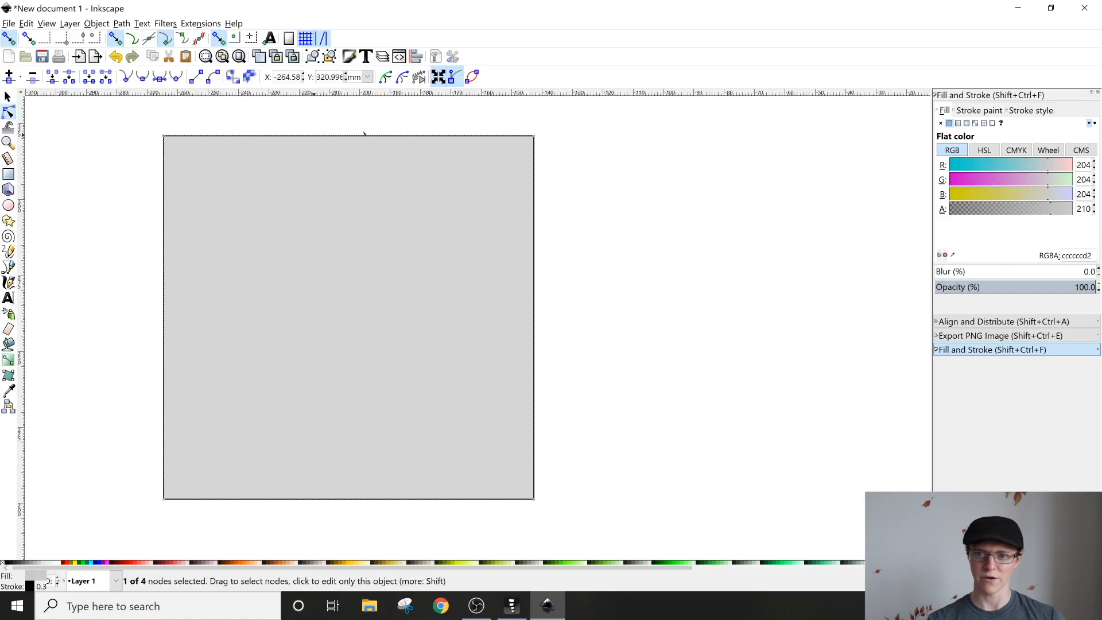
pyautogui.moveTo(605, 429); pyautogui.dragTo(495, 558)
pyautogui.moveTo(107, 472); pyautogui.dragTo(178, 508)
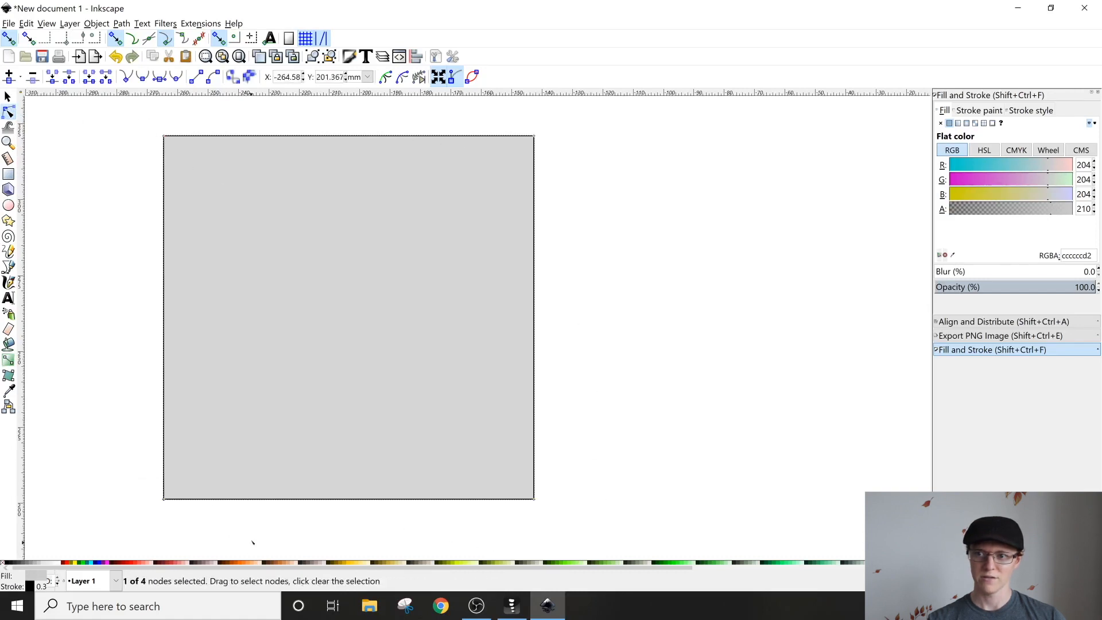
# Try moving the path's upper-left corner node inward and cancel the change.
pyautogui.click(164, 138)
pyautogui.moveTo(165, 138)
pyautogui.mouseDown()
pyautogui.moveTo(238, 216)
pyautogui.moveTo(163, 135)
pyautogui.mouseUp()
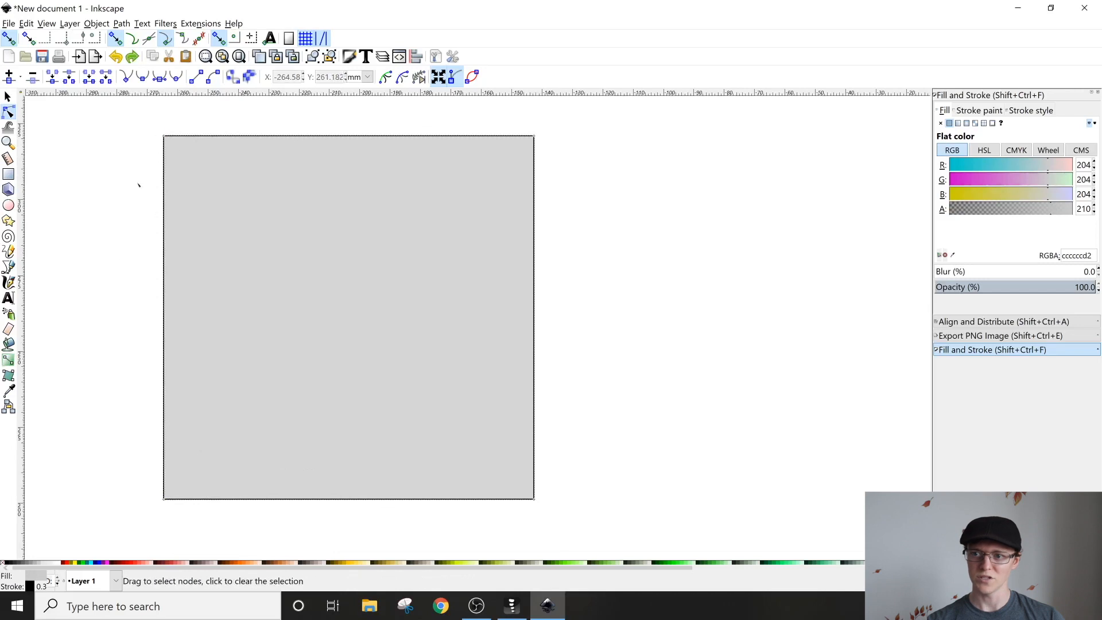
pyautogui.click(165, 137)
pyautogui.moveTo(165, 138); pyautogui.dragTo(375, 377)
pyautogui.press('Escape')
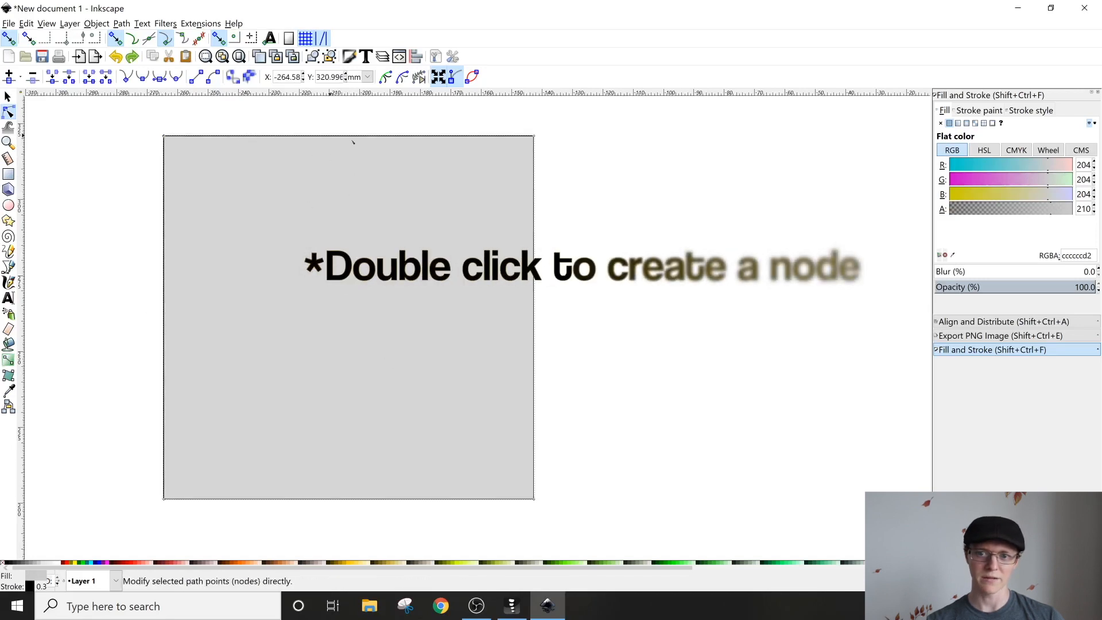
# Insert two nodes on the path's top edge and pull them down to form a dip toward its right corner.
pyautogui.doubleClick(472, 137)
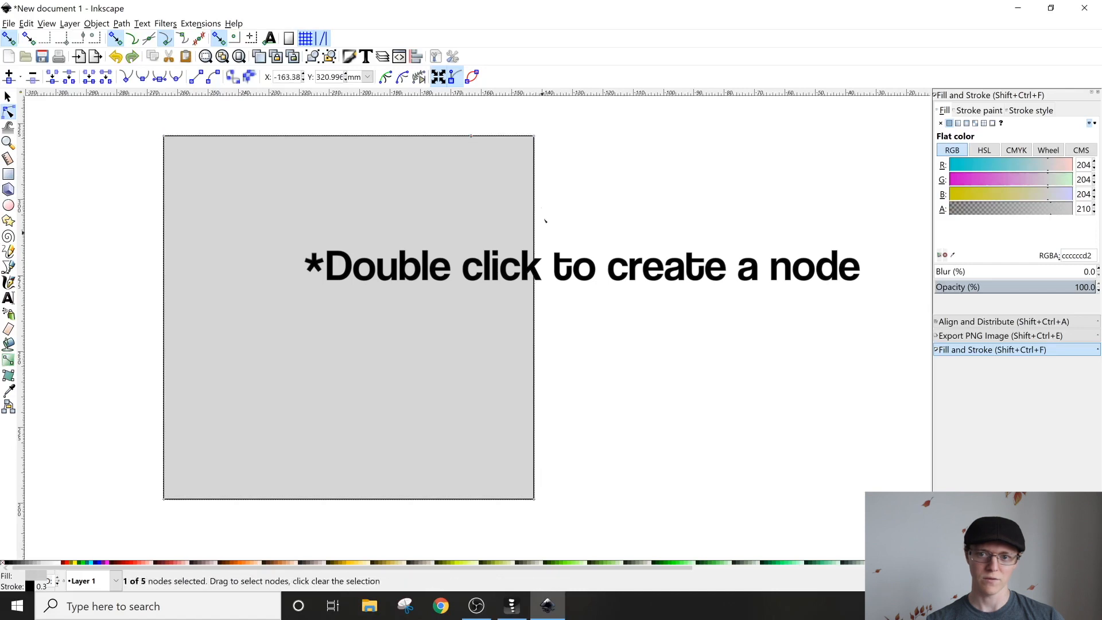
pyautogui.moveTo(471, 137); pyautogui.dragTo(397, 189)
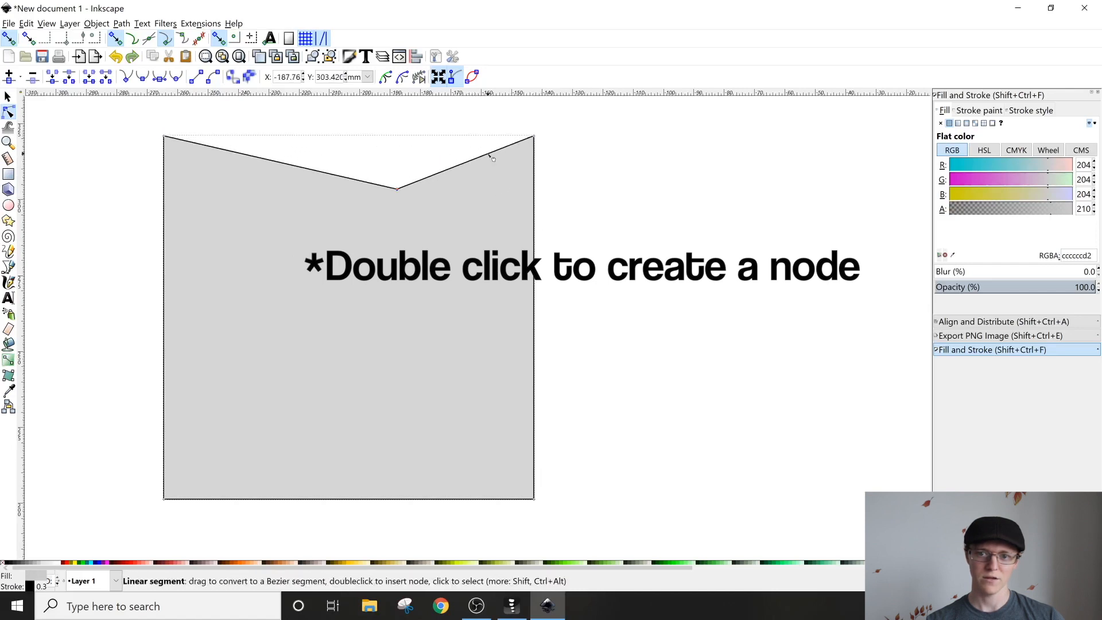
pyautogui.moveTo(487, 155); pyautogui.dragTo(474, 180)
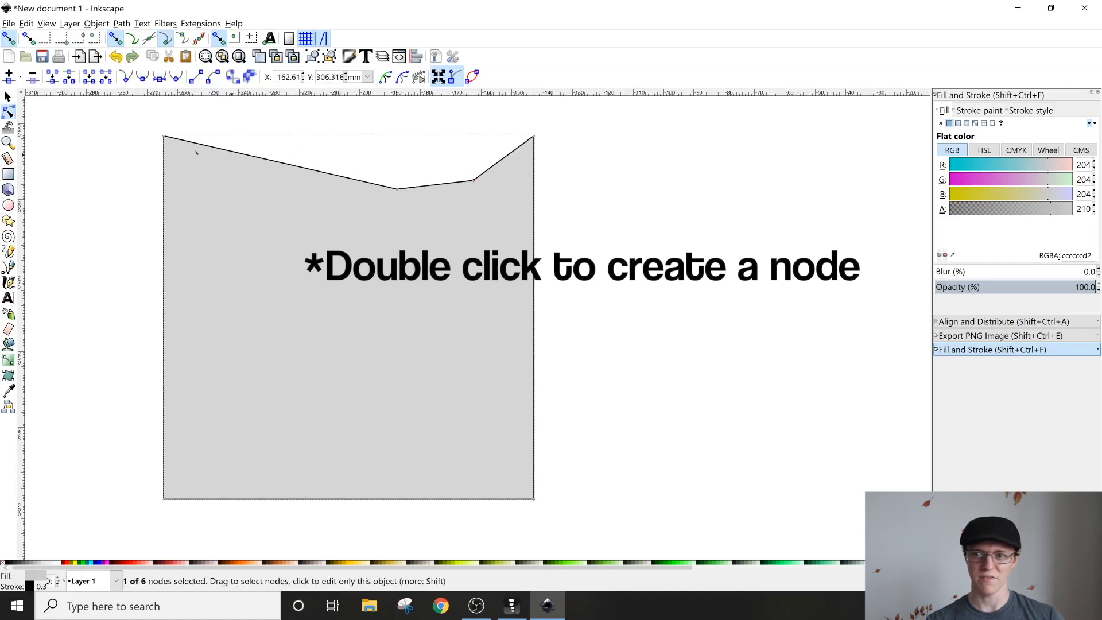
# Insert two more nodes left of the dip, raising one into a peak and placing the other at about X -235.2 mm, Y 311.7 mm.
pyautogui.doubleClick(242, 162)
pyautogui.moveTo(241, 161); pyautogui.dragTo(326, 114)
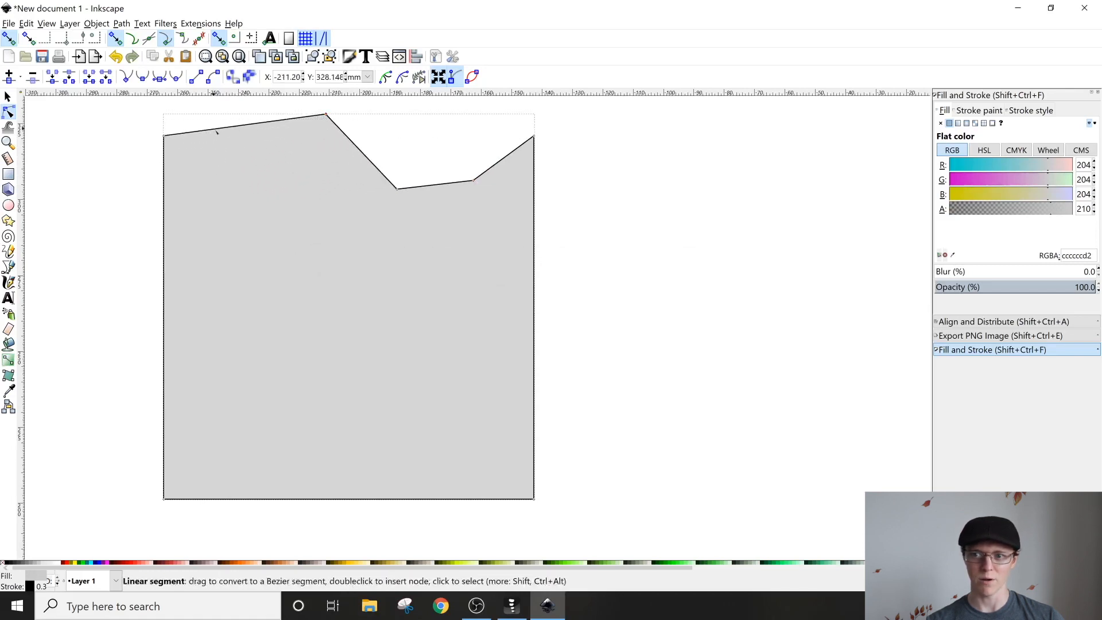
pyautogui.doubleClick(223, 129)
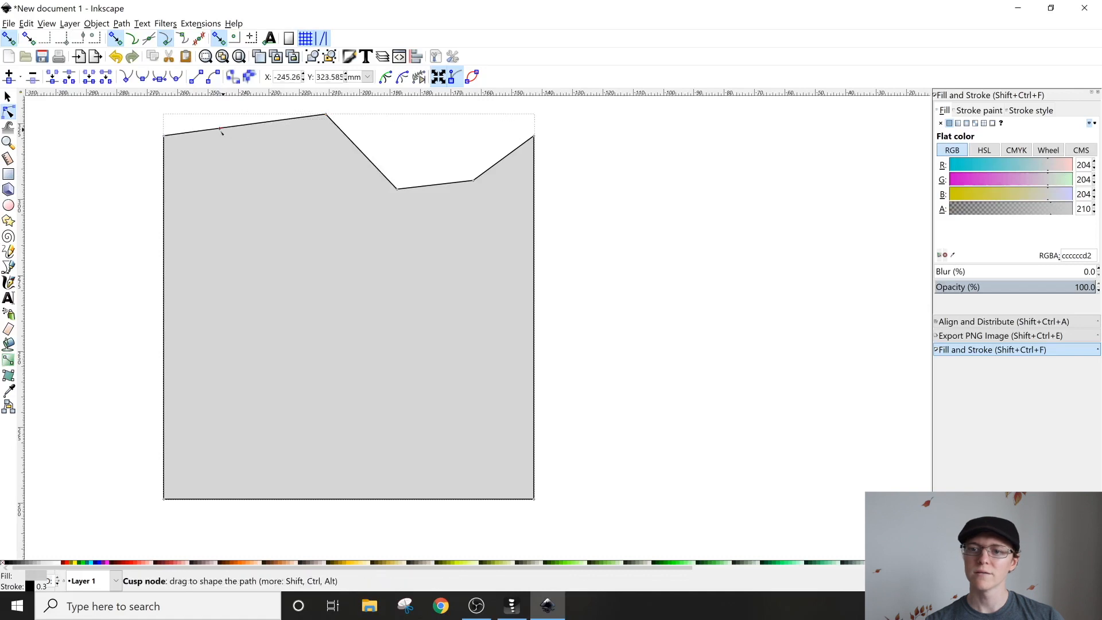
pyautogui.moveTo(222, 132); pyautogui.dragTo(308, 182)
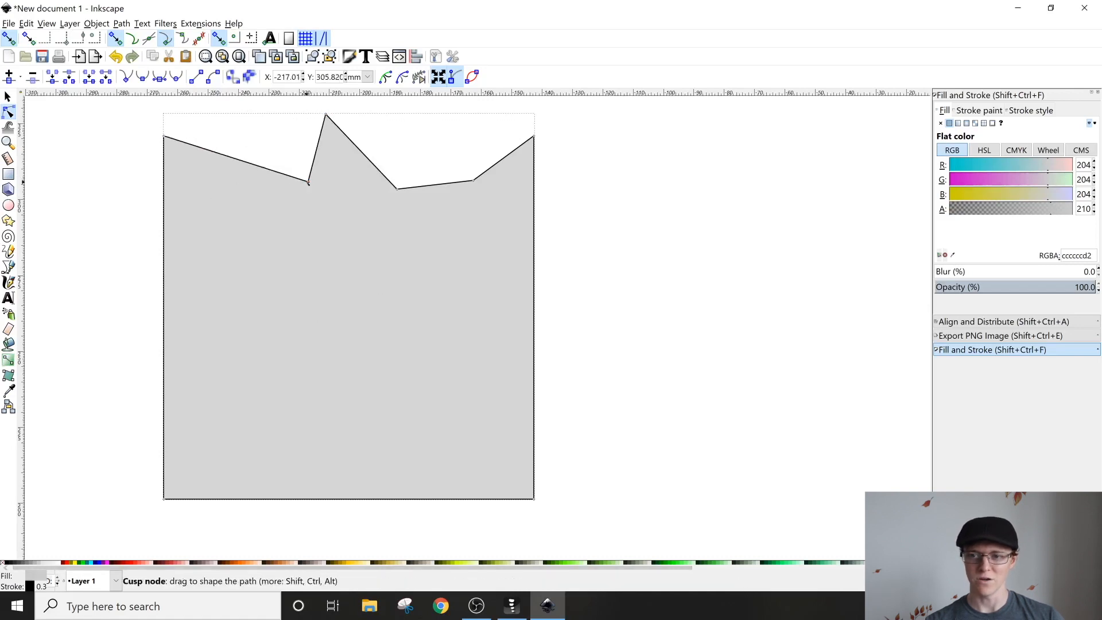
pyautogui.moveTo(308, 182); pyautogui.dragTo(253, 165)
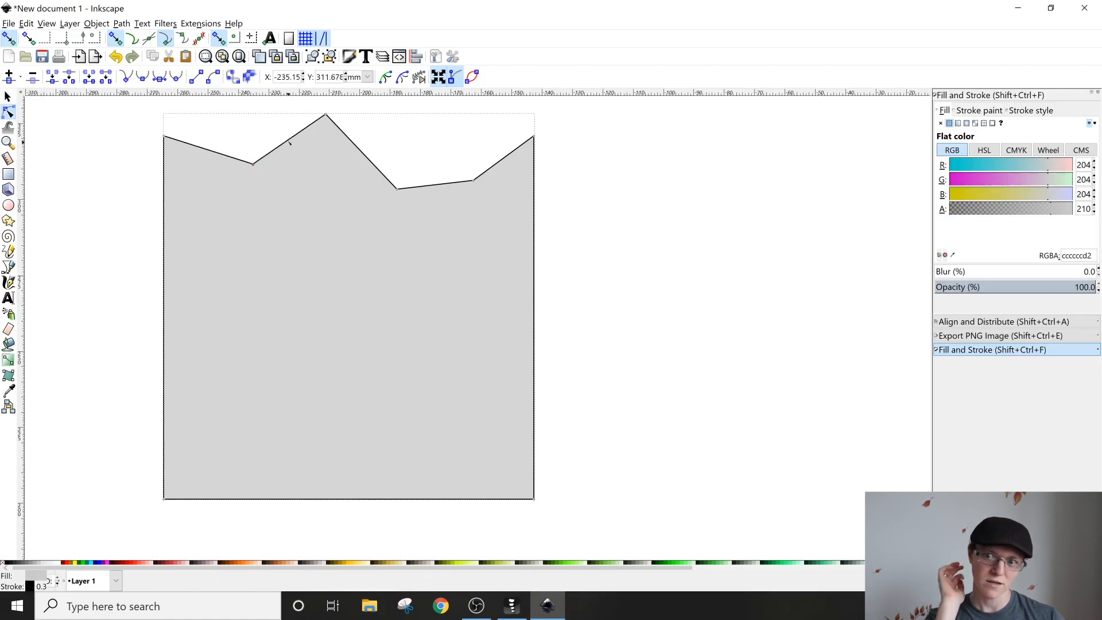
# Bend the straight segment between the left valley node and the peak into a downward-bulging curve and slightly flatten its bulge.
pyautogui.moveTo(323, 166)
pyautogui.mouseDown()
pyautogui.moveTo(310, 123)
pyautogui.moveTo(270, 123)
pyautogui.moveTo(335, 223)
pyautogui.moveTo(281, 130)
pyautogui.moveTo(335, 143)
pyautogui.moveTo(333, 166)
pyautogui.moveTo(315, 153)
pyautogui.moveTo(321, 168)
pyautogui.moveTo(290, 129)
pyautogui.moveTo(328, 174)
pyautogui.moveTo(264, 118)
pyautogui.moveTo(345, 172)
pyautogui.moveTo(315, 170)
pyautogui.moveTo(307, 143)
pyautogui.moveTo(341, 169)
pyautogui.moveTo(317, 157)
pyautogui.moveTo(317, 185)
pyautogui.mouseUp()
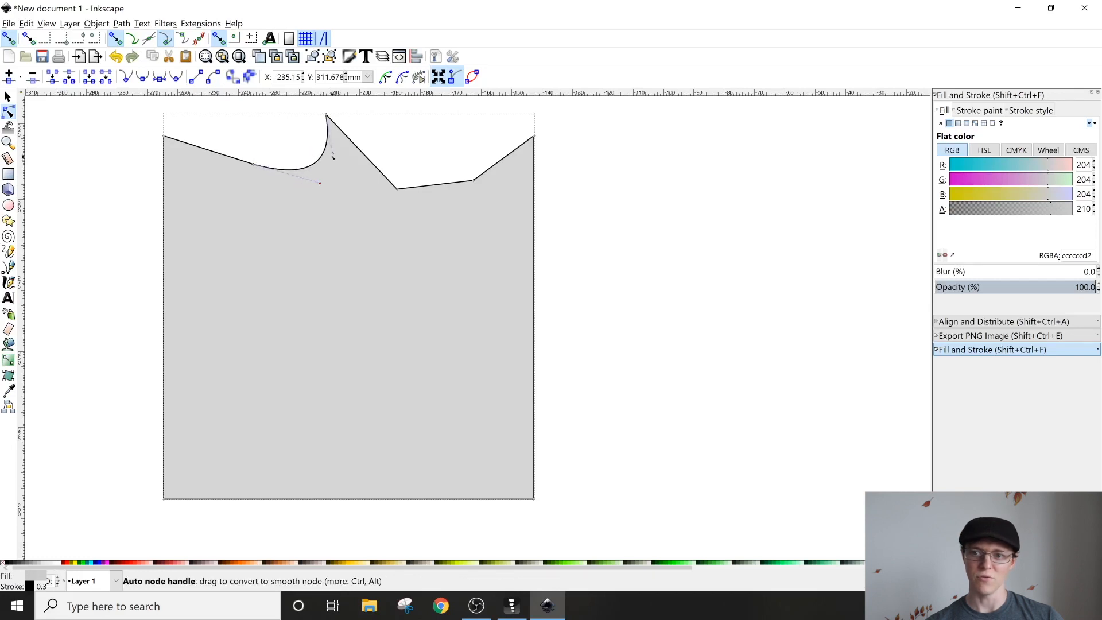
pyautogui.moveTo(333, 154); pyautogui.dragTo(356, 264)
pyautogui.moveTo(345, 249); pyautogui.dragTo(339, 254)
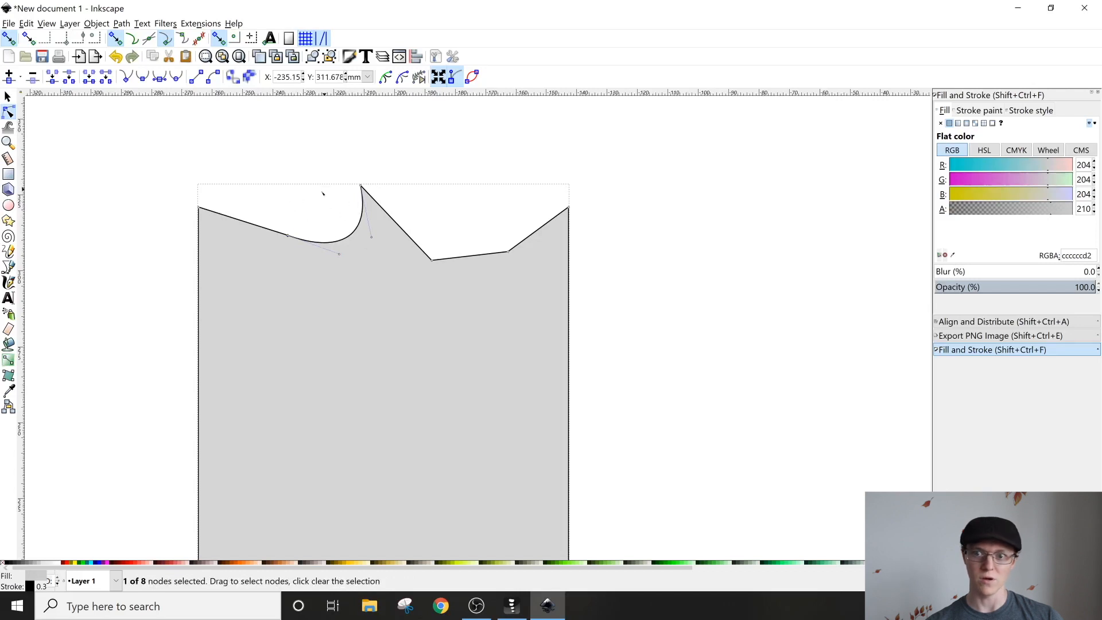
pyautogui.moveTo(292, 191)
pyautogui.mouseDown()
pyautogui.moveTo(330, 231)
pyautogui.moveTo(287, 244)
pyautogui.moveTo(371, 248)
pyautogui.moveTo(286, 215)
pyautogui.mouseUp()
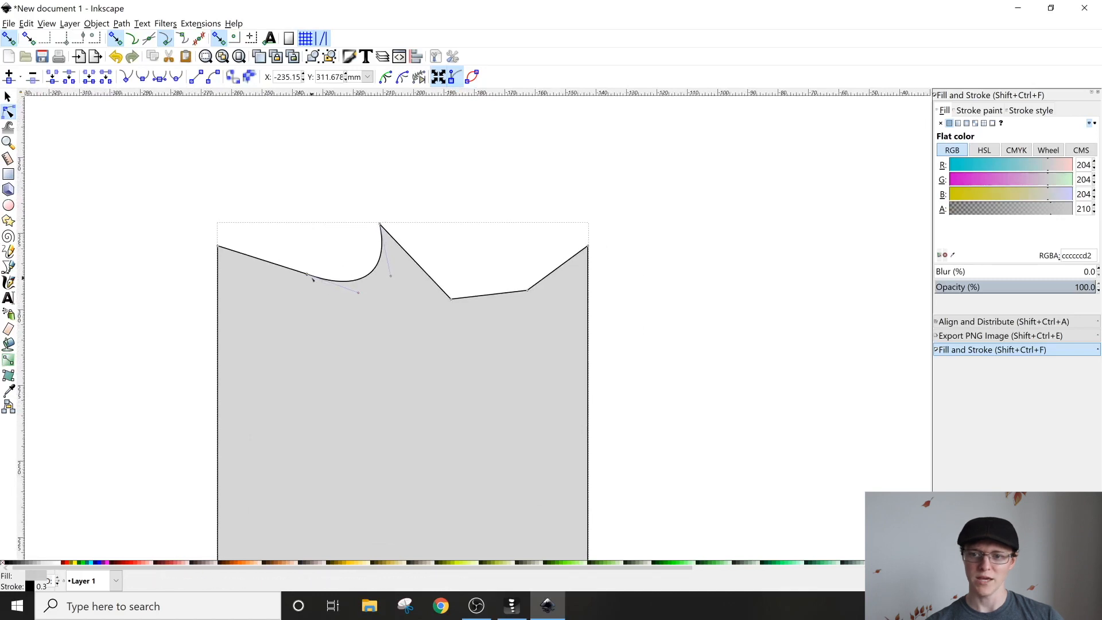
pyautogui.click(351, 293)
pyautogui.moveTo(353, 279)
pyautogui.mouseDown()
pyautogui.moveTo(343, 270)
pyautogui.moveTo(337, 282)
pyautogui.moveTo(347, 278)
pyautogui.mouseUp()
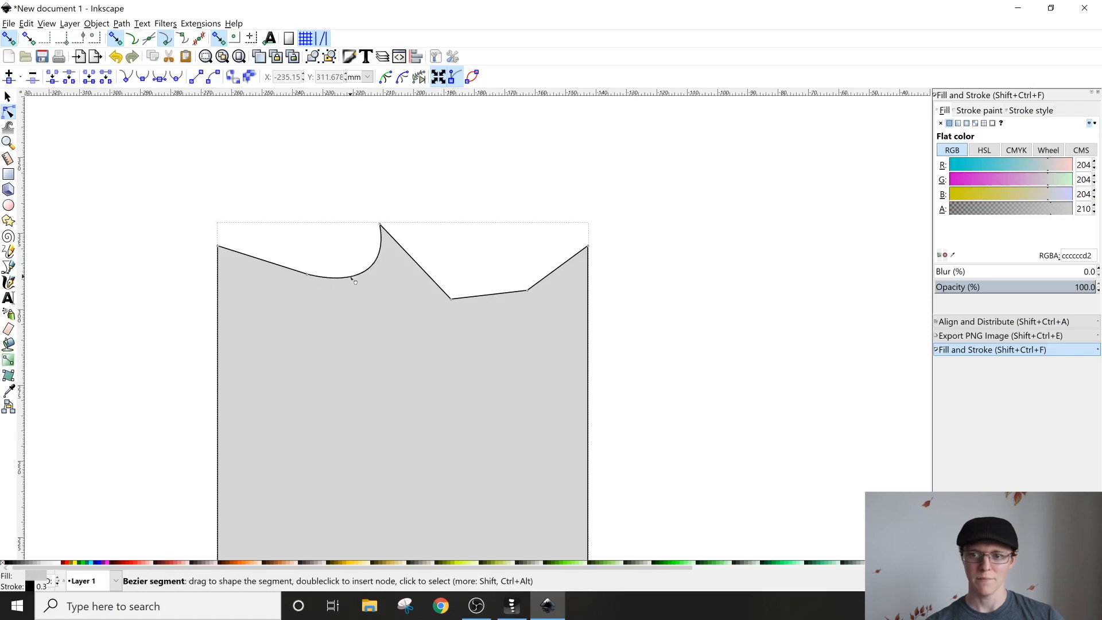
pyautogui.moveTo(225, 154); pyautogui.dragTo(349, 222)
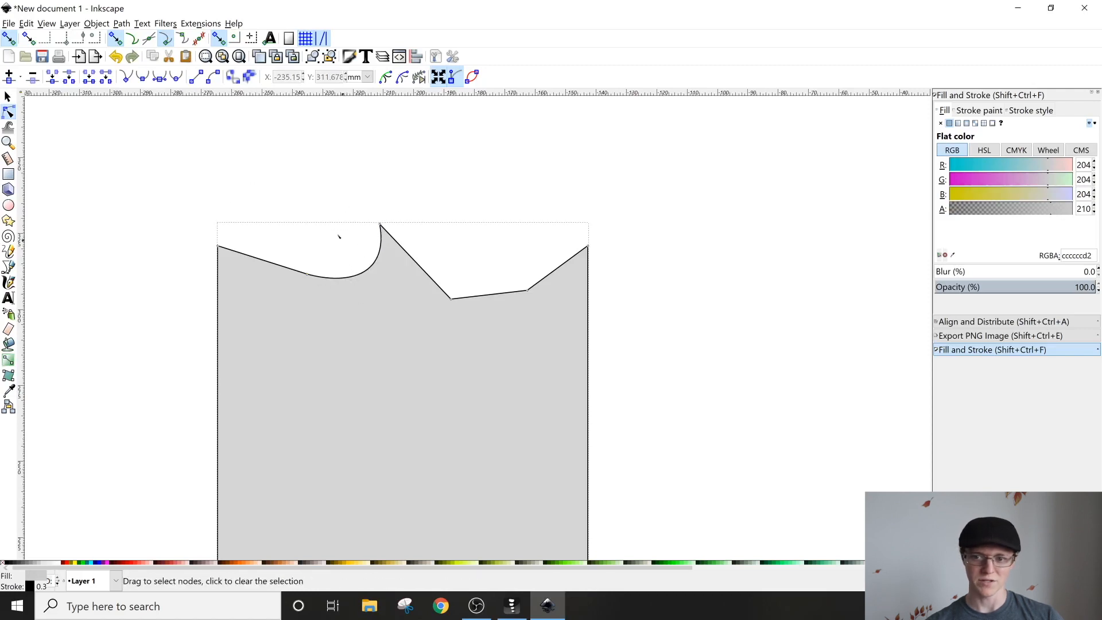
# Adjust the curve handle of the segment between the left valley node and the peak, and convert the segment back to a straight line.
pyautogui.click(360, 281)
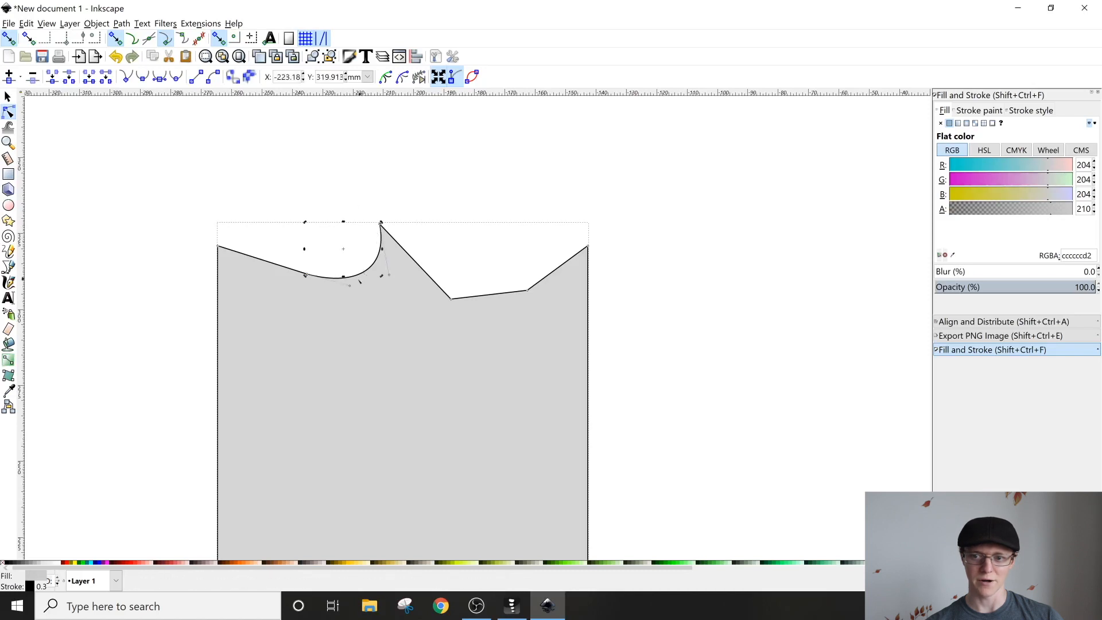
pyautogui.moveTo(349, 285)
pyautogui.mouseDown()
pyautogui.moveTo(313, 278)
pyautogui.moveTo(387, 266)
pyautogui.moveTo(381, 227)
pyautogui.moveTo(367, 280)
pyautogui.mouseUp()
pyautogui.moveTo(272, 179); pyautogui.dragTo(418, 304)
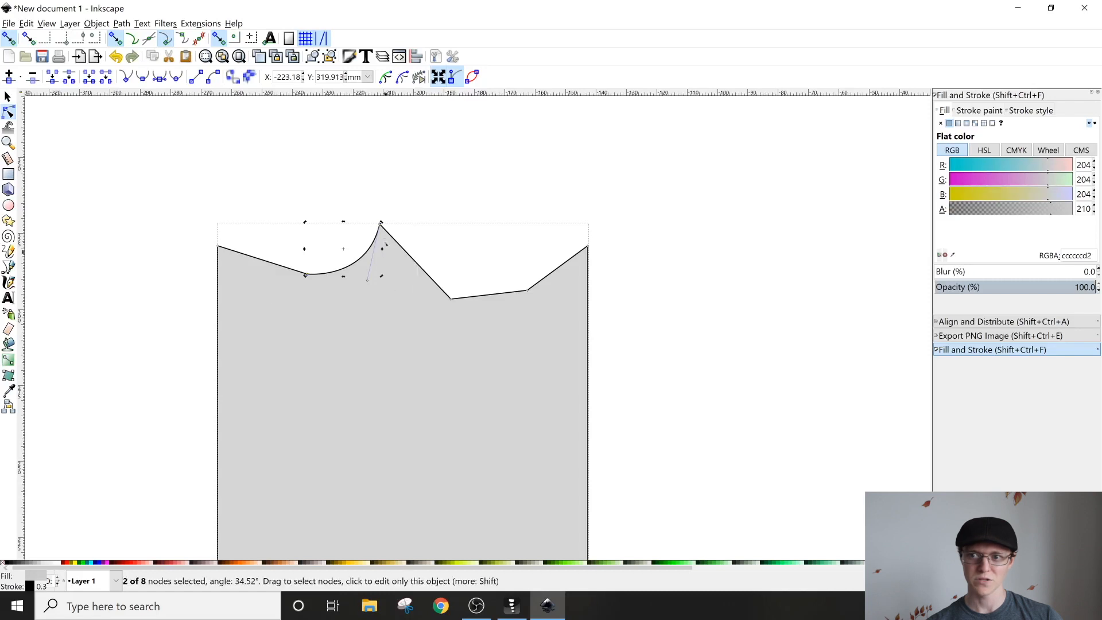
pyautogui.click(196, 79)
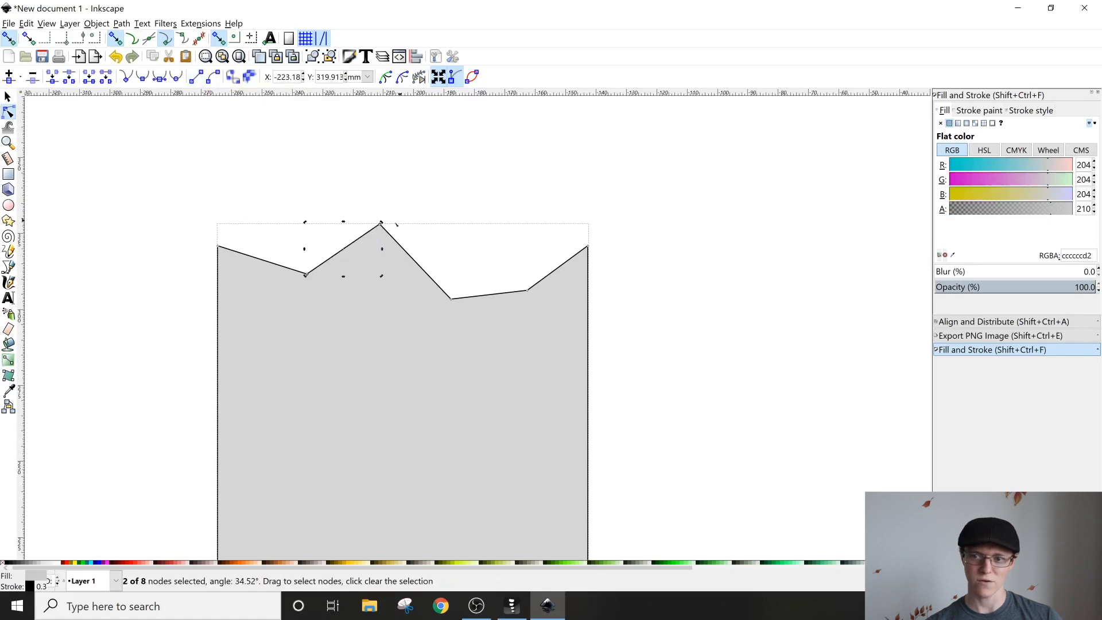
pyautogui.click(468, 205)
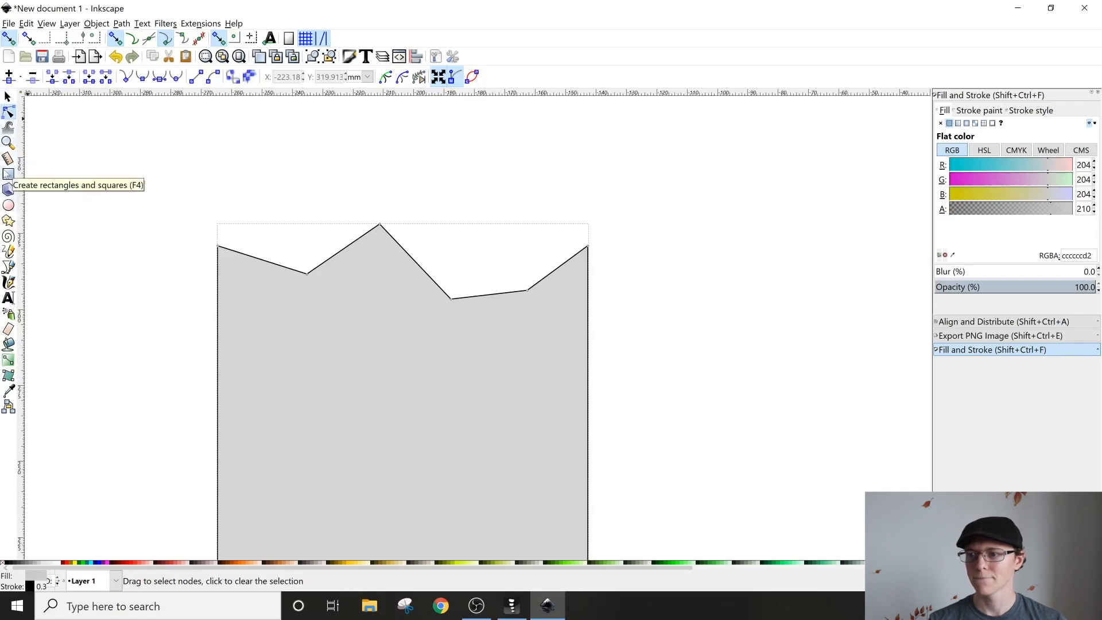
# Draw a circle with a radius of about 48.1 mm above the page's upper-left corner, discarding a trial wide ellipse.
pyautogui.click(8, 205)
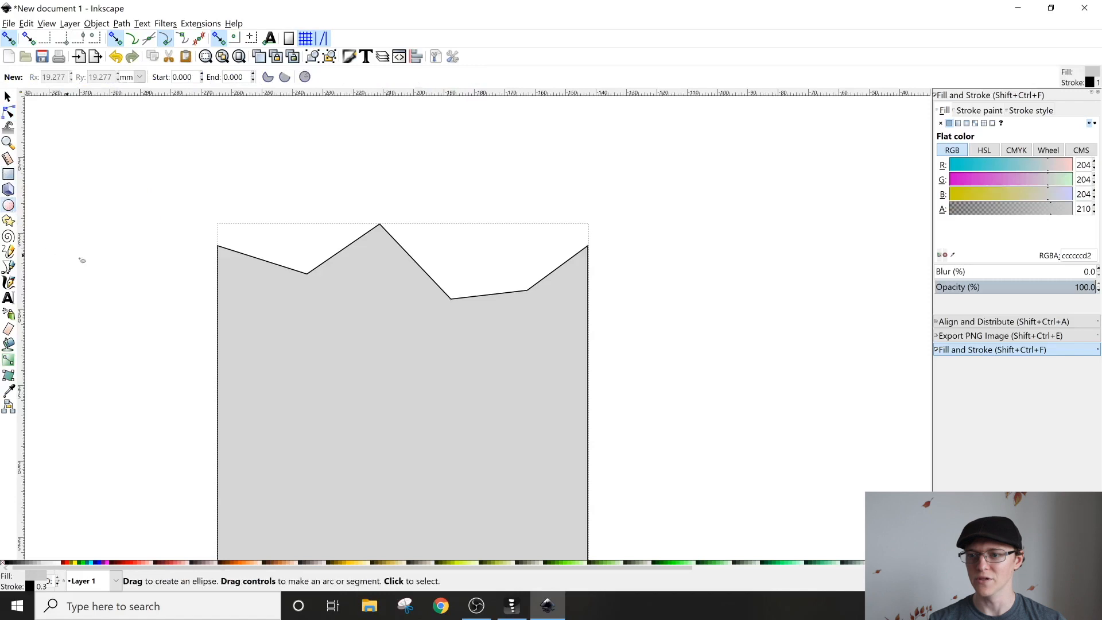
pyautogui.moveTo(167, 258); pyautogui.dragTo(109, 228)
pyautogui.scroll(-1, 143, 230)
pyautogui.moveTo(361, 284); pyautogui.dragTo(273, 269)
pyautogui.moveTo(393, 258); pyautogui.dragTo(241, 310)
pyautogui.scroll(-1, 296, 269)
pyautogui.moveTo(339, 221); pyautogui.dragTo(274, 262)
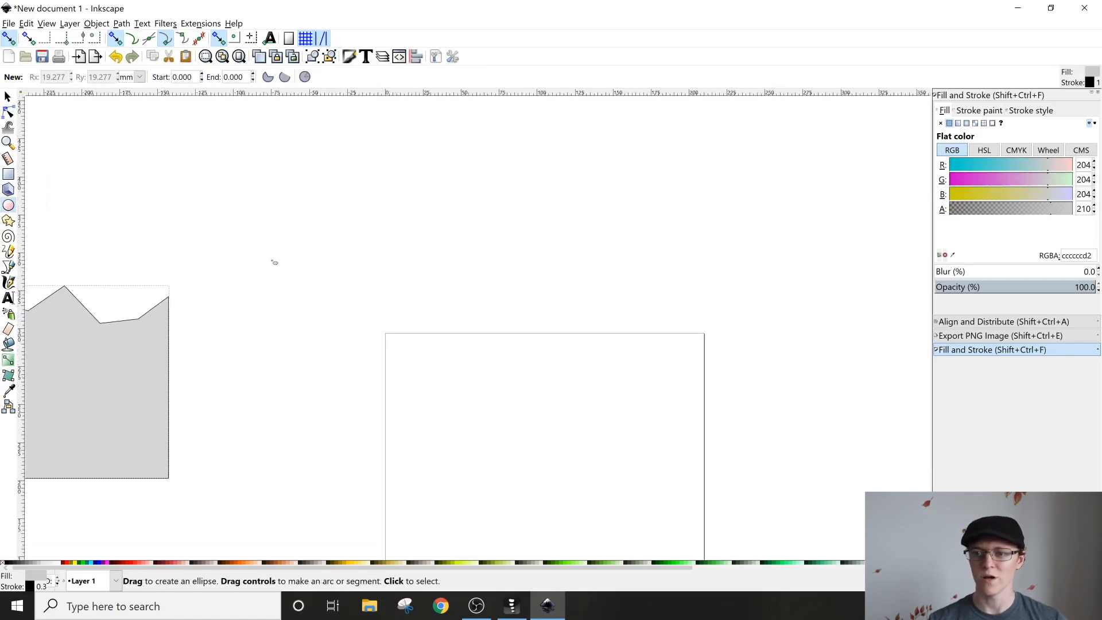
pyautogui.moveTo(255, 187); pyautogui.dragTo(613, 314)
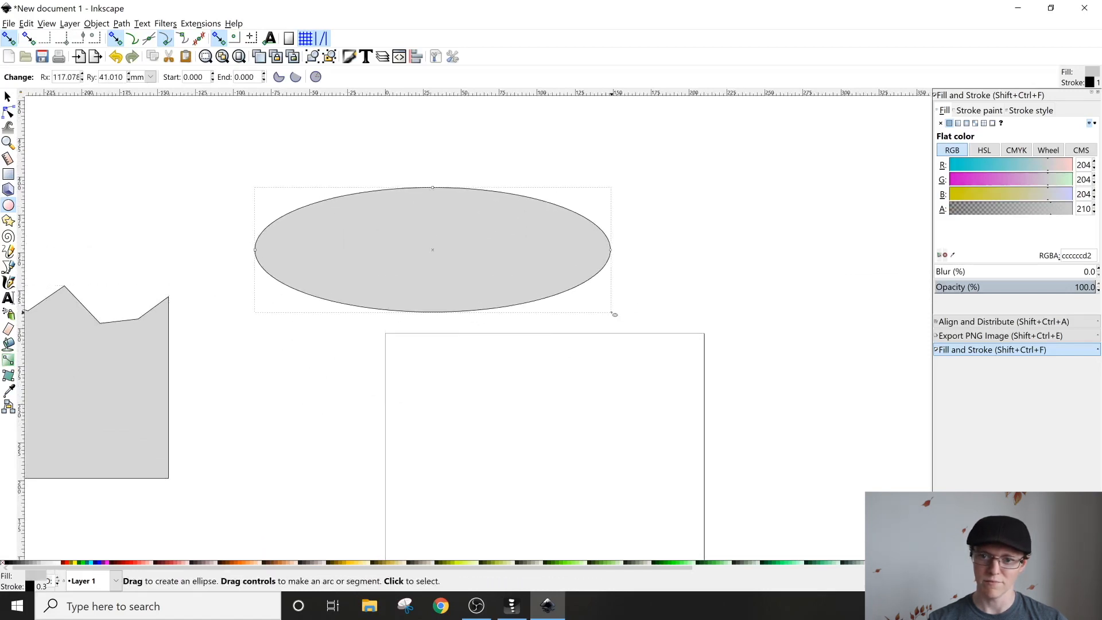
pyautogui.hotkey('ctrl', 'z')
pyautogui.moveTo(271, 178)
pyautogui.mouseDown()
pyautogui.moveTo(305, 197)
pyautogui.moveTo(385, 286)
pyautogui.moveTo(445, 312)
pyautogui.moveTo(514, 371)
pyautogui.moveTo(450, 325)
pyautogui.mouseUp()
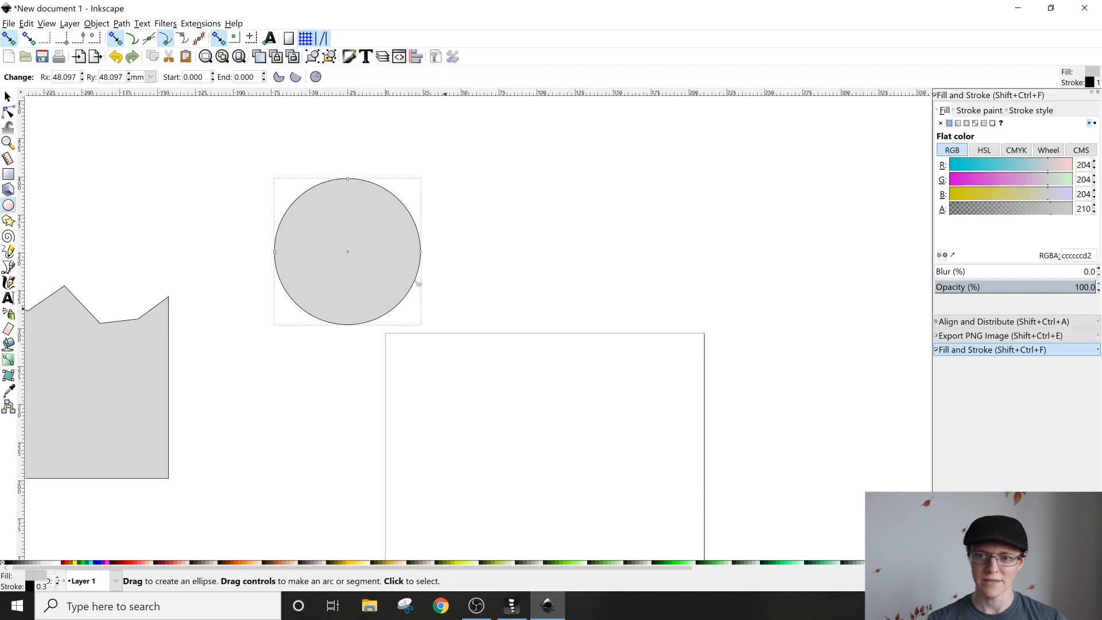
pyautogui.scroll(2, 370, 243)
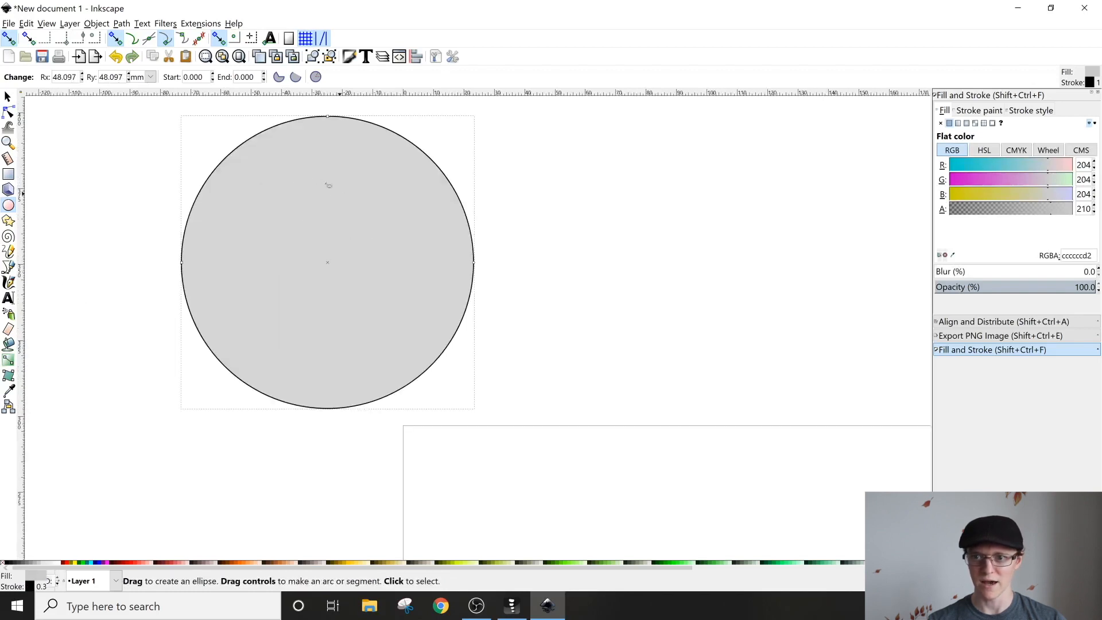
pyautogui.moveTo(341, 195); pyautogui.dragTo(308, 262)
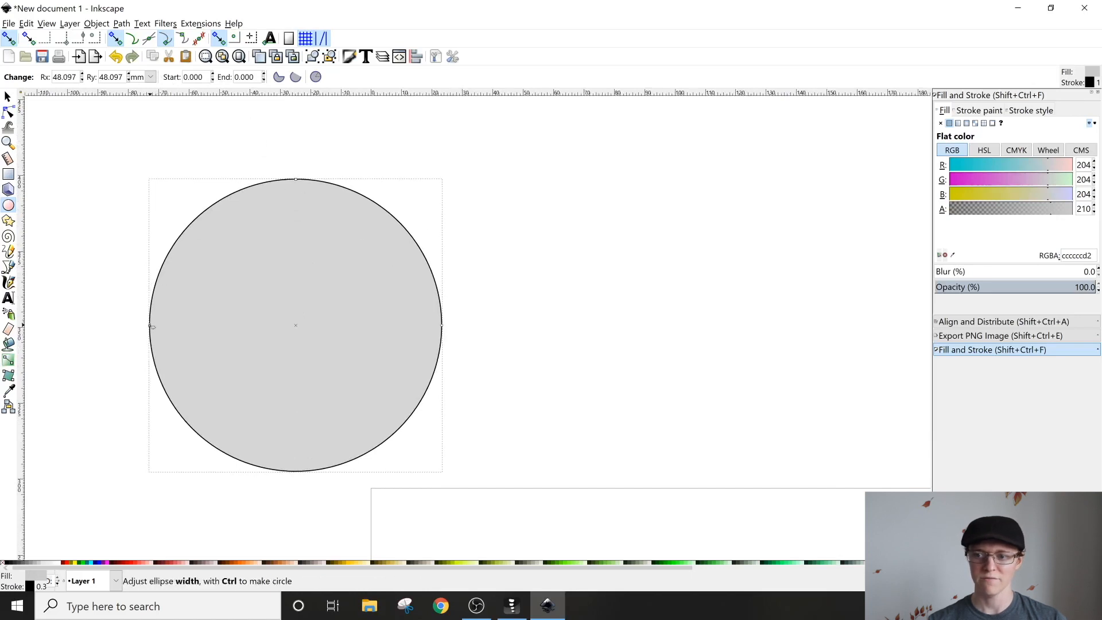
# Try adjusting the circle's width, height and arc end point, restoring the whole circle after each change.
pyautogui.moveTo(154, 326)
pyautogui.mouseDown()
pyautogui.moveTo(184, 327)
pyautogui.moveTo(131, 322)
pyautogui.moveTo(238, 327)
pyautogui.moveTo(168, 326)
pyautogui.mouseUp()
pyautogui.hotkey('ctrl', 'z')
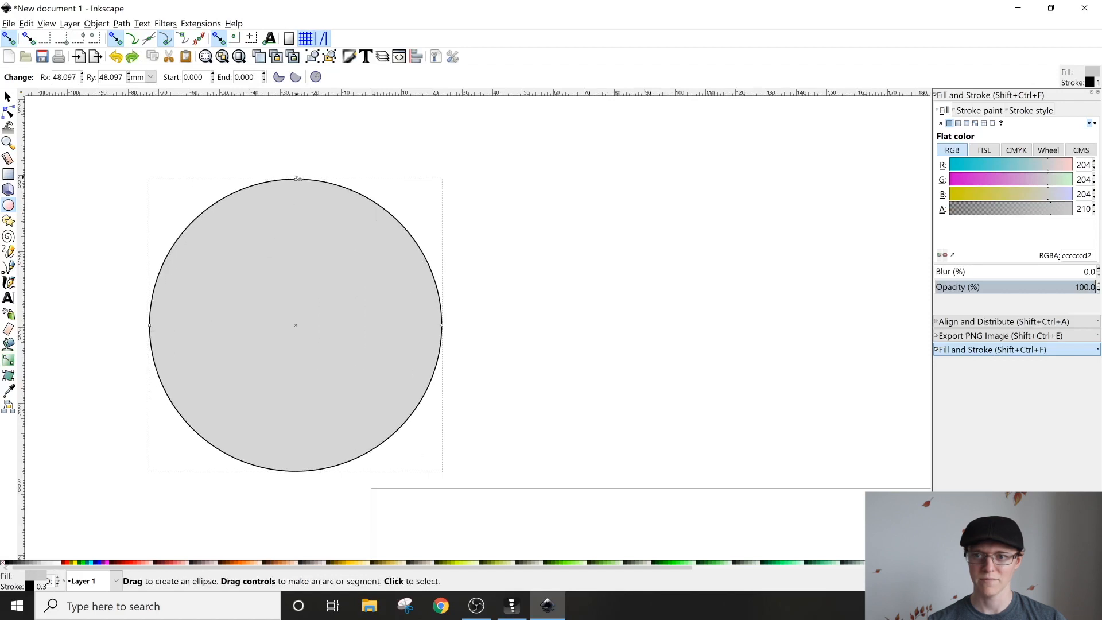
pyautogui.moveTo(297, 180); pyautogui.dragTo(295, 245)
pyautogui.hotkey('ctrl', 'z')
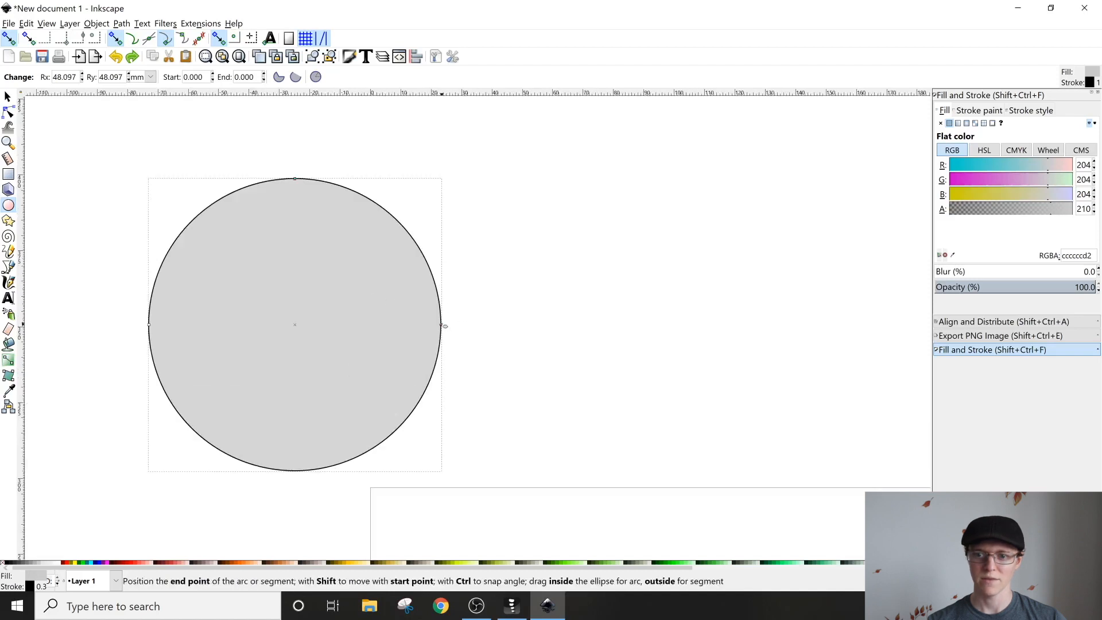
pyautogui.moveTo(445, 326); pyautogui.dragTo(257, 241)
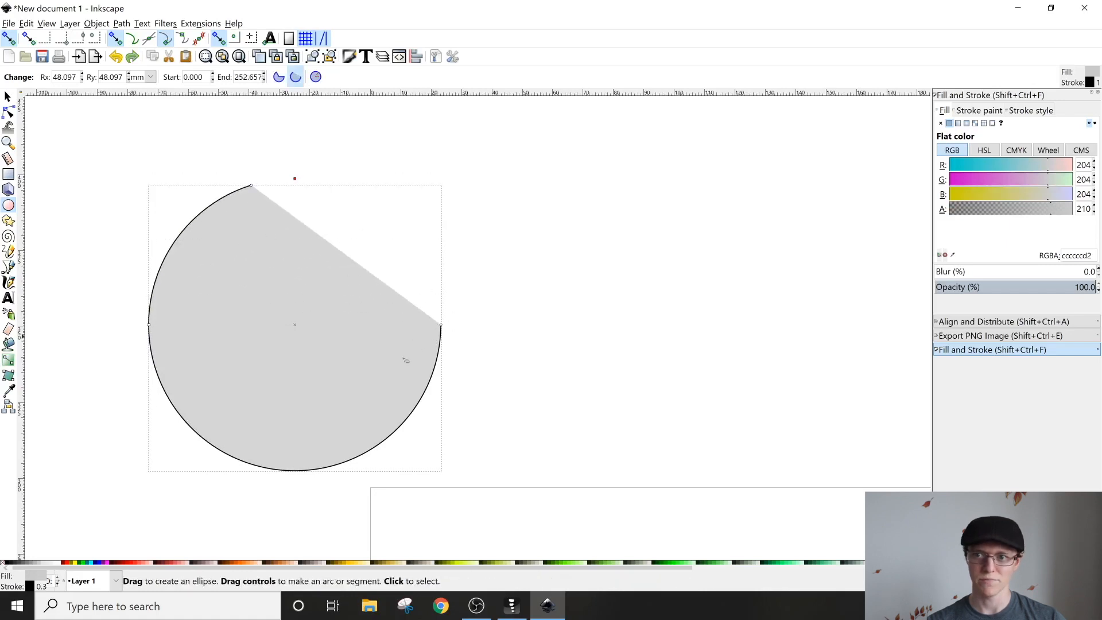
pyautogui.click(315, 76)
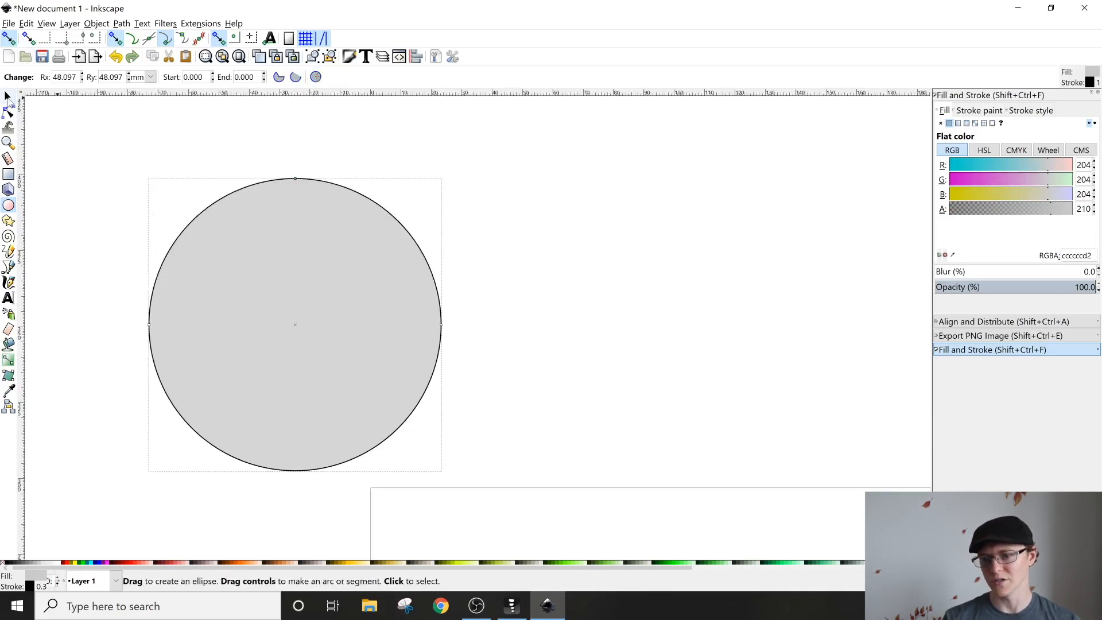
# Convert the circle to a path and start editing its nodes.
pyautogui.click(8, 96)
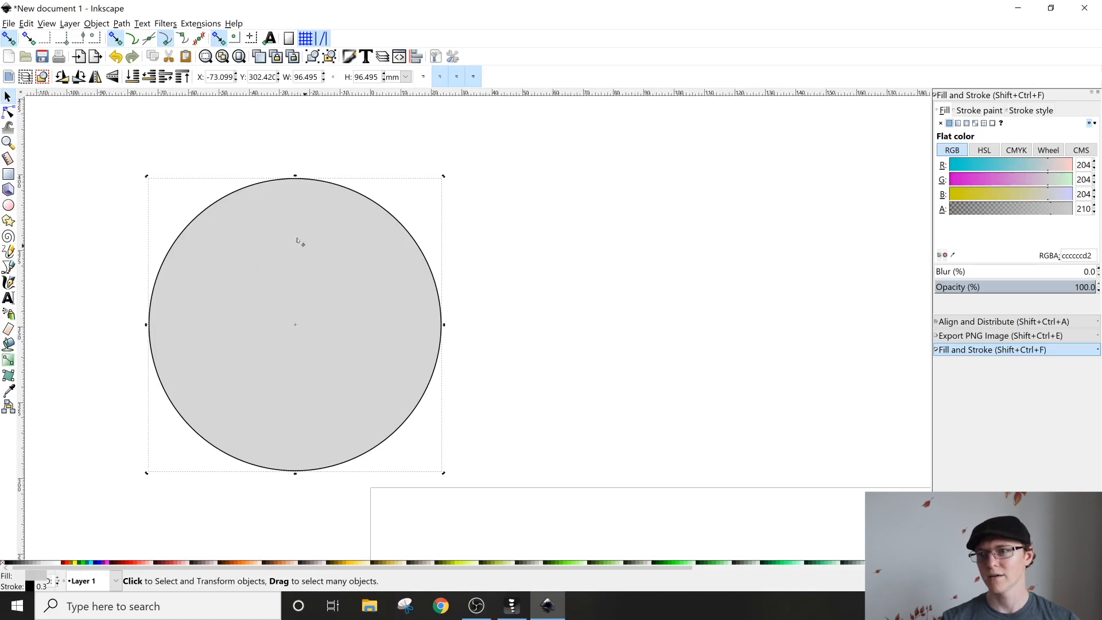
pyautogui.click(121, 24)
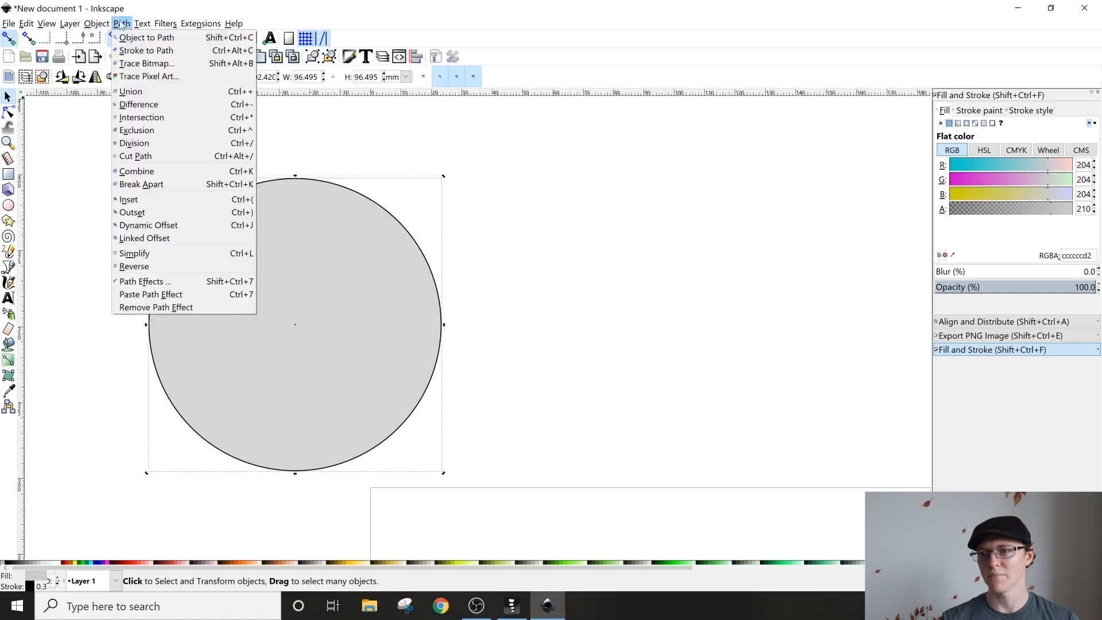
pyautogui.click(134, 41)
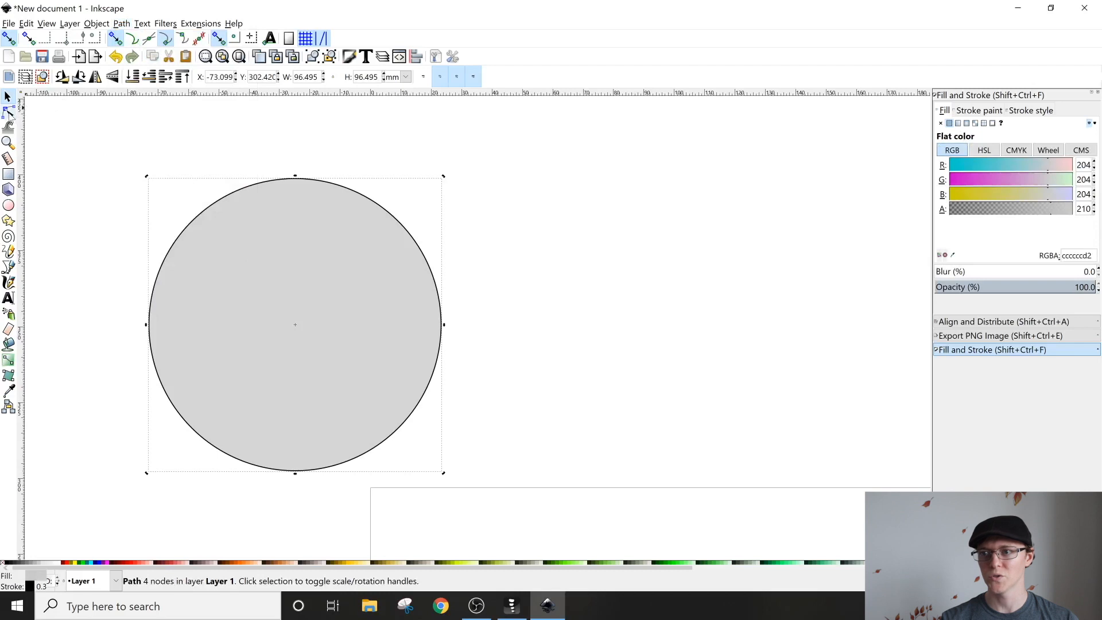
pyautogui.click(9, 112)
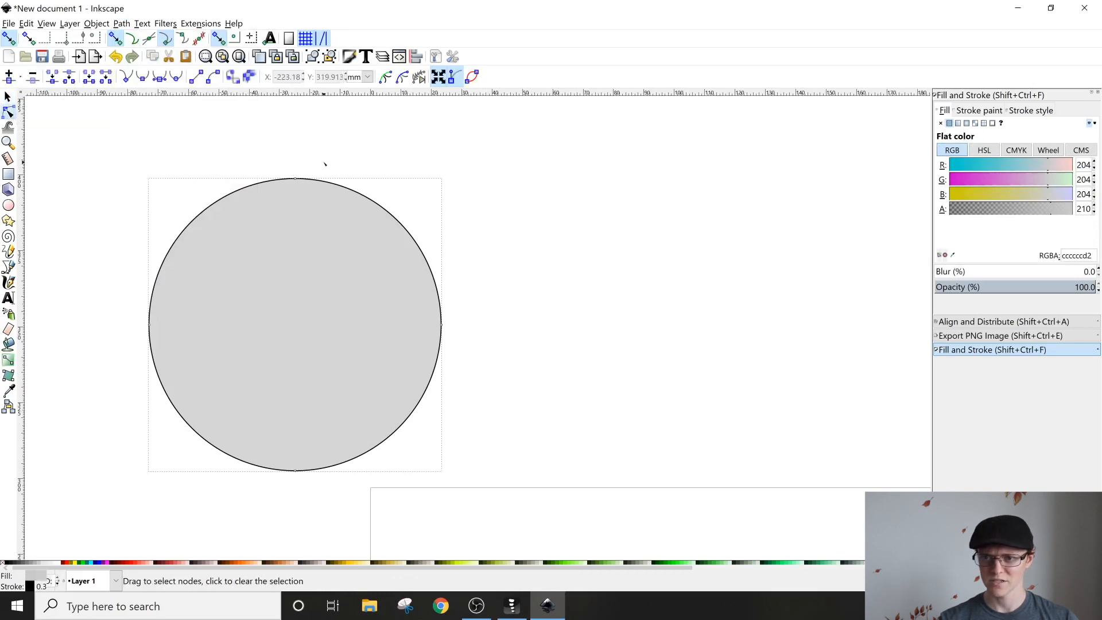
# Try moving the circle path's top node and bending its upper-right segment, undoing each change.
pyautogui.moveTo(296, 179); pyautogui.dragTo(233, 165)
pyautogui.hotkey('ctrl', 'z')
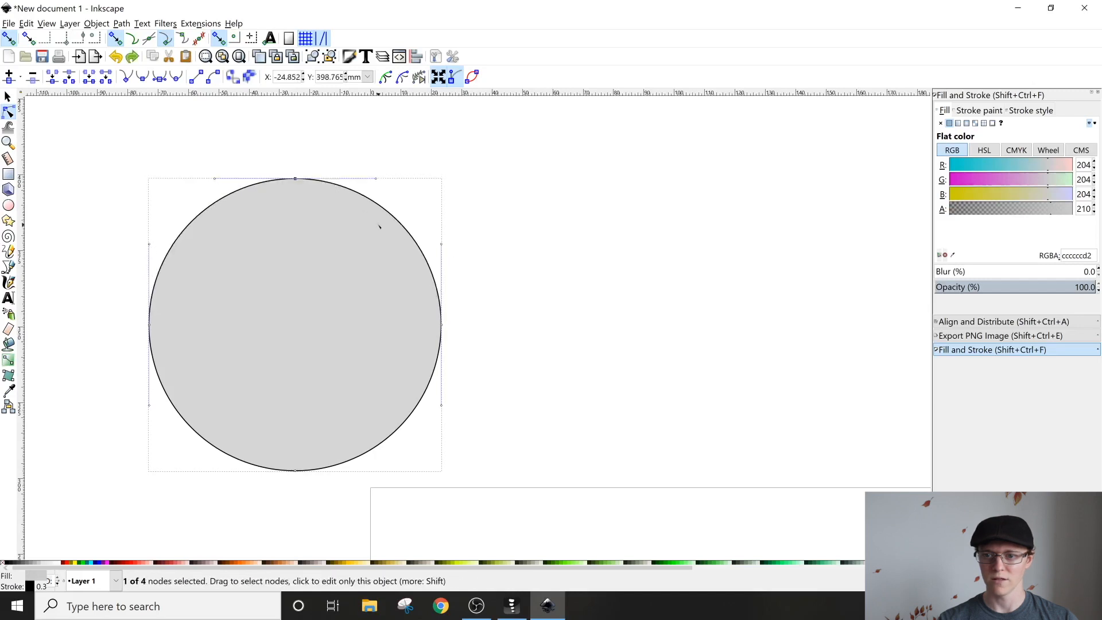
pyautogui.moveTo(396, 219)
pyautogui.mouseDown()
pyautogui.moveTo(353, 252)
pyautogui.moveTo(430, 179)
pyautogui.moveTo(414, 209)
pyautogui.moveTo(337, 263)
pyautogui.moveTo(419, 226)
pyautogui.moveTo(396, 218)
pyautogui.moveTo(343, 262)
pyautogui.moveTo(406, 226)
pyautogui.moveTo(453, 164)
pyautogui.moveTo(342, 266)
pyautogui.moveTo(433, 210)
pyautogui.moveTo(384, 226)
pyautogui.moveTo(393, 239)
pyautogui.mouseUp()
pyautogui.hotkey('ctrl', 'z')
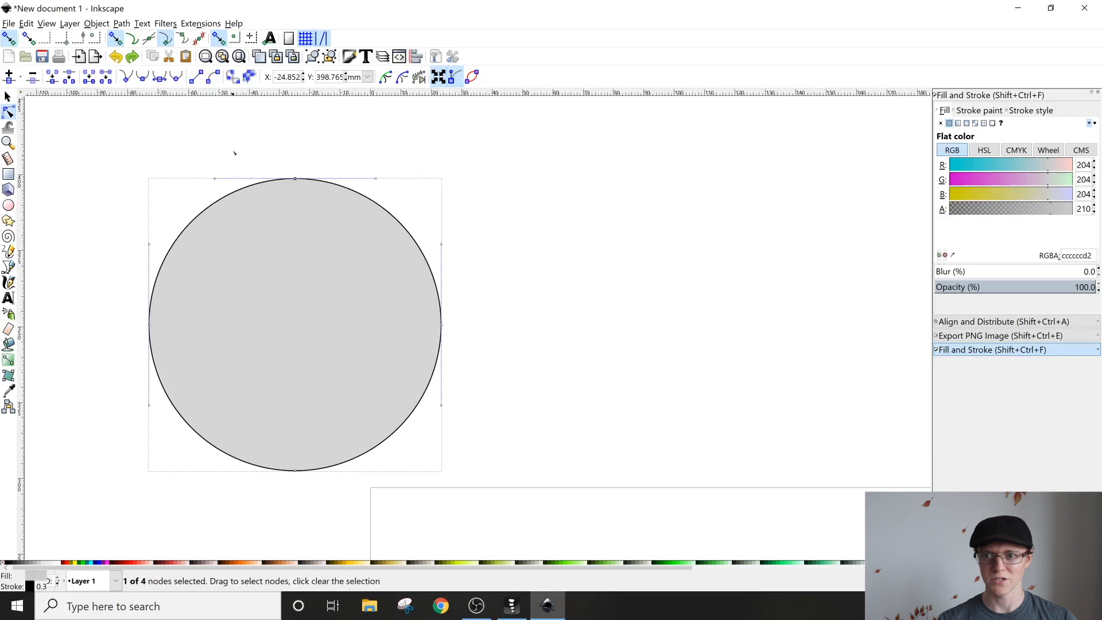
# Bend the circle path's upper-right segment inward past the centre to form a crescent, and deselect the path.
pyautogui.moveTo(237, 123); pyautogui.dragTo(540, 348)
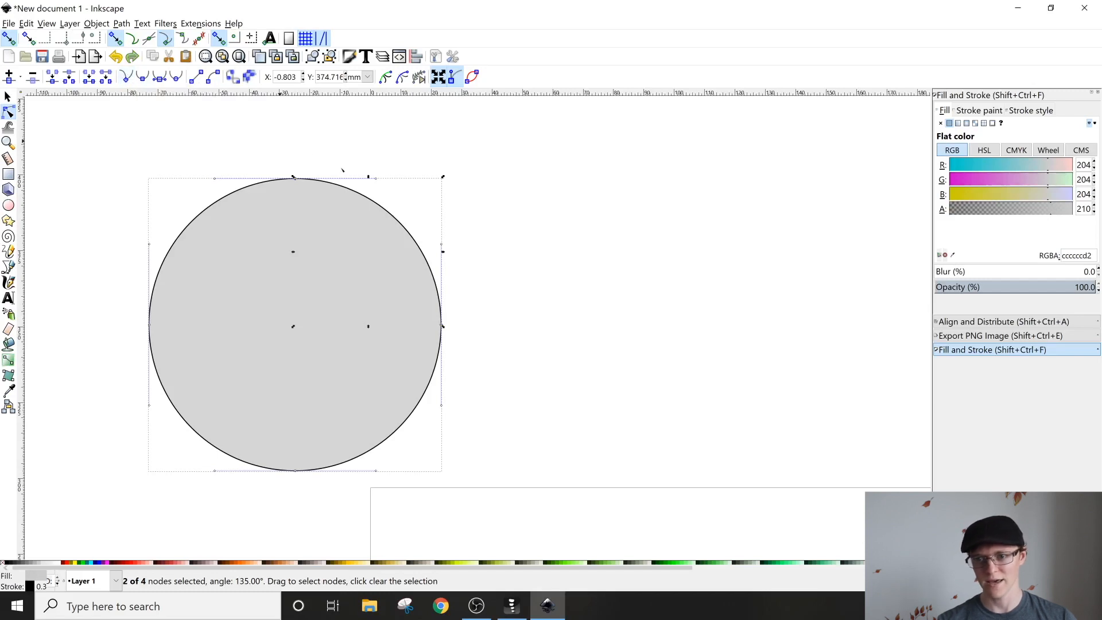
pyautogui.click(377, 142)
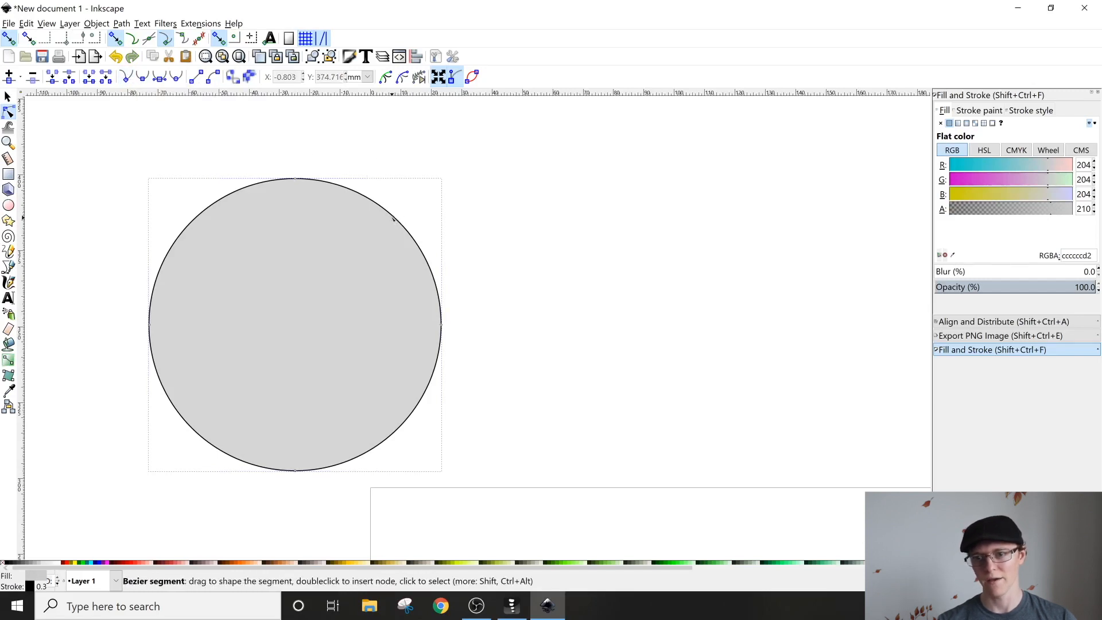
pyautogui.moveTo(390, 225); pyautogui.dragTo(243, 388)
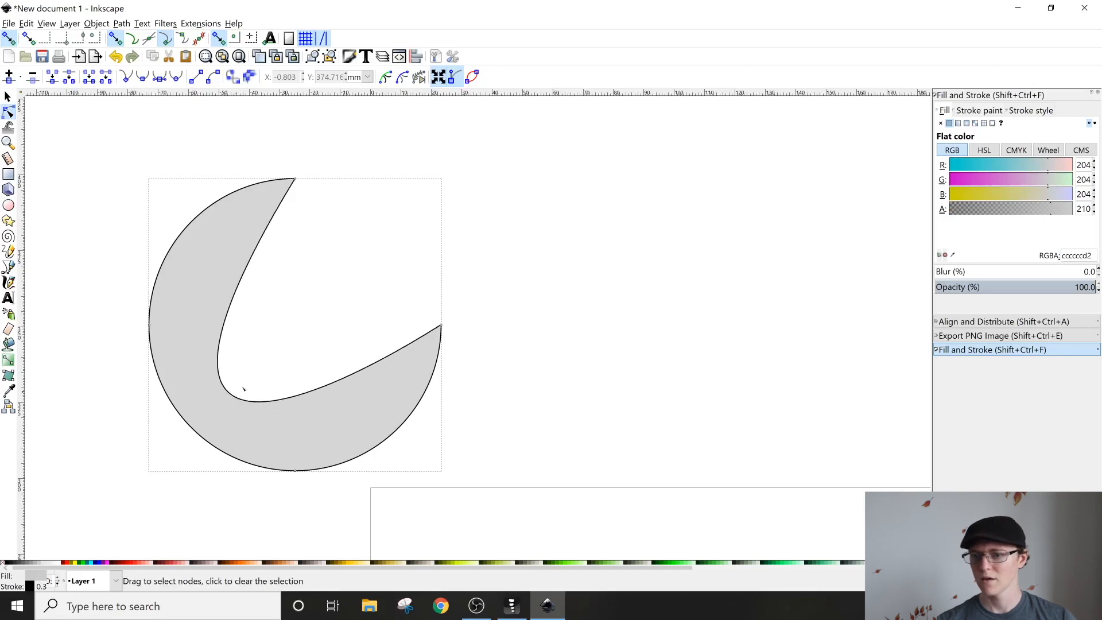
pyautogui.click(650, 262)
# Draw a five-cornered star with a spoke ratio of 0.500 in the empty area above the page, discarding the first trial star.
pyautogui.scroll(-2, 416, 268)
pyautogui.moveTo(384, 295); pyautogui.dragTo(556, 274)
pyautogui.scroll(-1, 458, 261)
pyautogui.moveTo(250, 219); pyautogui.dragTo(347, 253)
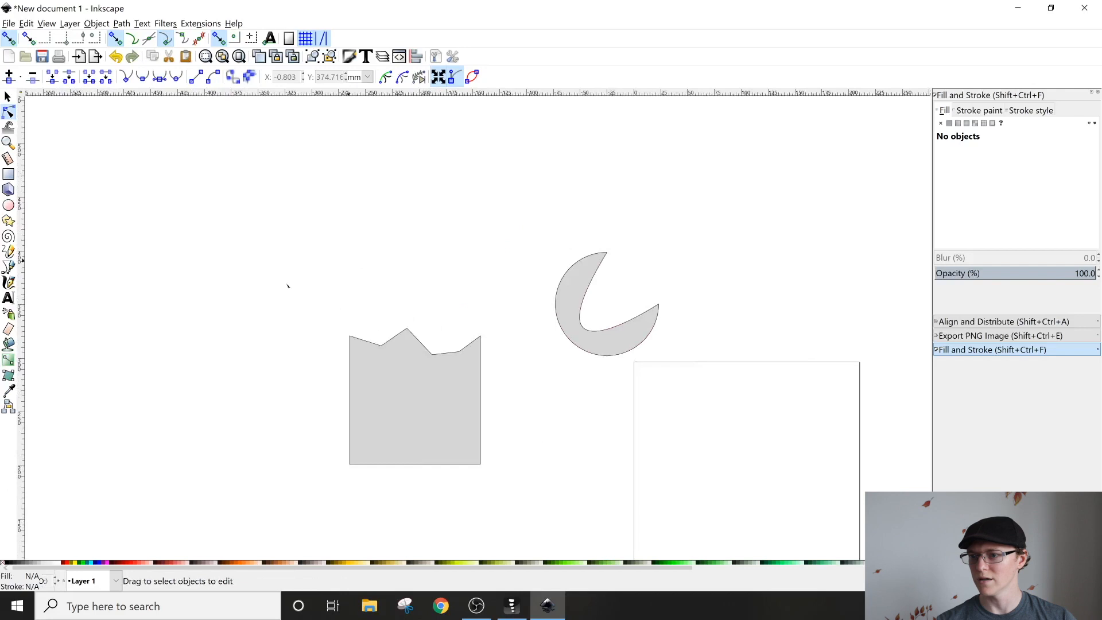
pyautogui.click(9, 222)
pyautogui.moveTo(352, 256); pyautogui.dragTo(32, 322)
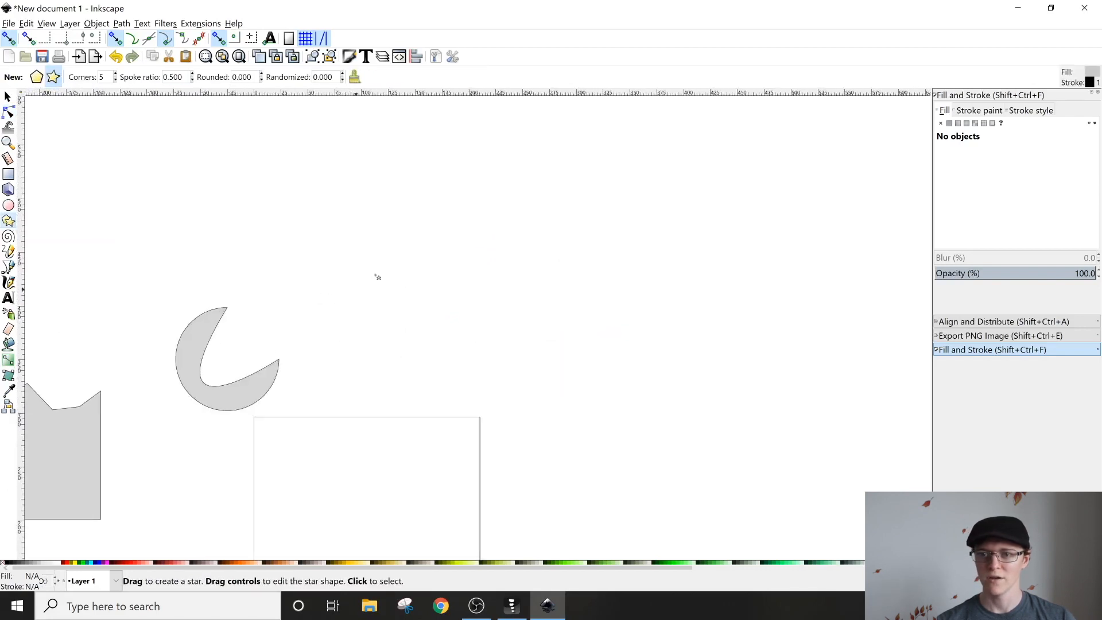
pyautogui.moveTo(404, 216); pyautogui.dragTo(379, 277)
pyautogui.hotkey('ctrl', 'z')
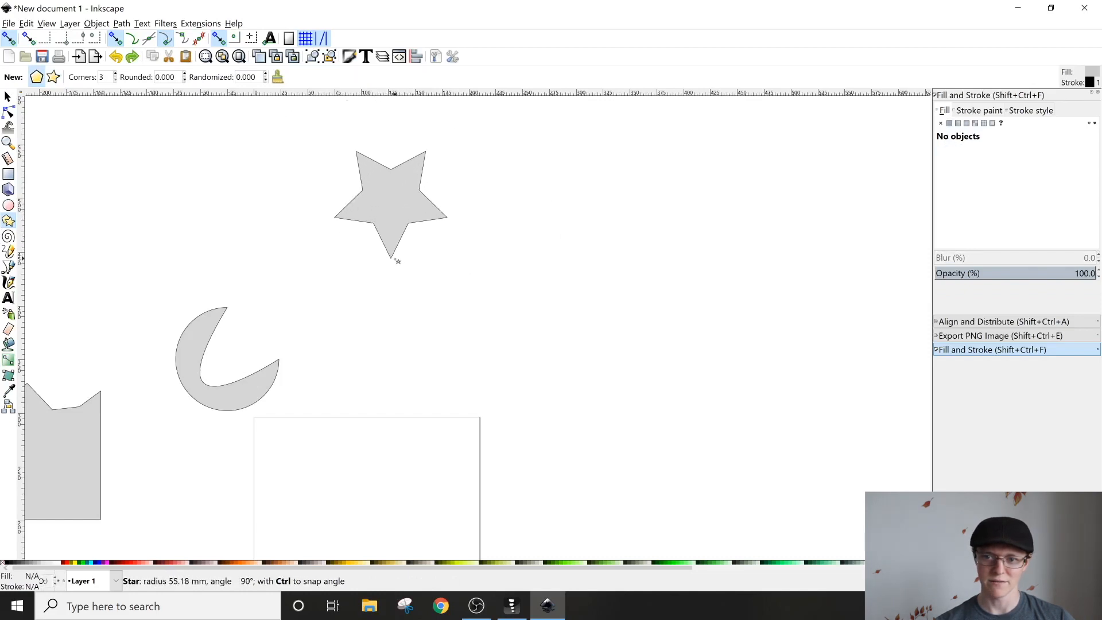
pyautogui.moveTo(452, 256); pyautogui.dragTo(408, 237)
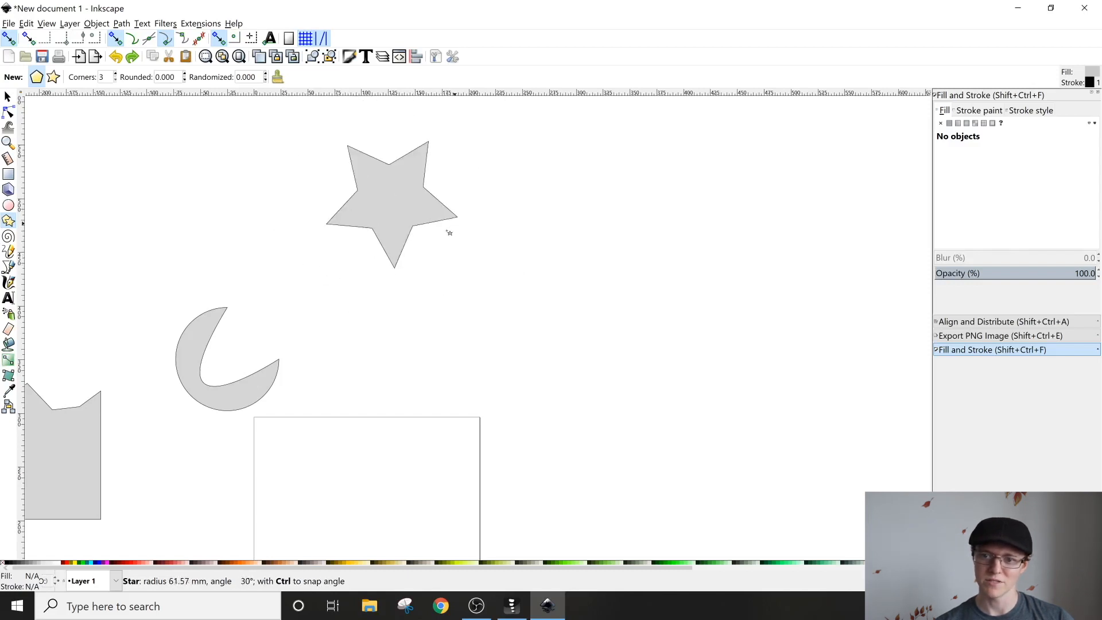
pyautogui.moveTo(425, 242)
pyautogui.mouseDown()
pyautogui.moveTo(440, 241)
pyautogui.moveTo(372, 244)
pyautogui.moveTo(419, 238)
pyautogui.mouseUp()
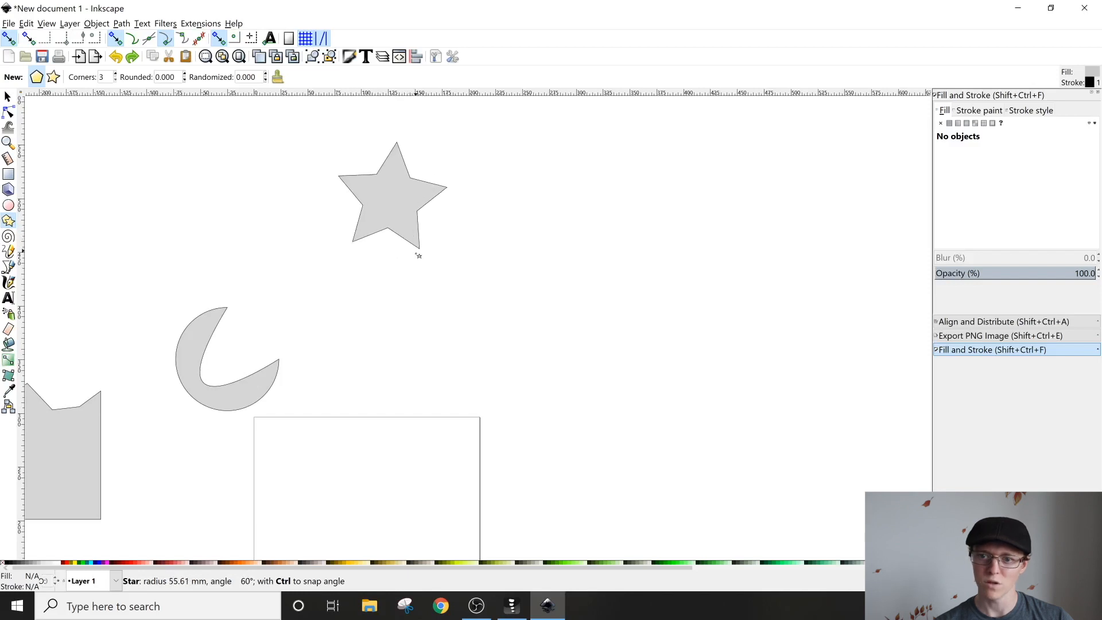
pyautogui.moveTo(426, 255); pyautogui.dragTo(427, 252)
pyautogui.scroll(3, 344, 235)
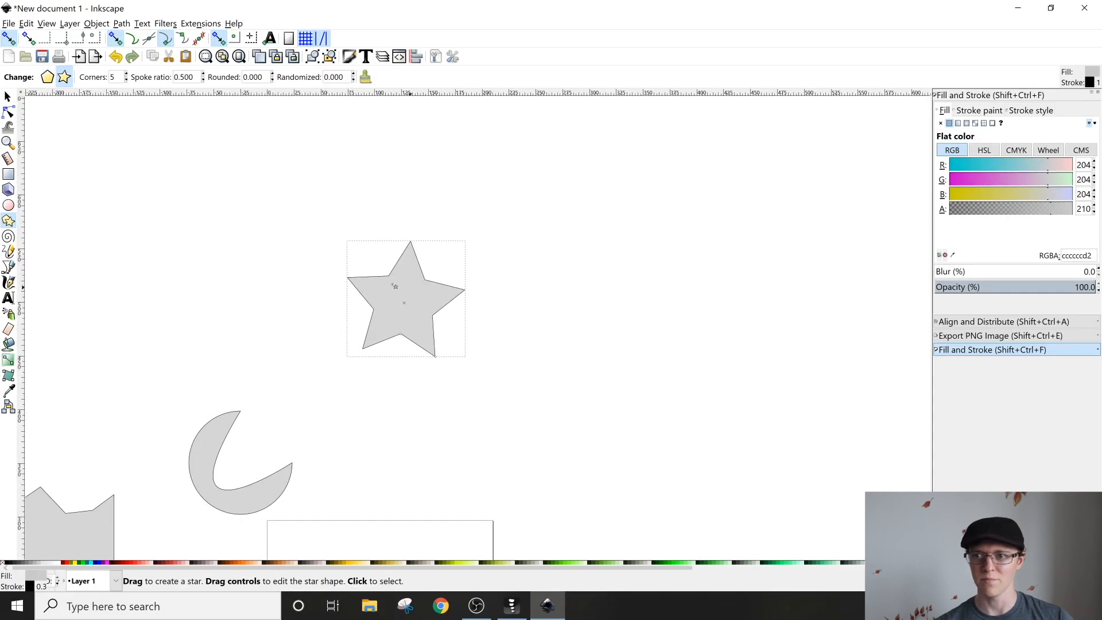
# Vary the star's number of corners between 3 and 24 and leave it at 10.
pyautogui.click(127, 81)
pyautogui.click(126, 80)
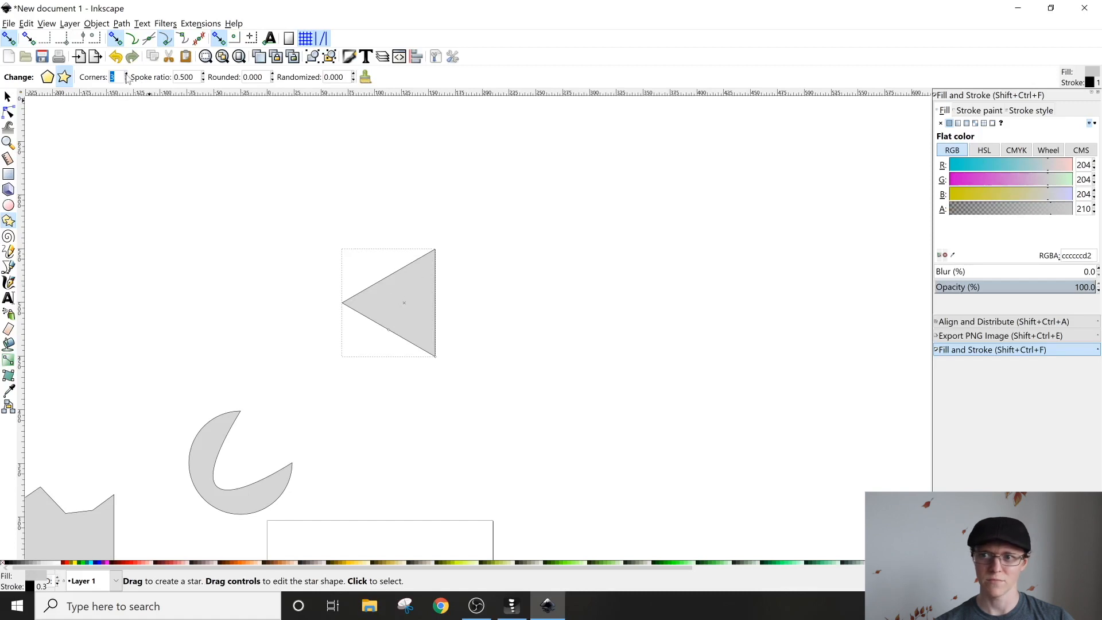
pyautogui.scroll(9, 128, 79)
pyautogui.scroll(12, 127, 78)
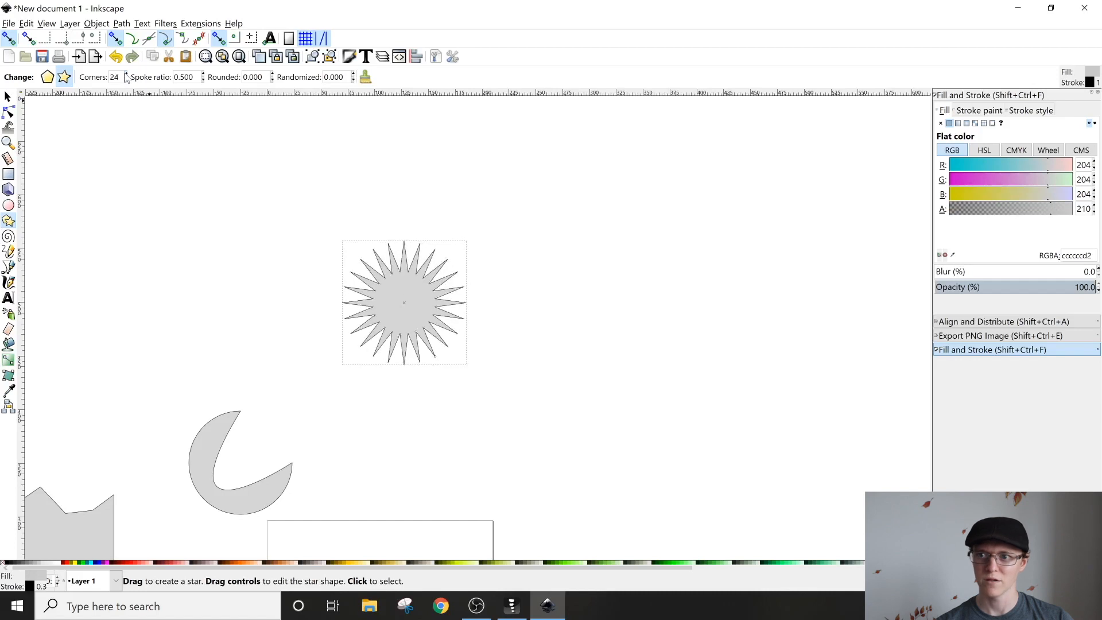
pyautogui.scroll(-3, 128, 82)
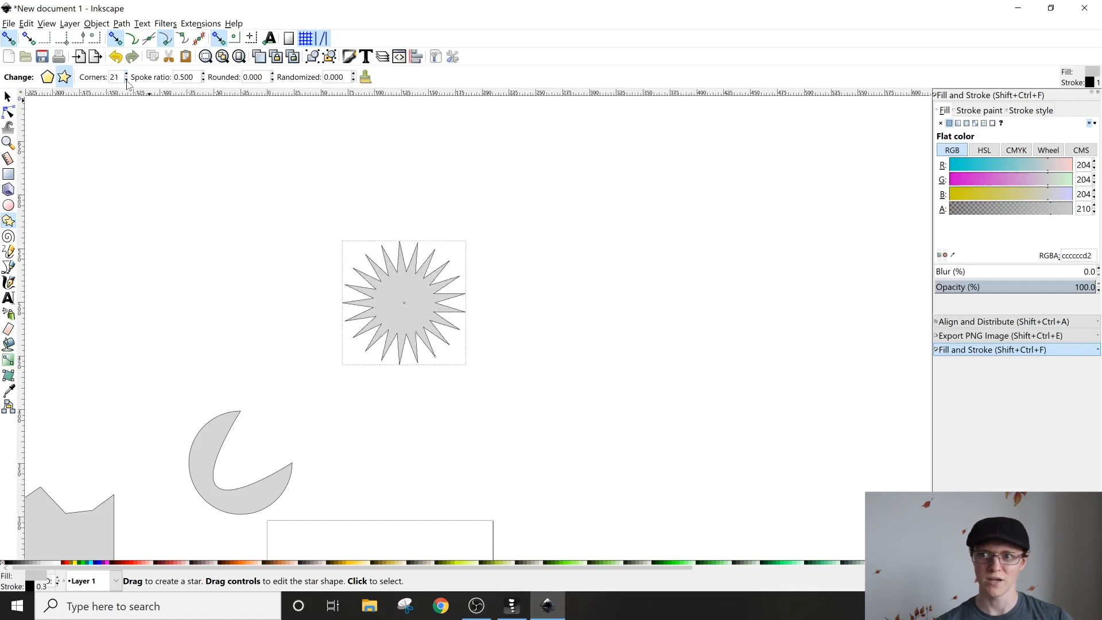
pyautogui.scroll(-1, 127, 82)
pyautogui.scroll(-3, 127, 84)
pyautogui.scroll(-7, 127, 82)
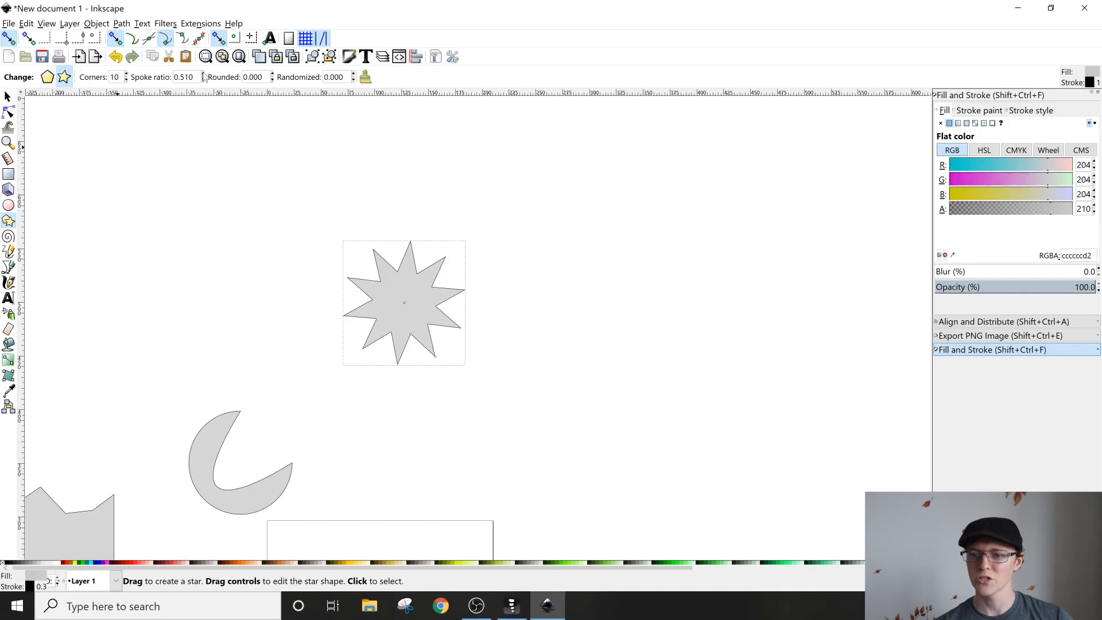
# Raise the star's spoke ratio to 1.000 and lower it to 0.010.
pyautogui.scroll(5, 203, 78)
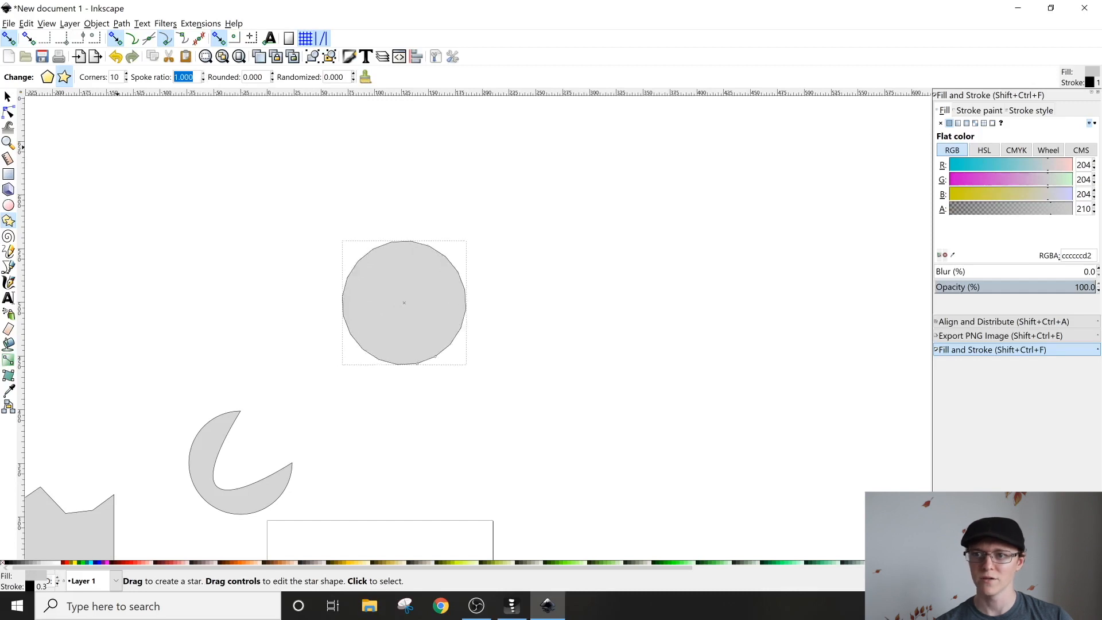
pyautogui.scroll(-10, 203, 78)
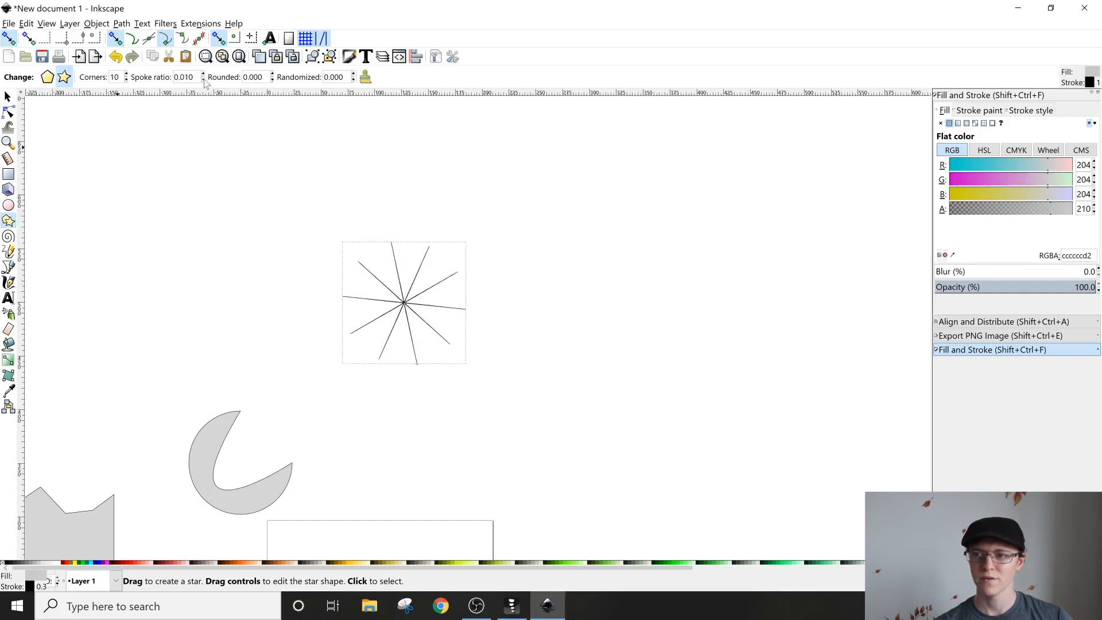
# Raise the star's spoke ratio to 0.970, then bring it down to 0.540.
pyautogui.write('0.94')
pyautogui.press('Return')
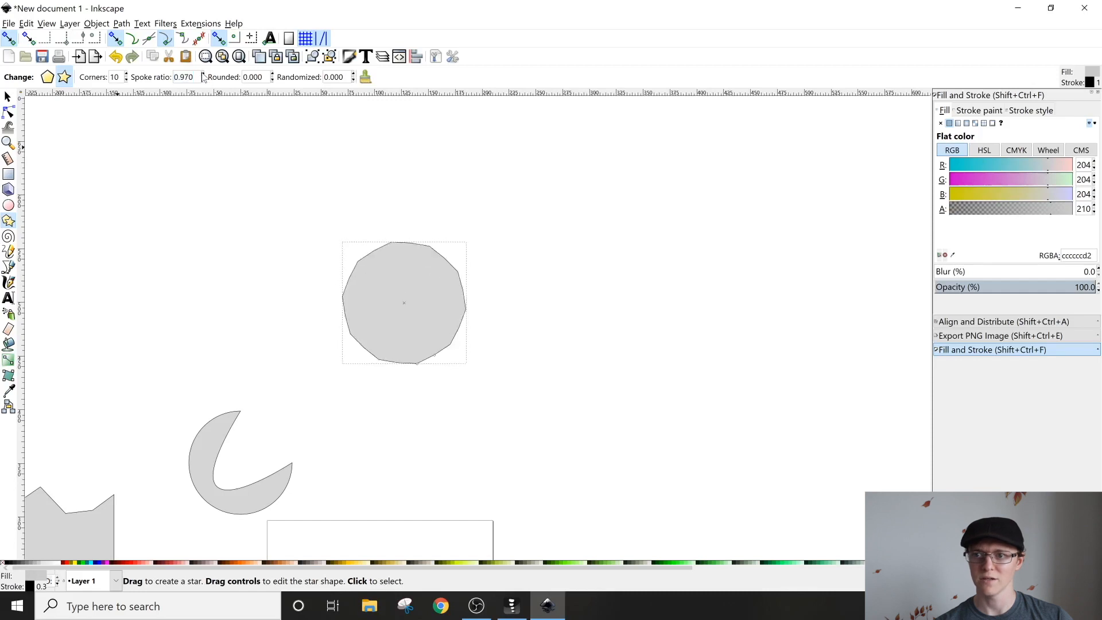
pyautogui.scroll(-4, 203, 79)
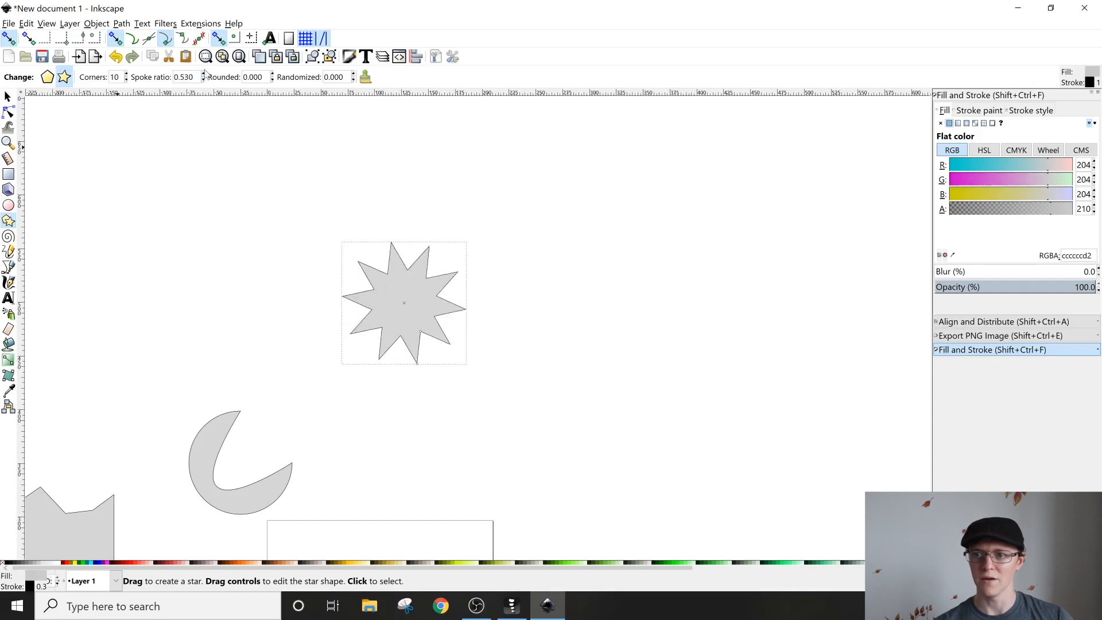
pyautogui.scroll(1, 204, 78)
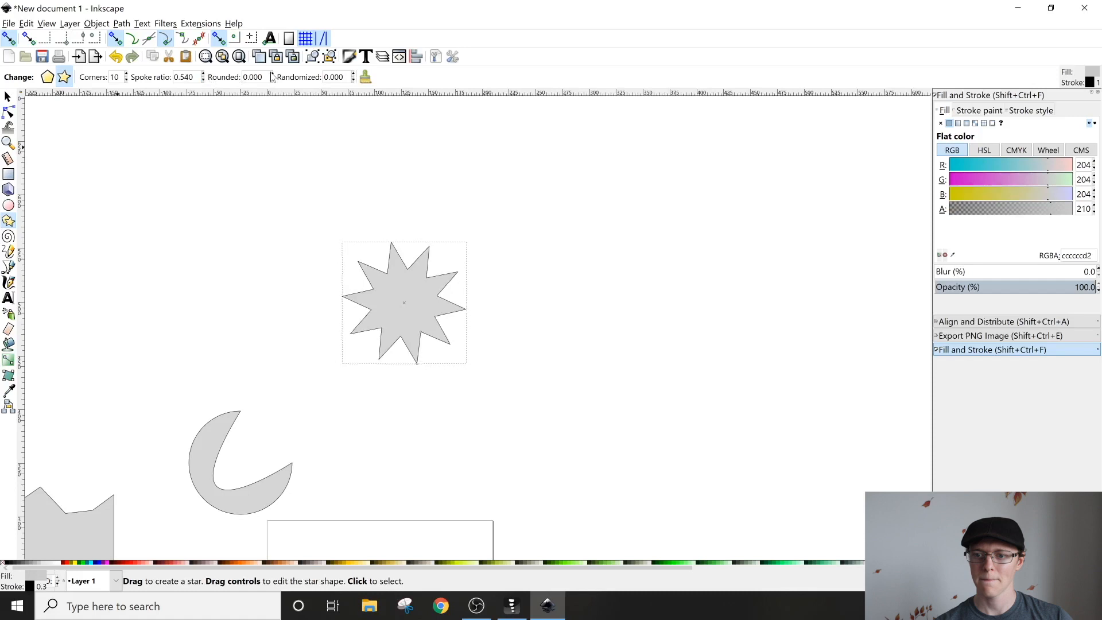
# Raise the star's rounding to 0.750, reduce it to 0.540, and set its randomization to 0.211.
pyautogui.scroll(8, 273, 77)
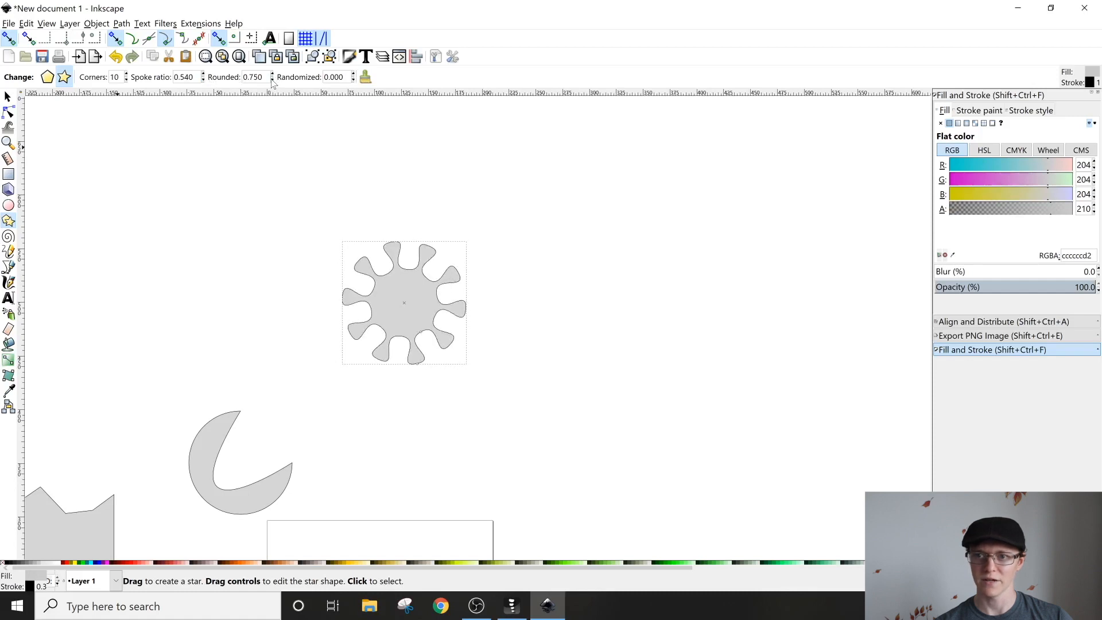
pyautogui.scroll(-3, 273, 80)
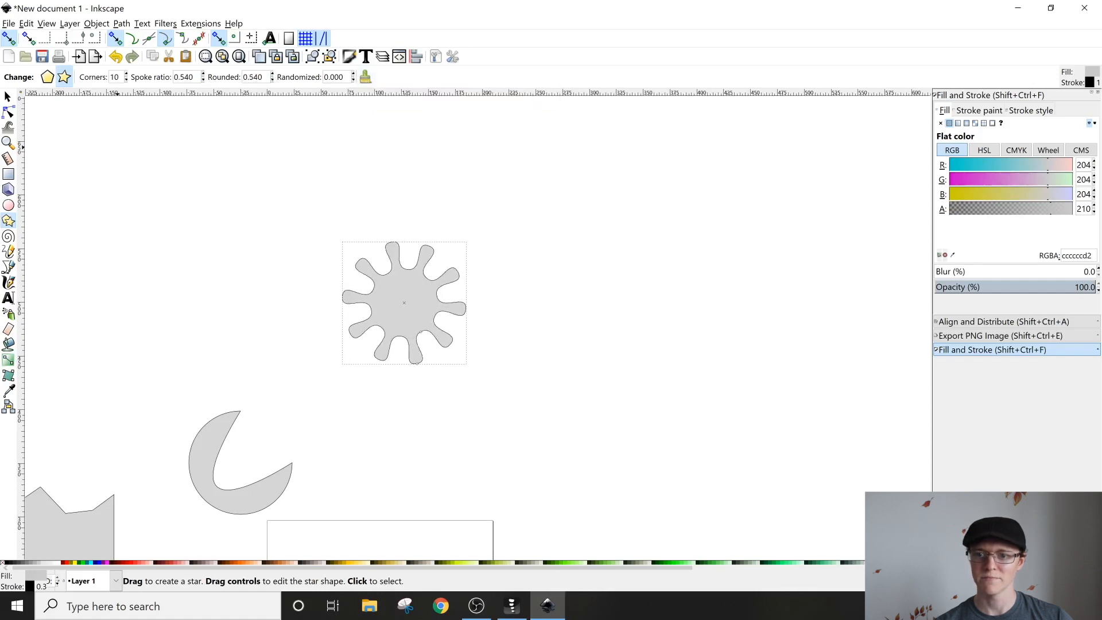
pyautogui.scroll(3, 354, 78)
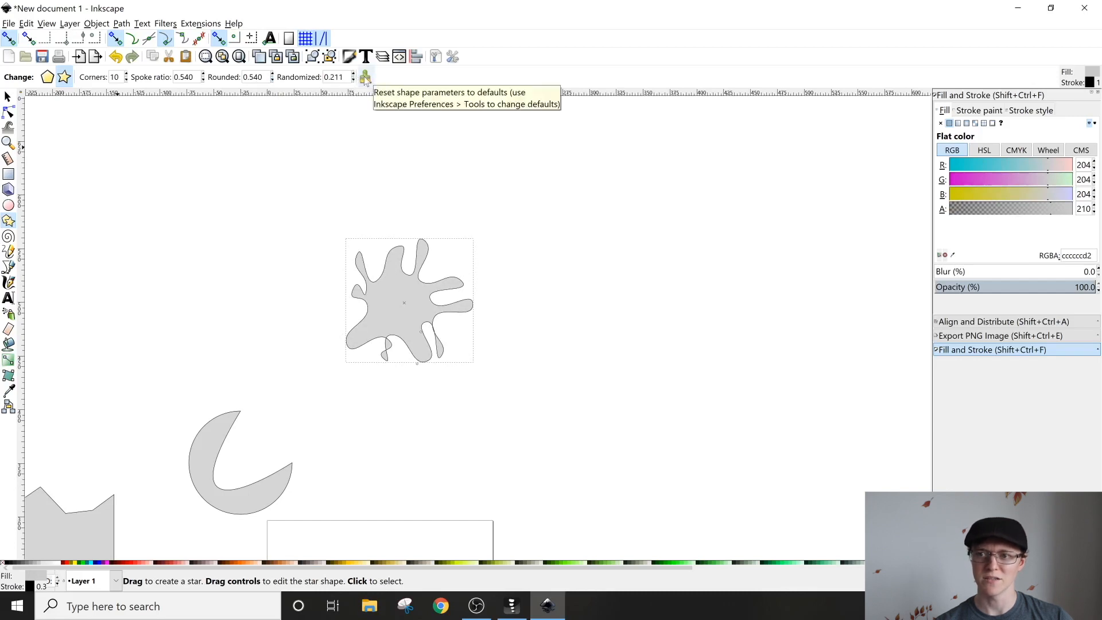
# Reset the star's shape parameters to their defaults and move the star slightly down and to the left.
pyautogui.click(365, 78)
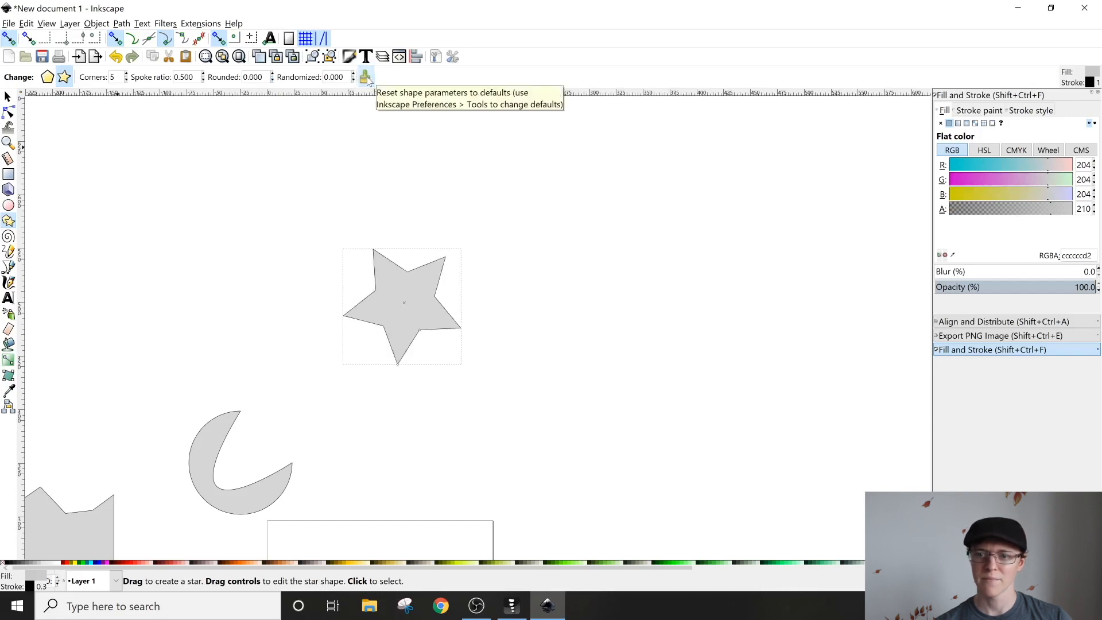
pyautogui.keyDown('ctrl'); pyautogui.scroll(1, 427, 299); pyautogui.keyUp('ctrl')
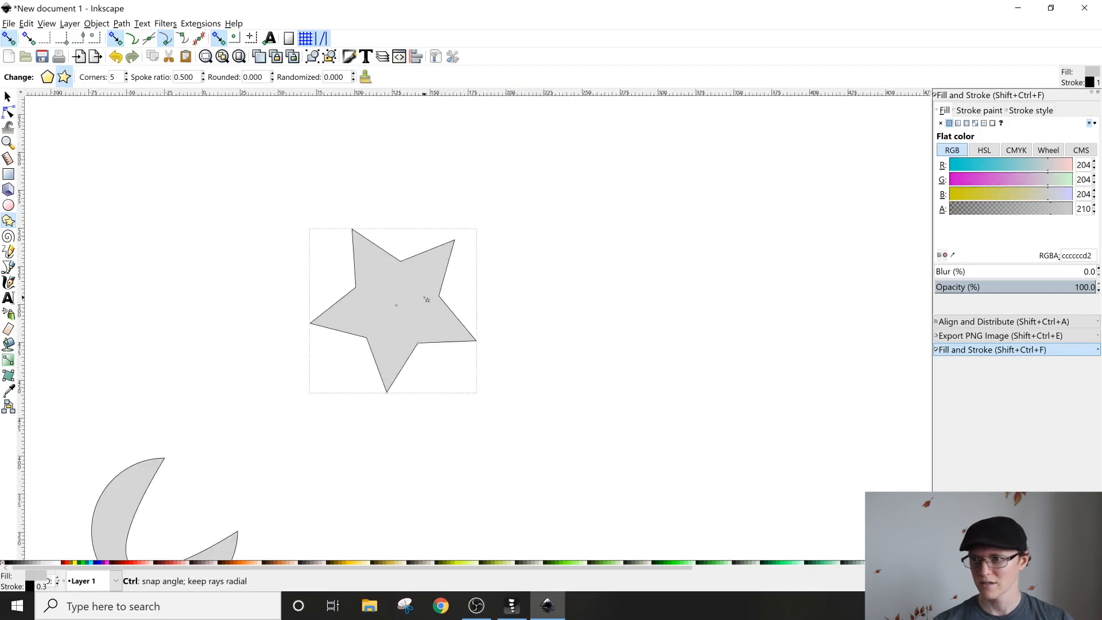
pyautogui.keyDown('ctrl'); pyautogui.scroll(1, 427, 299); pyautogui.keyUp('ctrl')
pyautogui.press('s')
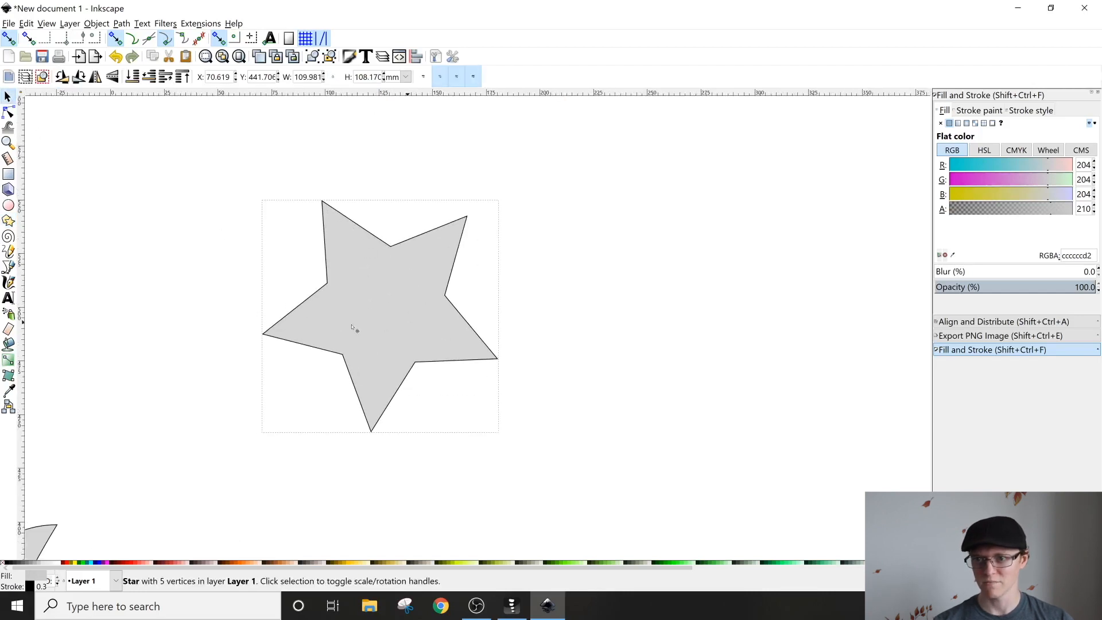
pyautogui.moveTo(352, 320); pyautogui.dragTo(305, 335)
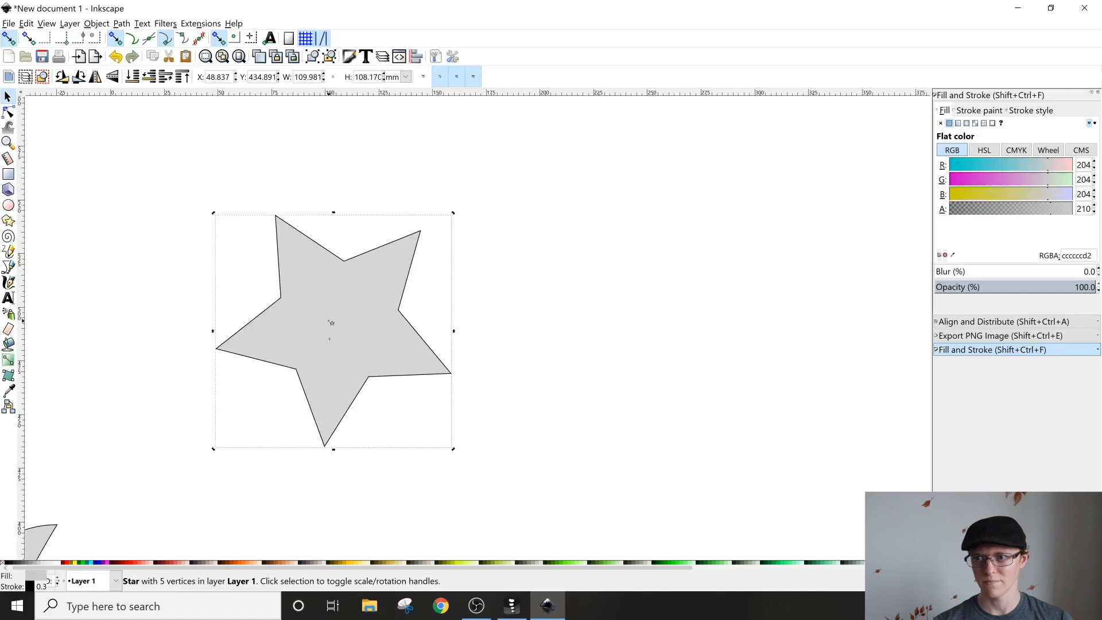
# Convert the five-cornered star object to a path.
pyautogui.press('*')
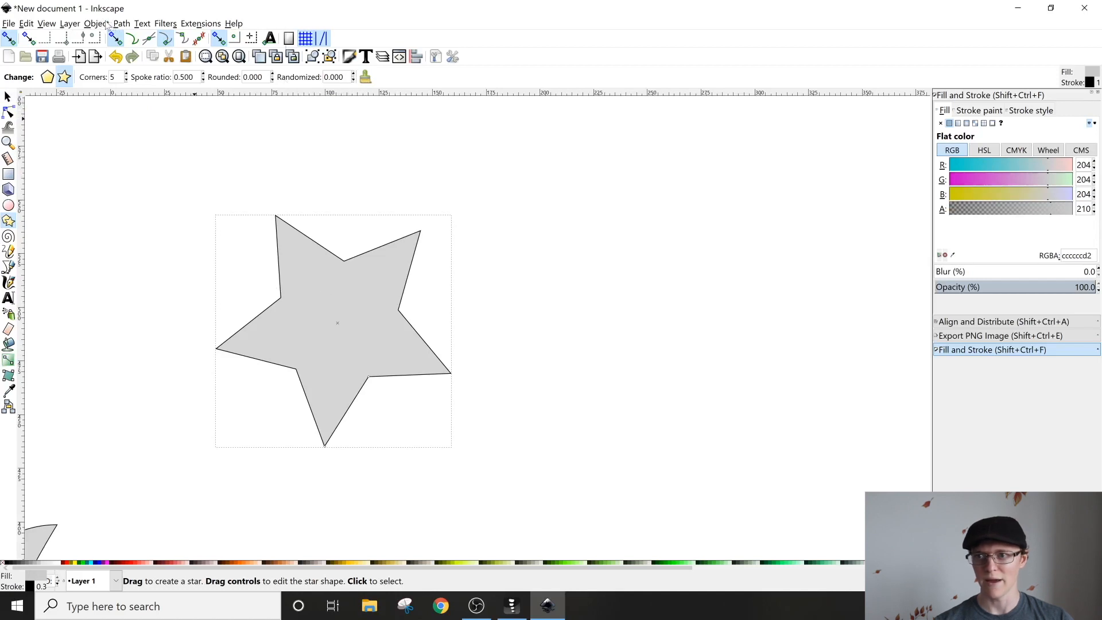
pyautogui.click(121, 23)
pyautogui.click(132, 38)
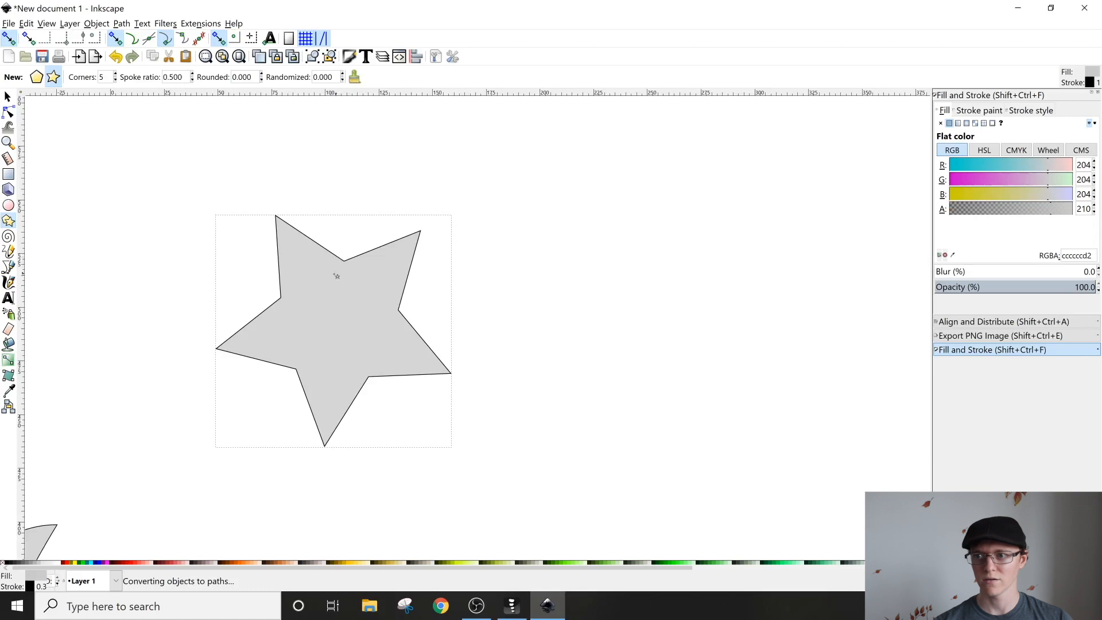
# Move the star path's upper inner node down and left and its left inner node outward, and deselect the path.
pyautogui.click(7, 113)
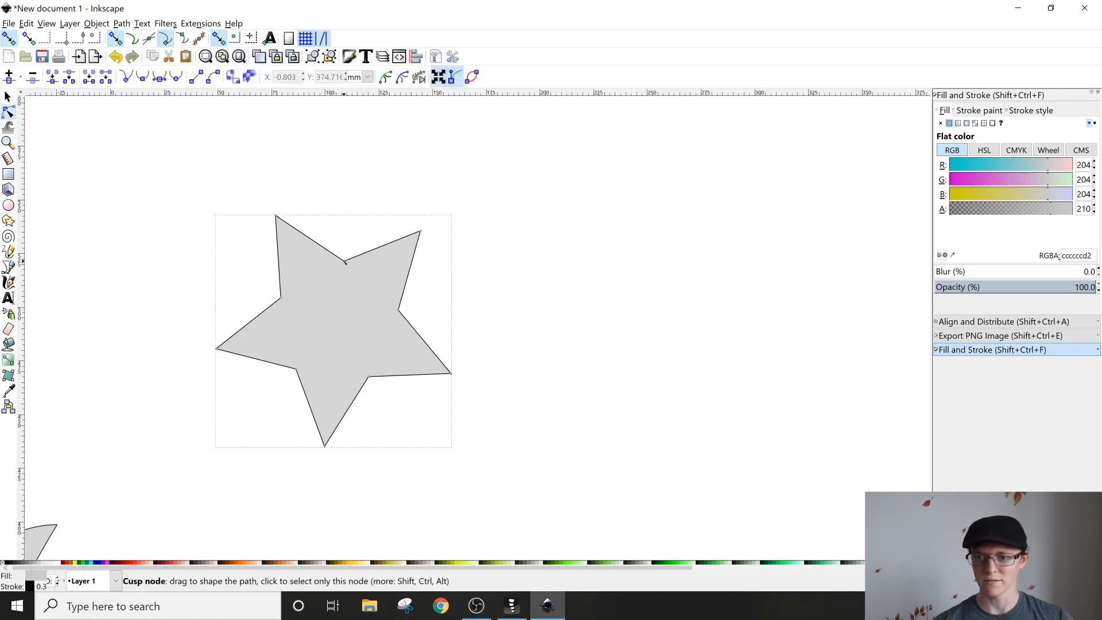
pyautogui.moveTo(345, 261); pyautogui.dragTo(249, 304)
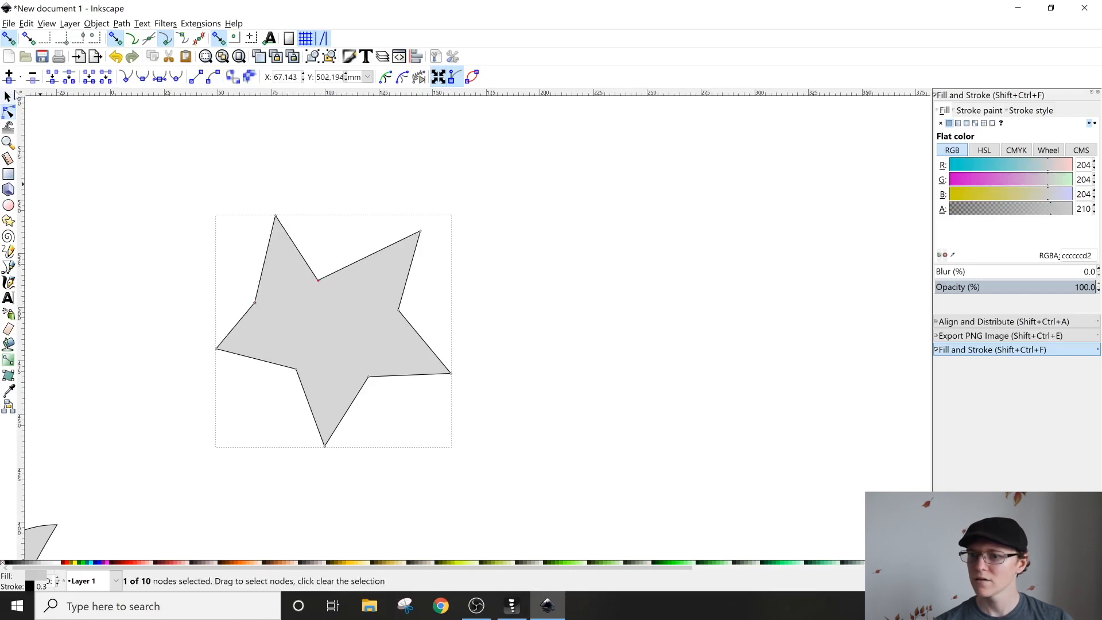
pyautogui.press('s')
pyautogui.click(140, 223)
pyautogui.press('-')
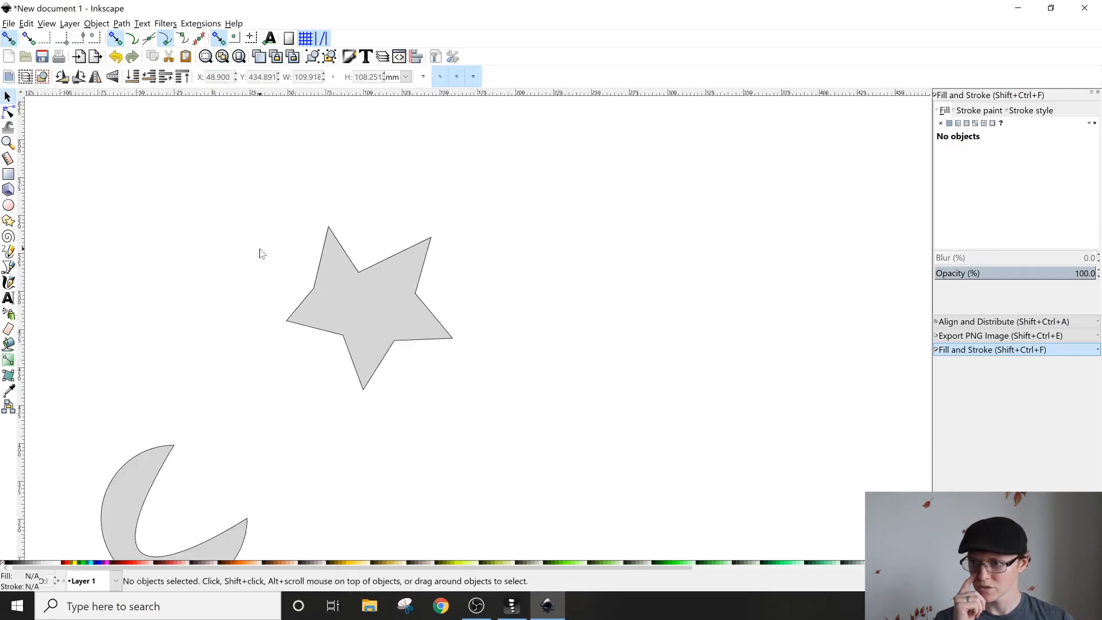
# Draw a three-turn spiral with the Spiral tool in the empty area to the right of the star.
pyautogui.click(7, 237)
pyautogui.moveTo(506, 290); pyautogui.dragTo(183, 271)
pyautogui.moveTo(259, 220)
pyautogui.mouseDown()
pyautogui.moveTo(344, 282)
pyautogui.moveTo(335, 270)
pyautogui.mouseUp()
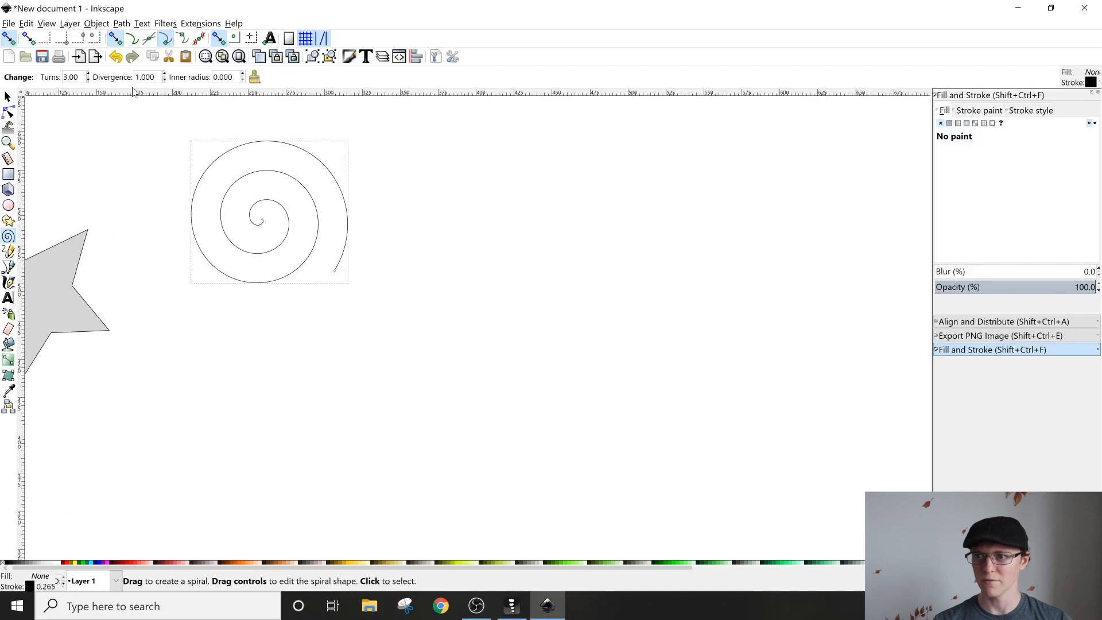
# Reduce the spiral's number of turns to 1.70, then raise it to 10.80.
pyautogui.click(87, 80)
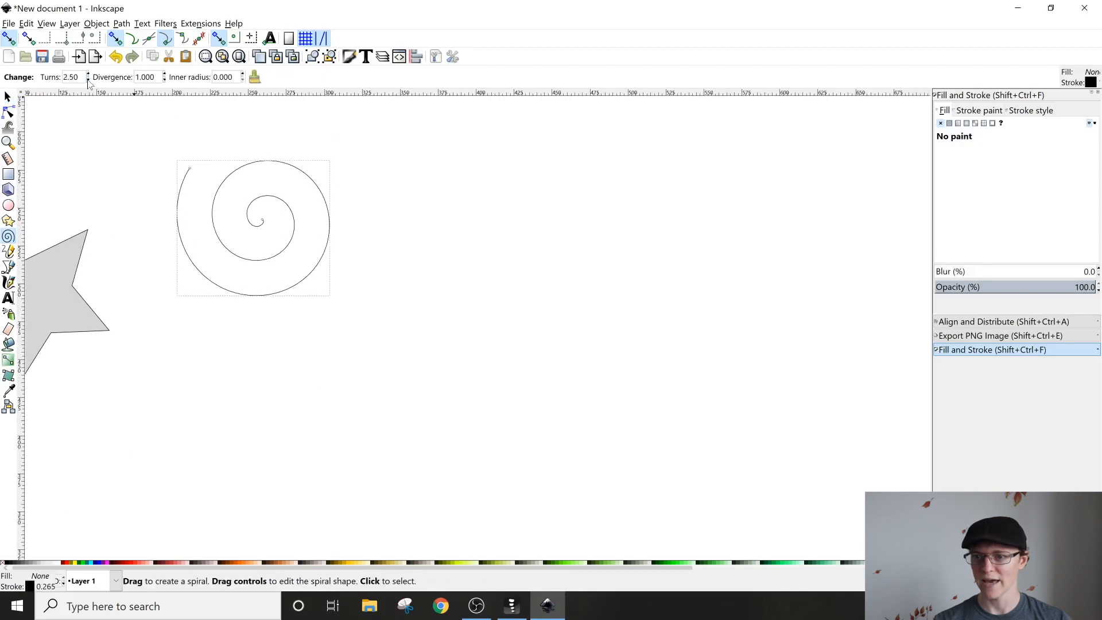
pyautogui.click(88, 81)
pyautogui.click(88, 80)
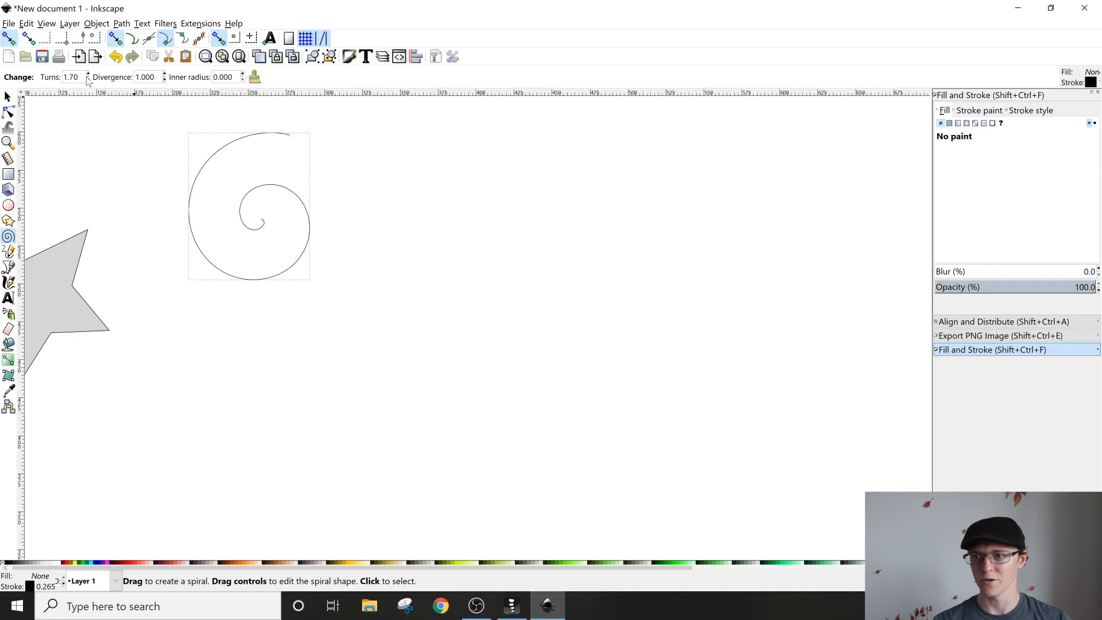
pyautogui.moveTo(89, 75); pyautogui.dragTo(89, 76)
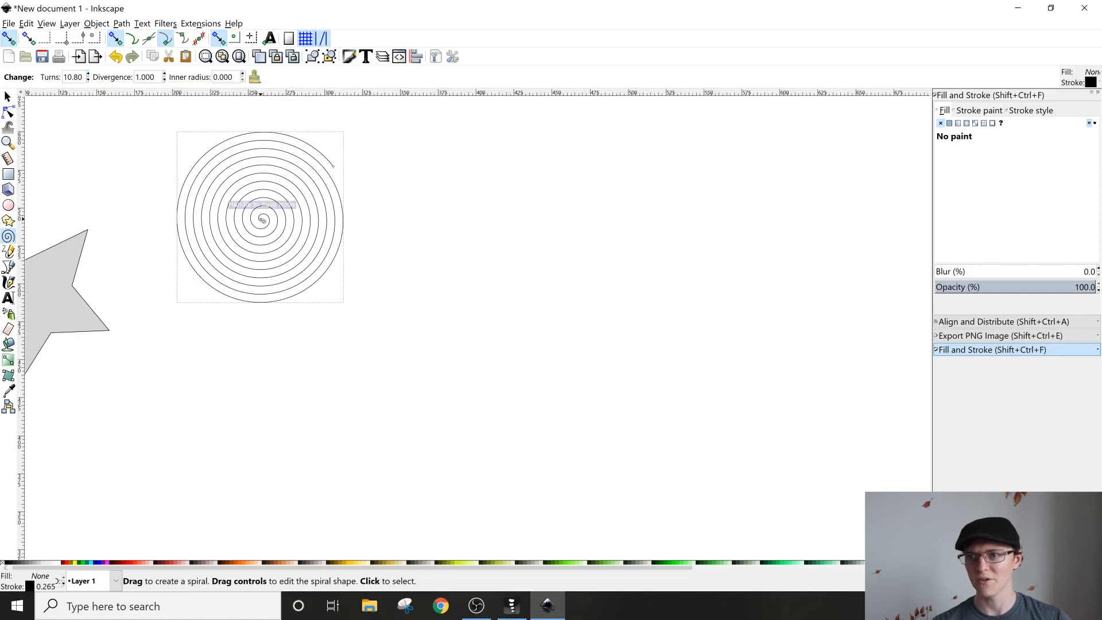
# Set the spiral's divergence to 0.800 and reshape it by its handles to 10.01 turns and an inner radius of 0.081.
pyautogui.click(164, 80)
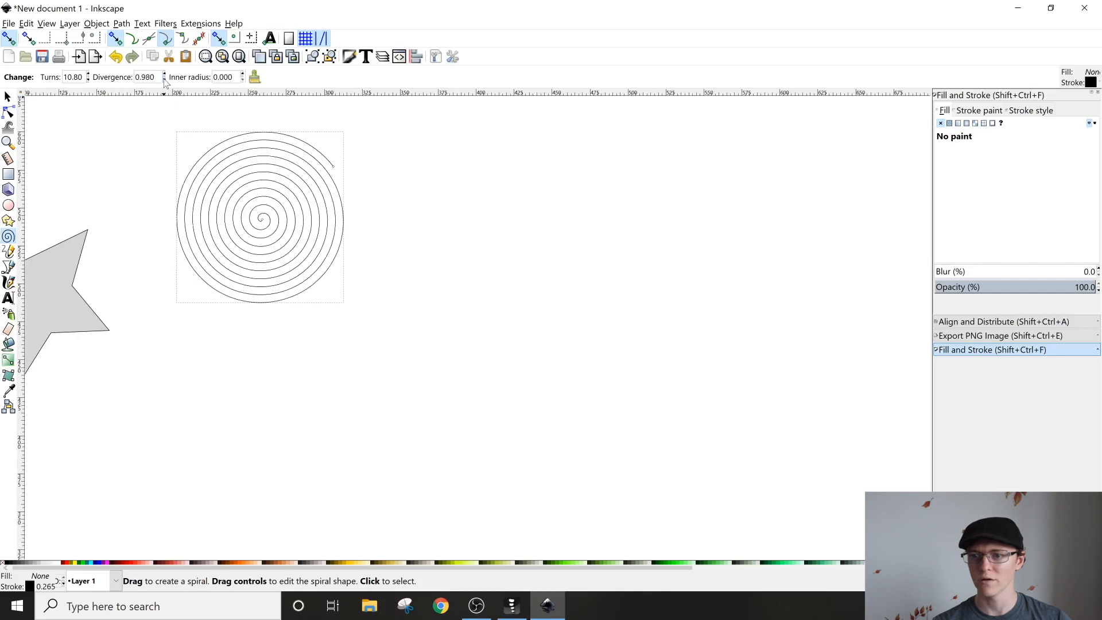
pyautogui.click(164, 75)
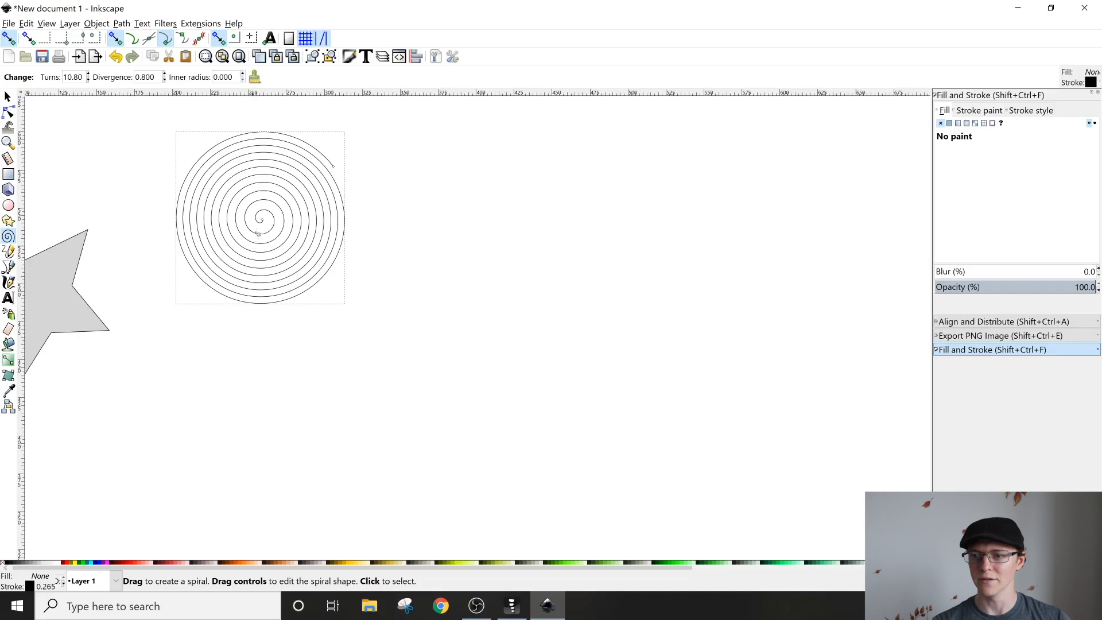
pyautogui.moveTo(262, 220); pyautogui.dragTo(493, 293)
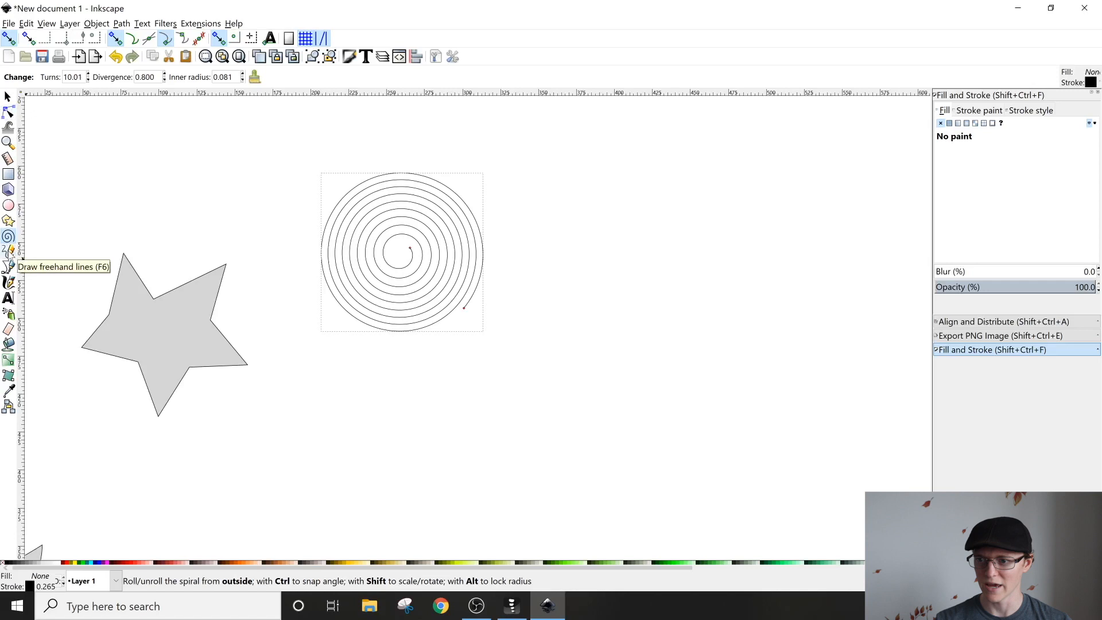
# Draw a wavy freehand line below and right of the spiral with the Pencil tool's shape set to None, discarding the first trial stroke.
pyautogui.click(8, 265)
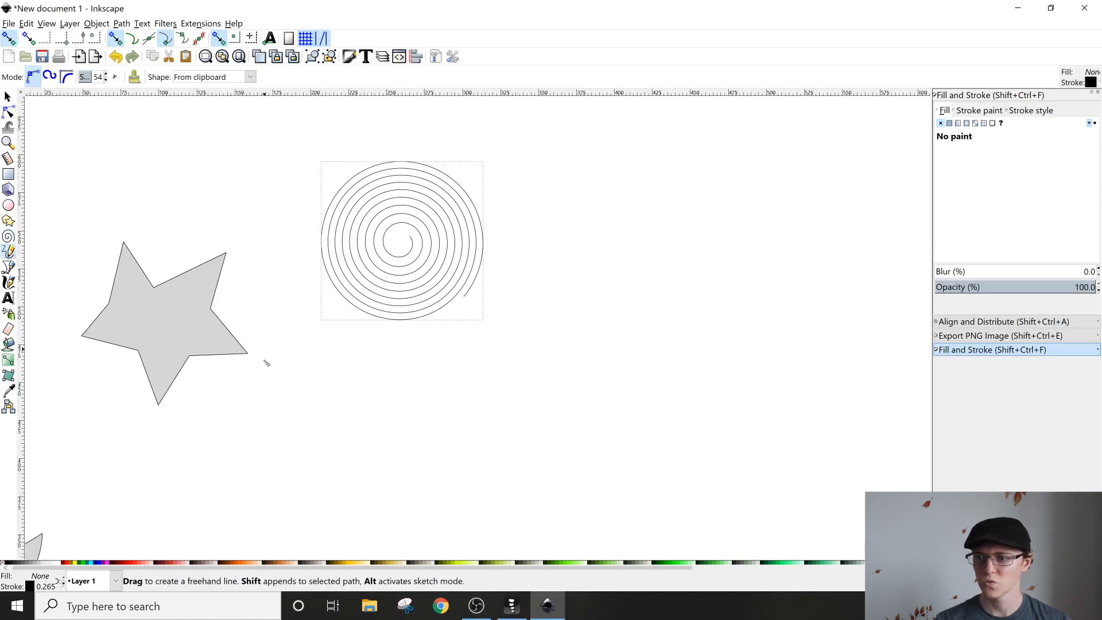
pyautogui.keyDown('ctrl'); pyautogui.scroll(-1, 249, 359); pyautogui.keyUp('ctrl')
pyautogui.moveTo(244, 364); pyautogui.dragTo(166, 333)
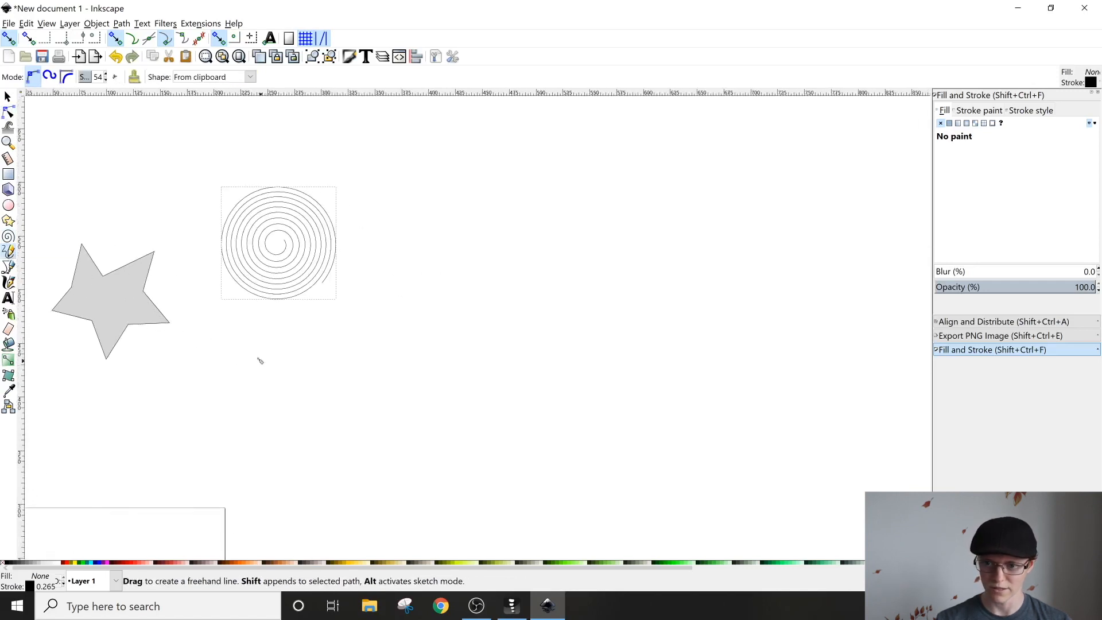
pyautogui.moveTo(262, 363); pyautogui.dragTo(280, 389)
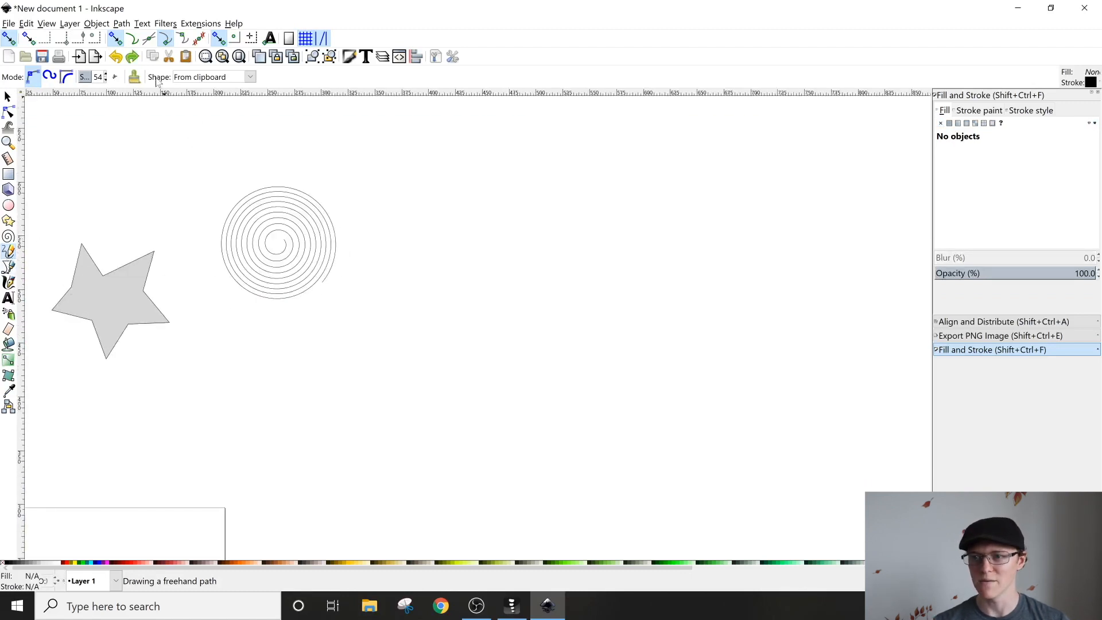
pyautogui.click(198, 77)
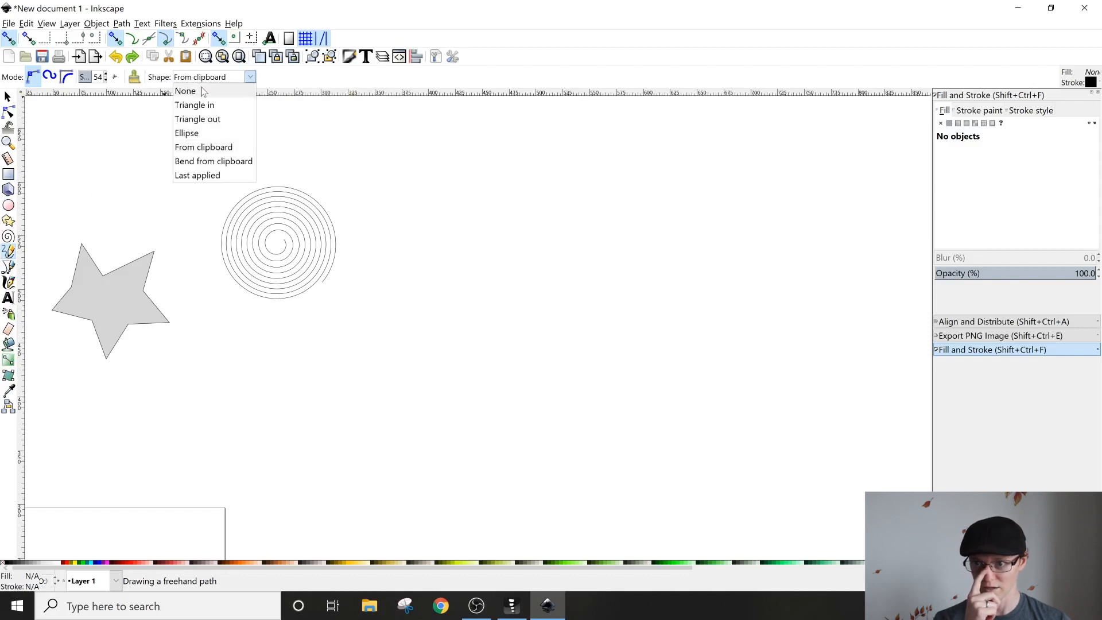
pyautogui.click(203, 92)
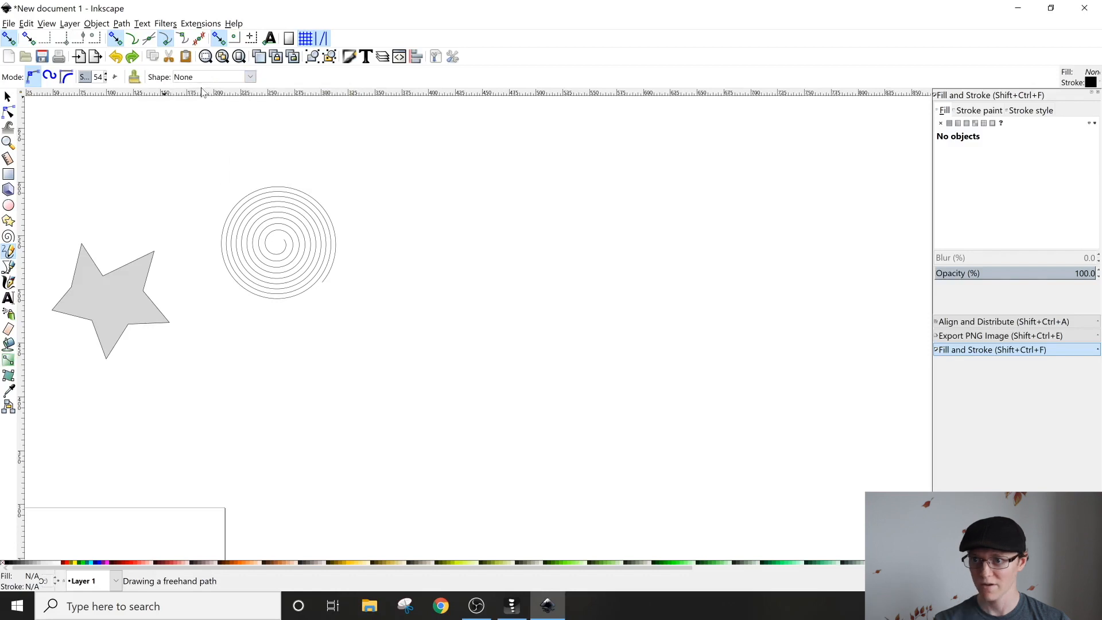
pyautogui.moveTo(348, 380); pyautogui.dragTo(653, 302)
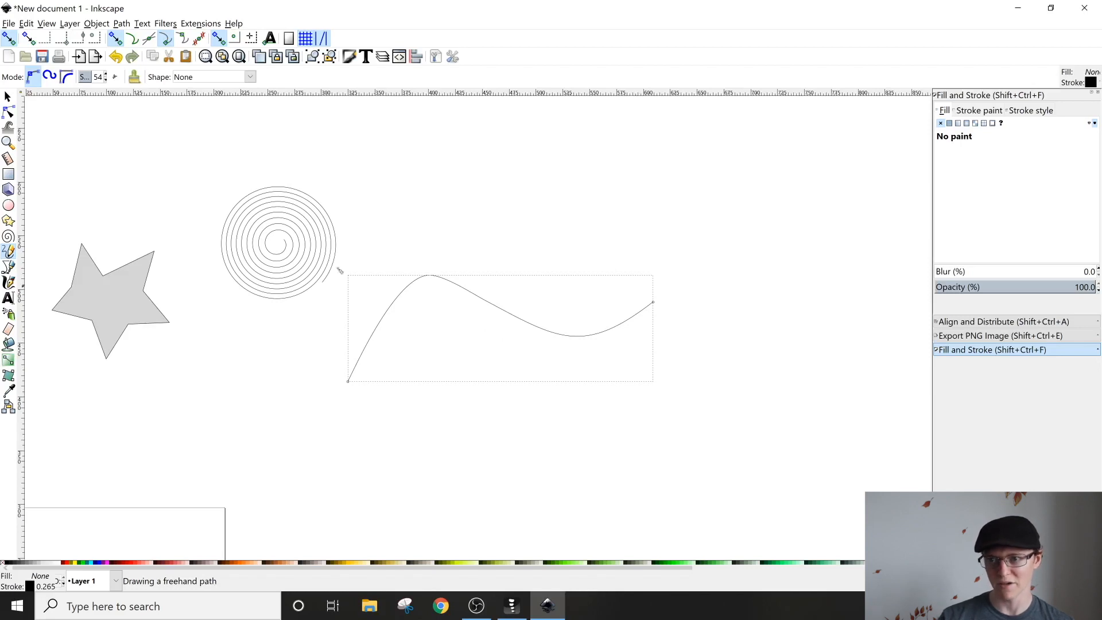
pyautogui.click(250, 76)
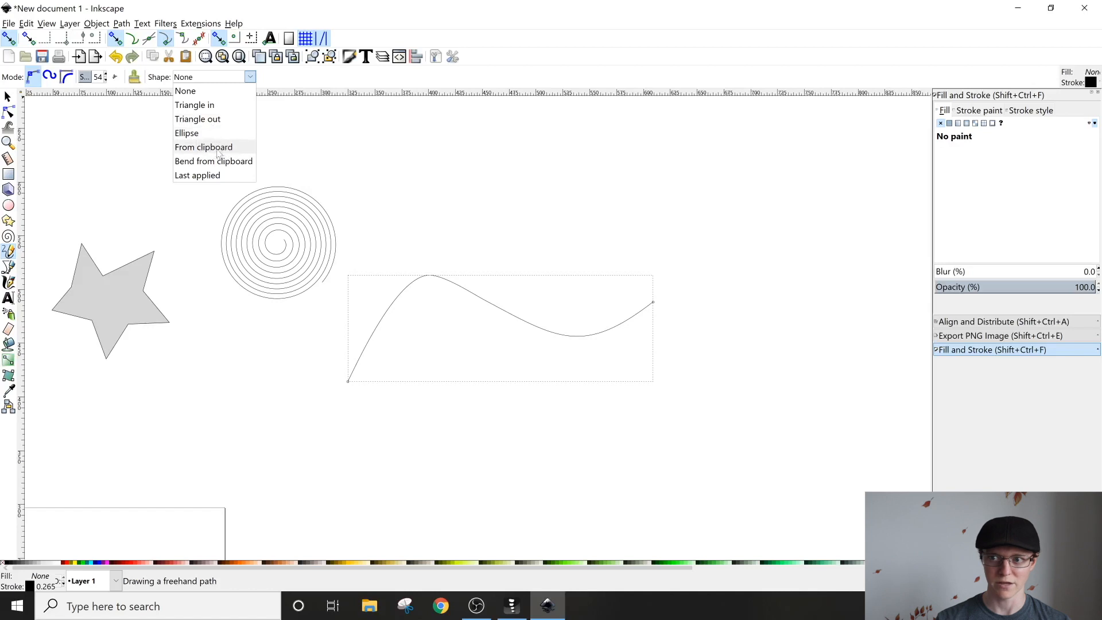
pyautogui.click(270, 74)
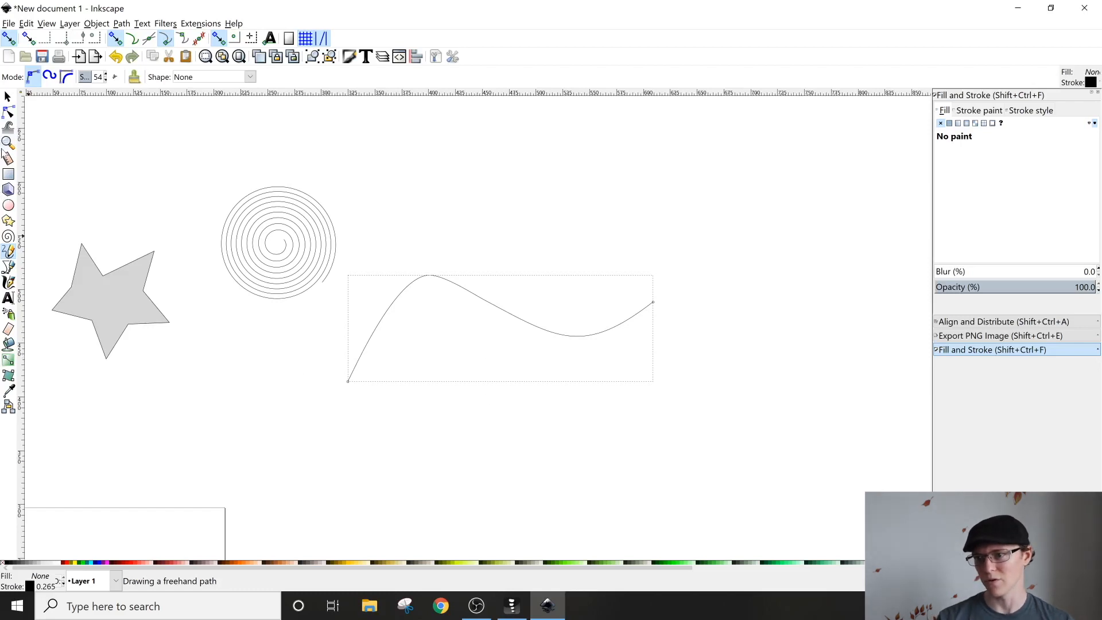
# Draw a small five-cornered star about 41 mm wide above the wavy line and shift it slightly to the right.
pyautogui.click(8, 220)
pyautogui.moveTo(403, 189); pyautogui.dragTo(422, 208)
pyautogui.click(9, 97)
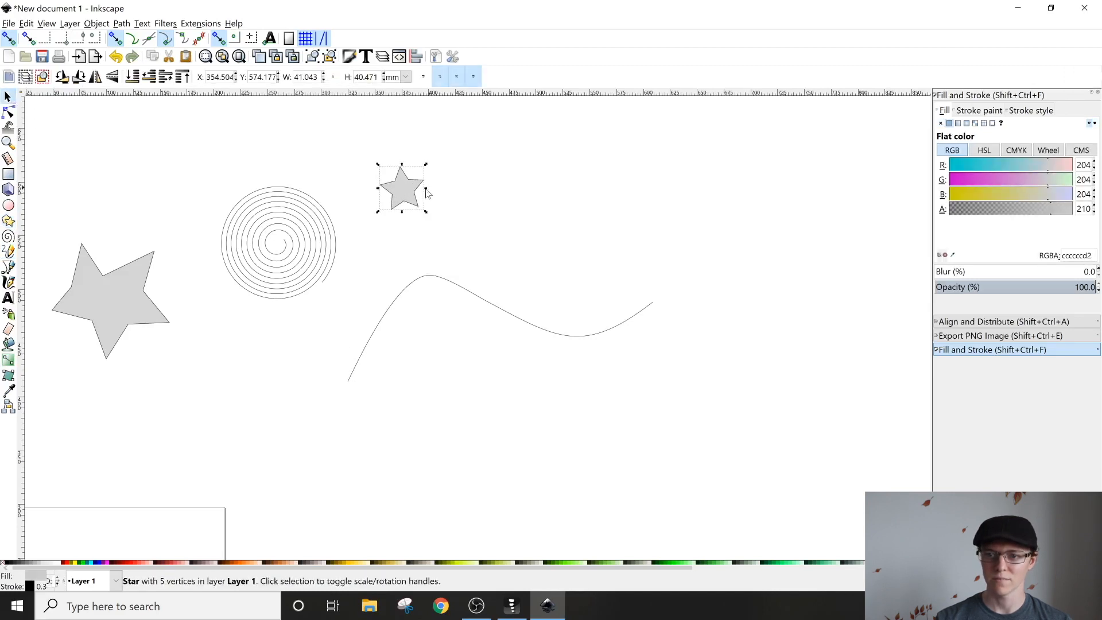
pyautogui.moveTo(405, 195); pyautogui.dragTo(411, 195)
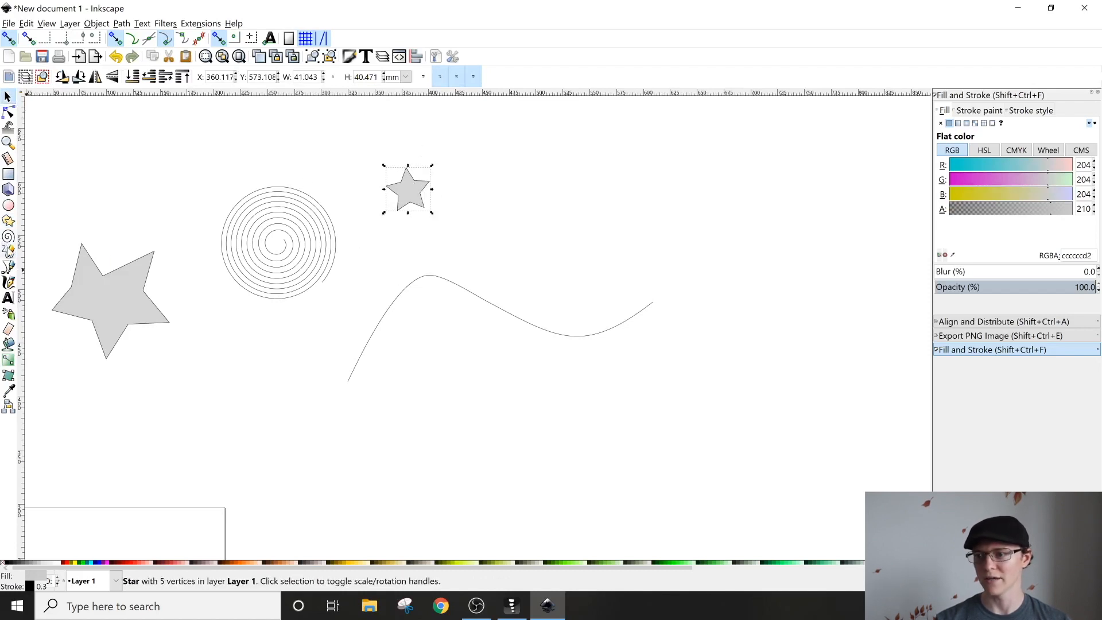
# Draw a wavy freehand stroke below the existing curve with the Pencil tool's shape set to From clipboard.
pyautogui.click(8, 251)
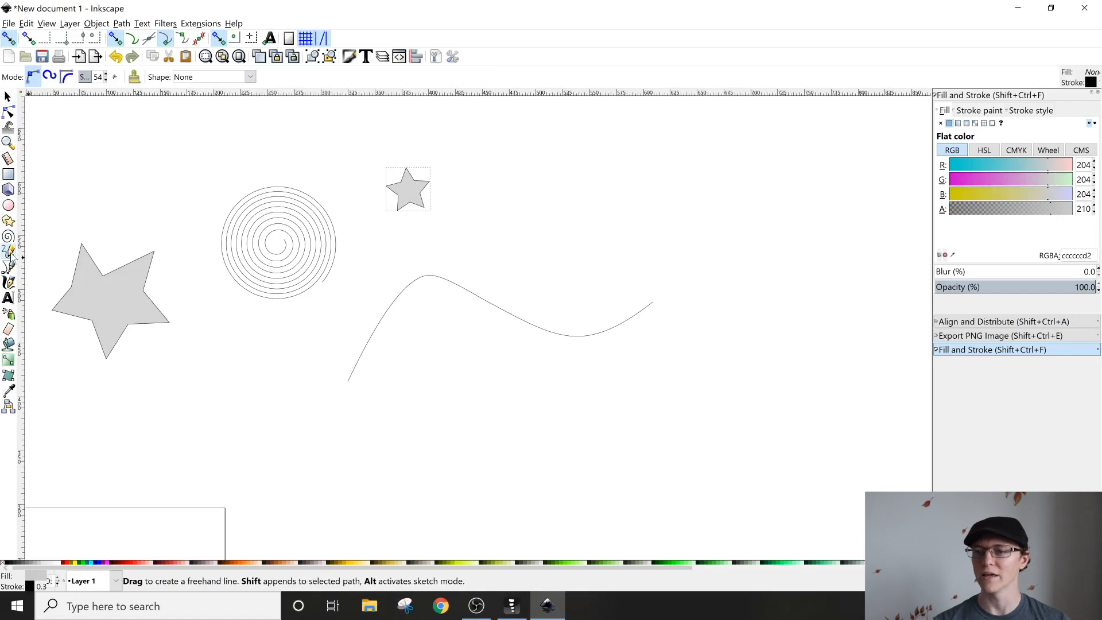
pyautogui.click(250, 77)
pyautogui.click(212, 148)
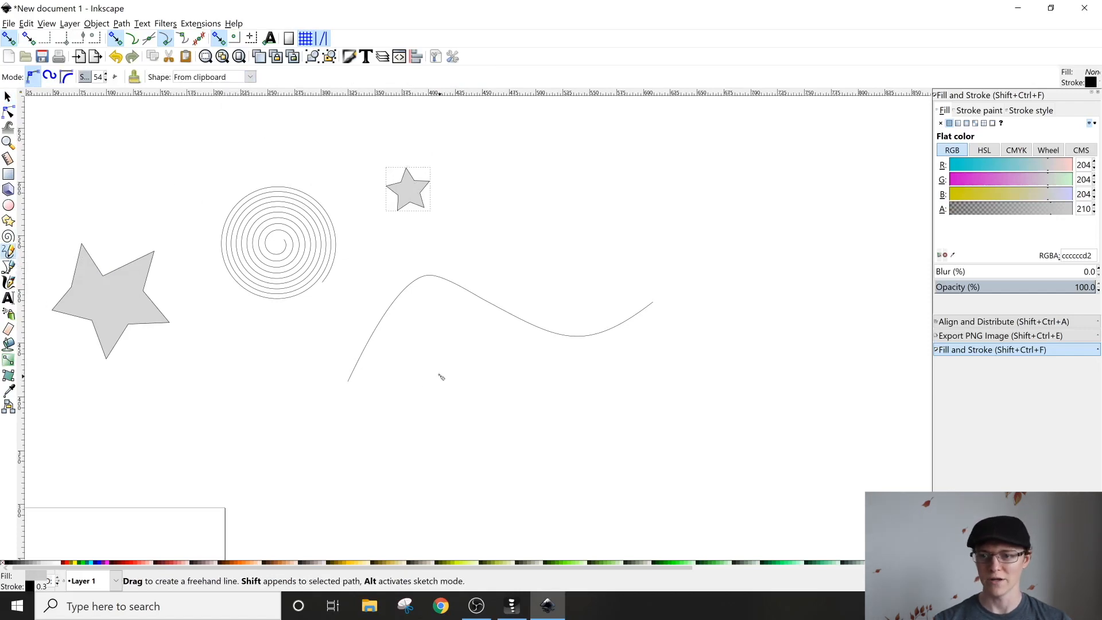
pyautogui.moveTo(440, 378); pyautogui.dragTo(359, 220)
pyautogui.moveTo(257, 277); pyautogui.dragTo(611, 280)
pyautogui.scroll(6, 631, 447)
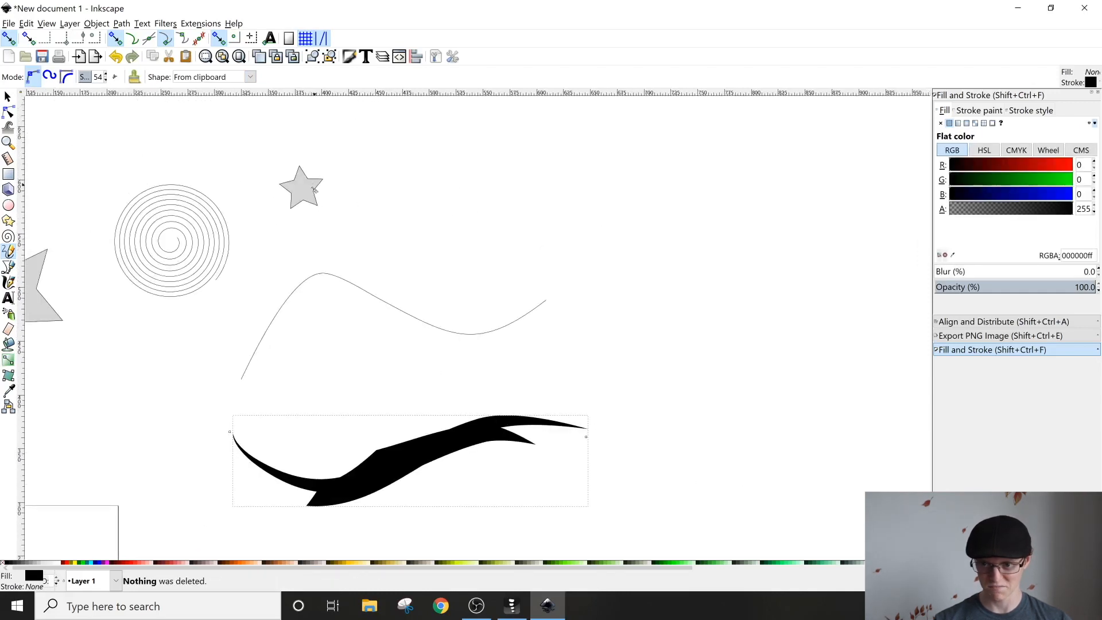
# Draw several long freehand strokes around the existing wavy line using the Pencil shape From clipboard.
pyautogui.moveTo(301, 188); pyautogui.dragTo(298, 190)
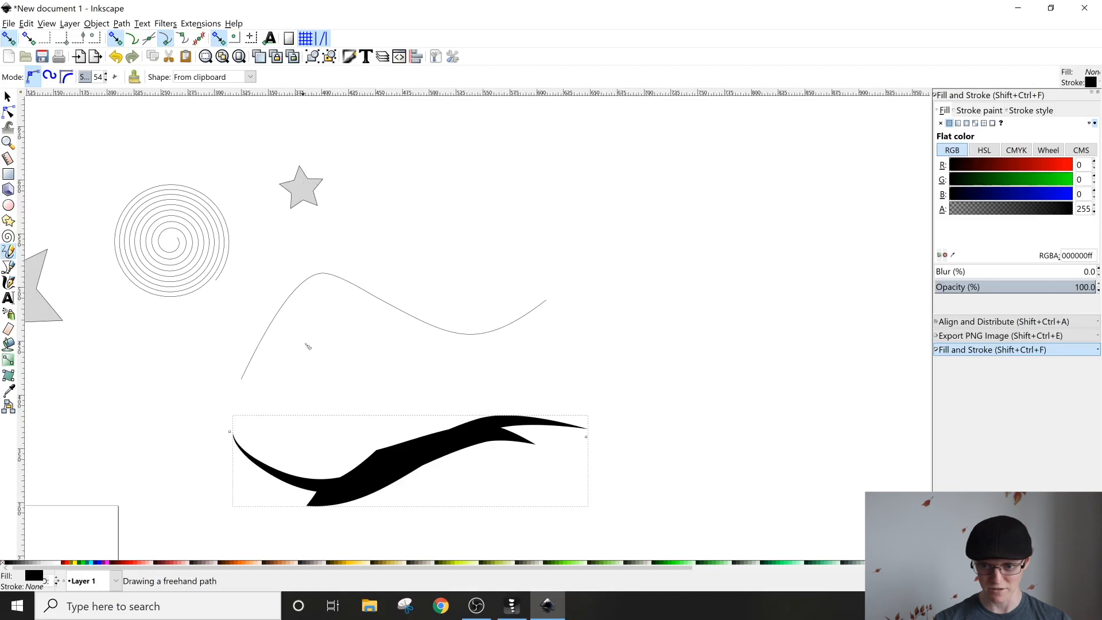
pyautogui.moveTo(536, 198)
pyautogui.mouseDown()
pyautogui.moveTo(775, 273)
pyautogui.moveTo(798, 190)
pyautogui.mouseUp()
pyautogui.moveTo(567, 345); pyautogui.dragTo(843, 498)
pyautogui.moveTo(375, 291)
pyautogui.mouseDown()
pyautogui.moveTo(524, 492)
pyautogui.moveTo(442, 441)
pyautogui.moveTo(618, 250)
pyautogui.mouseUp()
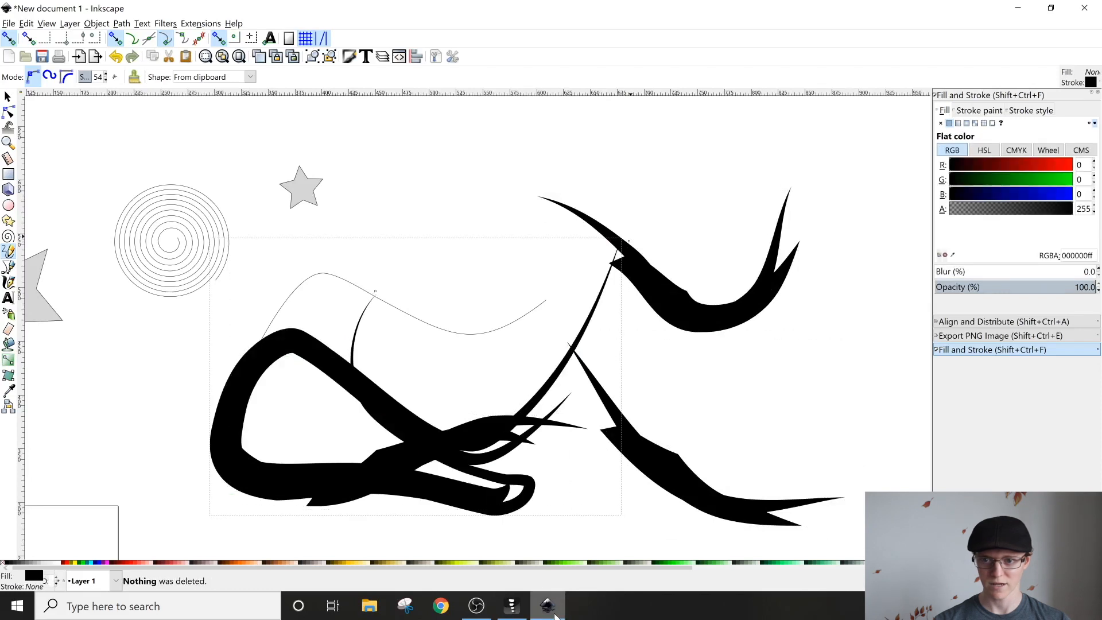
pyautogui.moveTo(541, 228)
pyautogui.mouseDown()
pyautogui.moveTo(434, 228)
pyautogui.moveTo(596, 100)
pyautogui.moveTo(887, 216)
pyautogui.mouseUp()
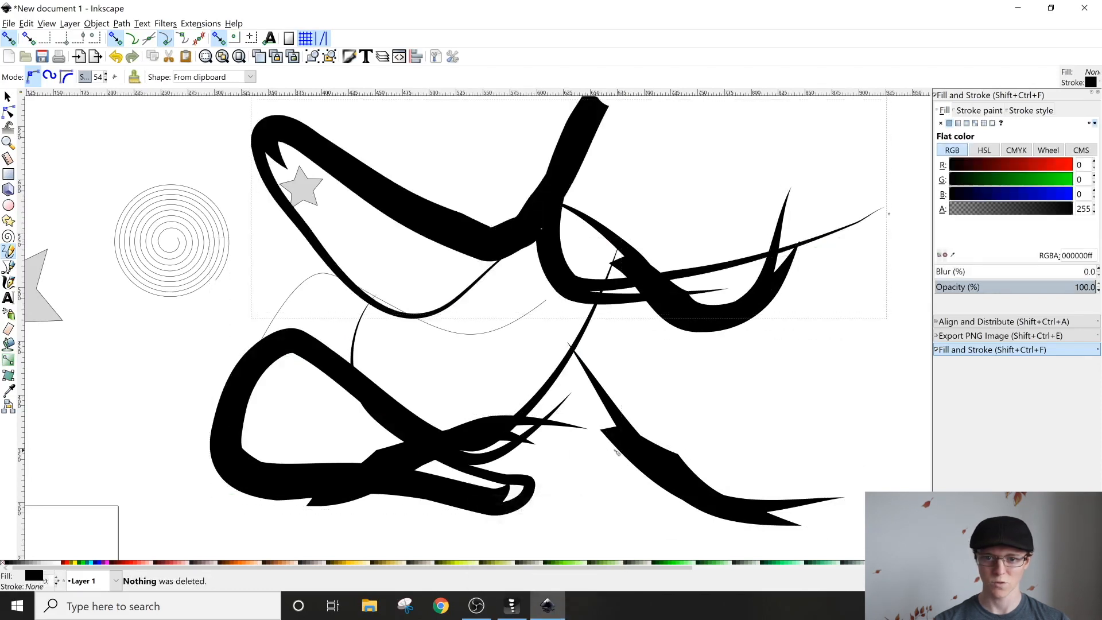
pyautogui.moveTo(490, 345); pyautogui.dragTo(572, 390)
# Undo all the thick freehand strokes drawn with the clipboard shape, leaving the thin wavy line and the small star.
pyautogui.scroll(-2, 575, 392)
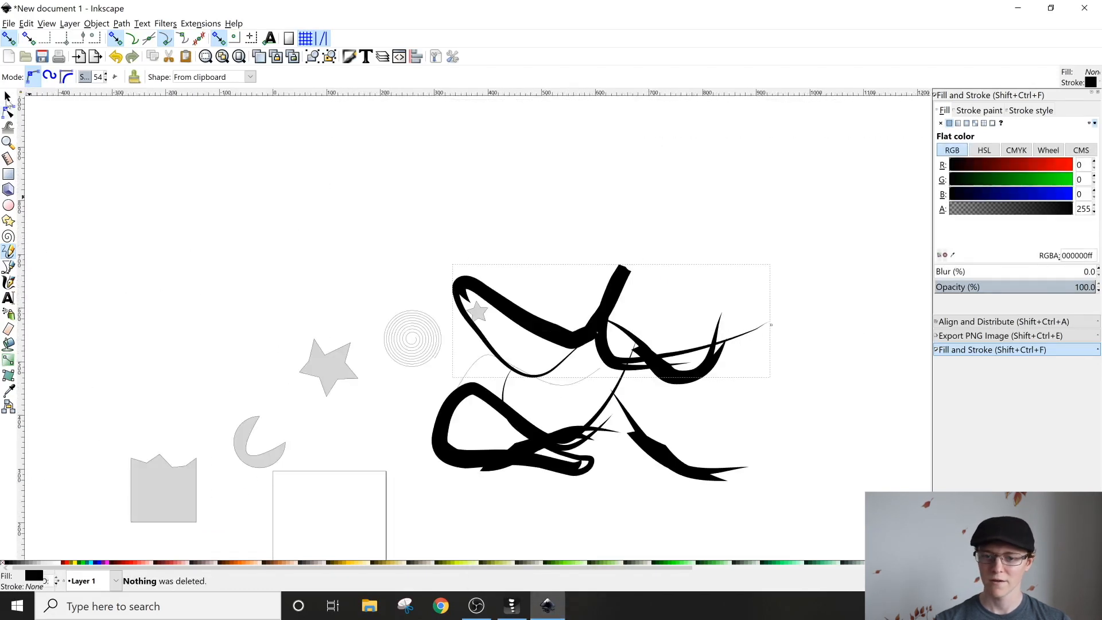
pyautogui.press('s')
pyautogui.hotkey('ctrl', 'z')
pyautogui.hotkey('ctrl', 'z')
pyautogui.hotkey('ctrl', 'z')
pyautogui.hotkey('ctrl', 'z')
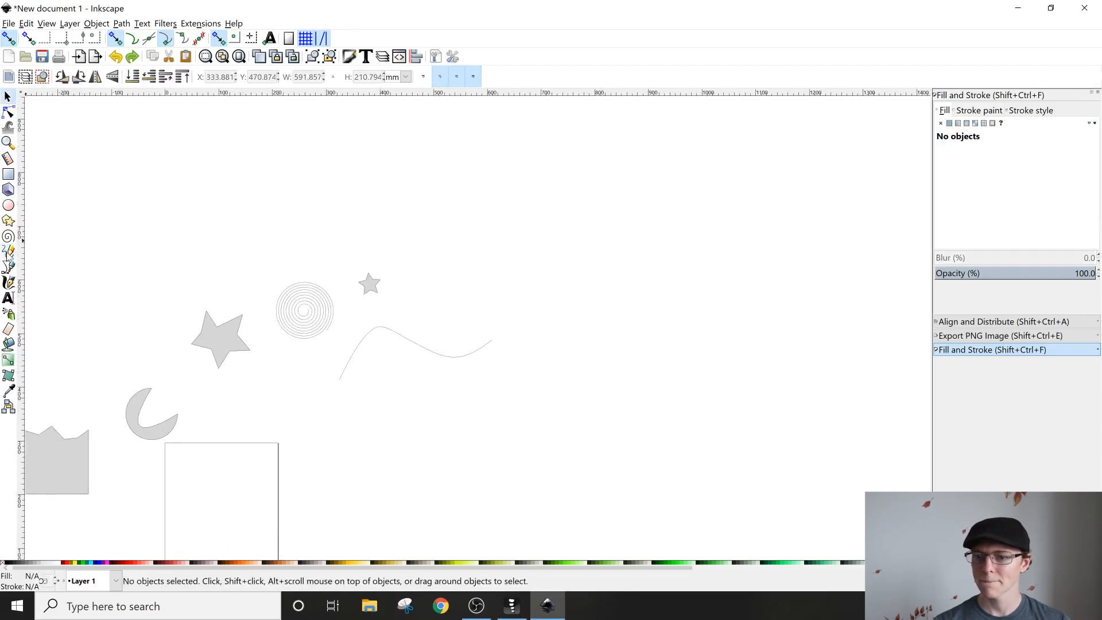
# Activate the Pencil tool again and set its stroke shape to None.
pyautogui.click(8, 252)
pyautogui.scroll(1, 436, 360)
pyautogui.scroll(1, 424, 348)
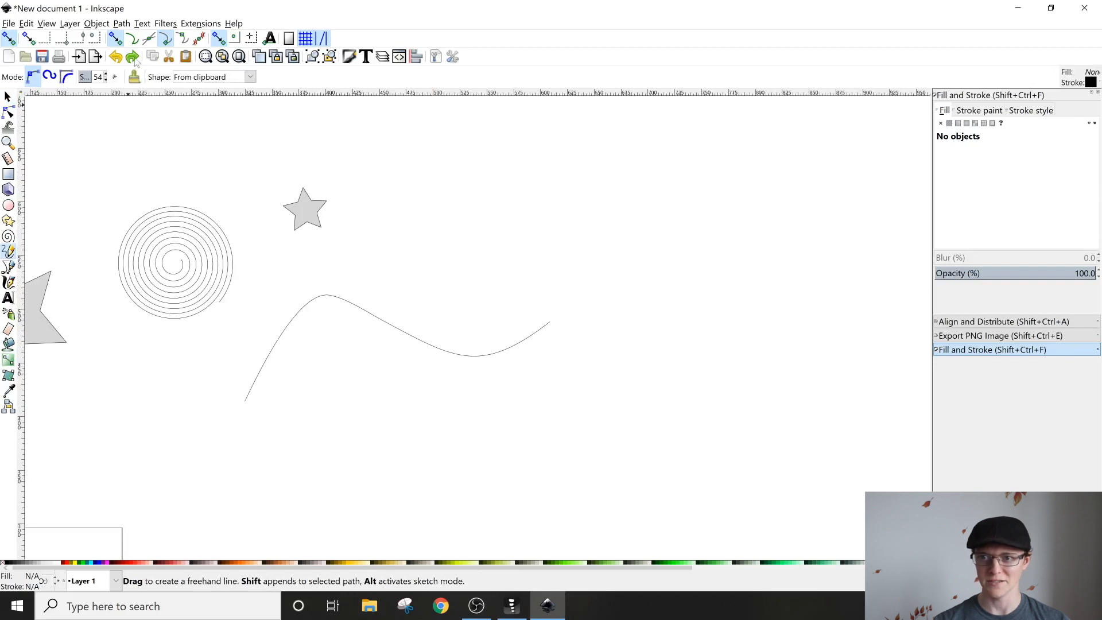
pyautogui.click(250, 77)
pyautogui.click(246, 92)
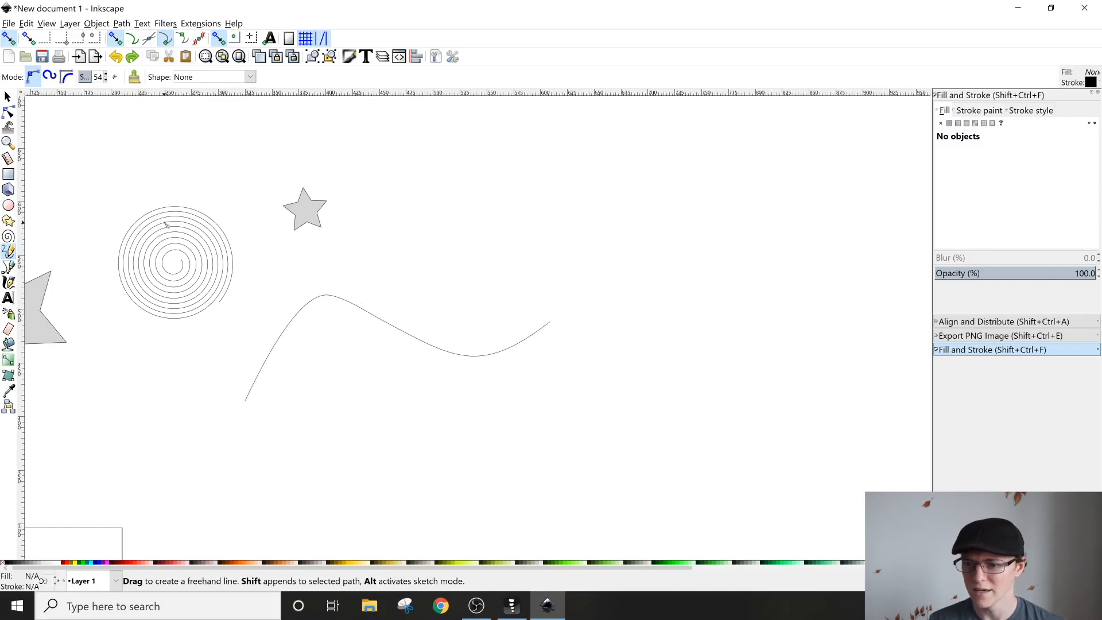
# Draw two small wavy freehand lines below the existing curve in regular Bezier mode with smoothing 54 and inspect their shape.
pyautogui.moveTo(315, 365); pyautogui.dragTo(377, 324)
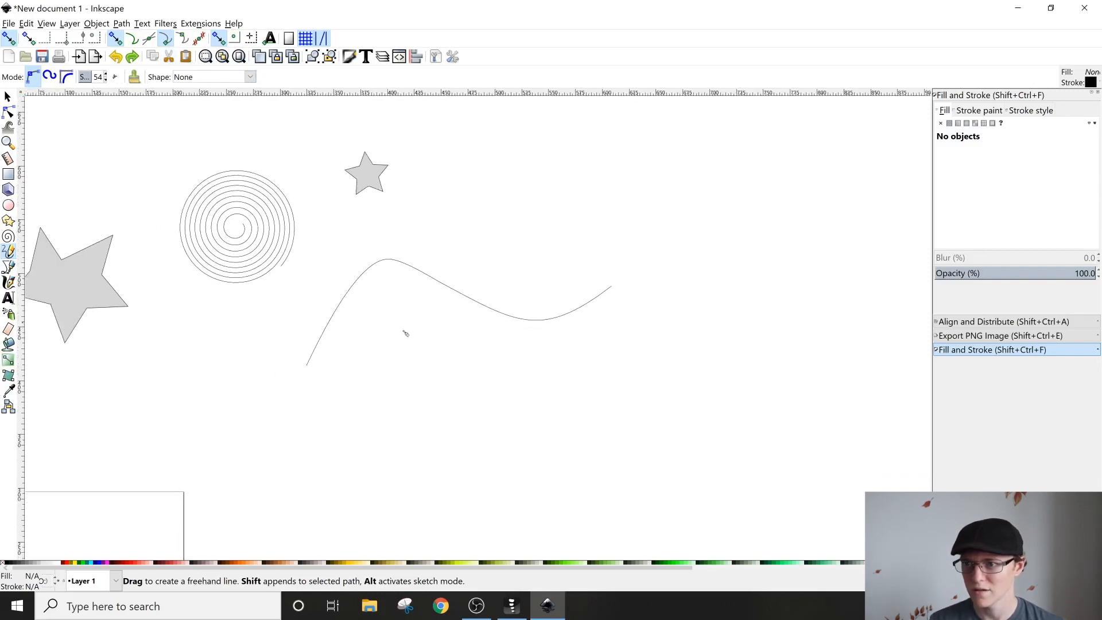
pyautogui.click(33, 77)
pyautogui.scroll(3, 332, 428)
pyautogui.moveTo(251, 392); pyautogui.dragTo(280, 363)
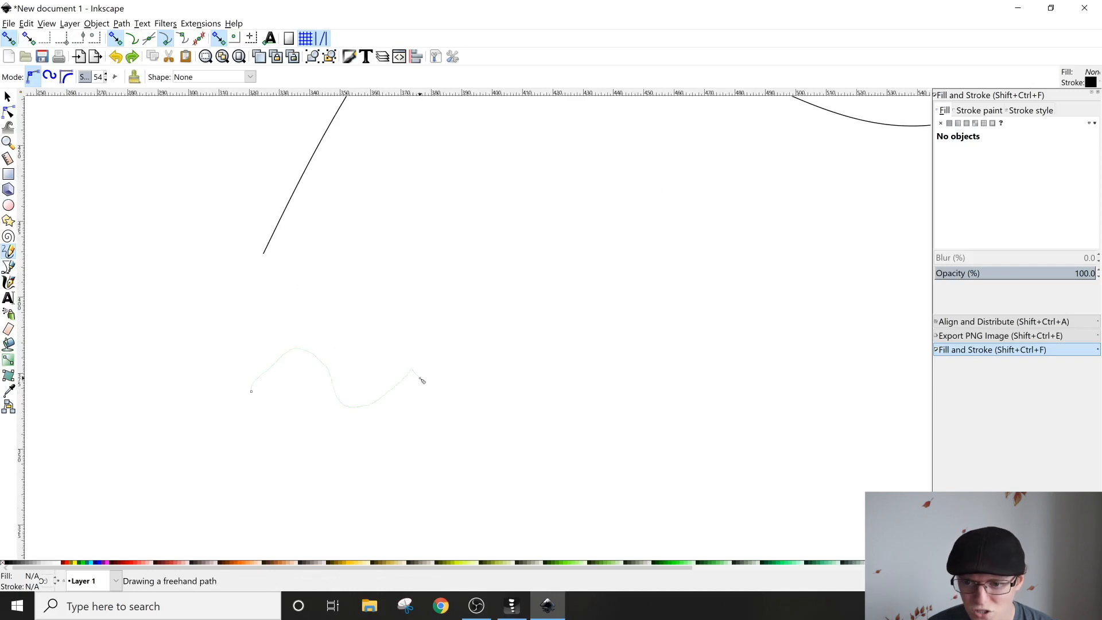
pyautogui.moveTo(422, 380); pyautogui.dragTo(423, 381)
pyautogui.scroll(5, 423, 381)
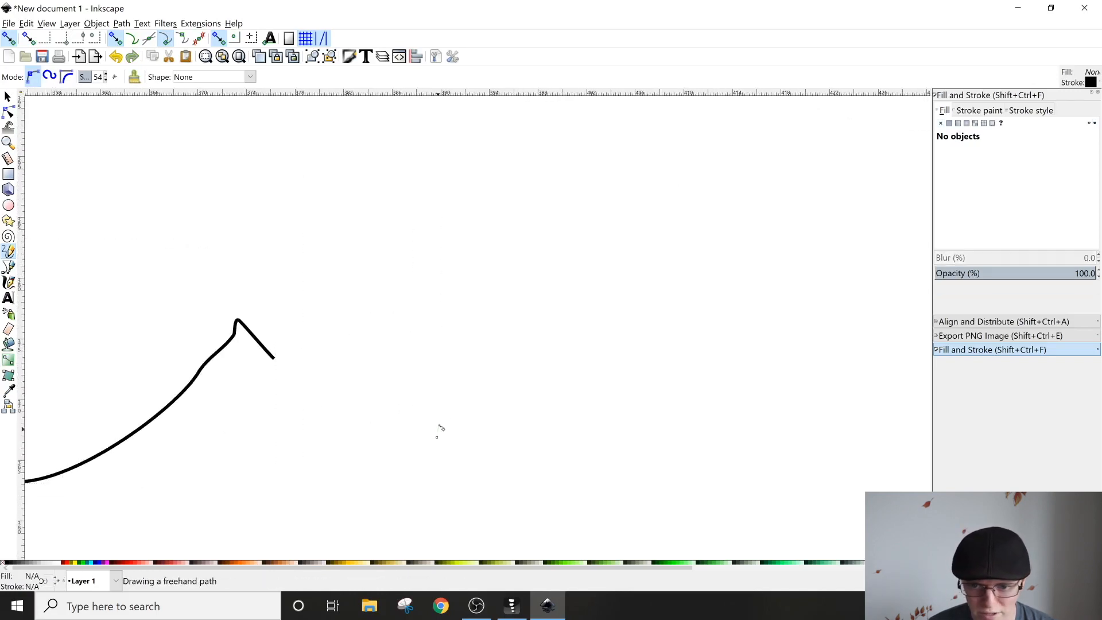
pyautogui.moveTo(674, 422)
pyautogui.mouseDown()
pyautogui.moveTo(707, 307)
pyautogui.moveTo(814, 330)
pyautogui.mouseUp()
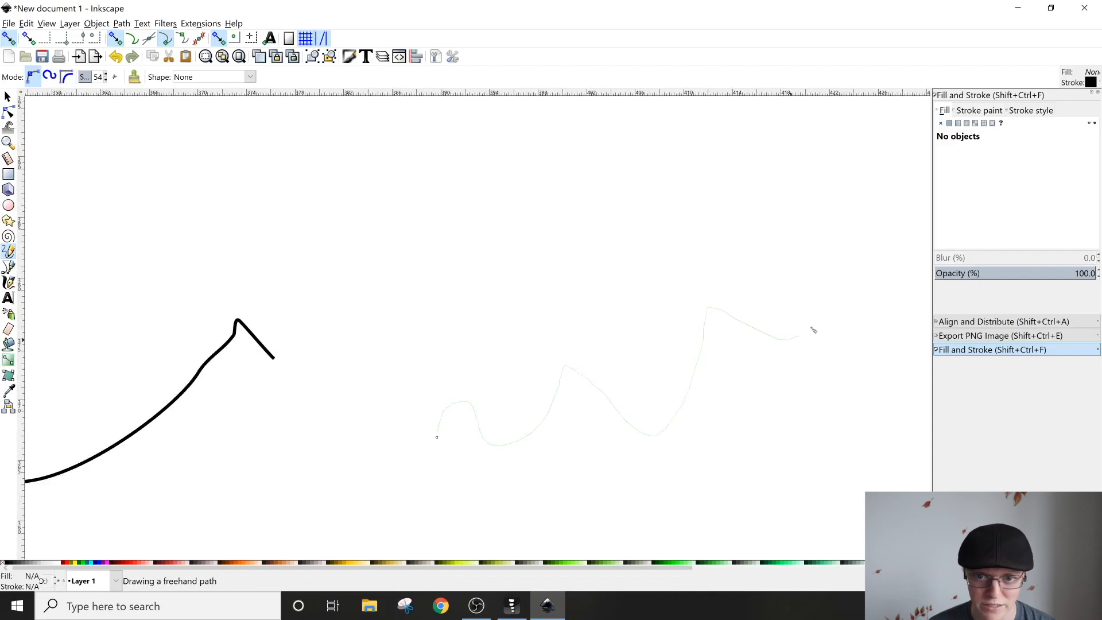
pyautogui.moveTo(623, 161); pyautogui.dragTo(621, 160)
pyautogui.scroll(-5, 553, 271)
pyautogui.scroll(2, 534, 267)
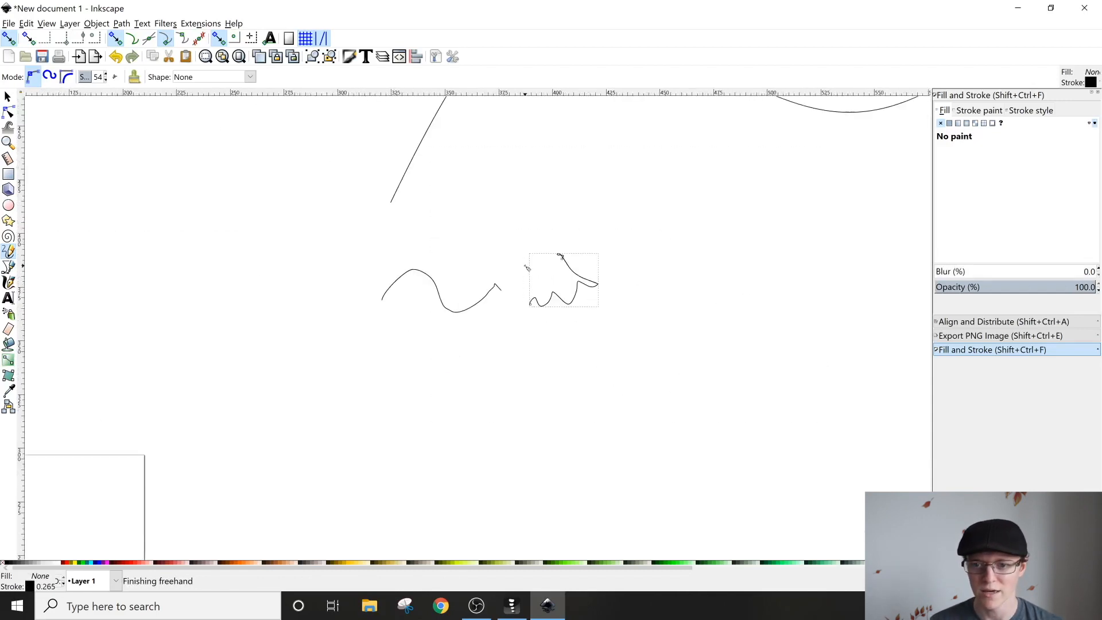
pyautogui.moveTo(503, 211); pyautogui.dragTo(468, 361)
pyautogui.scroll(-1, 466, 330)
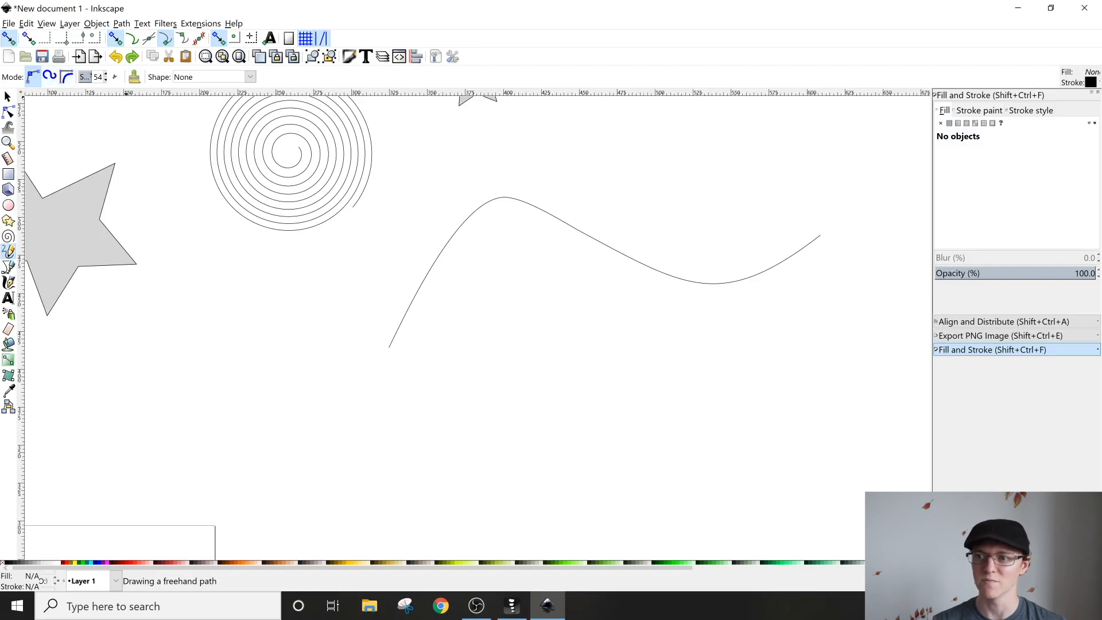
# Set the Pencil smoothing to 16 and draw several wavy freehand lines below the spiral and the existing curve.
pyautogui.scroll(-12, 97, 77)
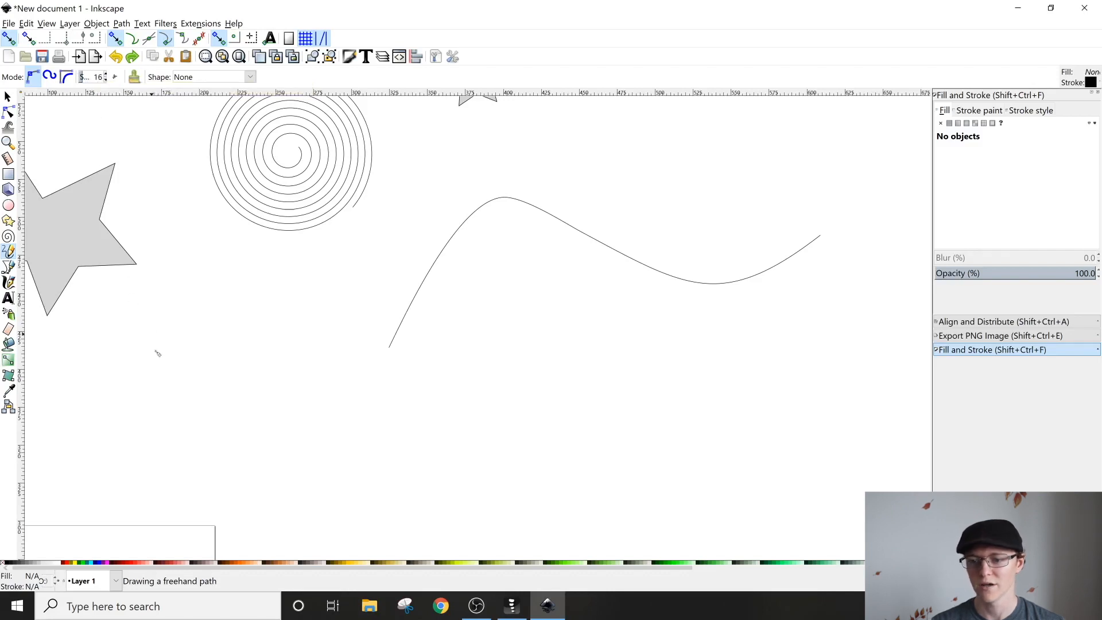
pyautogui.moveTo(195, 348)
pyautogui.mouseDown()
pyautogui.moveTo(373, 462)
pyautogui.moveTo(608, 281)
pyautogui.mouseUp()
pyautogui.moveTo(361, 358); pyautogui.dragTo(370, 400)
pyautogui.scroll(2, 228, 363)
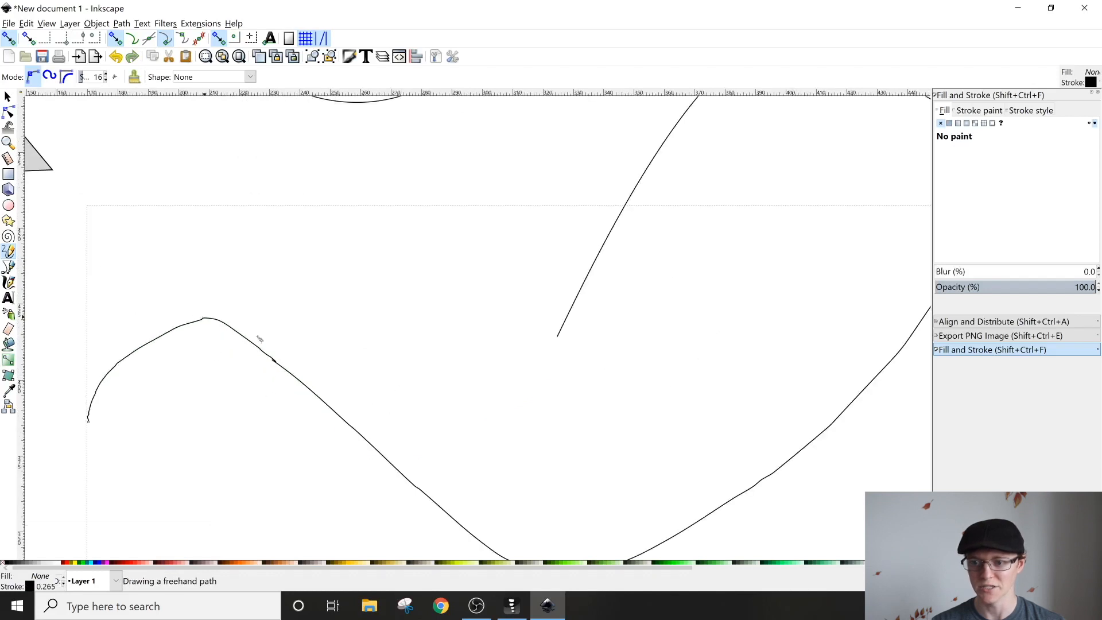
pyautogui.moveTo(263, 264)
pyautogui.mouseDown()
pyautogui.moveTo(430, 361)
pyautogui.moveTo(425, 488)
pyautogui.moveTo(539, 444)
pyautogui.mouseUp()
pyautogui.moveTo(538, 327)
pyautogui.mouseDown()
pyautogui.moveTo(593, 350)
pyautogui.moveTo(657, 353)
pyautogui.moveTo(754, 330)
pyautogui.moveTo(843, 267)
pyautogui.mouseUp()
pyautogui.scroll(-3, 646, 348)
pyautogui.moveTo(604, 359); pyautogui.dragTo(362, 358)
pyautogui.moveTo(632, 328); pyautogui.dragTo(509, 325)
# Set the Pencil smoothing to 56, draw a wavy line and a sharply cornered line beside the earlier strokes, and inspect the corner.
pyautogui.moveTo(85, 77); pyautogui.dragTo(94, 77)
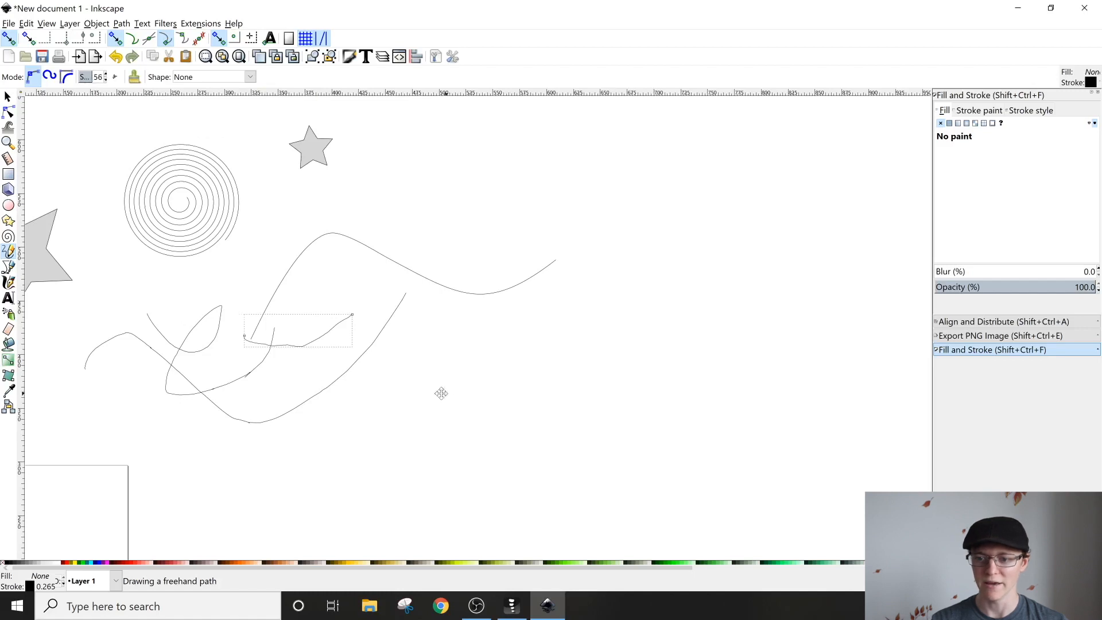
pyautogui.moveTo(440, 393); pyautogui.dragTo(343, 389)
pyautogui.moveTo(240, 431)
pyautogui.mouseDown()
pyautogui.moveTo(502, 419)
pyautogui.moveTo(655, 332)
pyautogui.mouseUp()
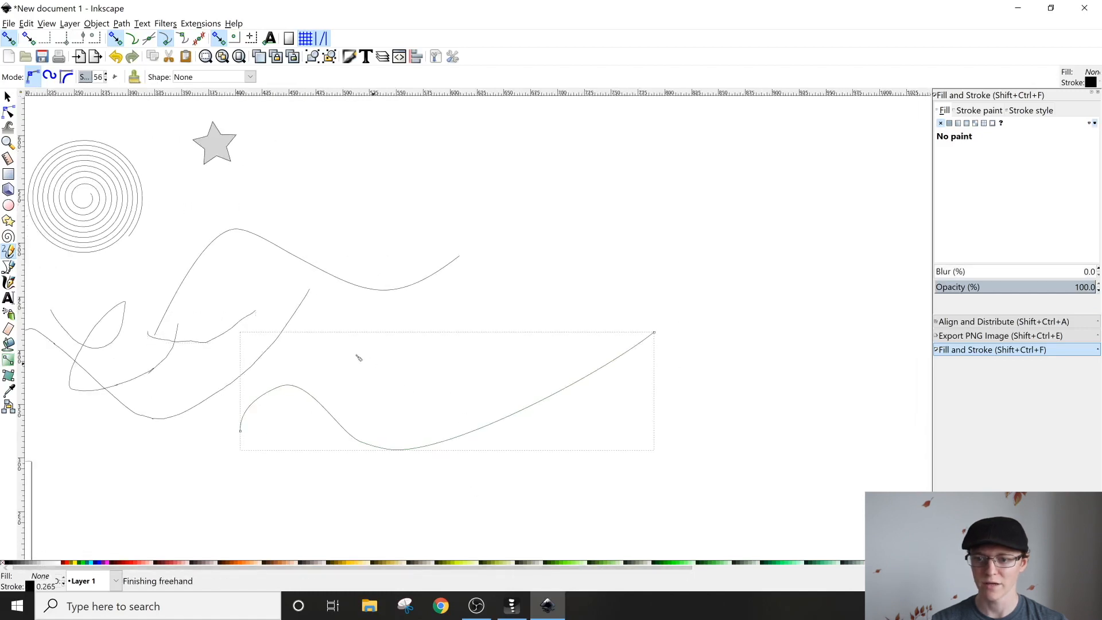
pyautogui.moveTo(362, 317)
pyautogui.mouseDown()
pyautogui.moveTo(388, 346)
pyautogui.moveTo(599, 162)
pyautogui.mouseUp()
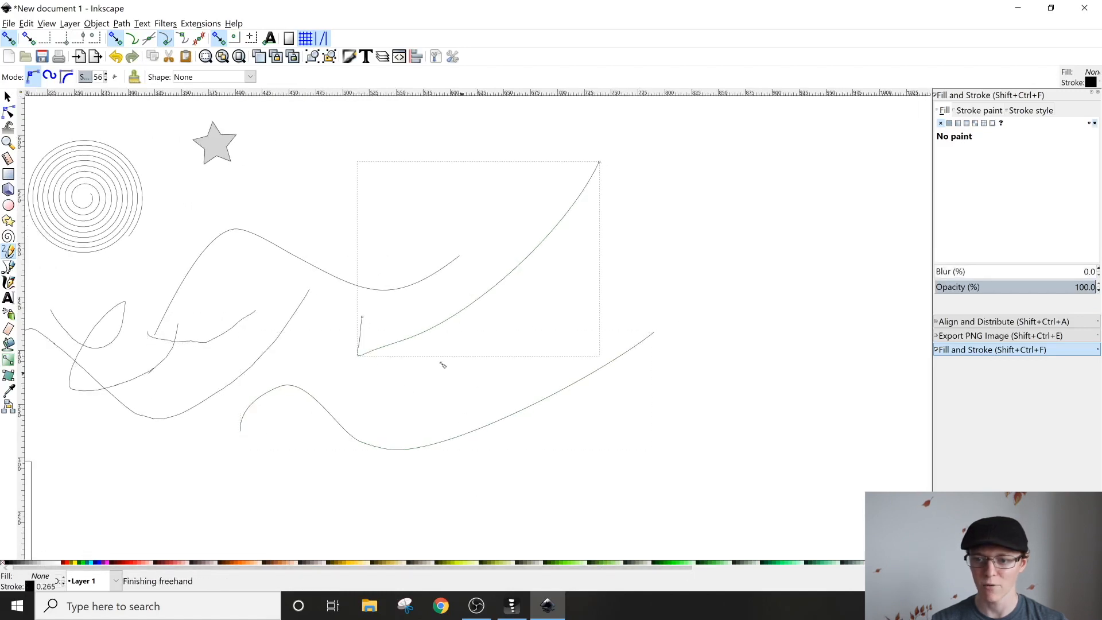
pyautogui.scroll(2, 401, 350)
pyautogui.scroll(2, 337, 328)
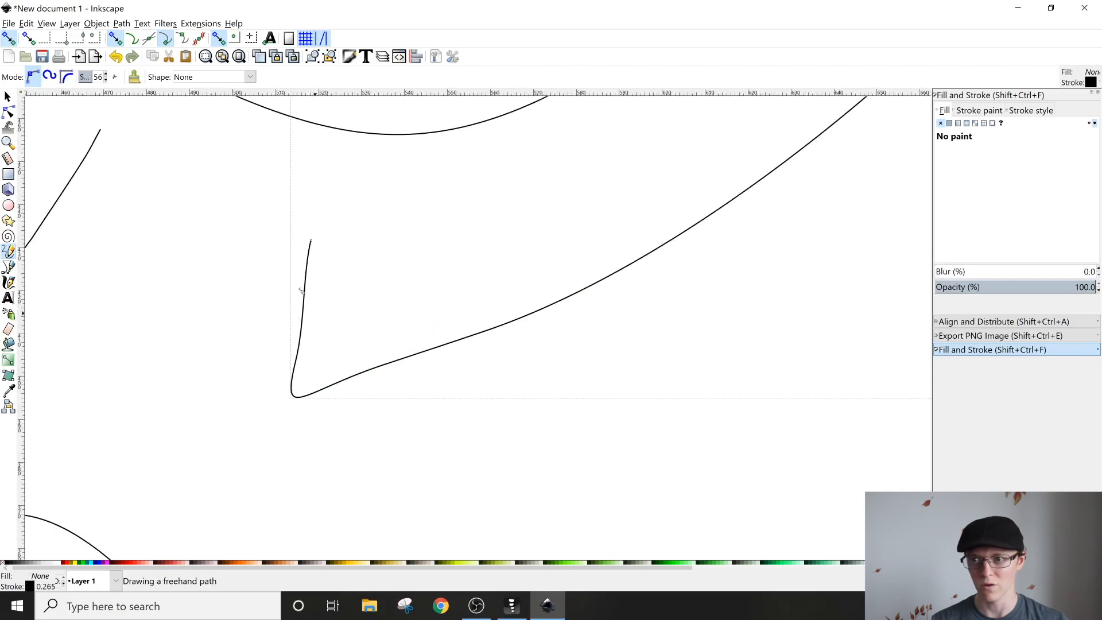
# Set the Pencil smoothing to 75 and draw a sharply turning freehand line below the previous cornered one.
pyautogui.moveTo(91, 77); pyautogui.dragTo(98, 77)
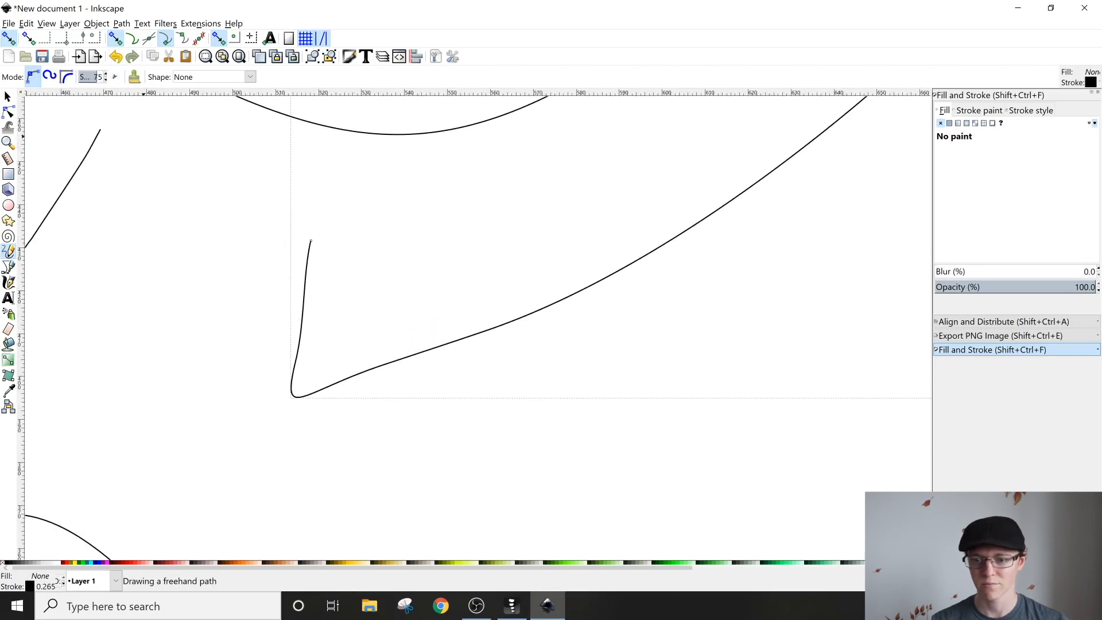
pyautogui.moveTo(407, 390); pyautogui.dragTo(388, 456)
pyautogui.moveTo(811, 223); pyautogui.dragTo(813, 217)
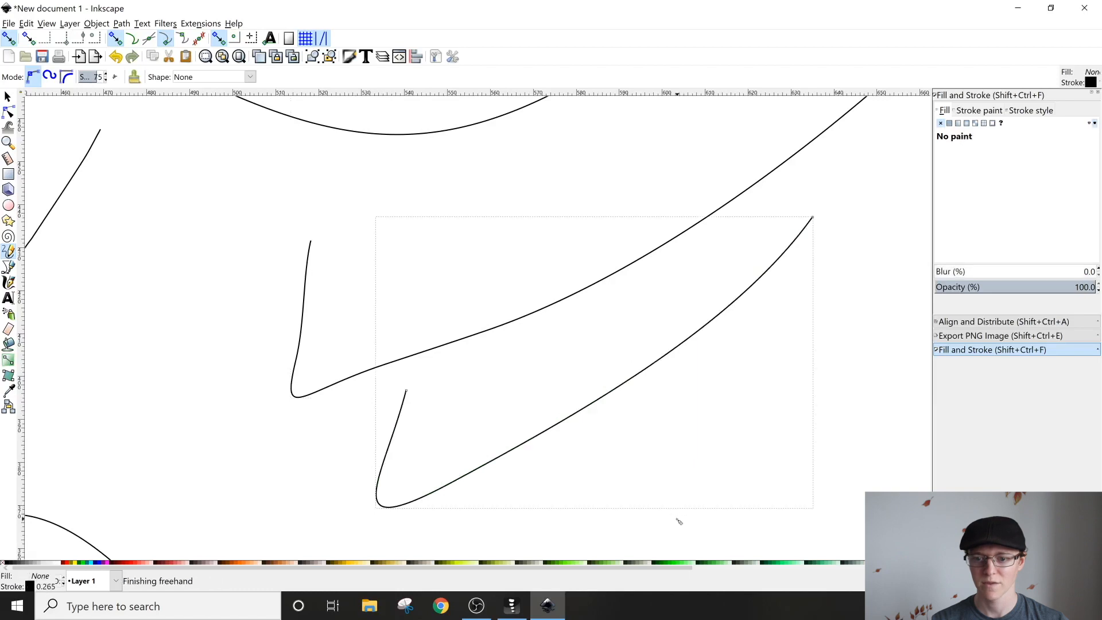
pyautogui.scroll(-3, 635, 413)
pyautogui.moveTo(572, 398); pyautogui.dragTo(592, 394)
pyautogui.scroll(-1, 592, 394)
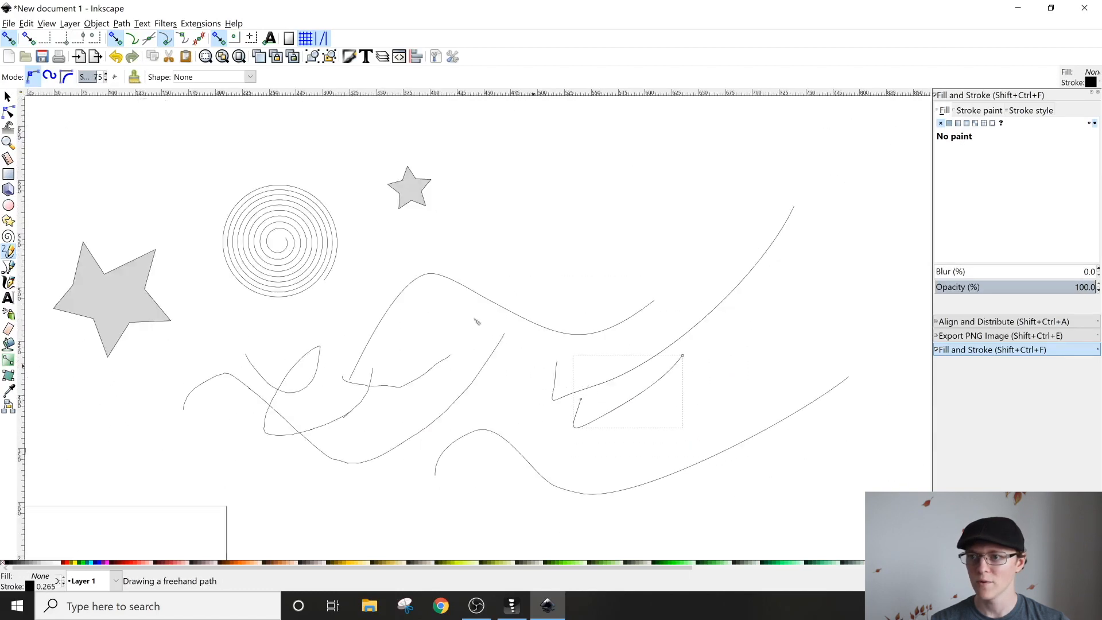
# Set the Pencil smoothing to 100 and draw three long wavy freehand lines across the existing strokes.
pyautogui.moveTo(96, 76); pyautogui.dragTo(112, 77)
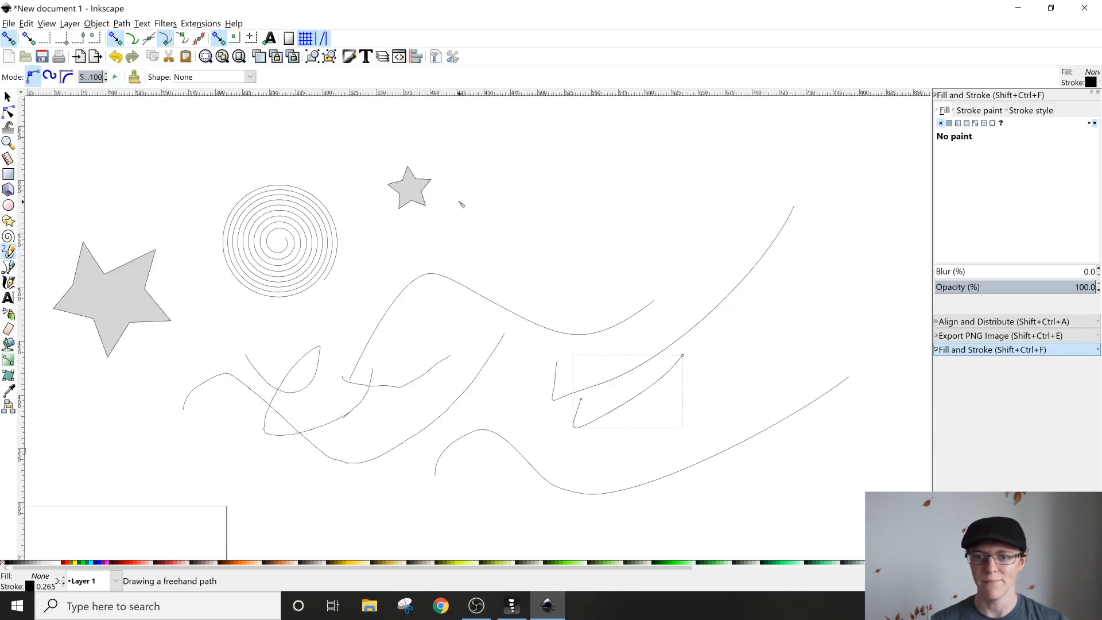
pyautogui.scroll(-2, 508, 252)
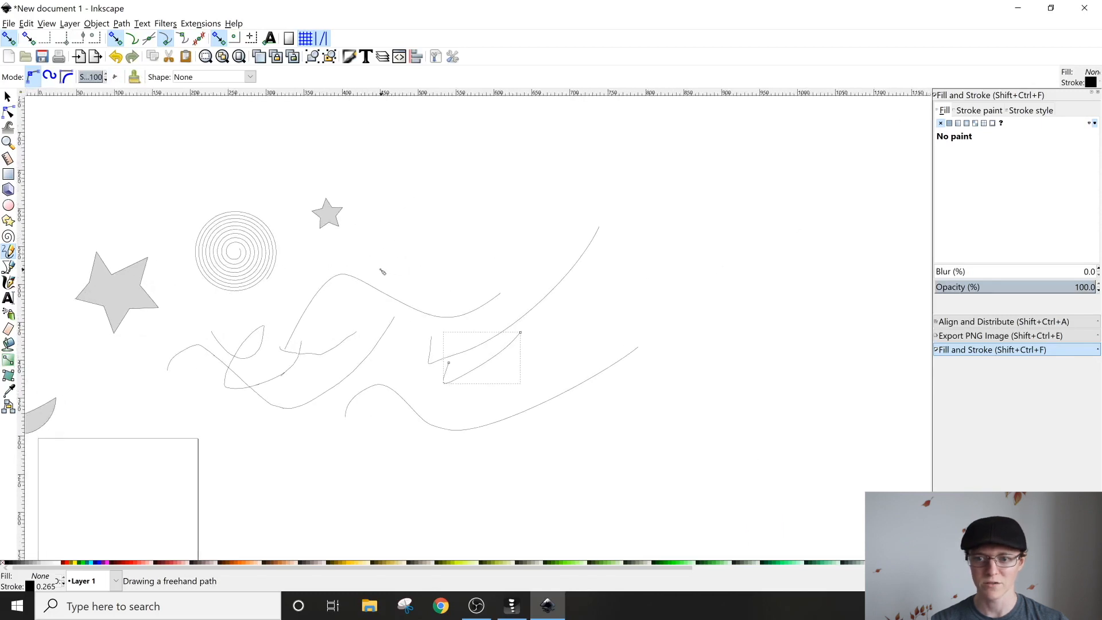
pyautogui.moveTo(377, 265)
pyautogui.mouseDown()
pyautogui.moveTo(440, 246)
pyautogui.moveTo(465, 285)
pyautogui.mouseUp()
pyautogui.moveTo(644, 252); pyautogui.dragTo(725, 196)
pyautogui.moveTo(410, 294); pyautogui.dragTo(440, 289)
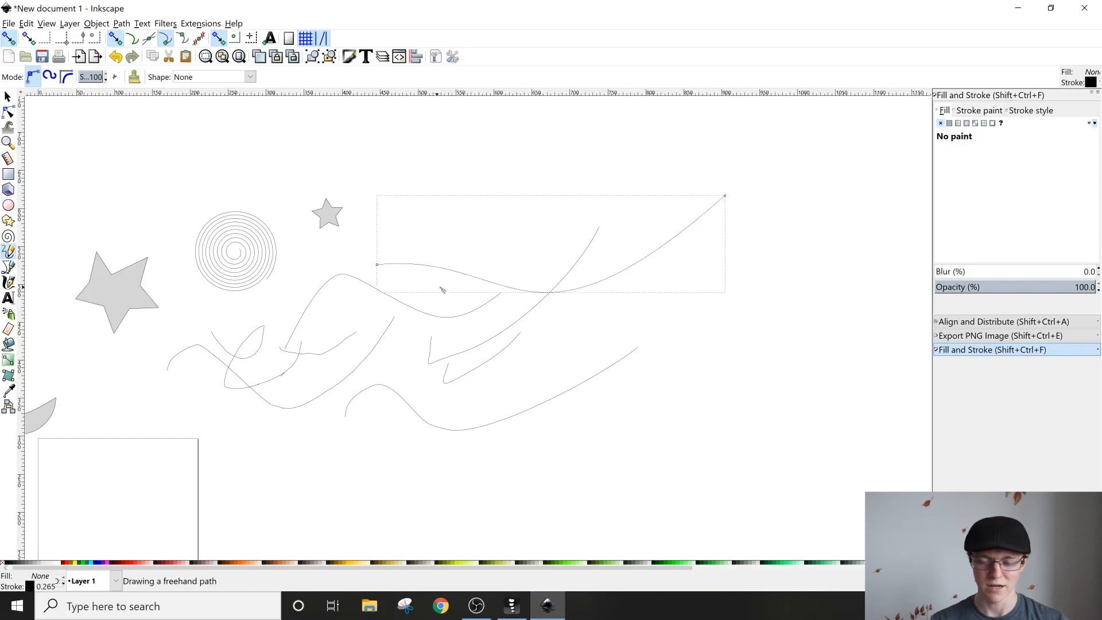
pyautogui.moveTo(416, 481)
pyautogui.mouseDown()
pyautogui.moveTo(455, 461)
pyautogui.moveTo(542, 507)
pyautogui.mouseUp()
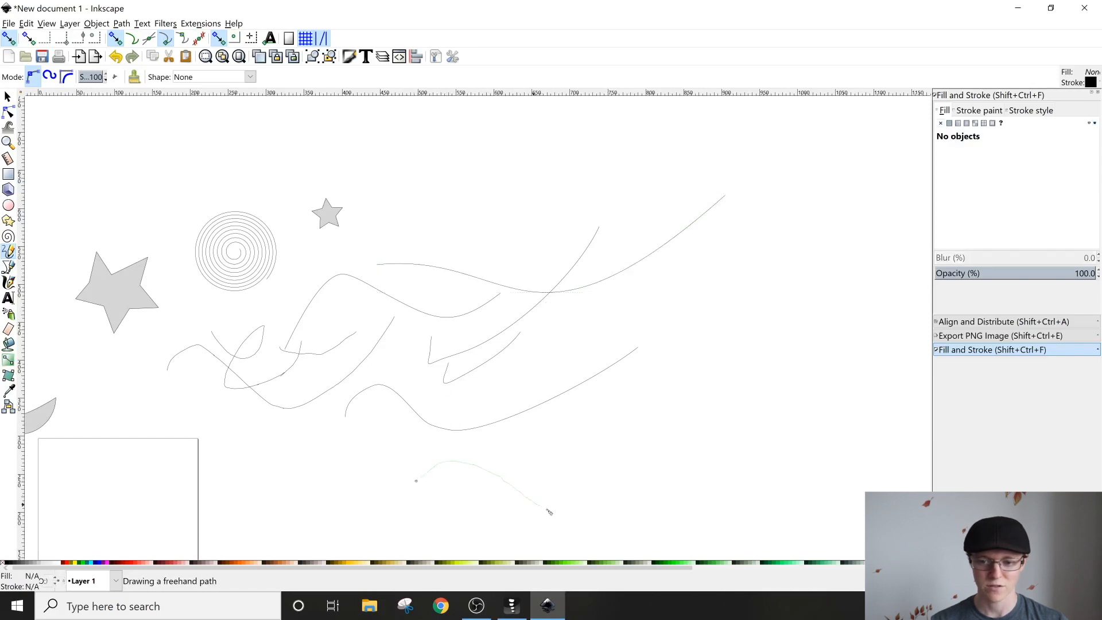
pyautogui.moveTo(760, 376); pyautogui.dragTo(754, 378)
pyautogui.moveTo(292, 485); pyautogui.dragTo(296, 463)
pyautogui.moveTo(345, 510); pyautogui.dragTo(474, 289)
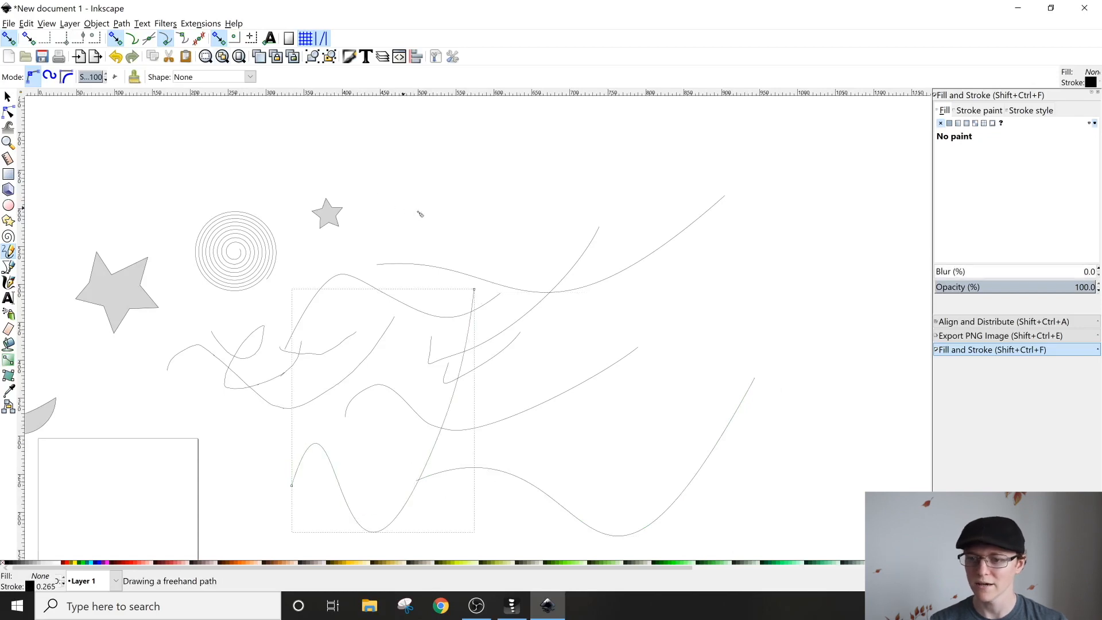
# Undo all the smoothing test strokes and the small star, keeping the original thin wavy line.
pyautogui.hotkey('ctrl', 'z')
pyautogui.hotkey('ctrl', 'z')
pyautogui.hotkey('ctrl', 'z')
pyautogui.hotkey('ctrl', 'z')
pyautogui.hotkey('ctrl', 'z')
pyautogui.hotkey('ctrl', 'z')
pyautogui.hotkey('ctrl', 'z')
pyautogui.hotkey('ctrl', 'z')
pyautogui.hotkey('ctrl', 'z')
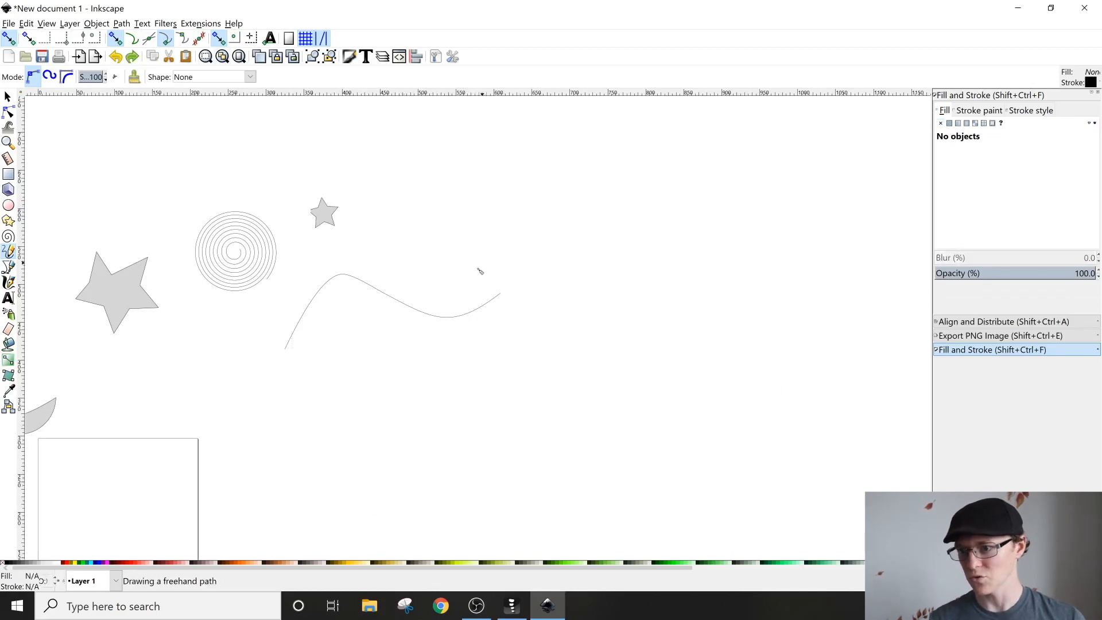
pyautogui.hotkey('ctrl', 'z')
pyautogui.hscroll(-4, 352, 313)
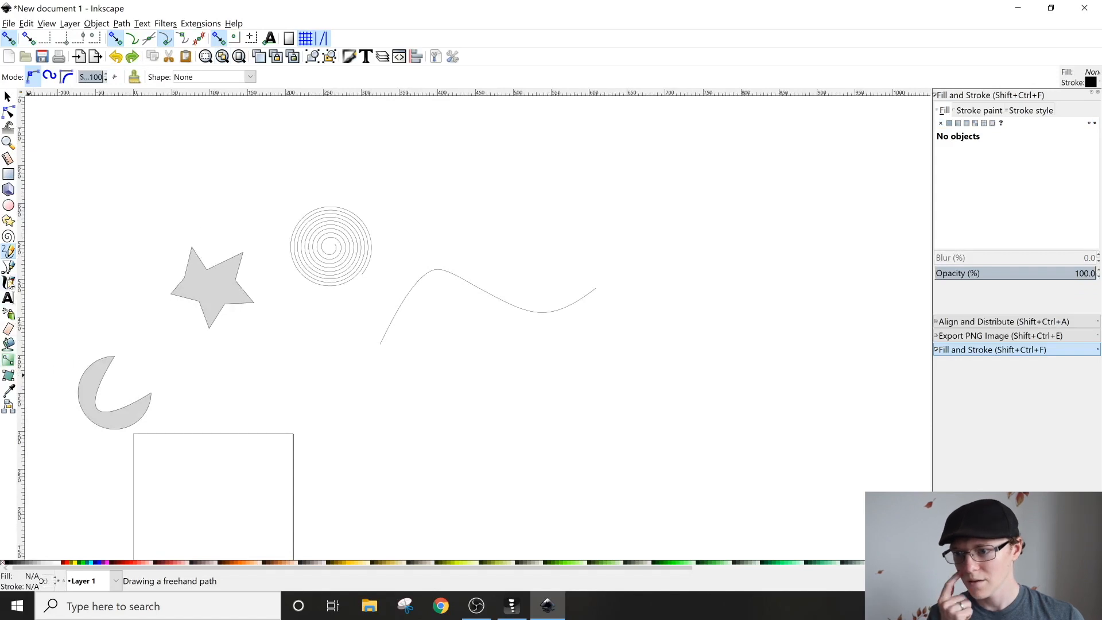
# Draw a closed six-node straight-segment path about 630 by 238 mm with the Bezier tool, above the star and spiral.
pyautogui.click(9, 267)
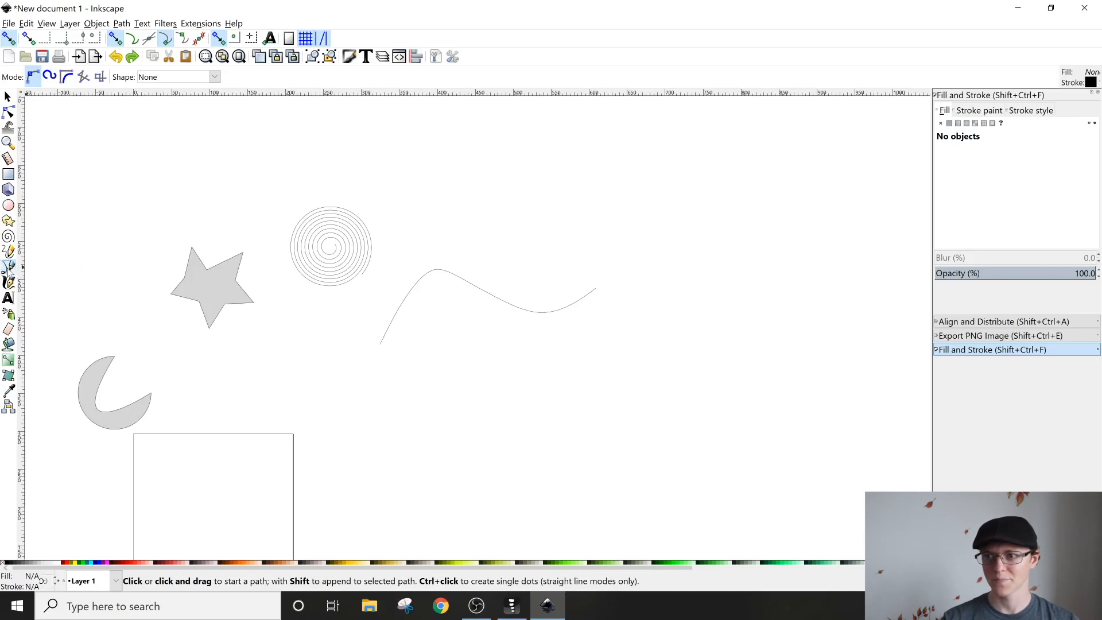
pyautogui.scroll(2, 215, 280)
pyautogui.moveTo(287, 224); pyautogui.dragTo(386, 406)
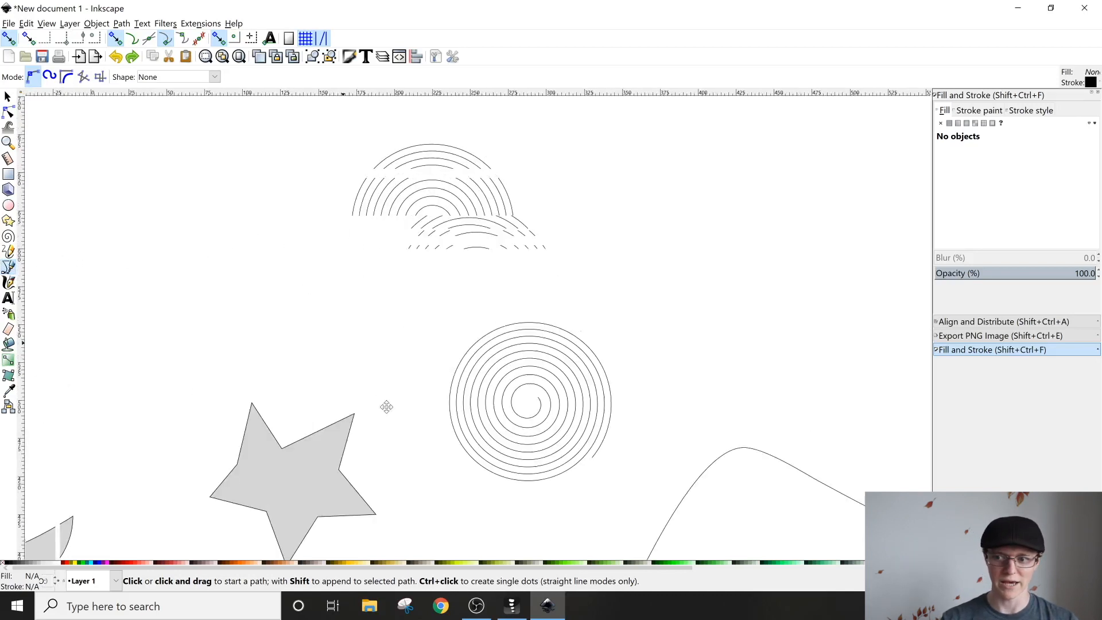
pyautogui.moveTo(346, 277); pyautogui.dragTo(554, 308)
pyautogui.moveTo(428, 204); pyautogui.dragTo(307, 380)
pyautogui.scroll(-2, 309, 247)
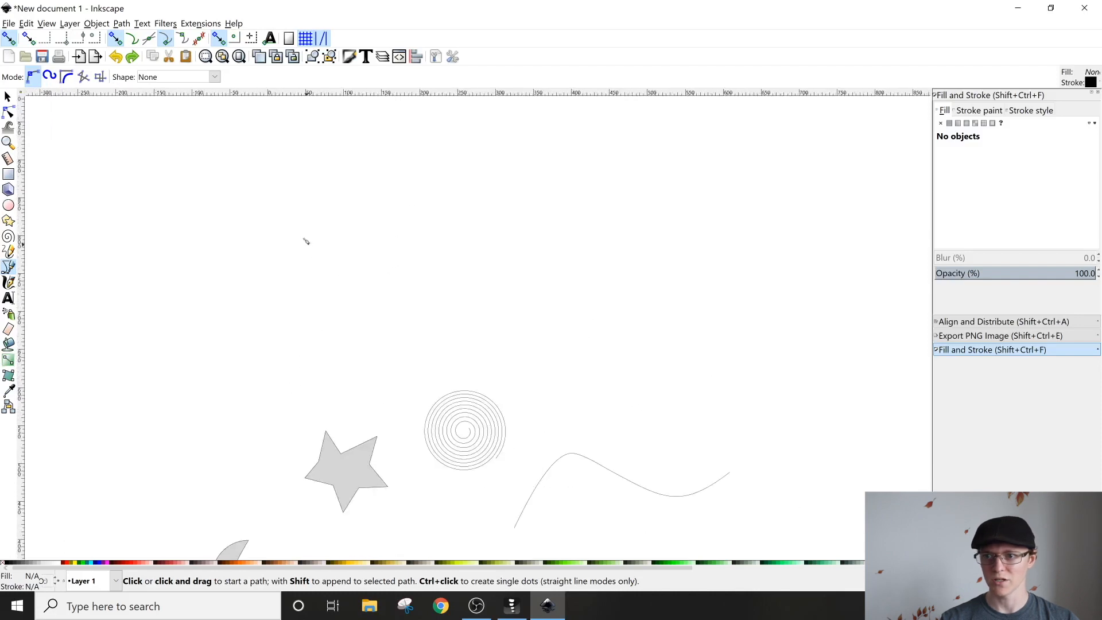
pyautogui.click(225, 209)
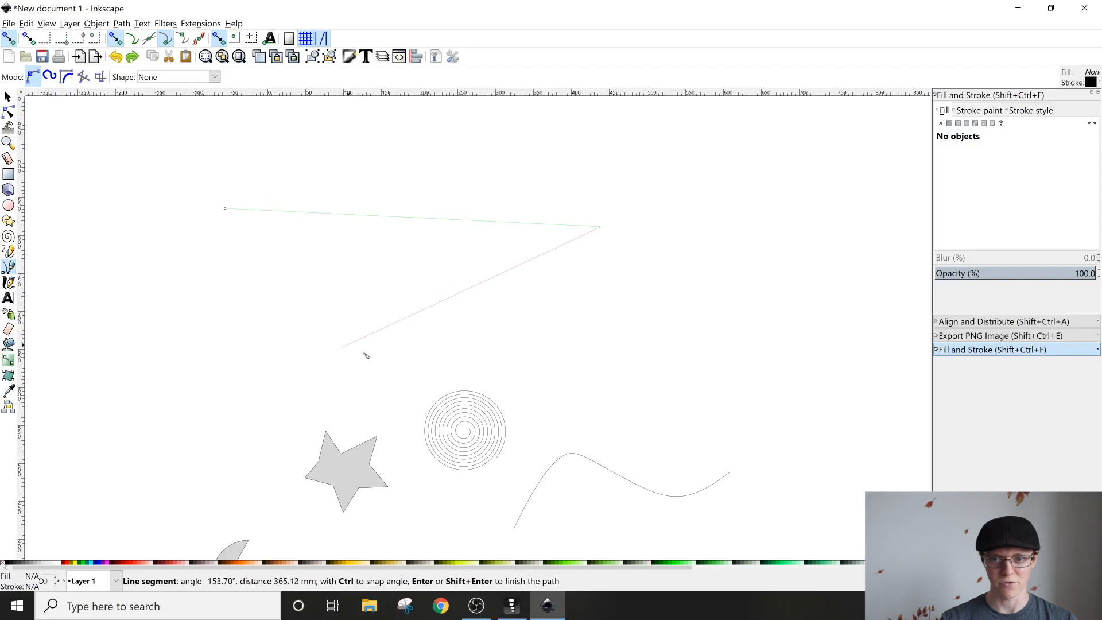
pyautogui.click(579, 336)
pyautogui.click(187, 373)
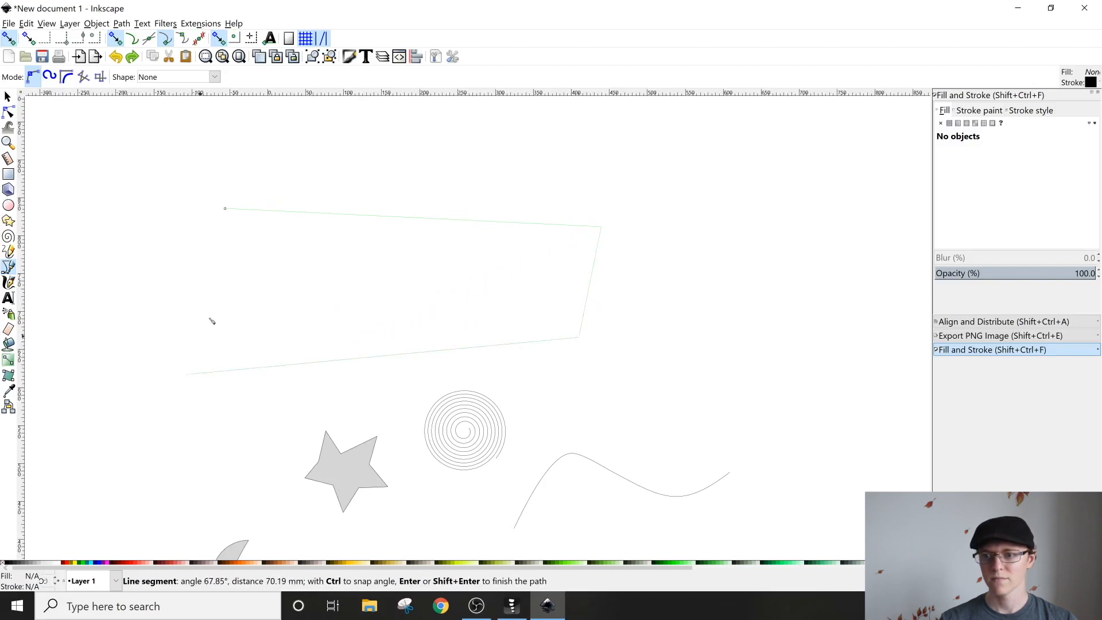
pyautogui.click(237, 277)
pyautogui.click(124, 195)
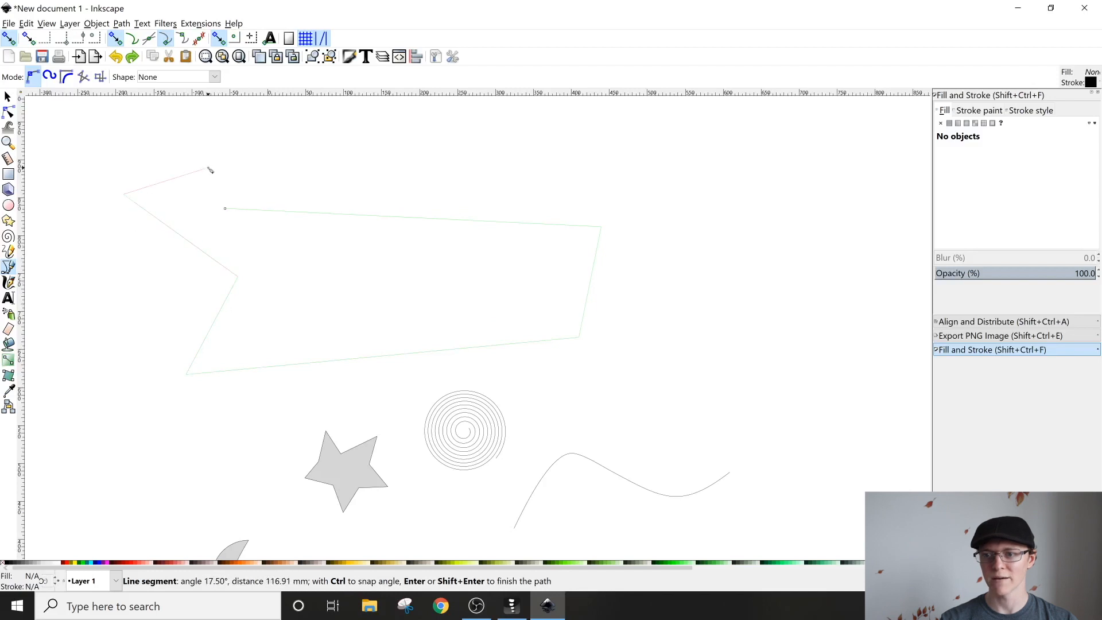
pyautogui.click(225, 208)
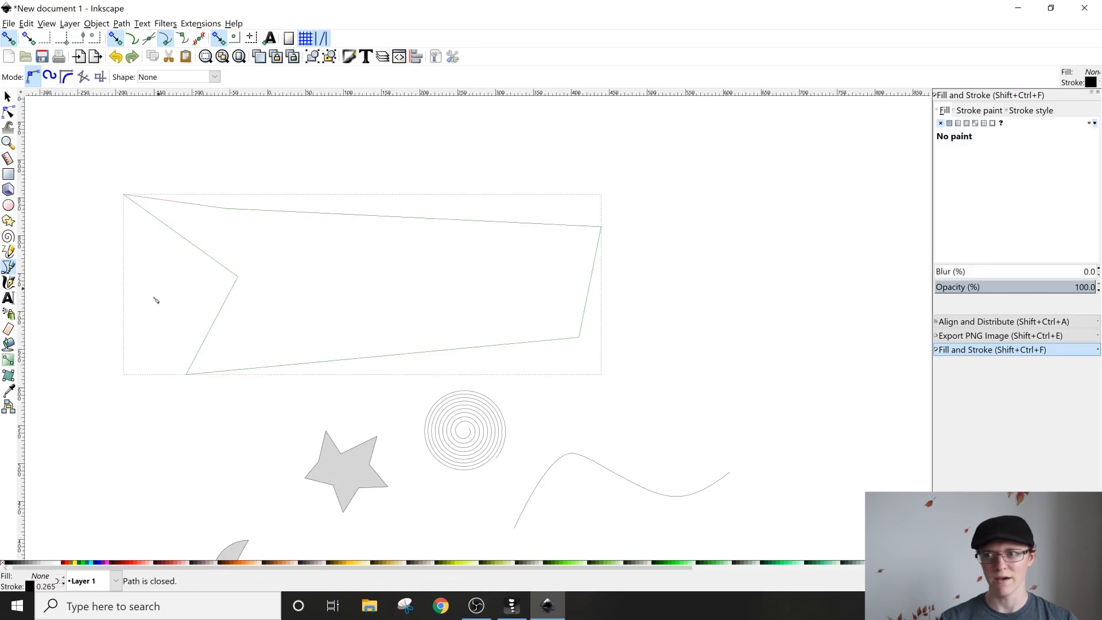
# Move the closed polygon slightly up and to the right, and shift its inner notch node left to about X 12, Y 775 mm.
pyautogui.click(8, 97)
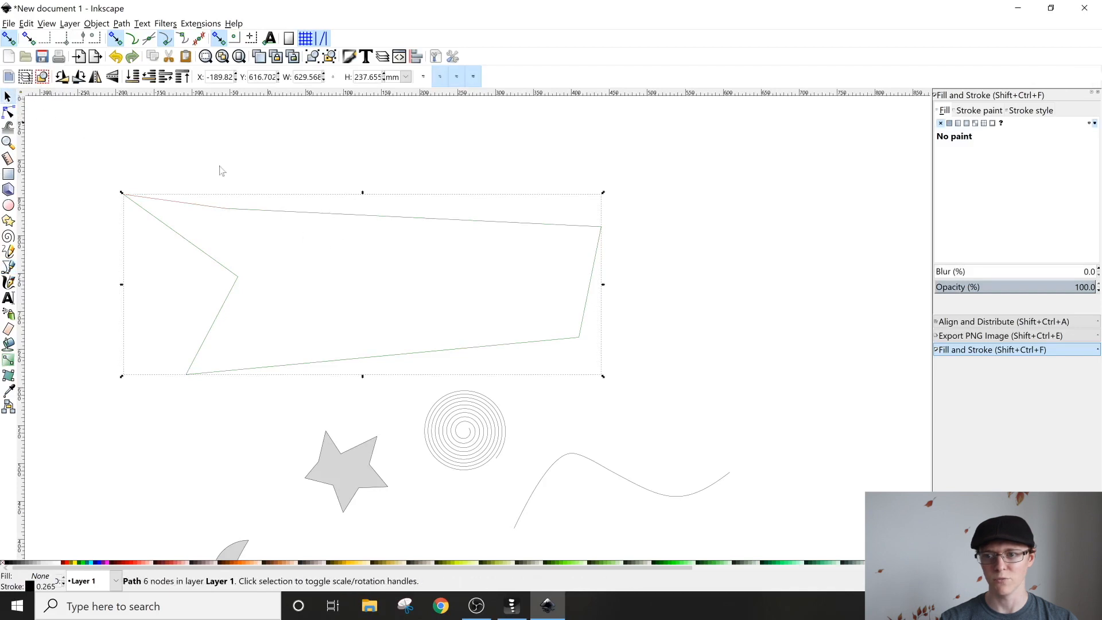
pyautogui.moveTo(352, 215); pyautogui.dragTo(417, 193)
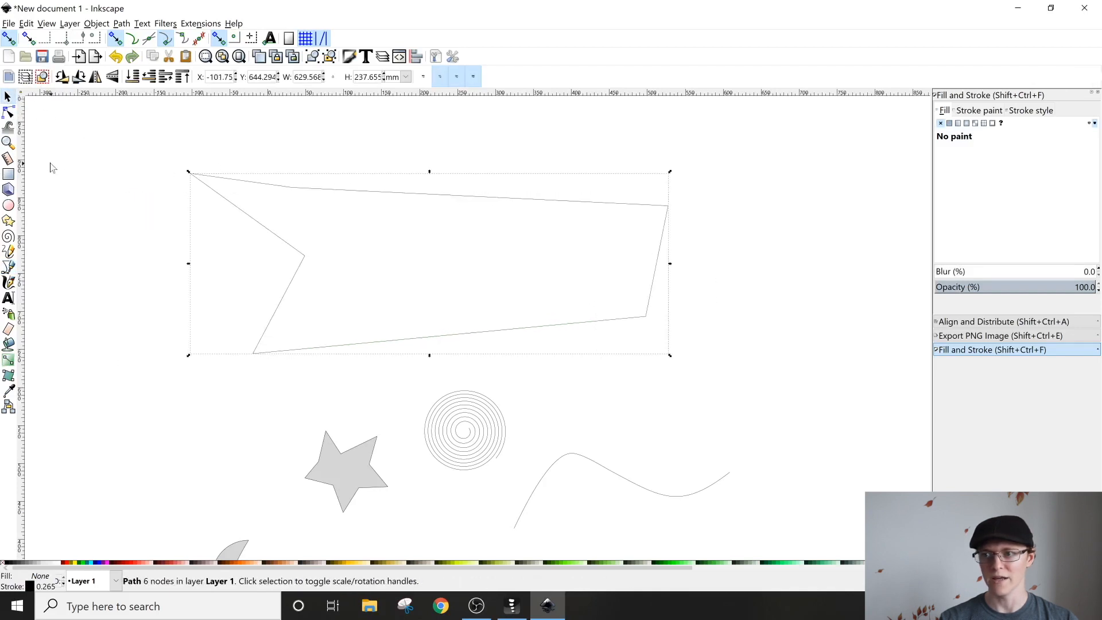
pyautogui.click(8, 112)
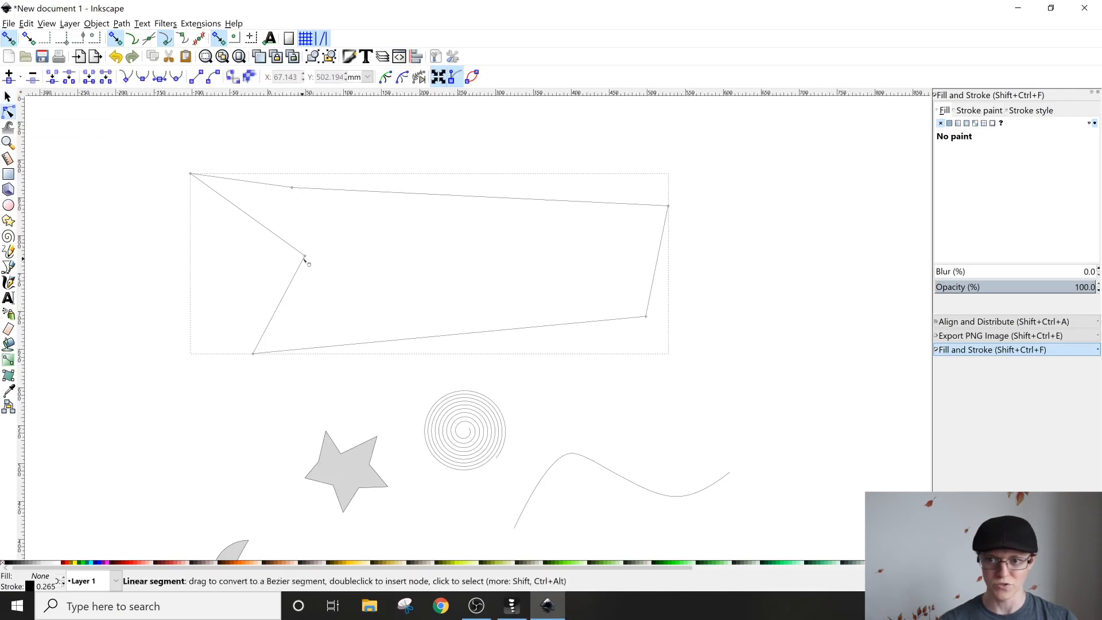
pyautogui.moveTo(305, 256); pyautogui.dragTo(277, 255)
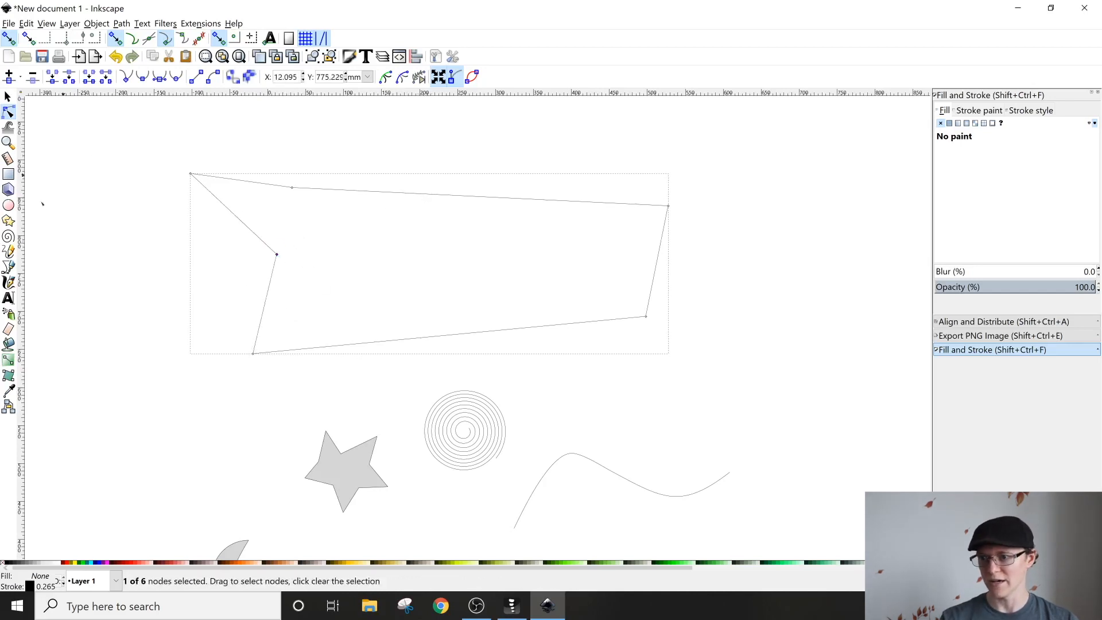
# Draw a single vertical Bezier line about 479 mm long in the empty area right of the polygon, leaving the path open.
pyautogui.click(9, 266)
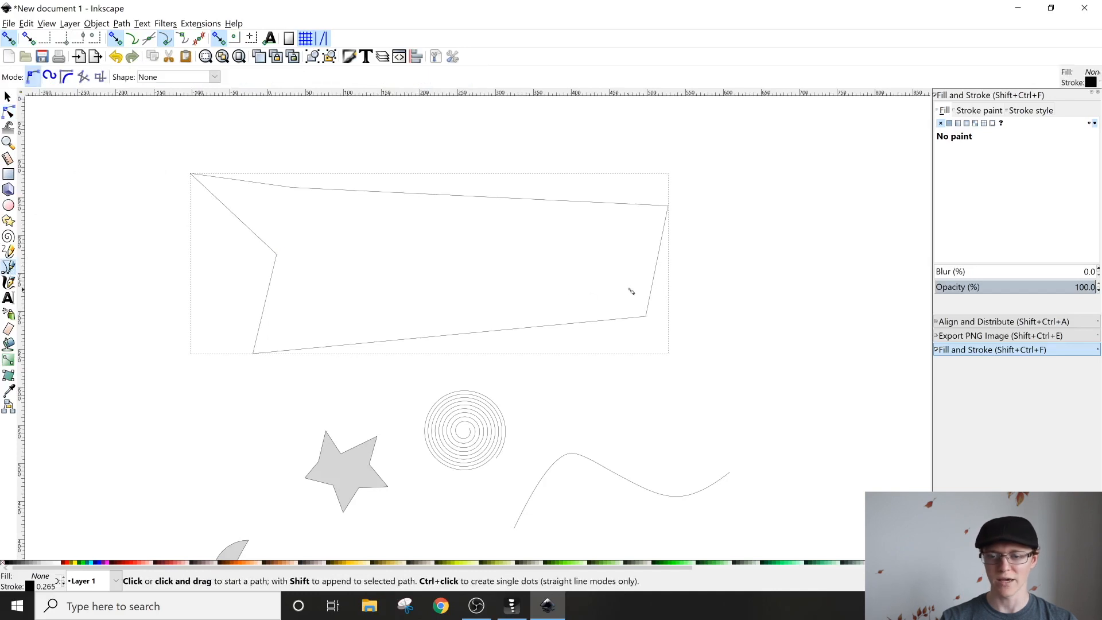
pyautogui.moveTo(742, 250); pyautogui.dragTo(332, 298)
pyautogui.scroll(-1, 554, 262)
pyautogui.moveTo(459, 234); pyautogui.dragTo(322, 266)
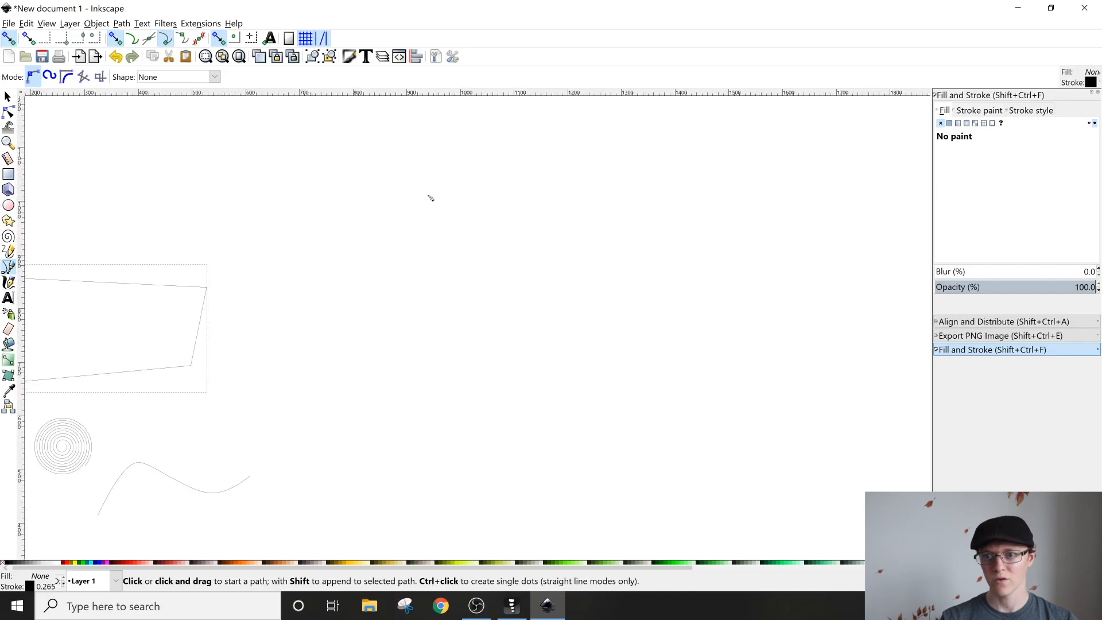
pyautogui.click(373, 139)
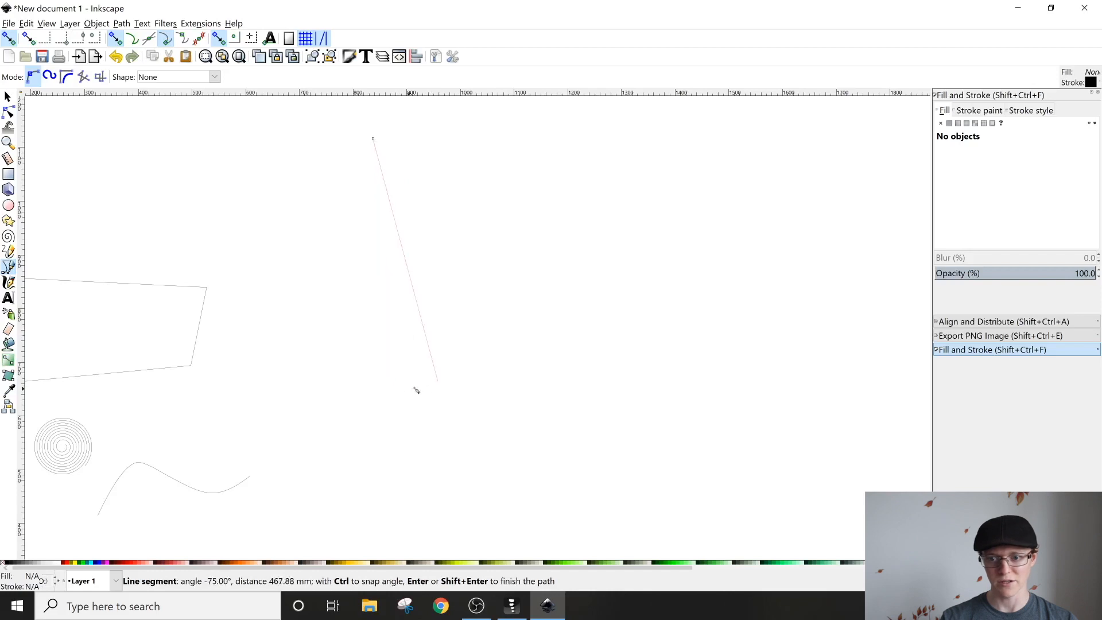
pyautogui.click(374, 396)
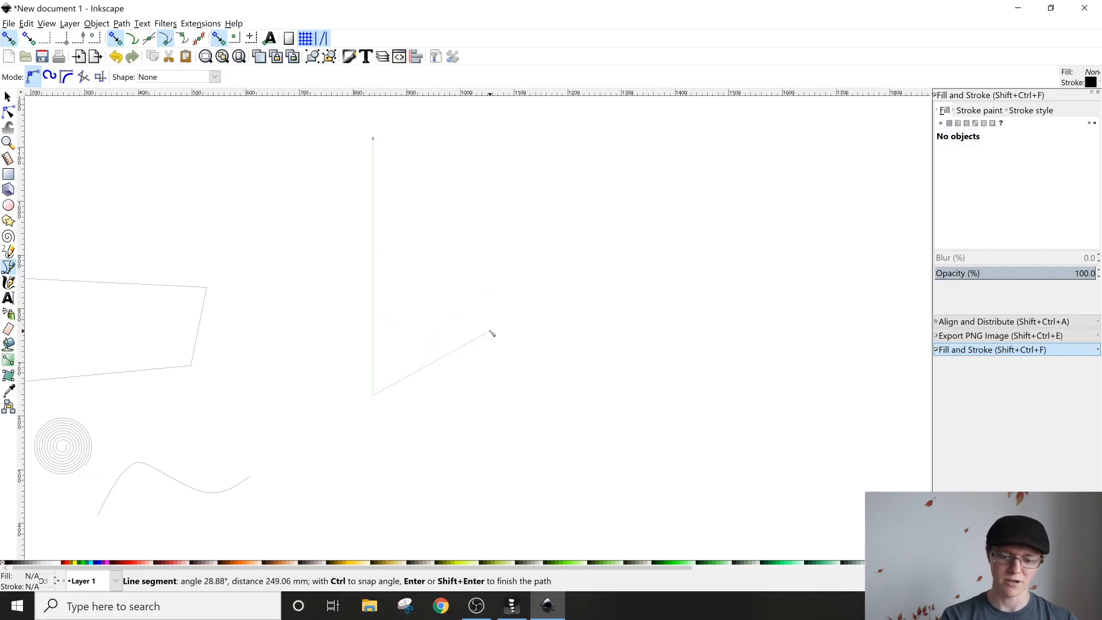
pyautogui.press('Return')
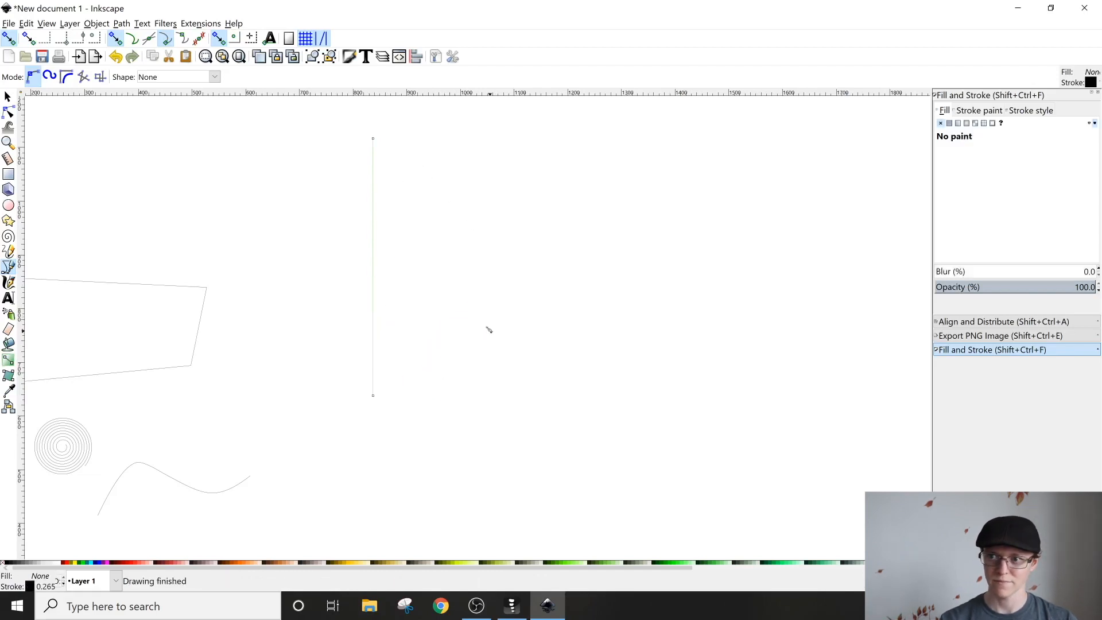
# Select the new vertical line and examine it beside the other shapes and up close.
pyautogui.click(8, 96)
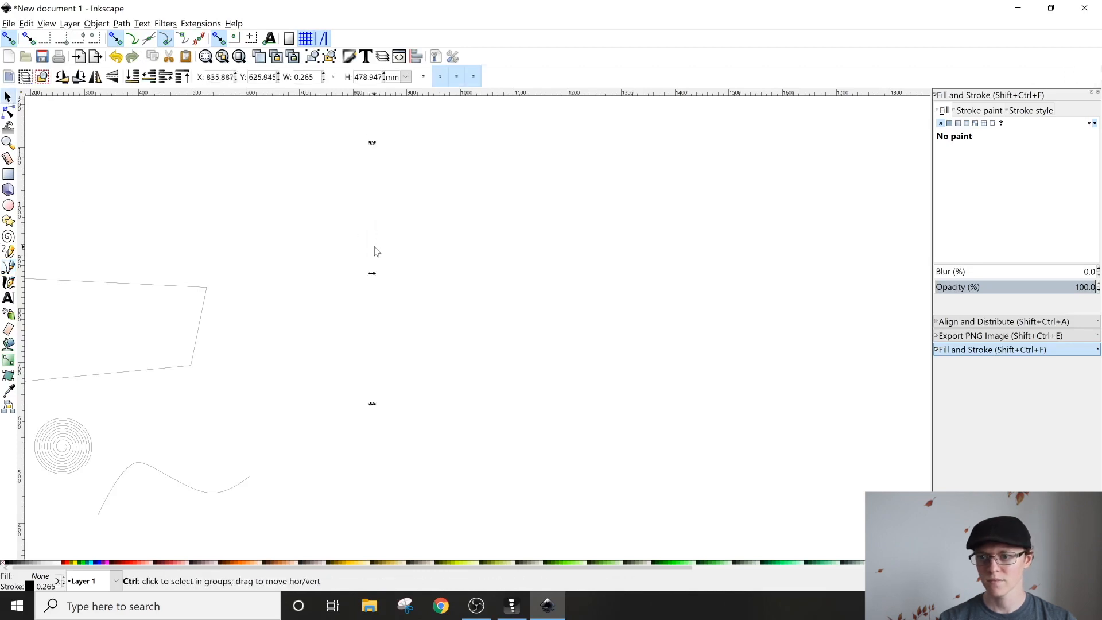
pyautogui.scroll(-1, 375, 252)
pyautogui.moveTo(283, 276); pyautogui.dragTo(442, 273)
pyautogui.scroll(1, 480, 243)
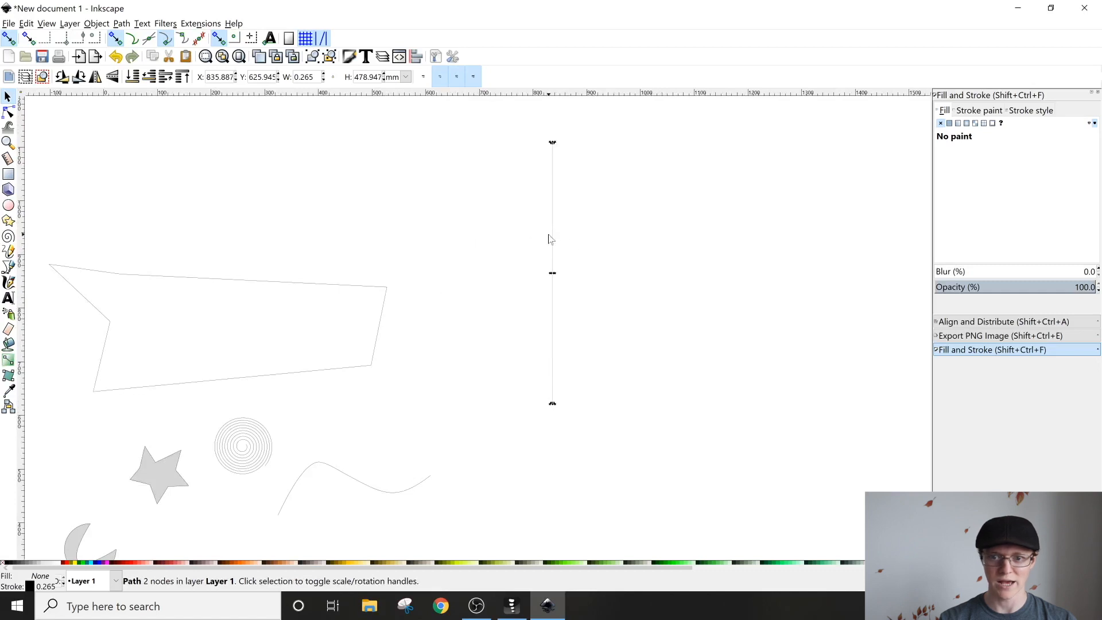
pyautogui.scroll(2, 550, 239)
pyautogui.scroll(-1, 553, 251)
pyautogui.moveTo(553, 250); pyautogui.dragTo(494, 258)
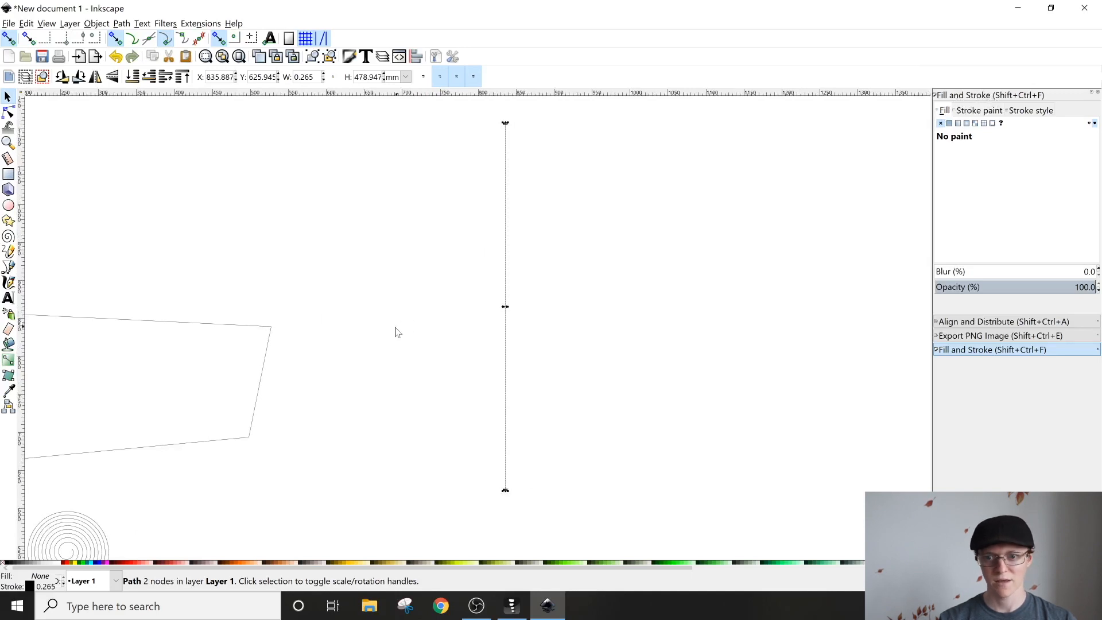
# Select the closed polygon and fill it with progressively lighter reds, ending on light pink ffaaaaff.
pyautogui.moveTo(396, 326); pyautogui.dragTo(701, 234)
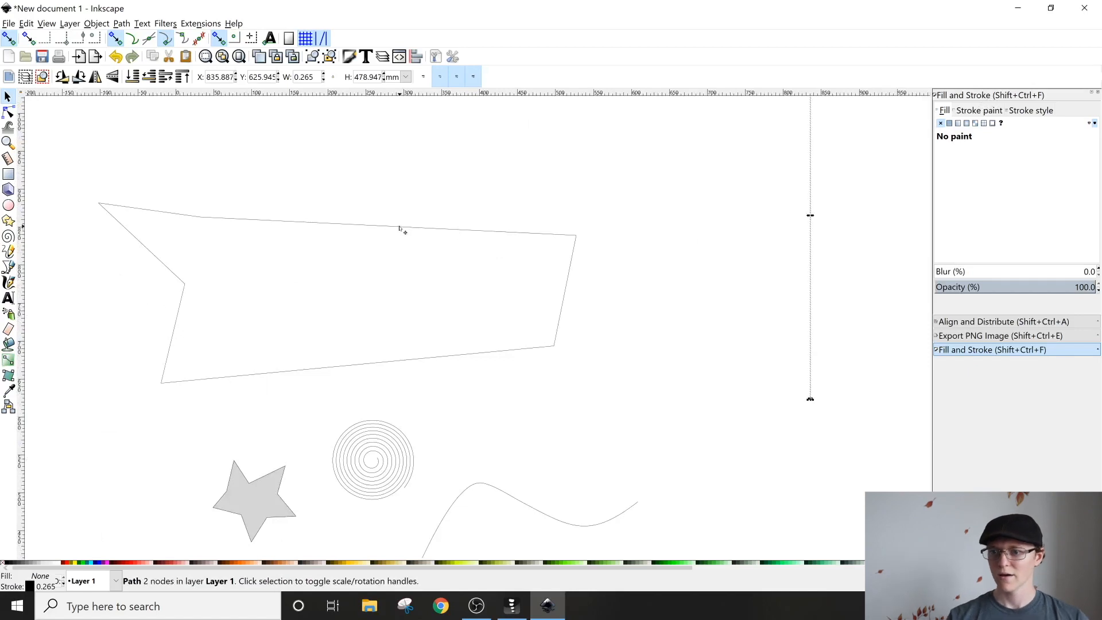
pyautogui.click(280, 224)
pyautogui.scroll(1, 275, 261)
pyautogui.moveTo(276, 261); pyautogui.dragTo(346, 277)
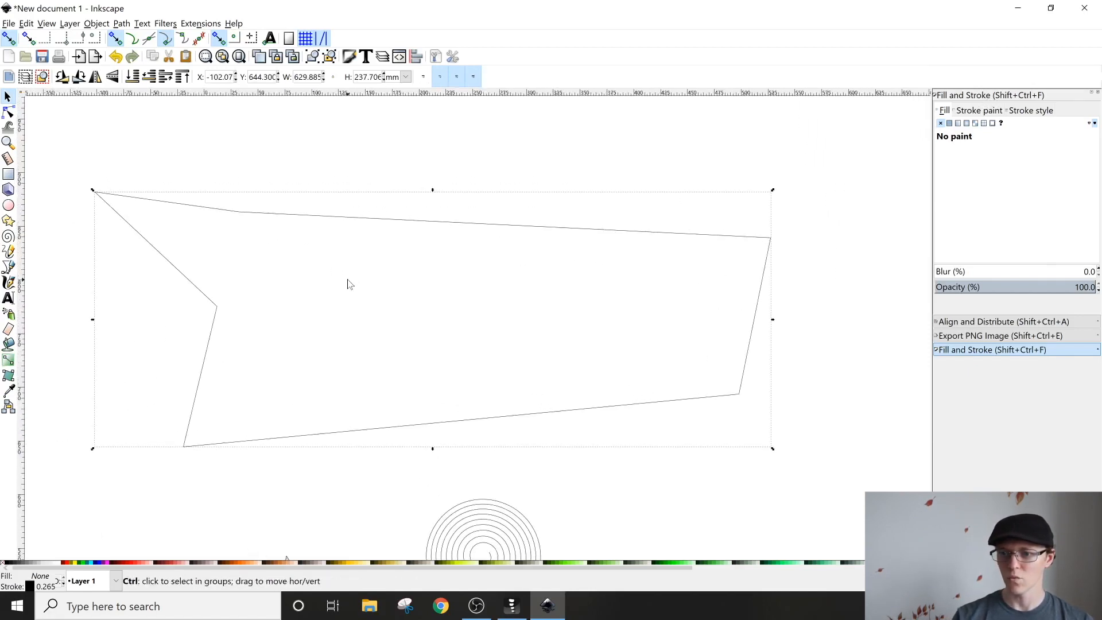
pyautogui.scroll(-1, 346, 278)
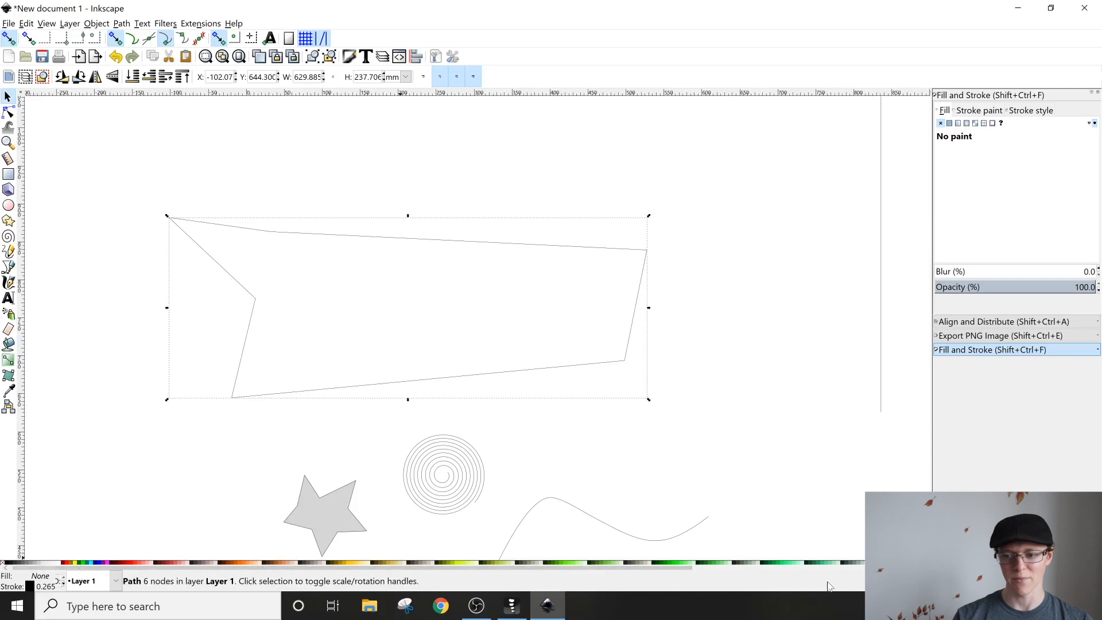
pyautogui.click(131, 563)
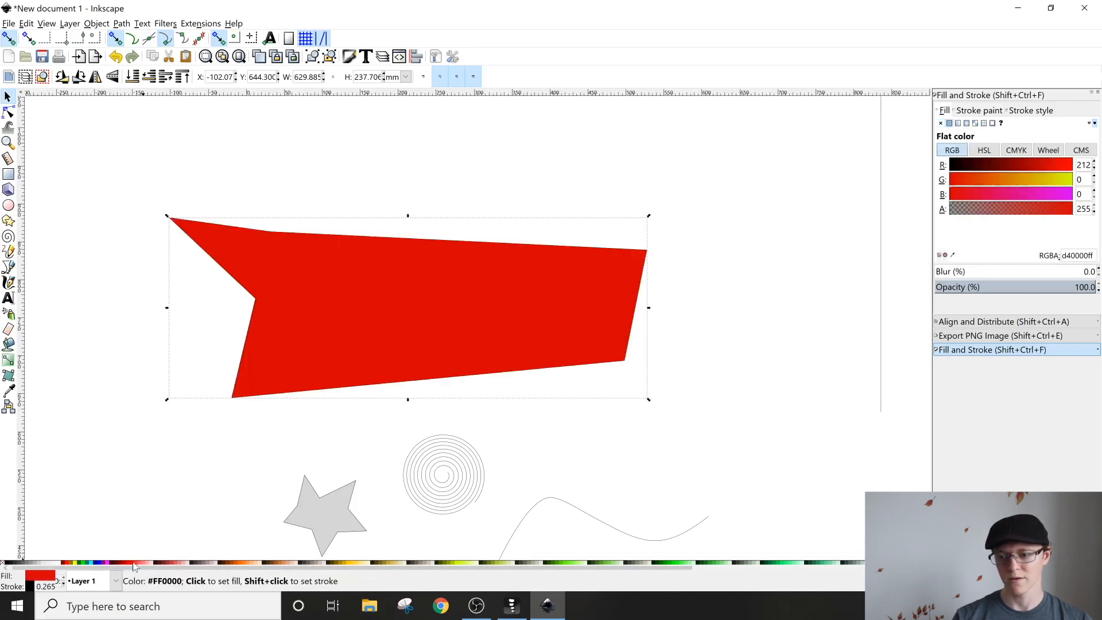
pyautogui.click(138, 564)
pyautogui.click(145, 564)
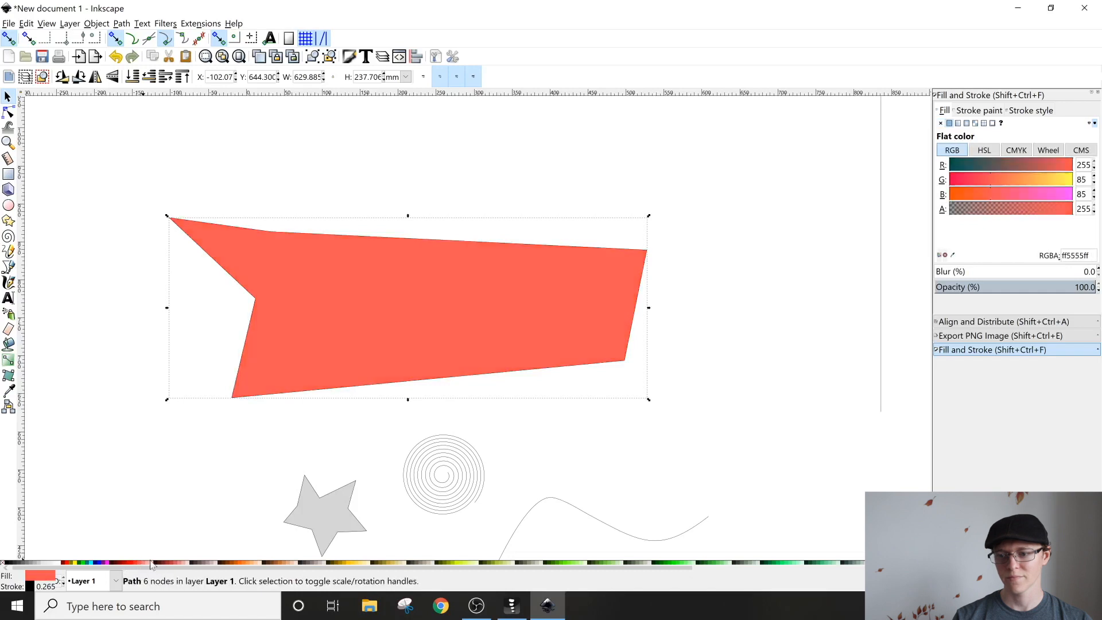
pyautogui.click(149, 564)
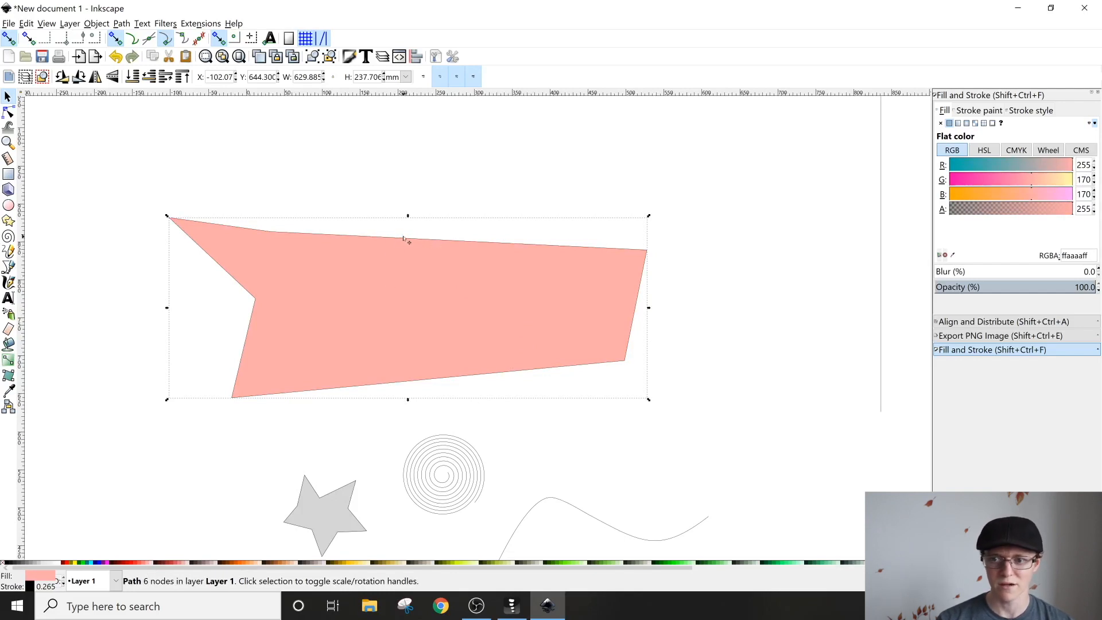
# Examine the pink polygon's outline up close and bring up its fill settings.
pyautogui.scroll(3, 275, 233)
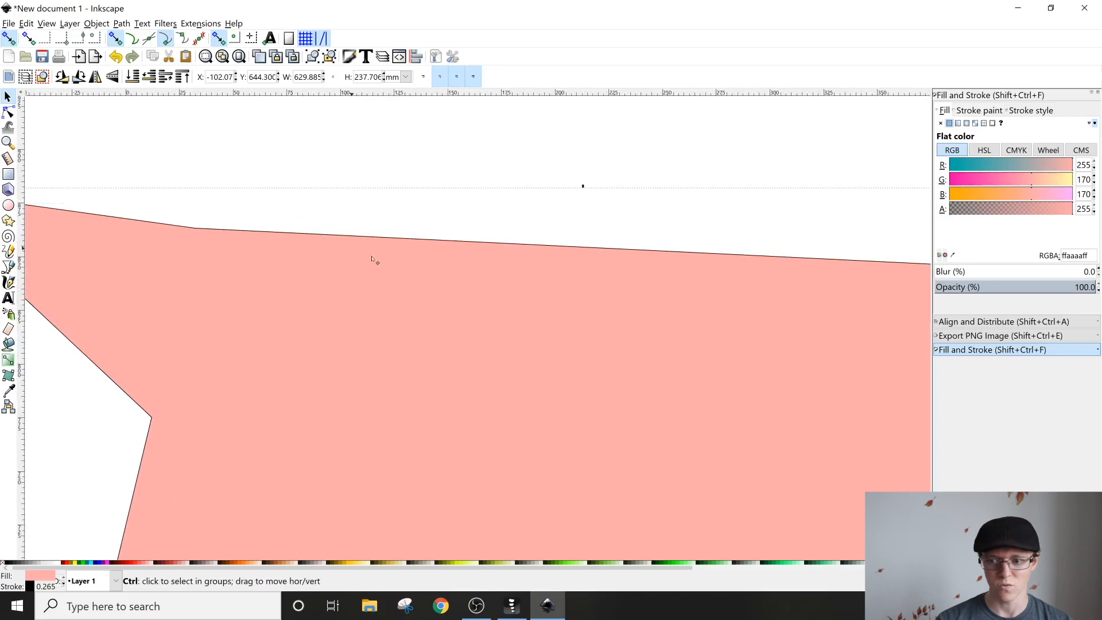
pyautogui.scroll(-3, 499, 286)
pyautogui.scroll(2, 499, 289)
pyautogui.scroll(-2, 350, 332)
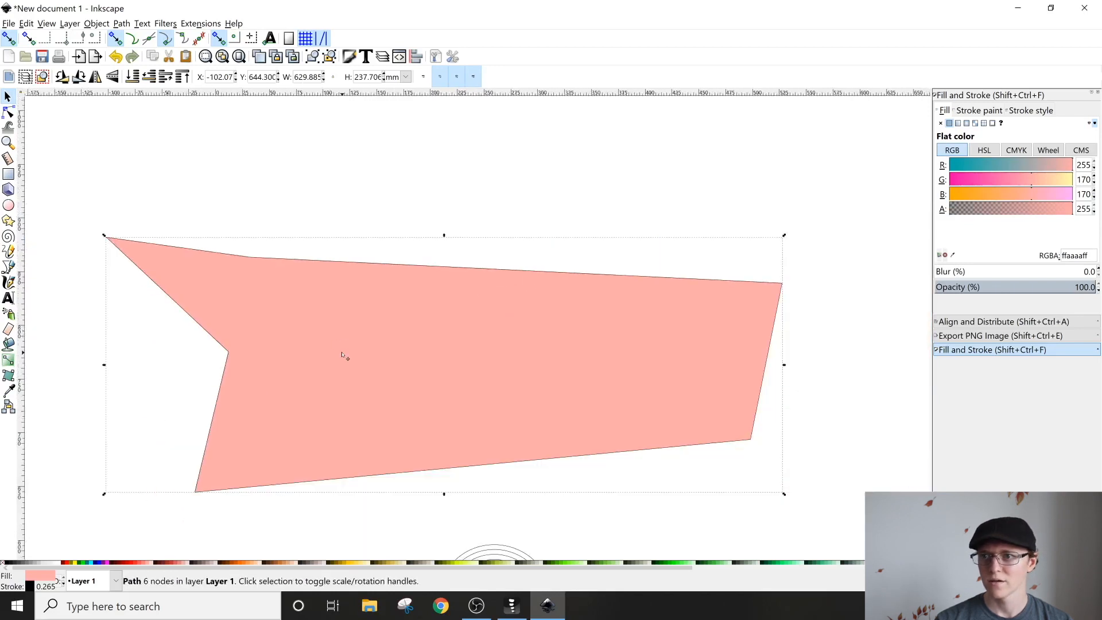
pyautogui.click(32, 575)
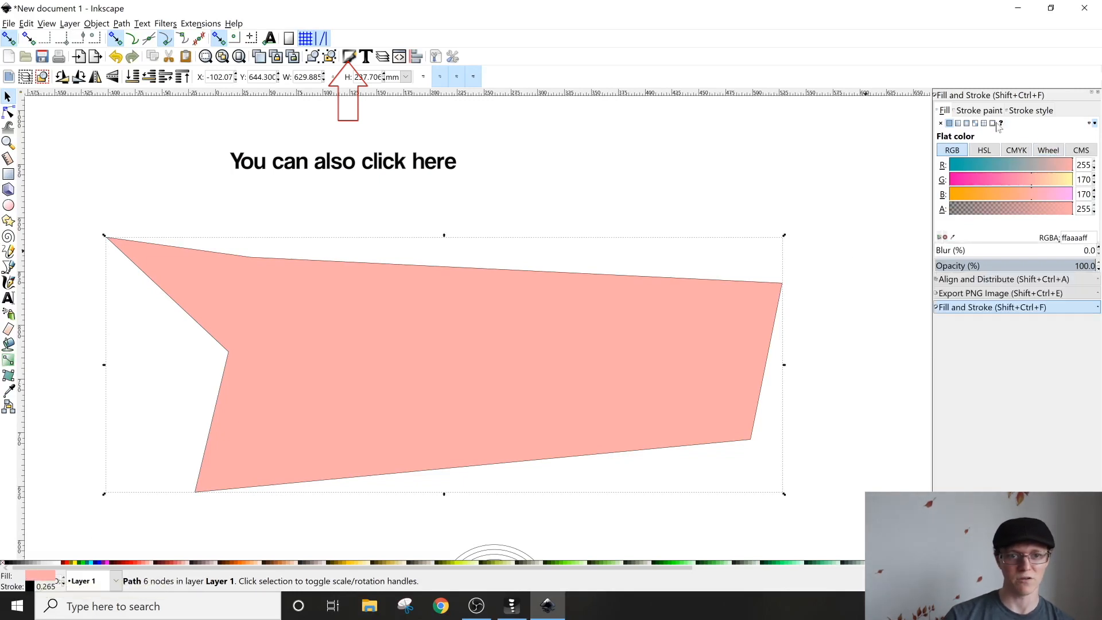
pyautogui.click(946, 114)
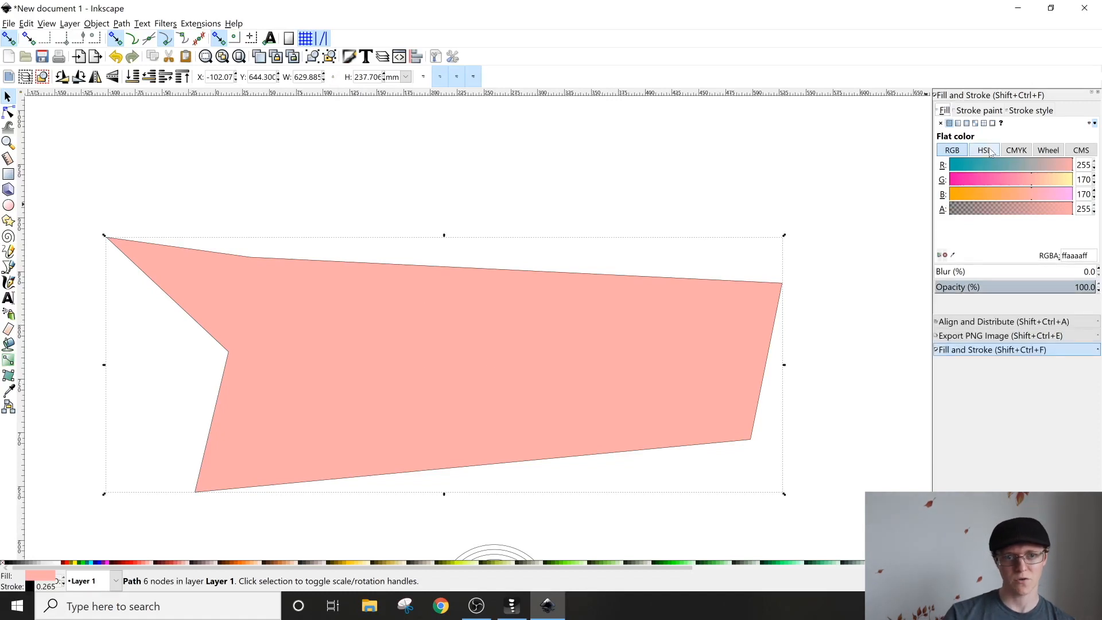
# Change the polygon's stroke paint to pure red by setting the R value to 255.
pyautogui.click(983, 115)
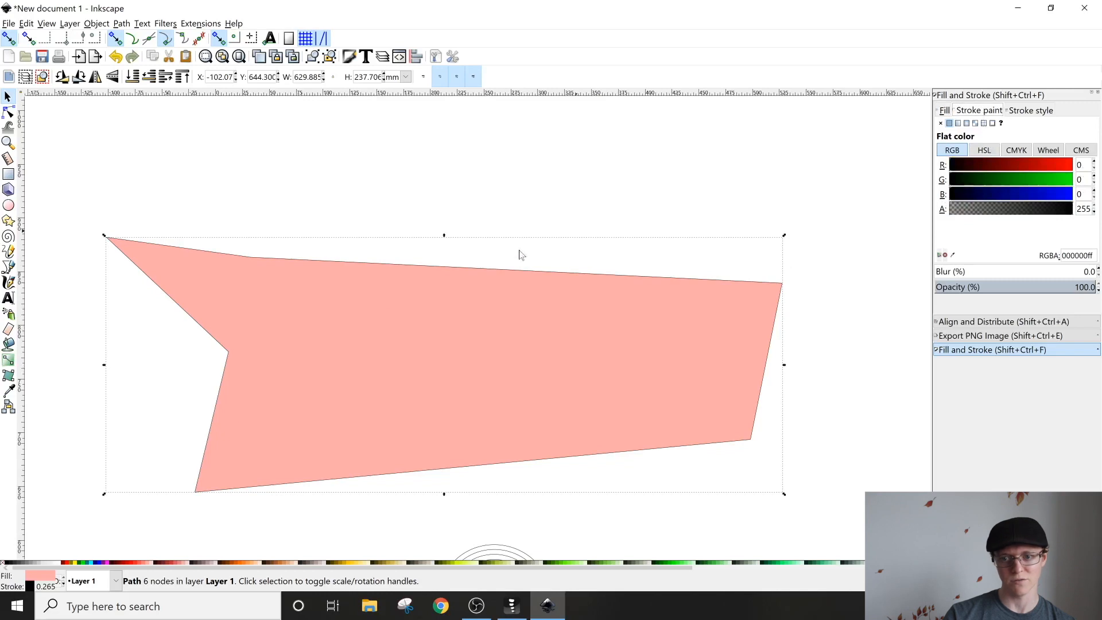
pyautogui.keyDown('ctrl'); pyautogui.scroll(3, 470, 272); pyautogui.keyUp('ctrl')
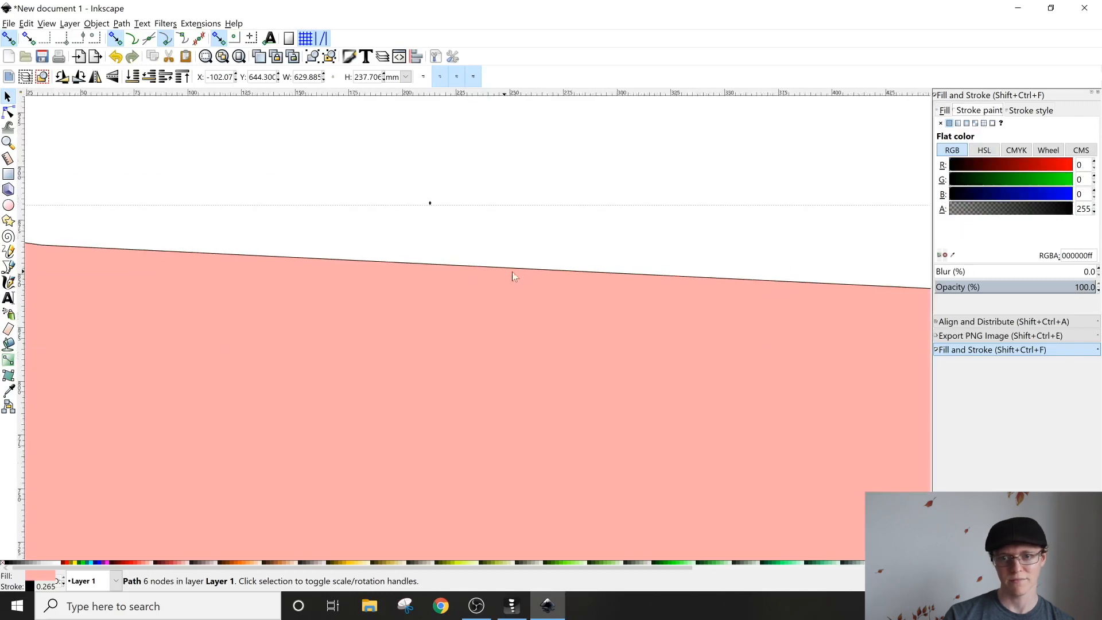
pyautogui.keyDown('ctrl'); pyautogui.scroll(-3, 515, 275); pyautogui.keyUp('ctrl')
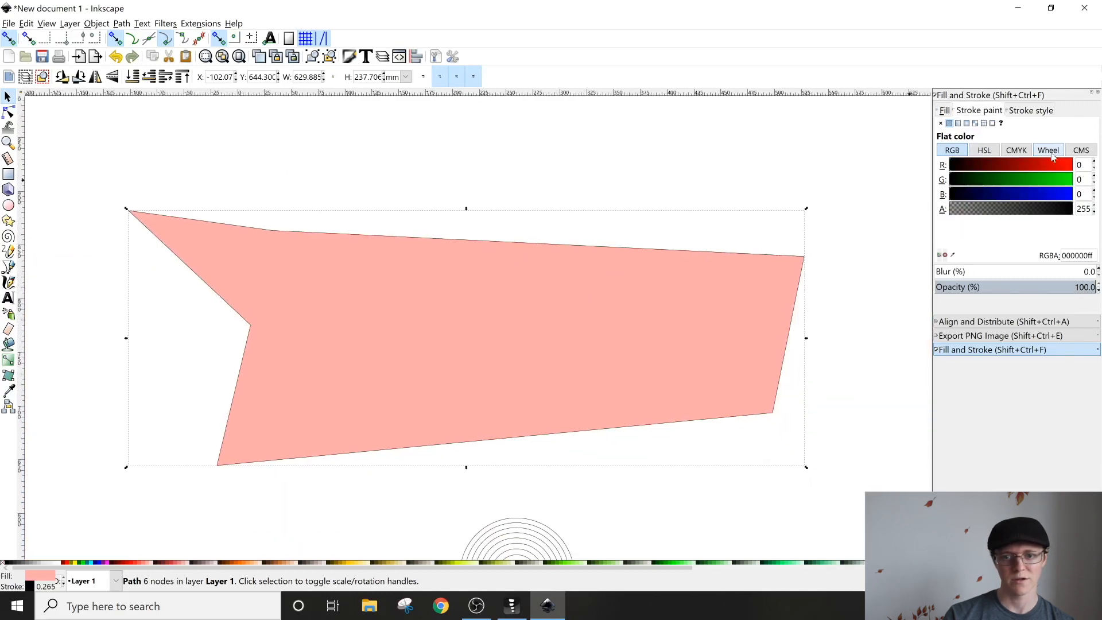
pyautogui.moveTo(1056, 166); pyautogui.dragTo(1097, 166)
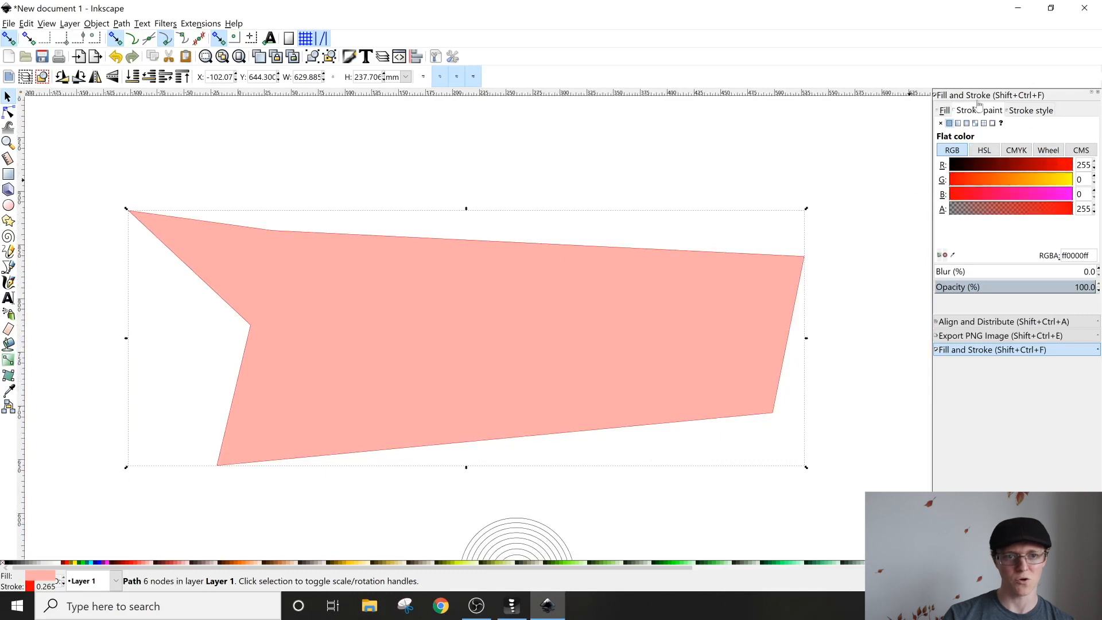
# Set the pink polygon's stroke width to 5 px and examine its outline up close.
pyautogui.click(1025, 111)
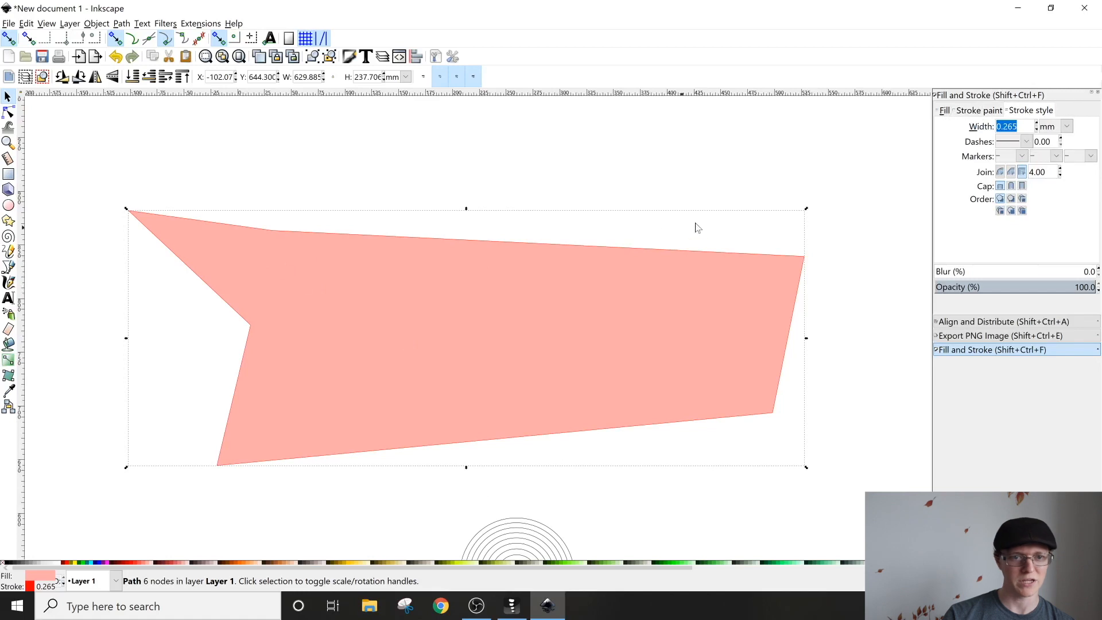
pyautogui.click(1058, 131)
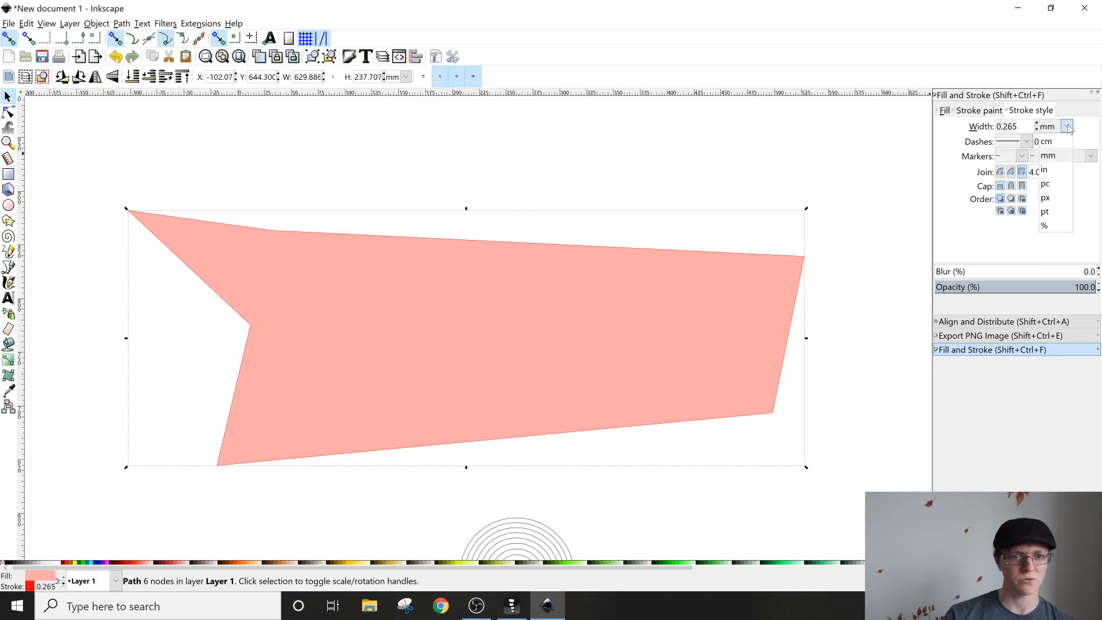
pyautogui.click(1053, 200)
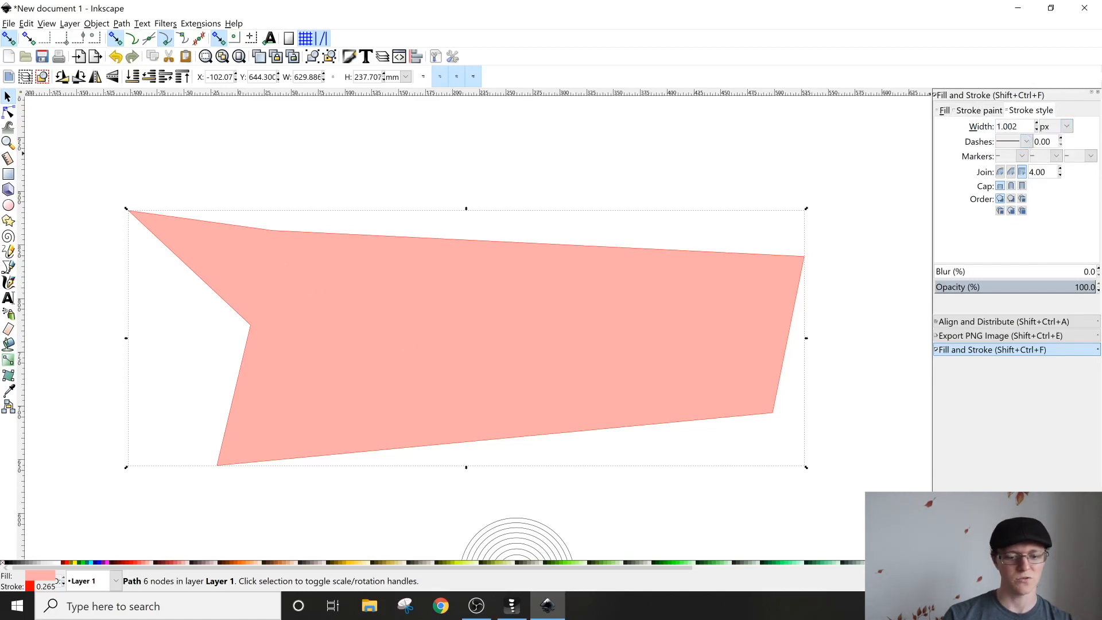
pyautogui.moveTo(1019, 126); pyautogui.dragTo(971, 134)
pyautogui.write('5')
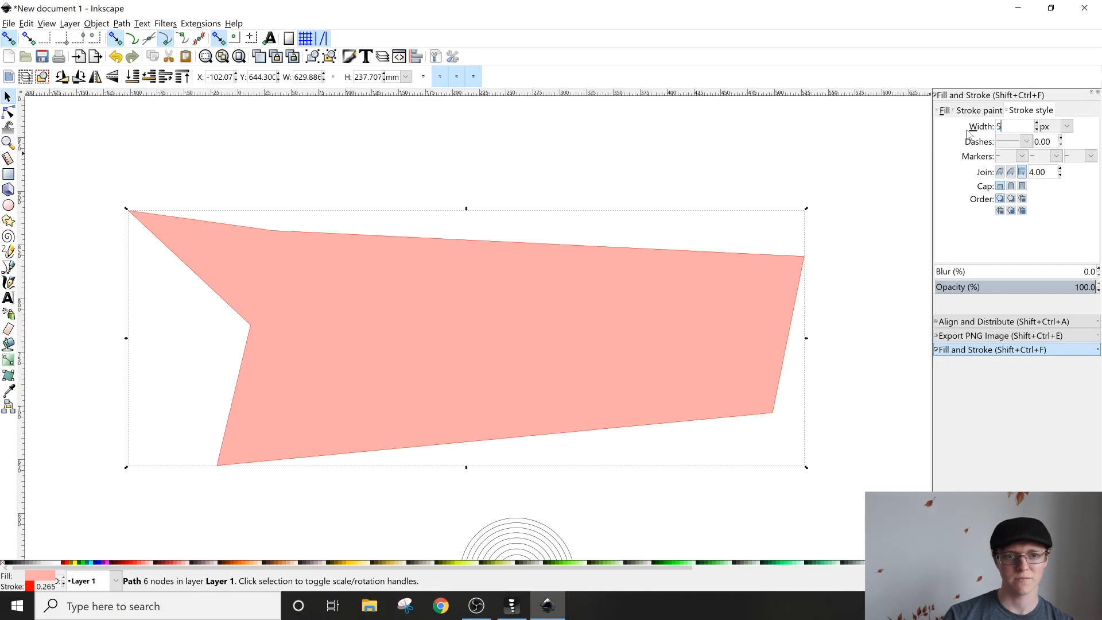
pyautogui.press('Return')
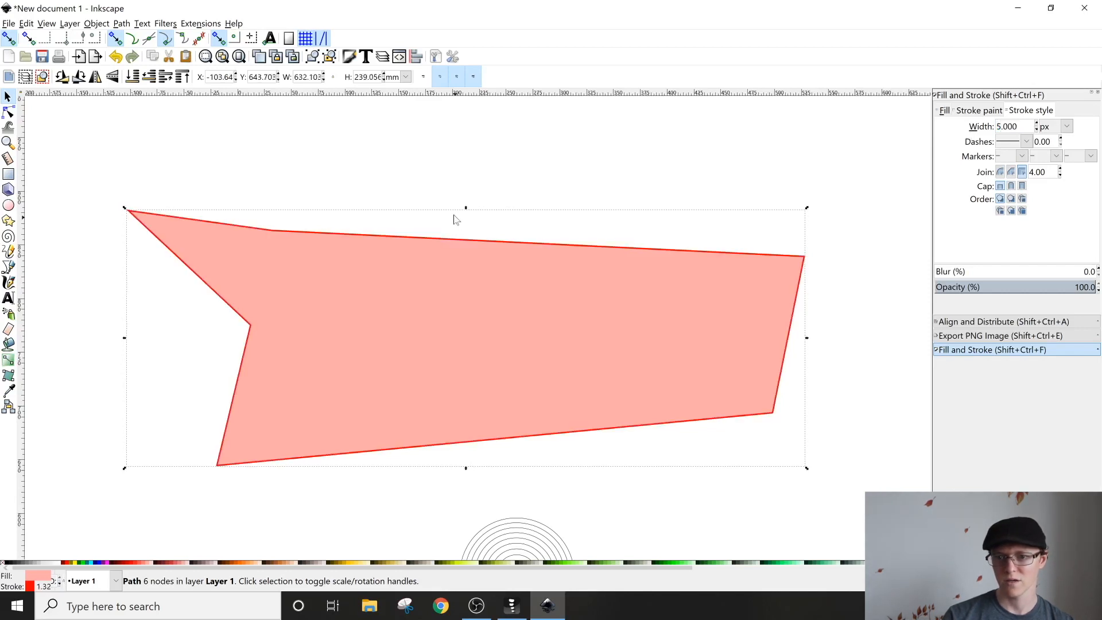
pyautogui.scroll(2, 459, 240)
pyautogui.scroll(-1, 459, 245)
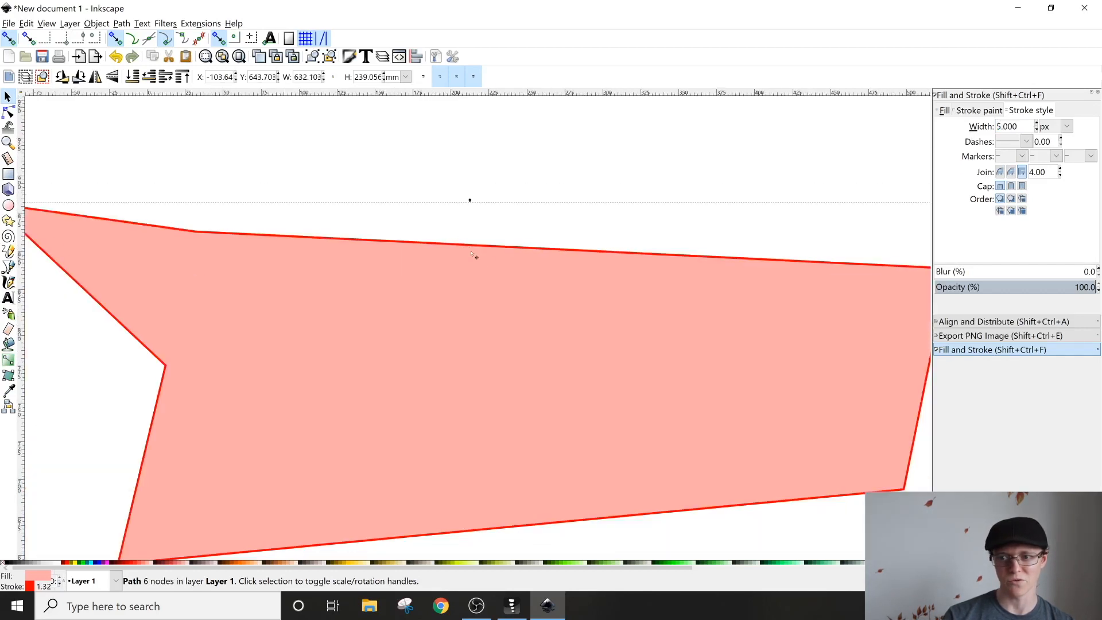
pyautogui.scroll(-3, 500, 270)
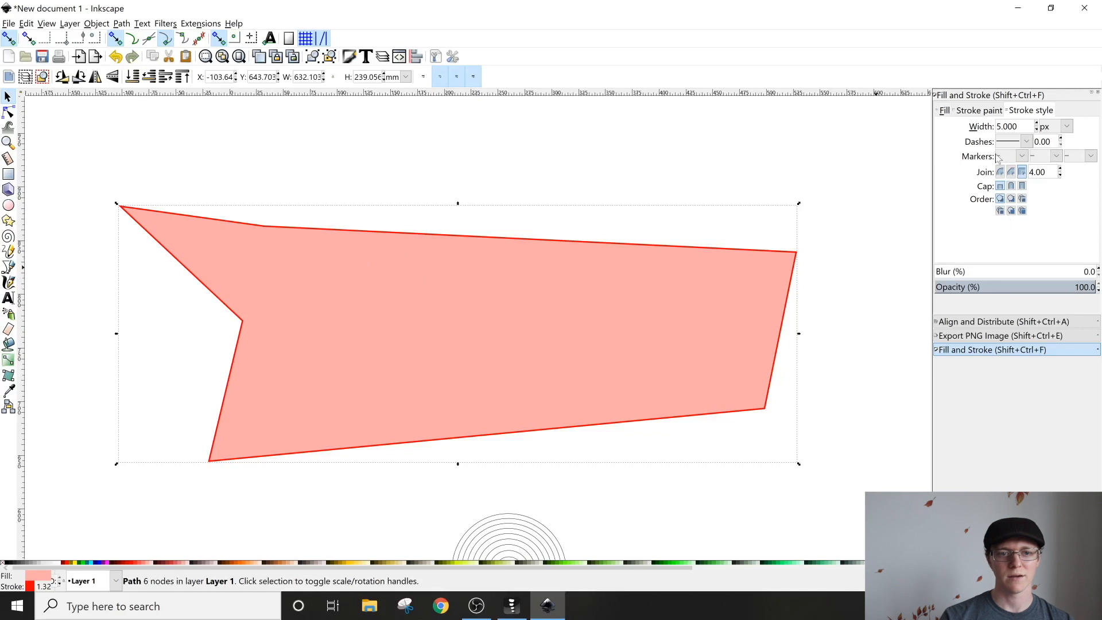
# Recolor the polygon's stroke to cyan and finally to magenta ff00ffff, and check it with the polygon deselected and reselected.
pyautogui.click(981, 111)
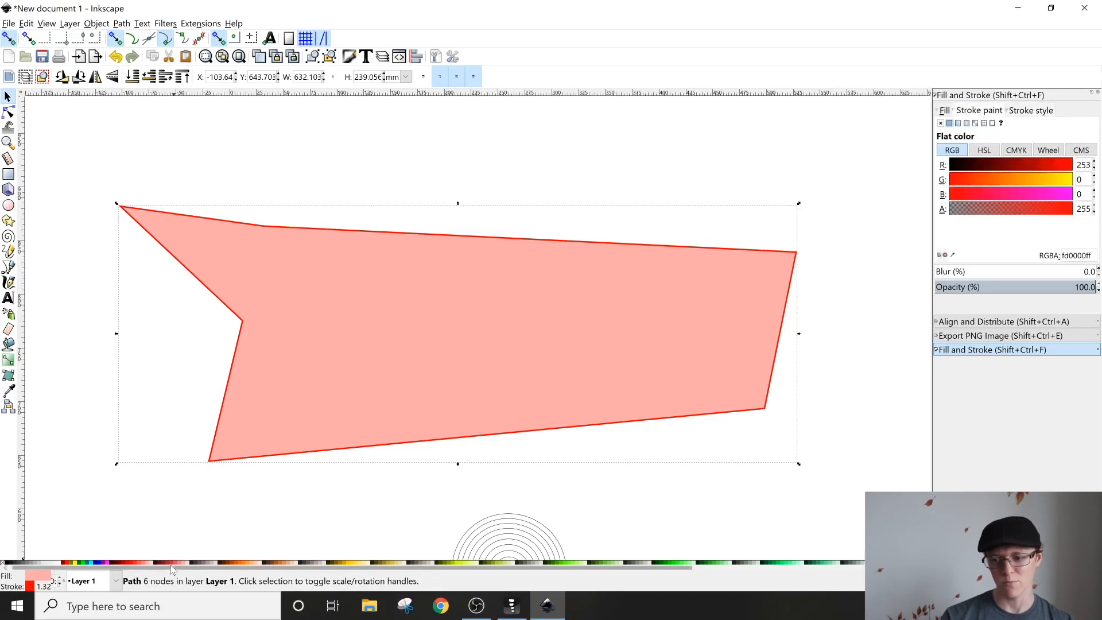
pyautogui.keyDown('shift'); pyautogui.click(92, 565); pyautogui.keyUp('shift')
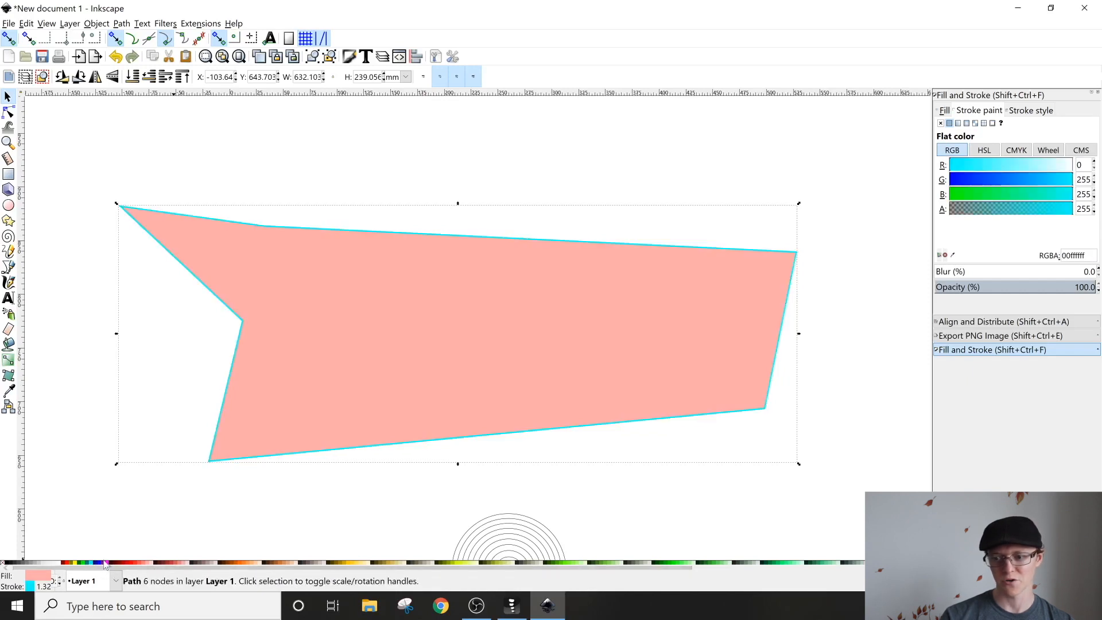
pyautogui.keyDown('shift'); pyautogui.click(107, 563); pyautogui.keyUp('shift')
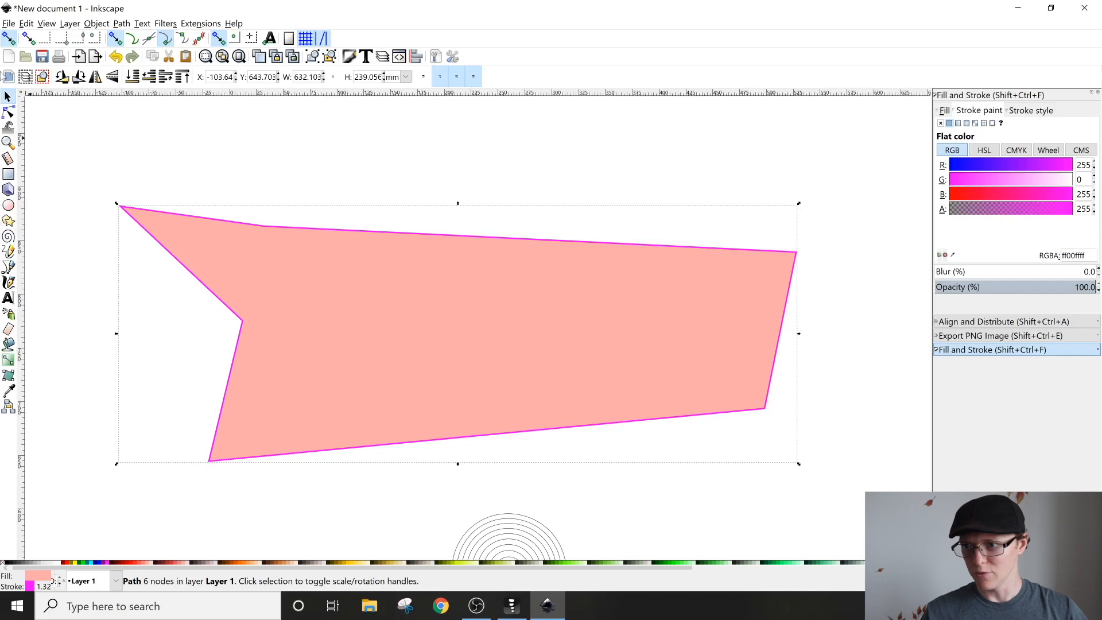
pyautogui.click(48, 179)
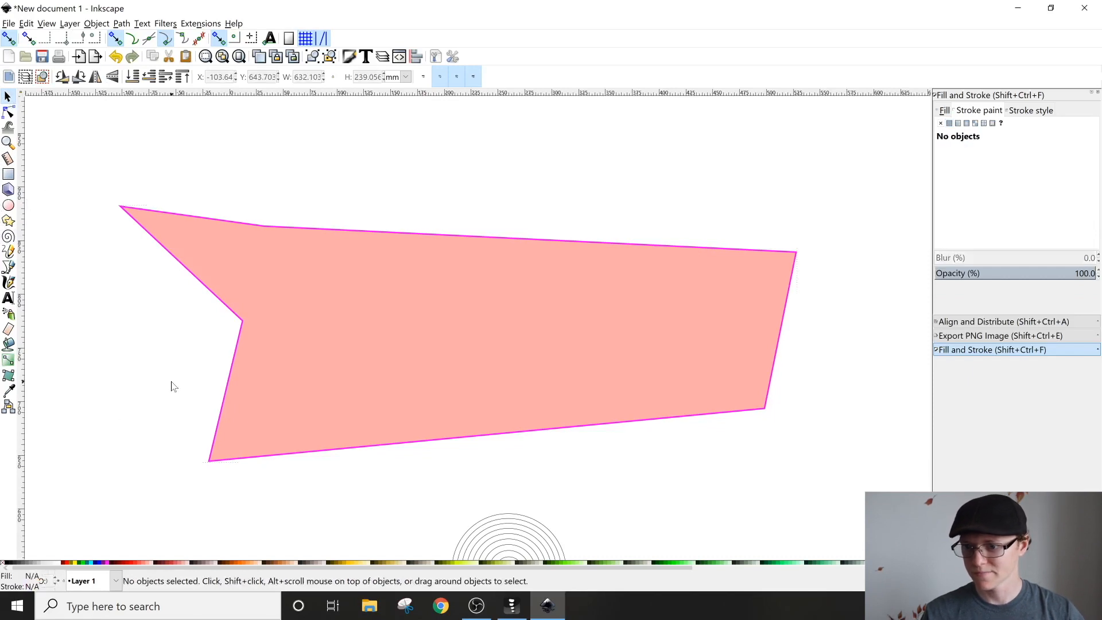
pyautogui.click(376, 324)
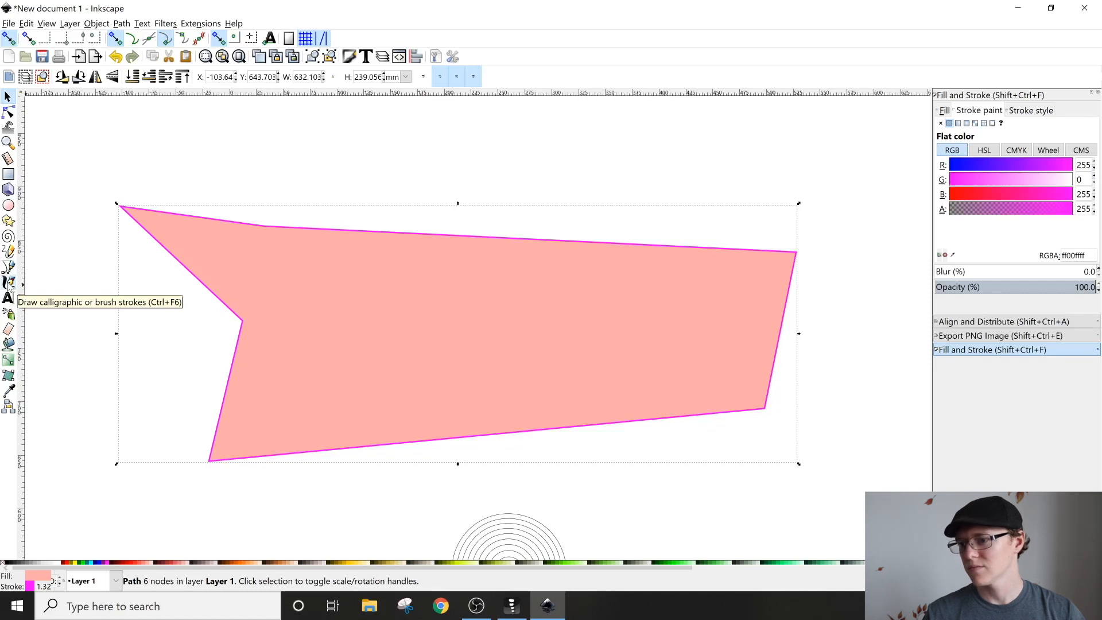
# Try two freehand calligraphic strokes running from the empty area onto the polygon, undoing each one.
pyautogui.click(8, 283)
pyautogui.hscroll(-5, 74, 321)
pyautogui.moveTo(82, 194)
pyautogui.mouseDown()
pyautogui.moveTo(104, 241)
pyautogui.moveTo(363, 234)
pyautogui.mouseUp()
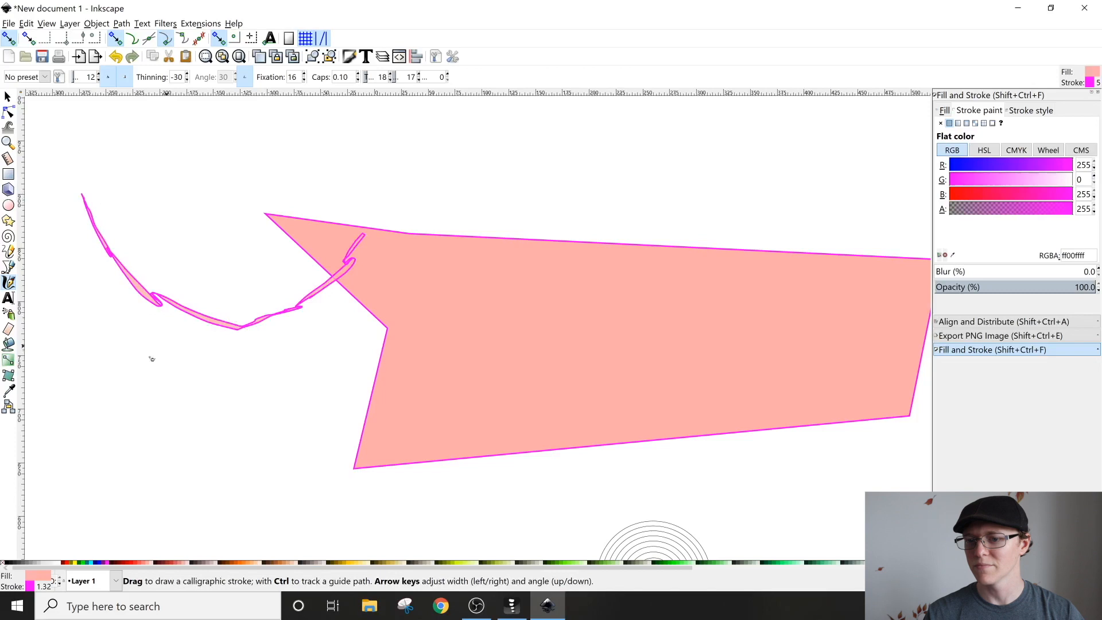
pyautogui.hscroll(-4, 138, 353)
pyautogui.hotkey('ctrl', 'z')
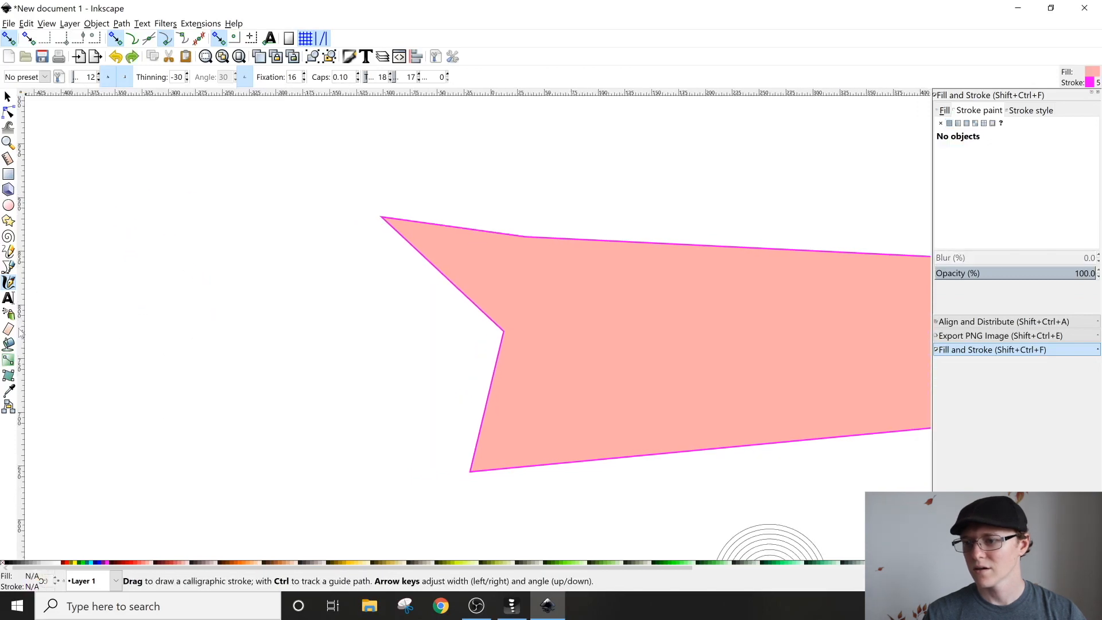
pyautogui.moveTo(147, 367)
pyautogui.mouseDown()
pyautogui.moveTo(270, 431)
pyautogui.moveTo(484, 259)
pyautogui.mouseUp()
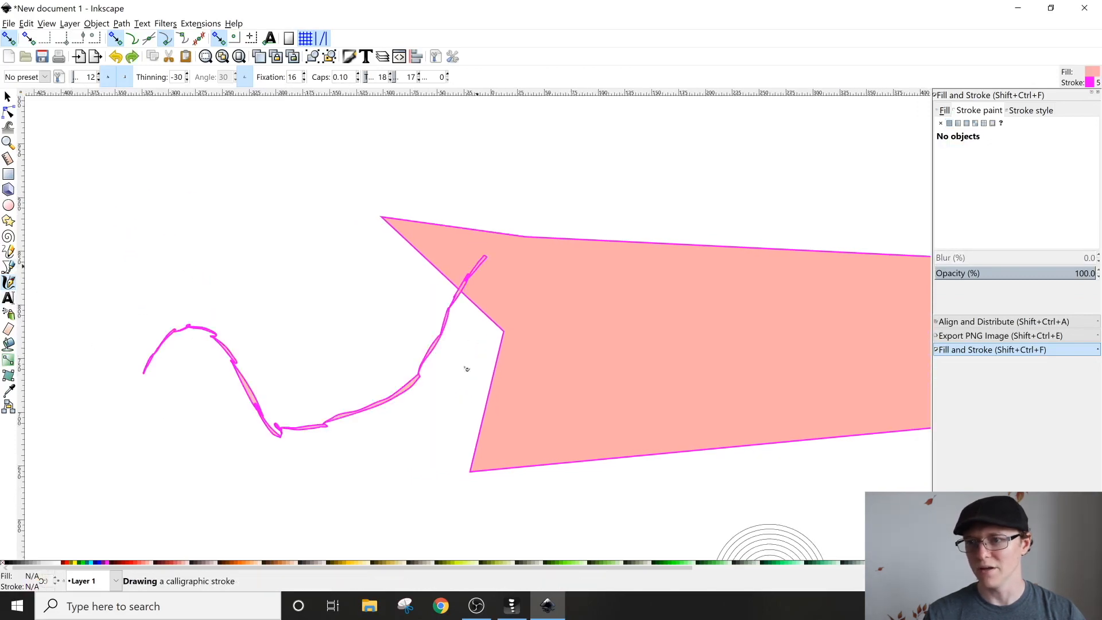
pyautogui.hotkey('ctrl', 'z')
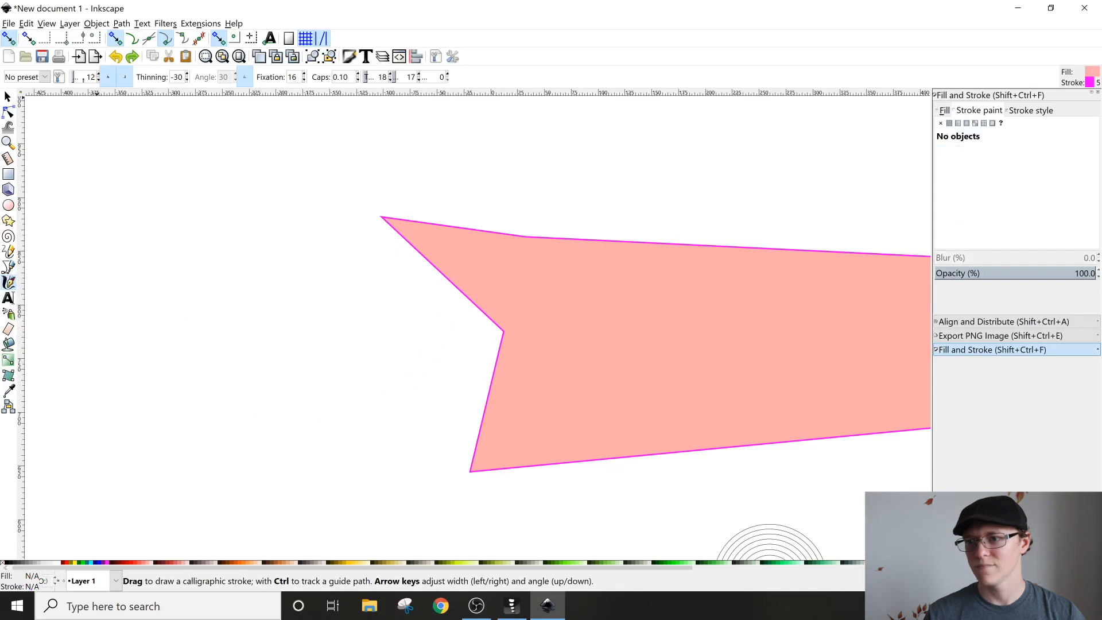
# Set the calligraphy width to 35, try one wide stroke beside the polygon and undo it.
pyautogui.click(98, 75)
pyautogui.moveTo(91, 234)
pyautogui.mouseDown()
pyautogui.moveTo(103, 220)
pyautogui.moveTo(333, 256)
pyautogui.moveTo(406, 151)
pyautogui.mouseUp()
pyautogui.hotkey('ctrl', 'z')
pyautogui.moveTo(299, 324); pyautogui.dragTo(149, 306)
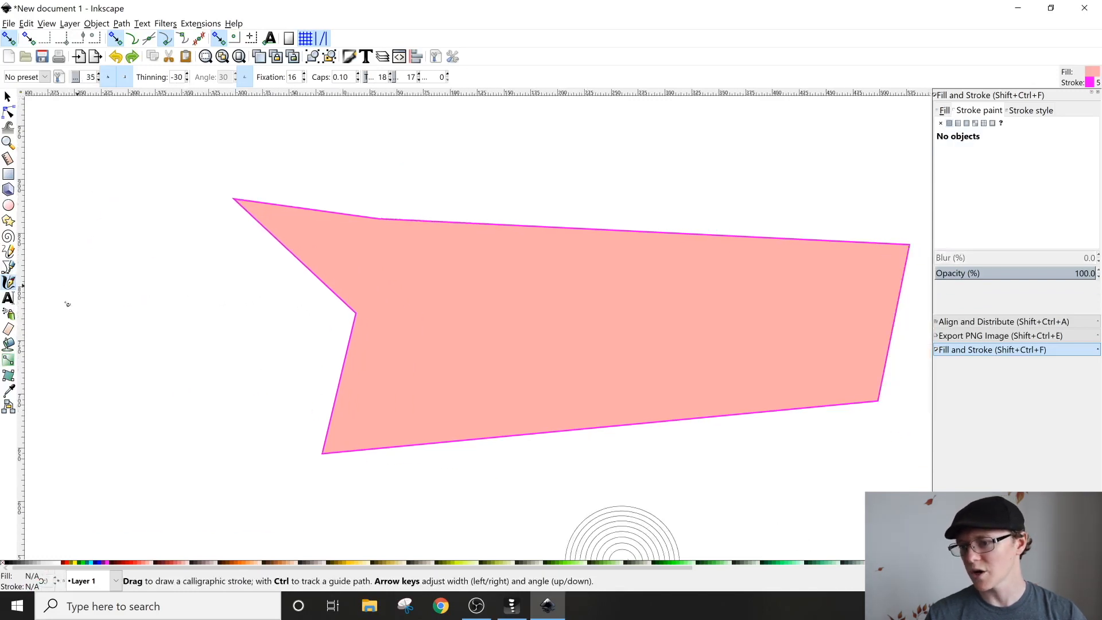
# Create a text object reading "Test Test" in the empty area above the polygon.
pyautogui.click(8, 298)
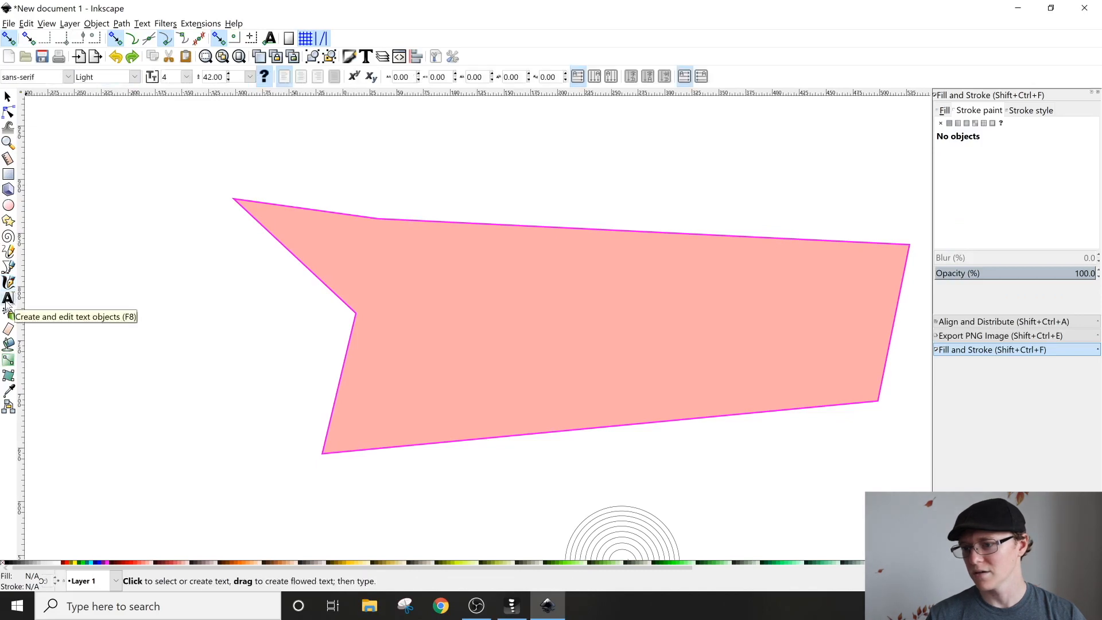
pyautogui.scroll(-1, 41, 300)
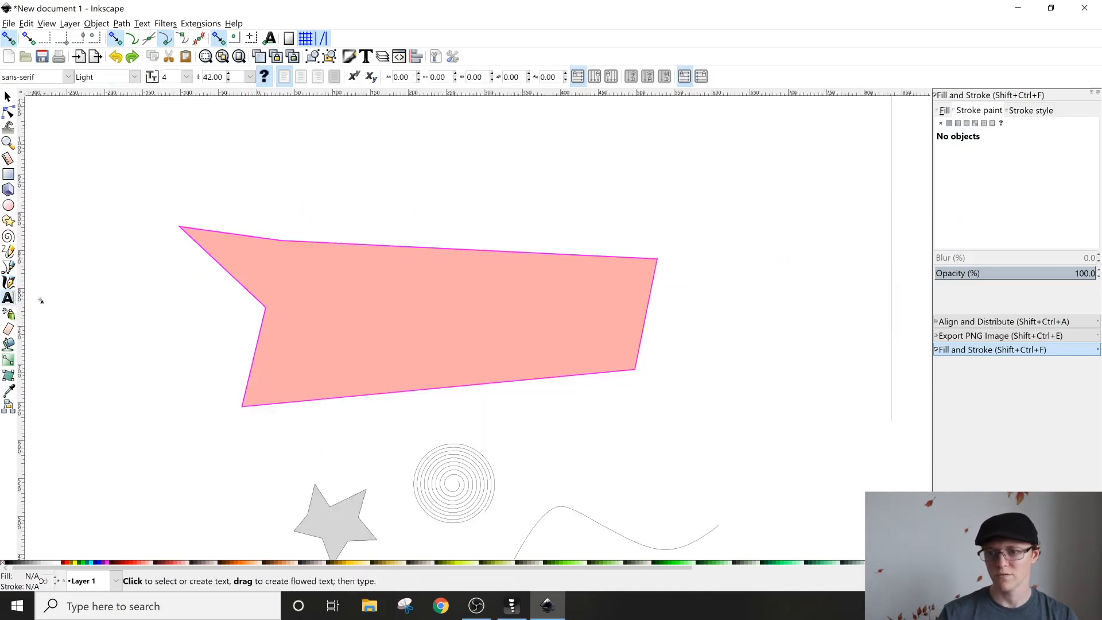
pyautogui.click(343, 136)
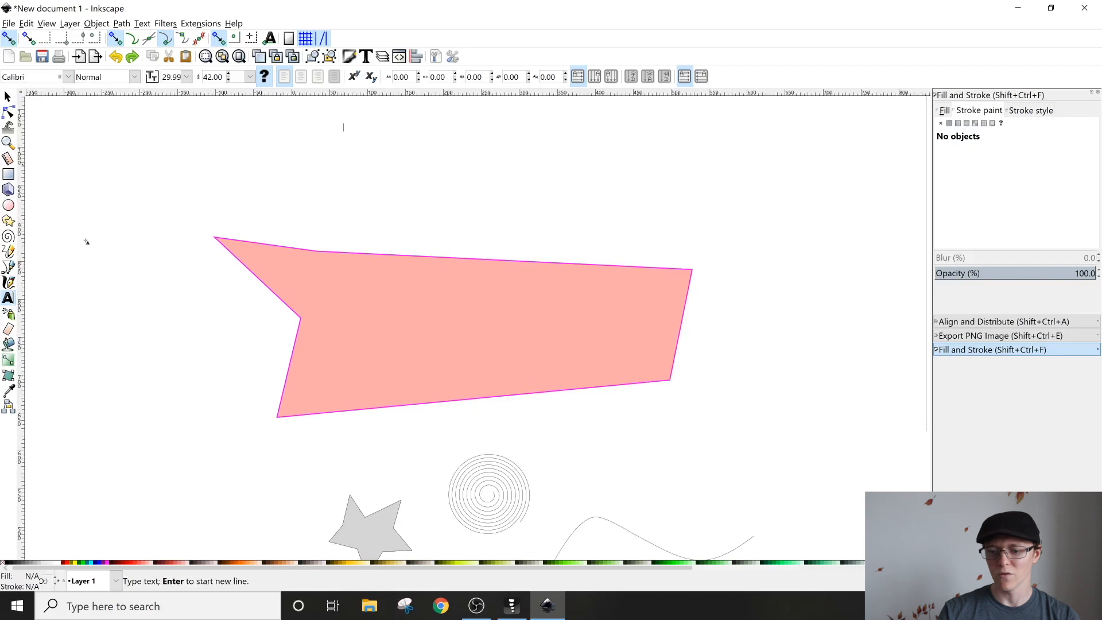
pyautogui.write('Test Test')
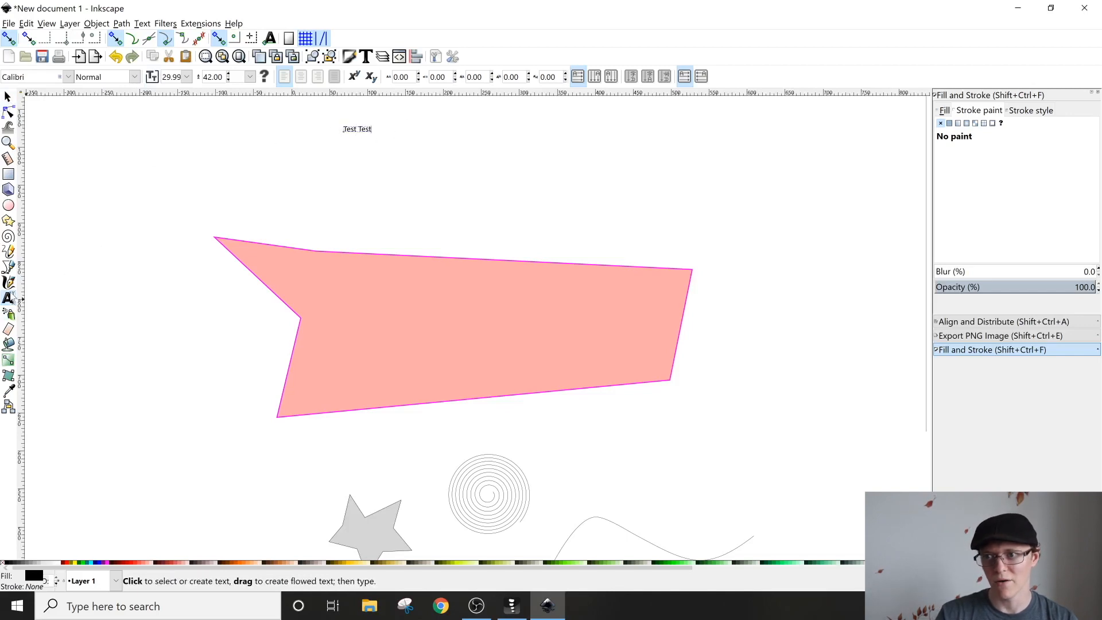
# Move the "Test Test" text onto the pink polygon and enlarge it to about 293 mm wide and 55 mm high.
pyautogui.click(7, 96)
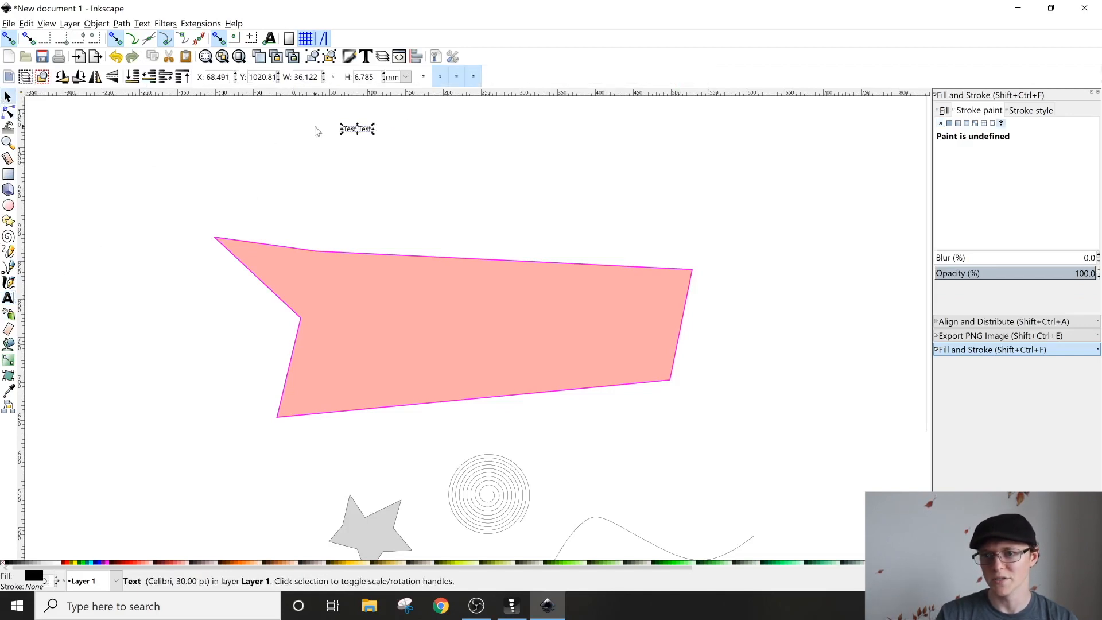
pyautogui.moveTo(365, 130); pyautogui.dragTo(394, 295)
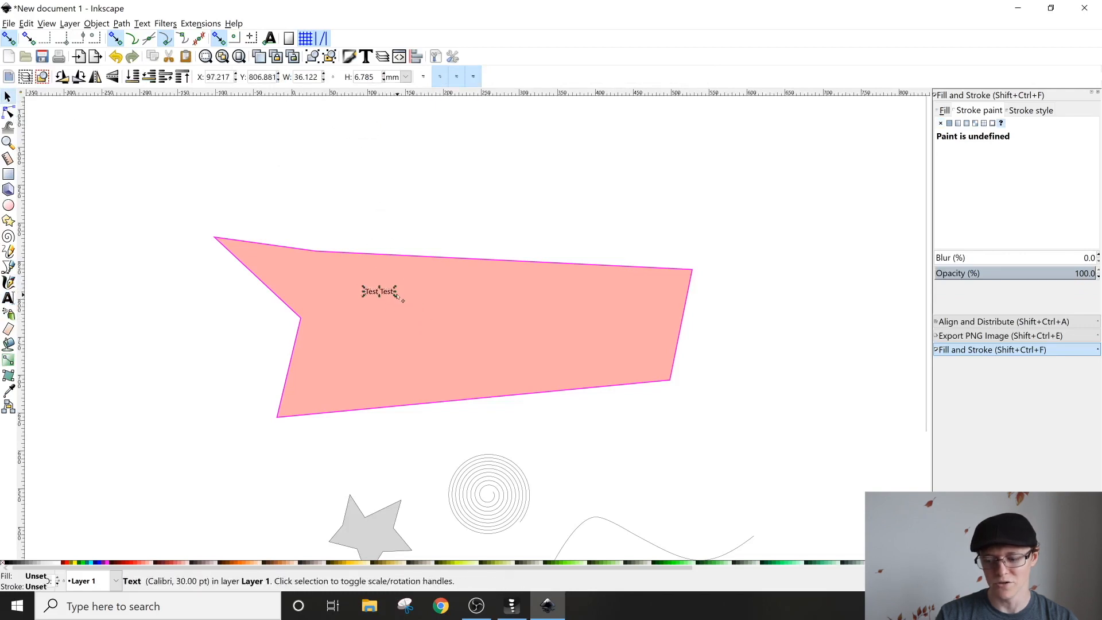
pyautogui.press('ctrl')
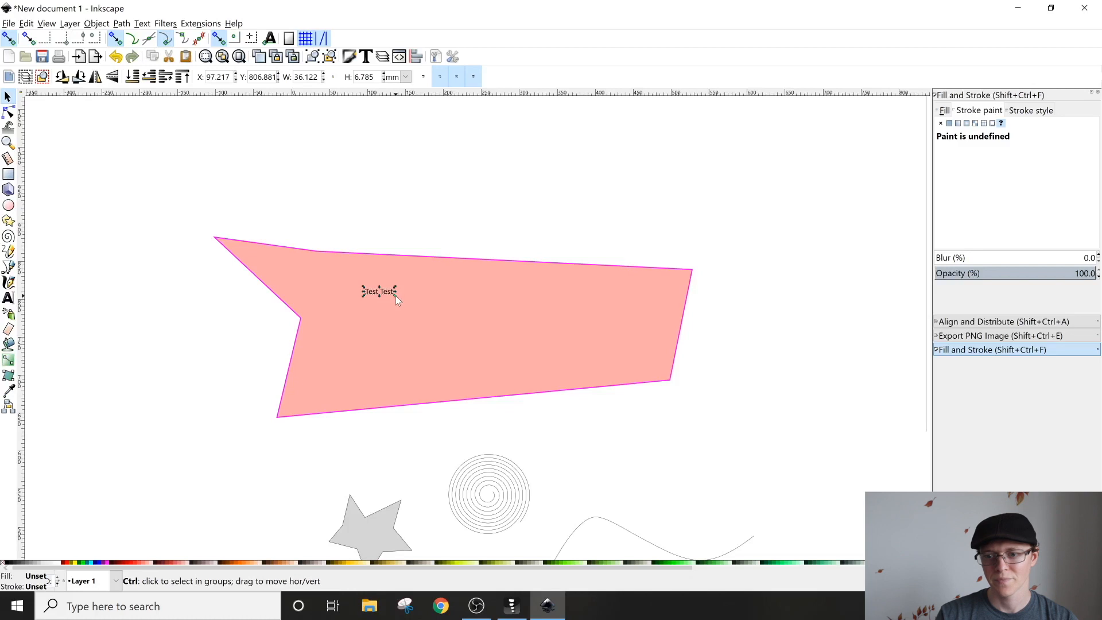
pyautogui.keyDown('ctrl'); pyautogui.scroll(3, 390, 293); pyautogui.keyUp('ctrl')
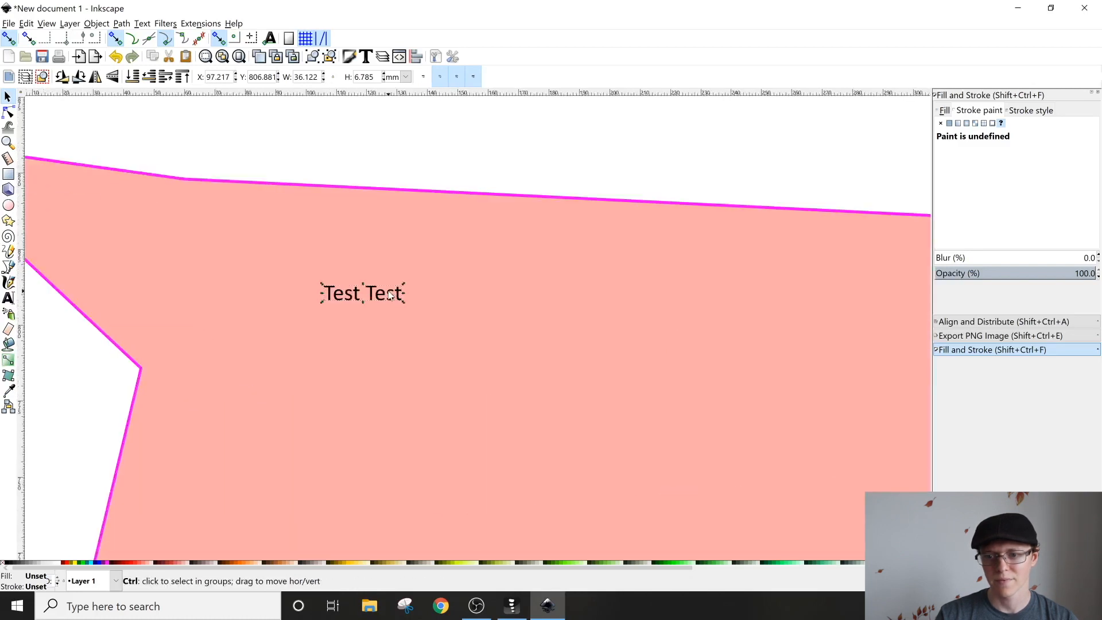
pyautogui.keyDown('ctrl'); pyautogui.scroll(1, 390, 294); pyautogui.keyUp('ctrl')
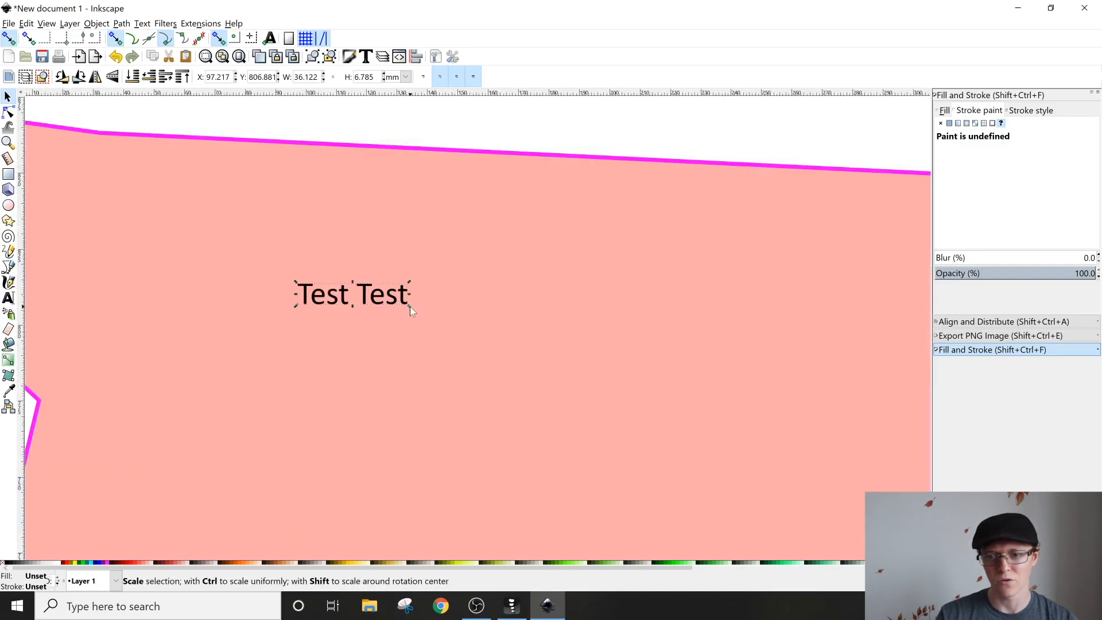
pyautogui.moveTo(409, 306); pyautogui.dragTo(877, 477)
pyautogui.moveTo(790, 435); pyautogui.dragTo(753, 382)
pyautogui.scroll(-2, 557, 346)
pyautogui.moveTo(559, 402); pyautogui.dragTo(448, 425)
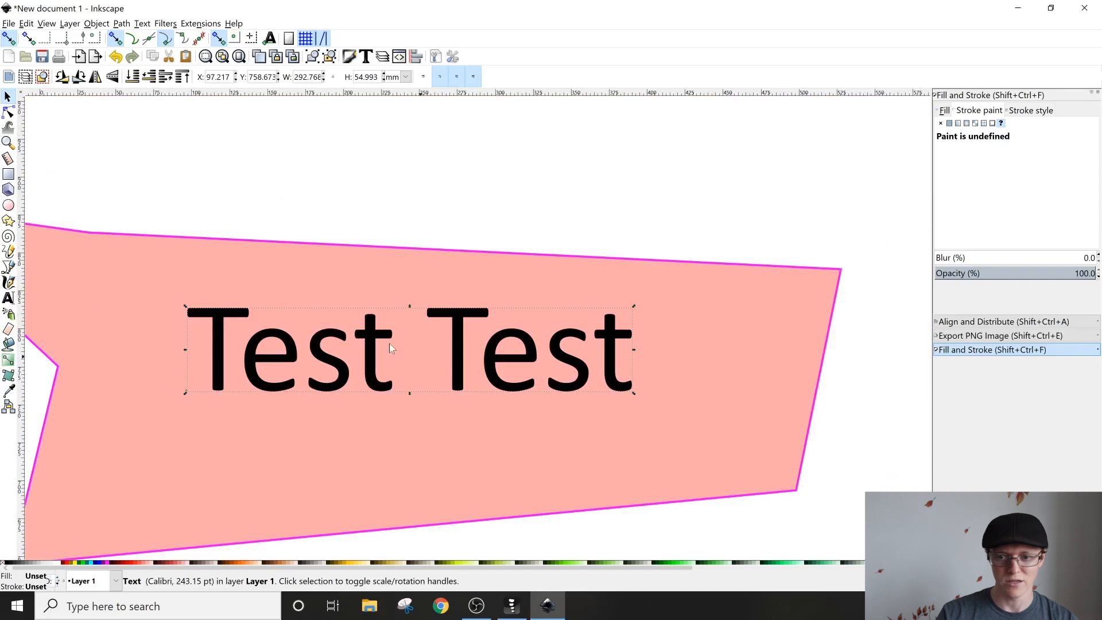
# Open the "Test Test" text for editing, select all its characters and view the available font styles.
pyautogui.doubleClick(458, 353)
pyautogui.moveTo(439, 353); pyautogui.dragTo(253, 353)
pyautogui.click(334, 336)
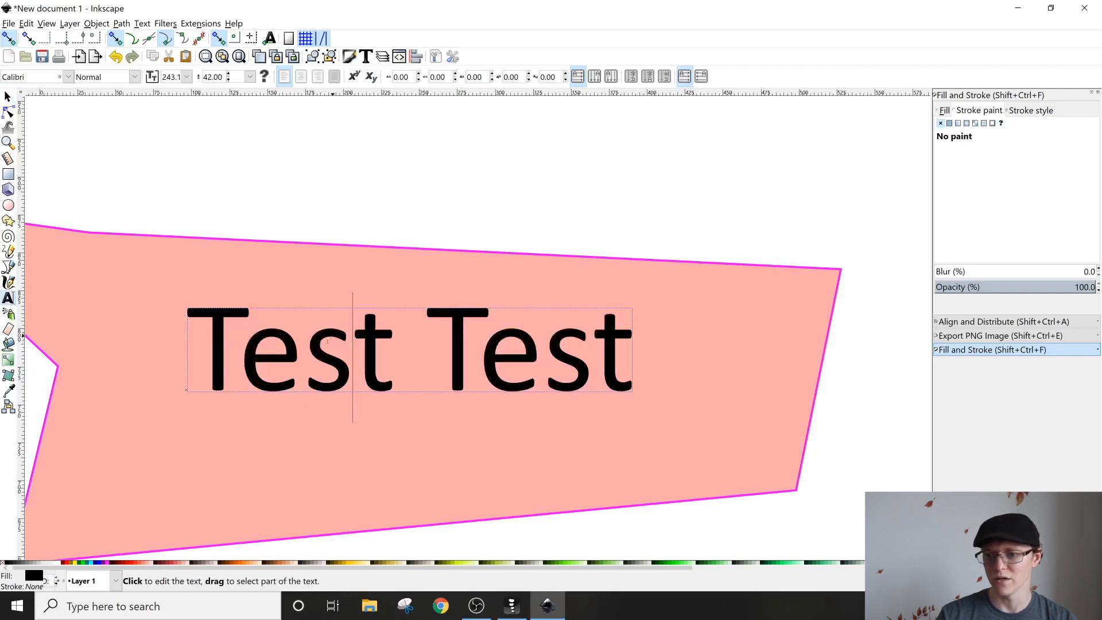
pyautogui.hotkey('ctrl', 'a')
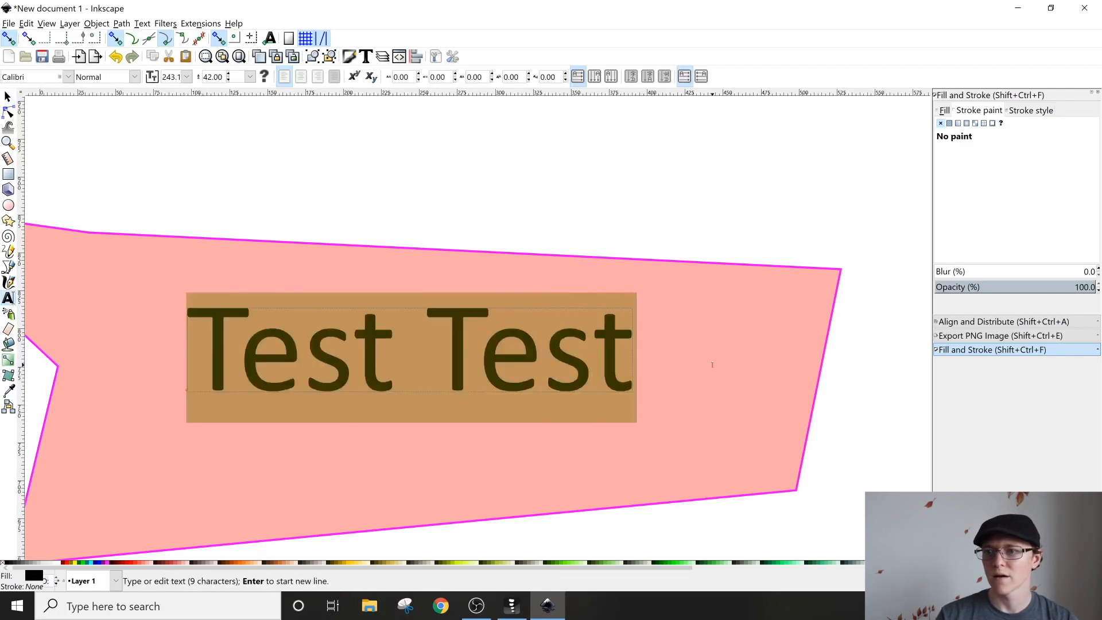
pyautogui.click(135, 77)
pyautogui.click(137, 80)
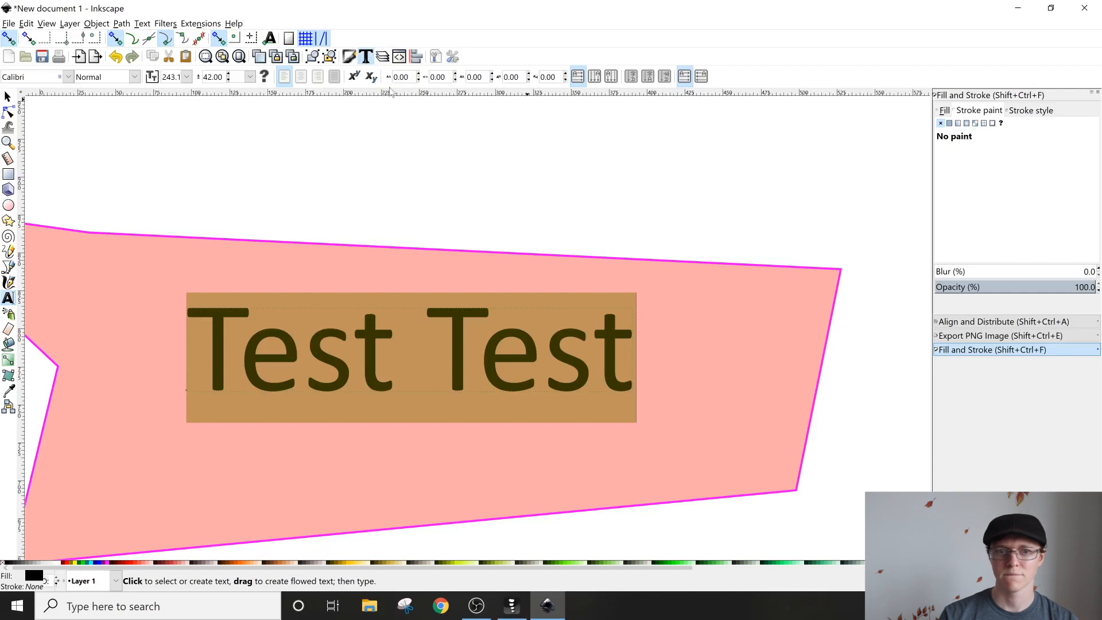
# View the Text and Font settings in an enlarged separate window, close it and deselect the text.
pyautogui.click(367, 57)
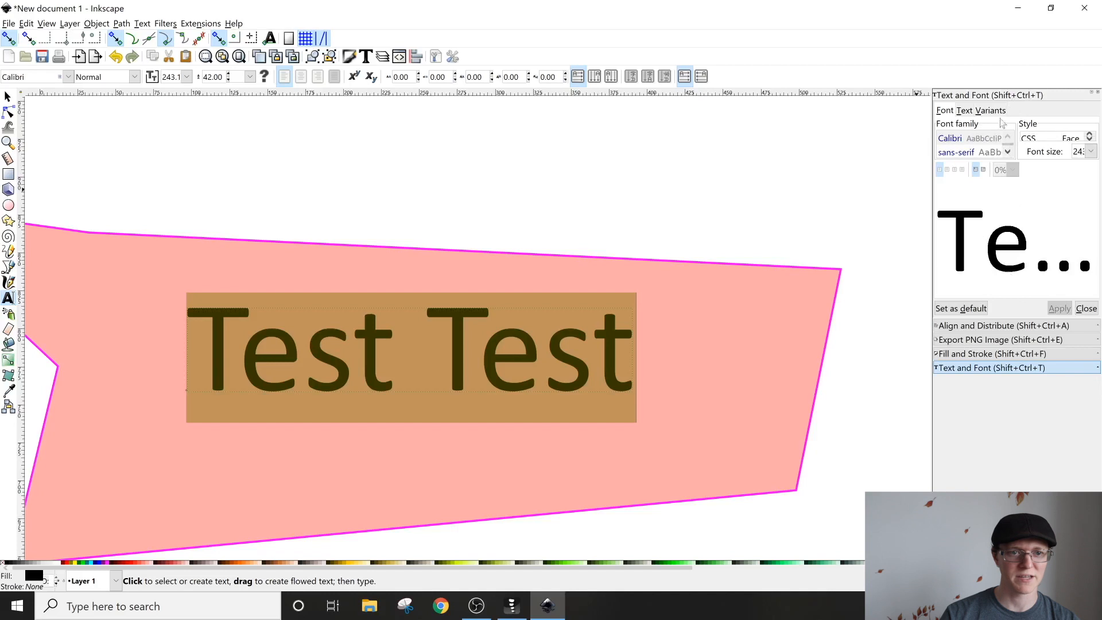
pyautogui.moveTo(1053, 95); pyautogui.dragTo(756, 195)
pyautogui.moveTo(673, 187); pyautogui.dragTo(567, 81)
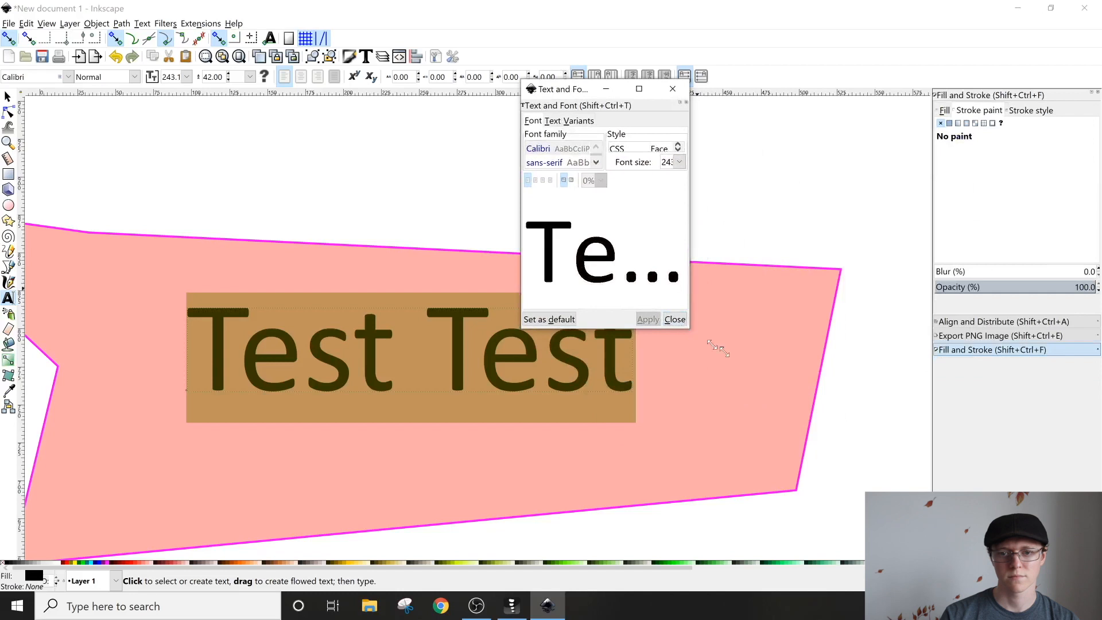
pyautogui.moveTo(719, 349); pyautogui.dragTo(910, 479)
pyautogui.click(889, 466)
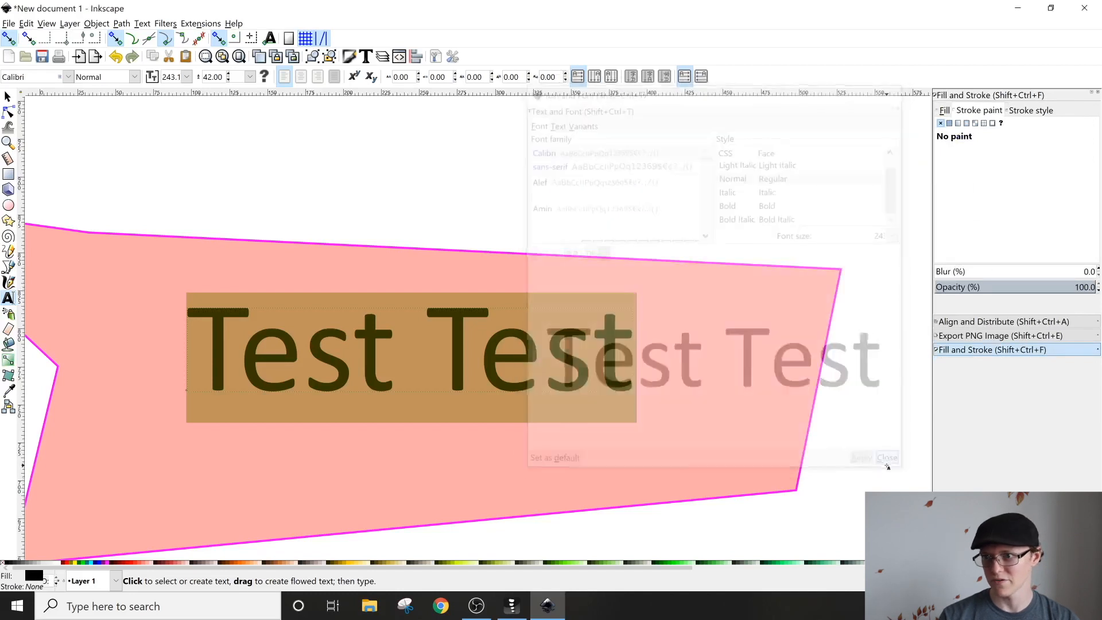
pyautogui.click(8, 98)
pyautogui.press('Escape')
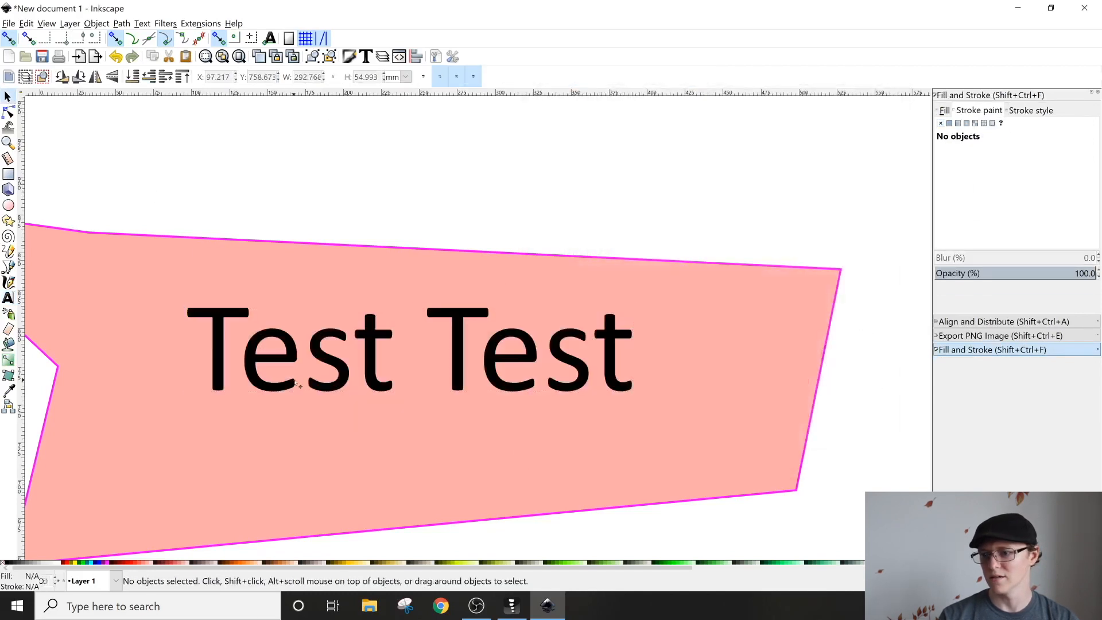
pyautogui.scroll(-2, 300, 379)
pyautogui.moveTo(300, 400); pyautogui.dragTo(404, 353)
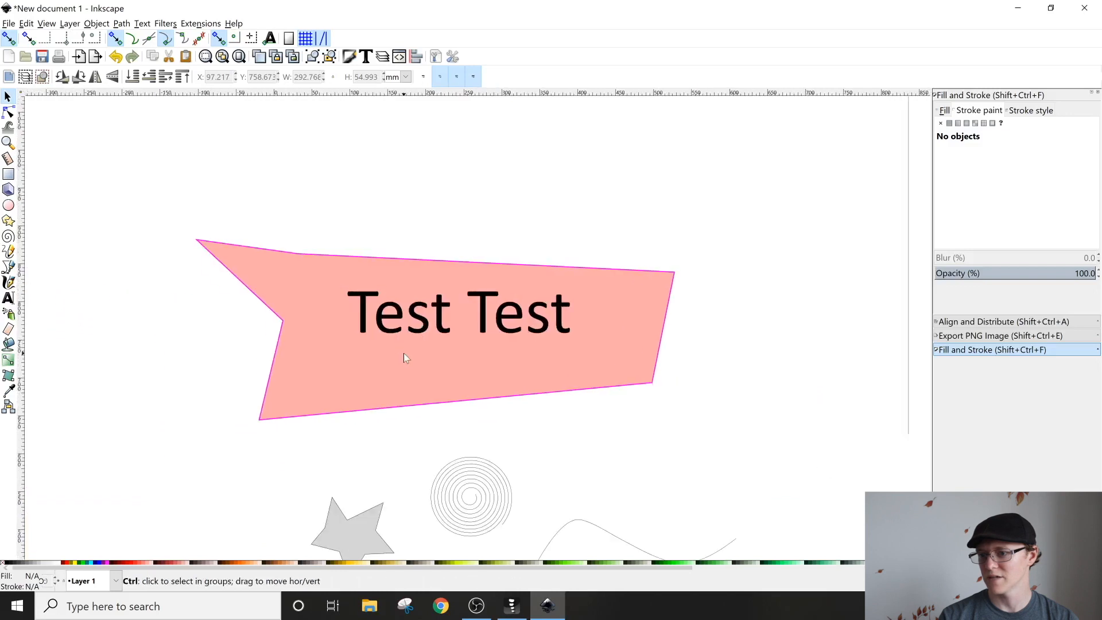
# Draw a circle about 25.5 mm across in the empty area to the upper left of the pink polygon.
pyautogui.click(10, 315)
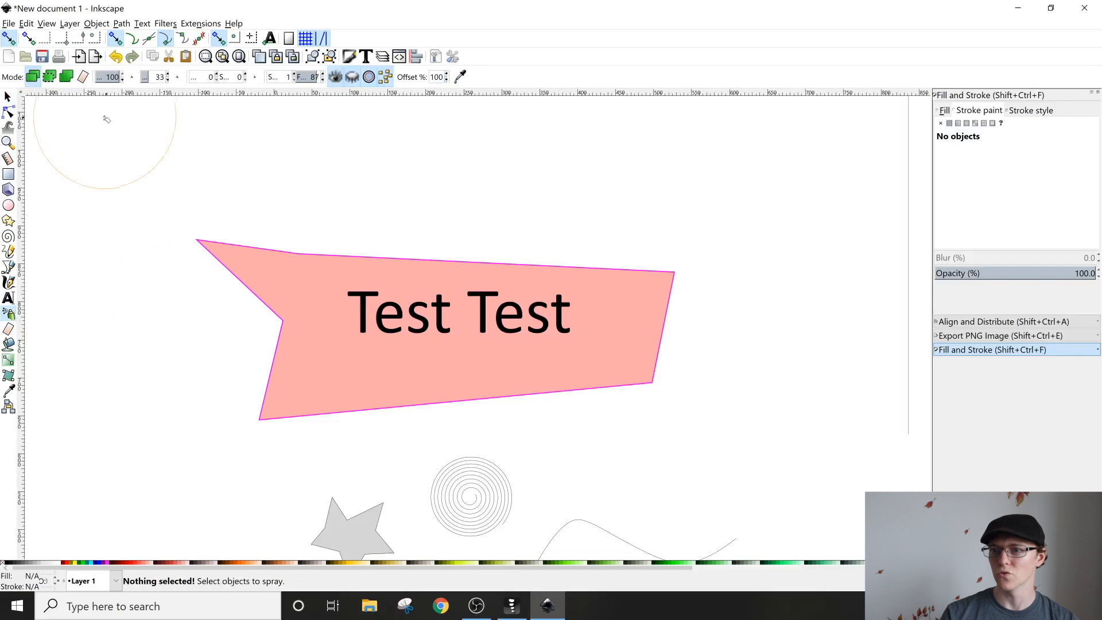
pyautogui.moveTo(97, 154); pyautogui.dragTo(306, 206)
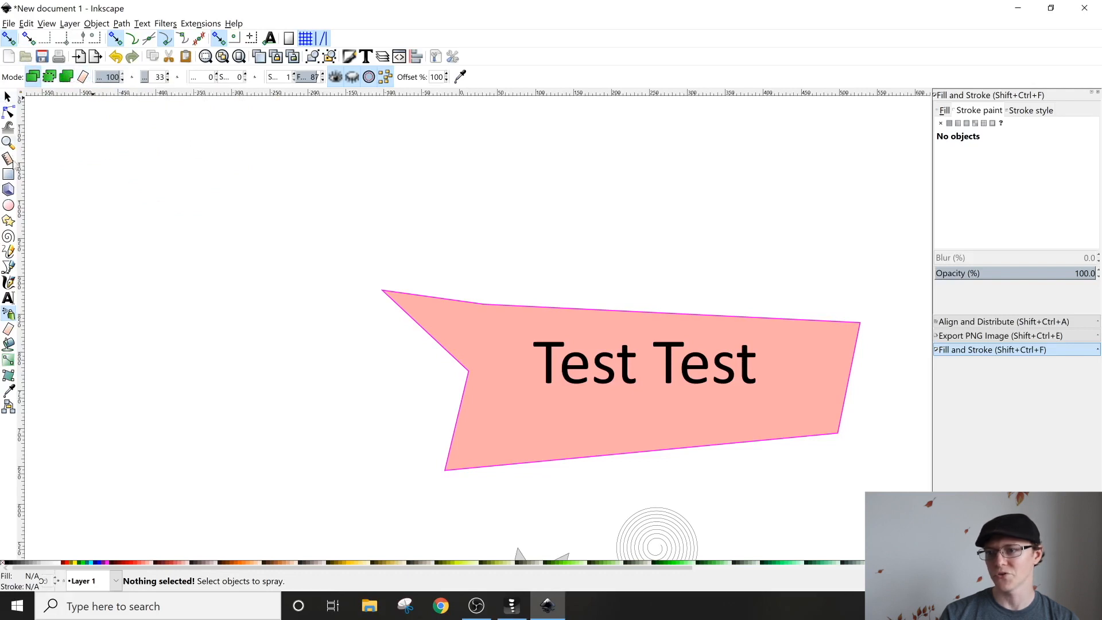
pyautogui.click(8, 205)
pyautogui.moveTo(202, 178)
pyautogui.mouseDown()
pyautogui.moveTo(246, 204)
pyautogui.moveTo(227, 212)
pyautogui.moveTo(223, 199)
pyautogui.mouseUp()
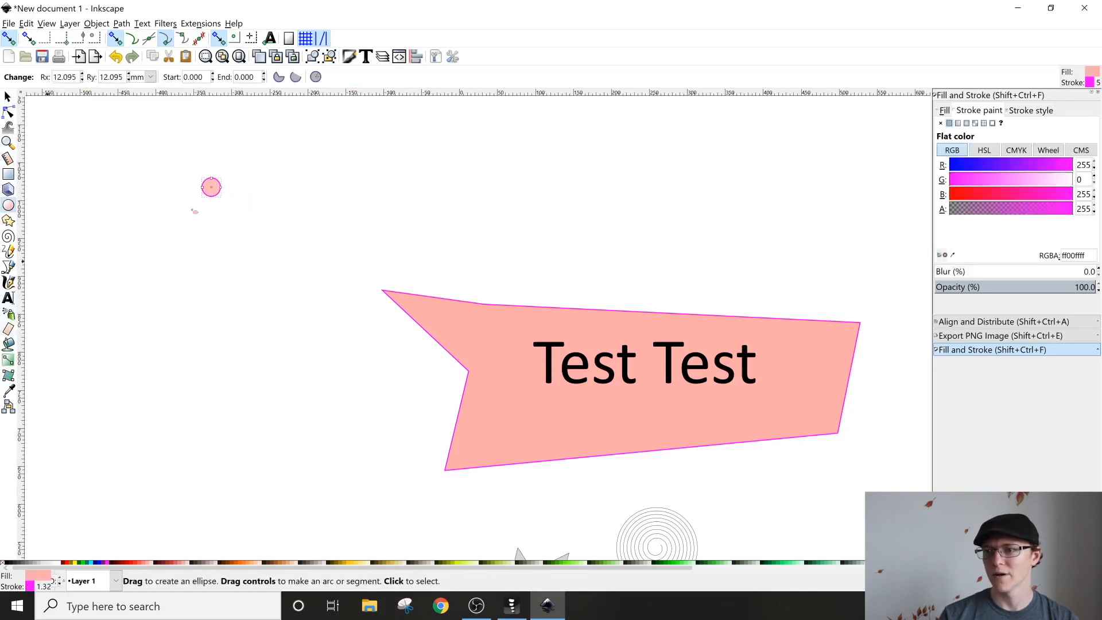
pyautogui.click(8, 96)
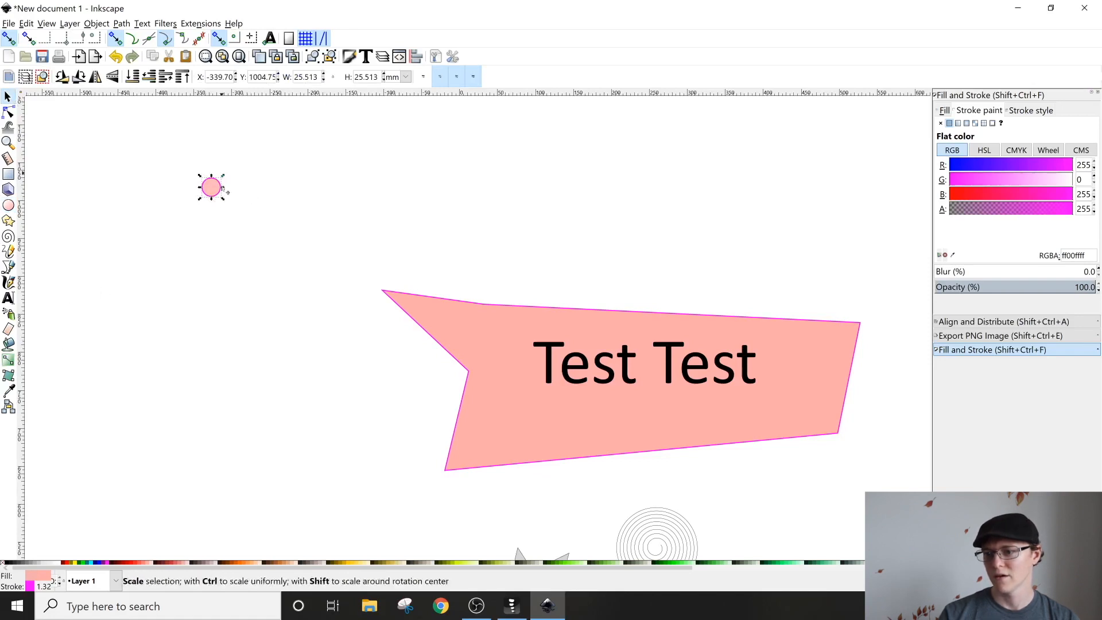
# Set the Spray tool's width to 56 and spray copies of the small circle across the empty area above the polygon.
pyautogui.click(8, 314)
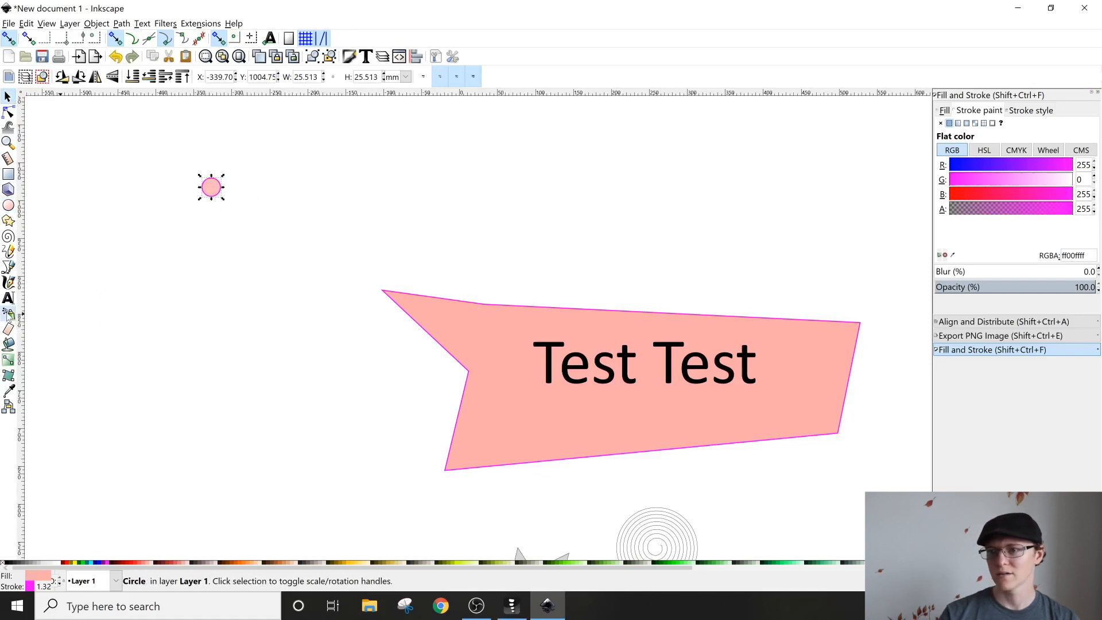
pyautogui.moveTo(318, 228); pyautogui.dragTo(183, 288)
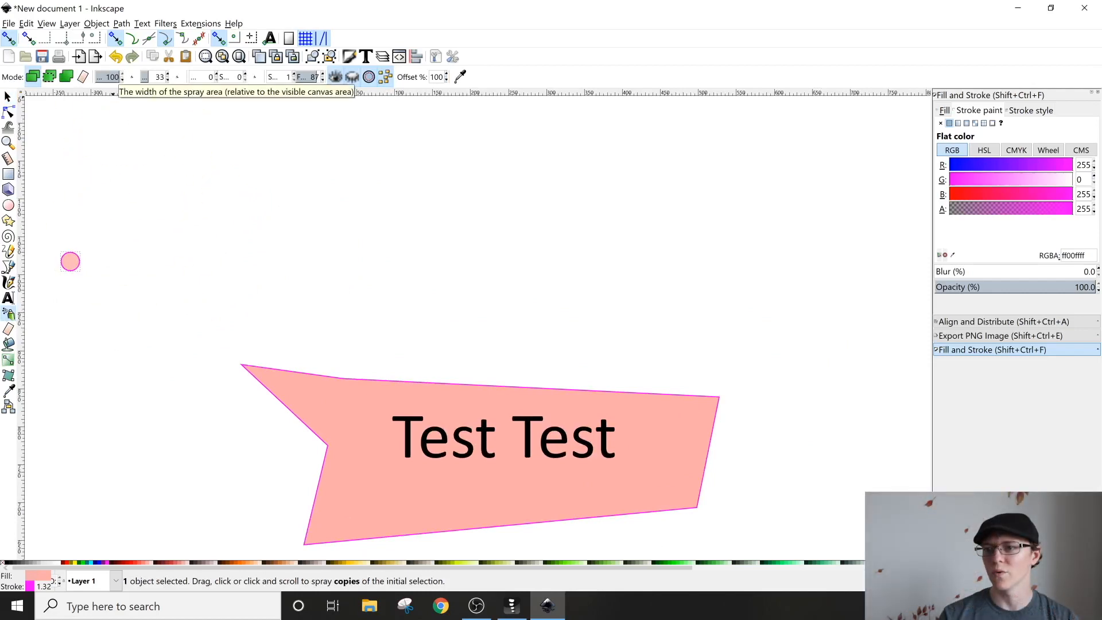
pyautogui.click(109, 77)
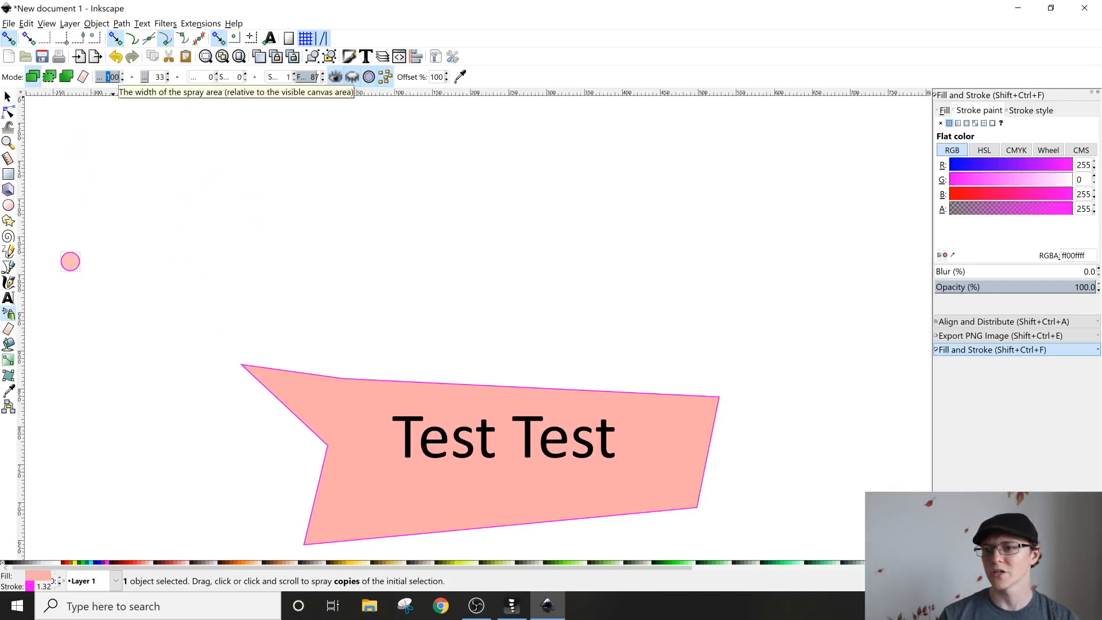
pyautogui.moveTo(102, 77); pyautogui.dragTo(111, 79)
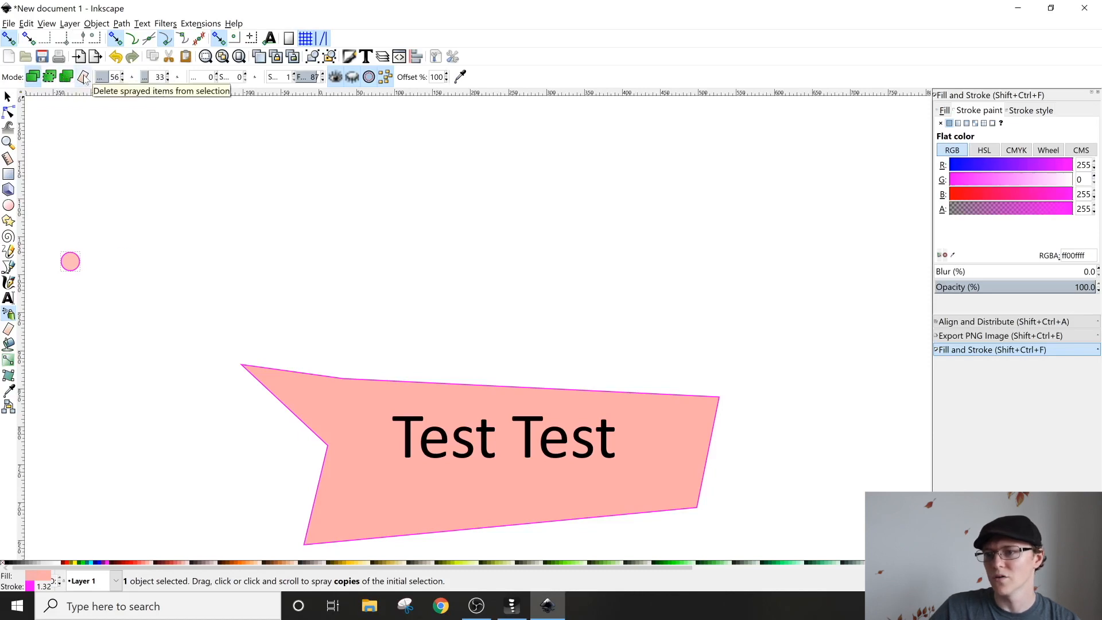
pyautogui.click(8, 97)
pyautogui.click(110, 239)
pyautogui.moveTo(109, 232); pyautogui.dragTo(40, 316)
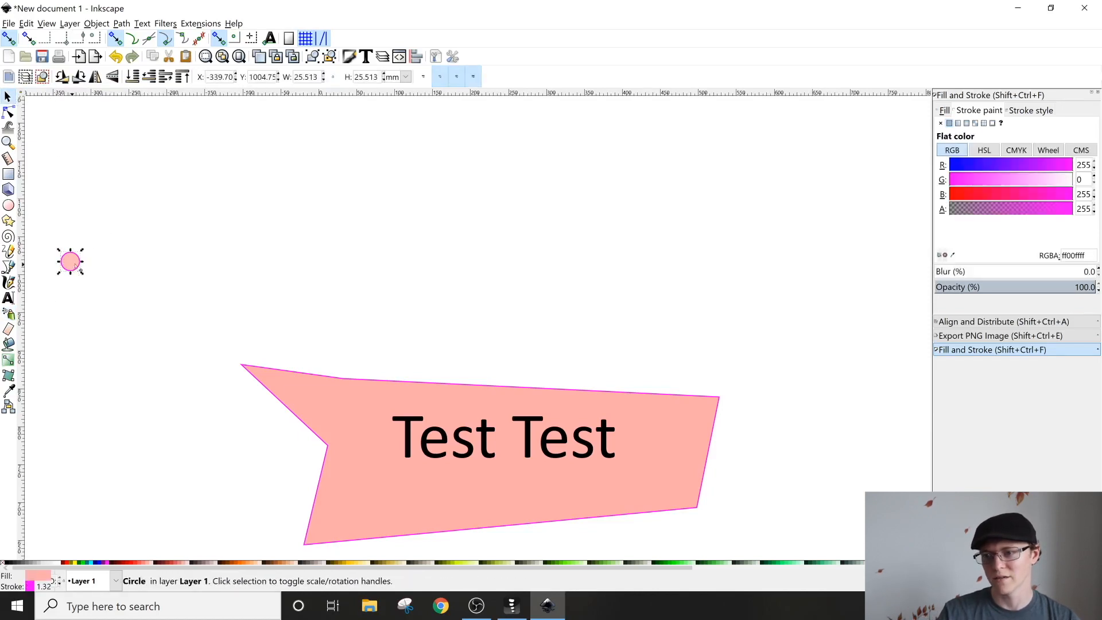
pyautogui.click(9, 314)
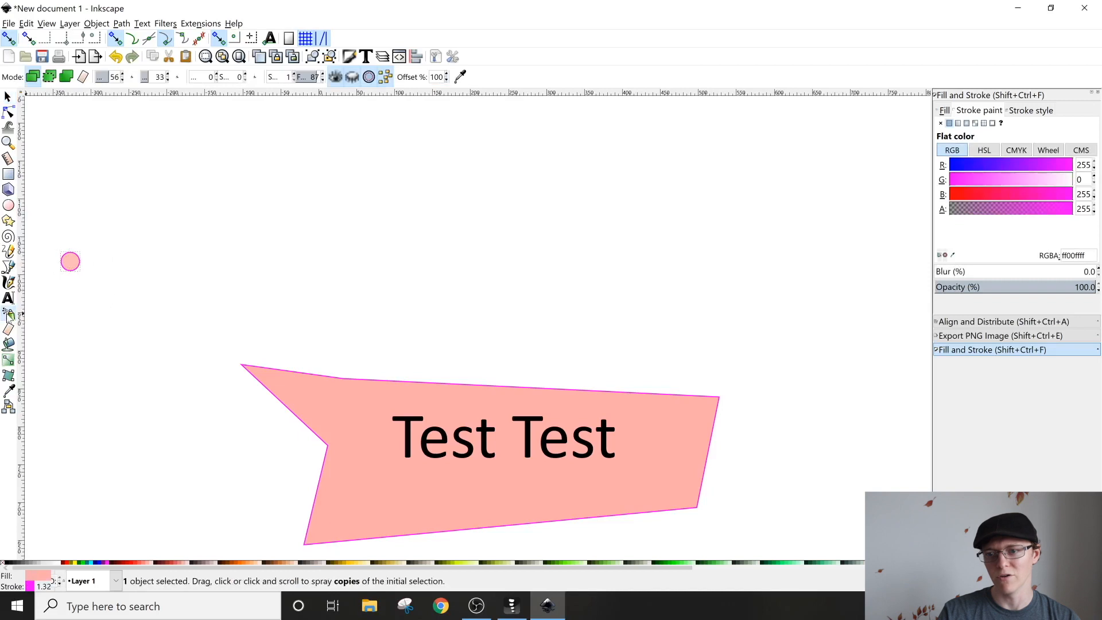
pyautogui.moveTo(239, 222)
pyautogui.mouseDown()
pyautogui.moveTo(419, 238)
pyautogui.moveTo(185, 224)
pyautogui.moveTo(516, 231)
pyautogui.moveTo(511, 205)
pyautogui.moveTo(685, 261)
pyautogui.moveTo(492, 266)
pyautogui.moveTo(238, 160)
pyautogui.moveTo(373, 167)
pyautogui.moveTo(136, 223)
pyautogui.moveTo(178, 187)
pyautogui.moveTo(389, 261)
pyautogui.moveTo(379, 208)
pyautogui.moveTo(717, 256)
pyautogui.moveTo(714, 320)
pyautogui.moveTo(689, 147)
pyautogui.moveTo(660, 217)
pyautogui.moveTo(366, 256)
pyautogui.moveTo(172, 320)
pyautogui.moveTo(595, 184)
pyautogui.moveTo(480, 184)
pyautogui.moveTo(337, 224)
pyautogui.mouseUp()
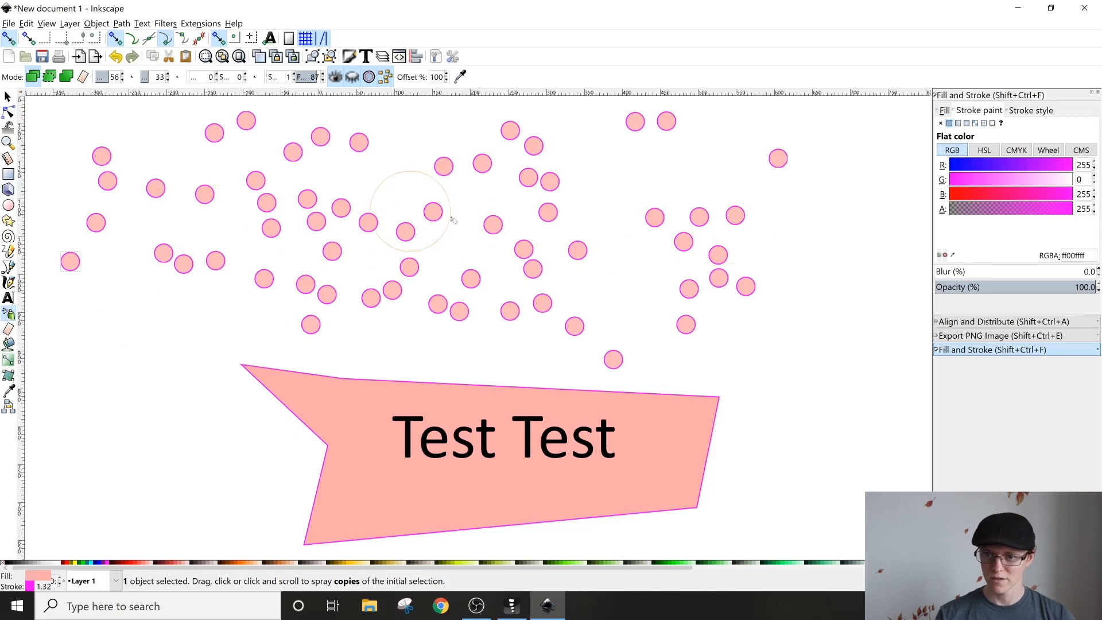
# Undo the sprayed copies and the small circle.
pyautogui.hotkey('ctrl', 'z')
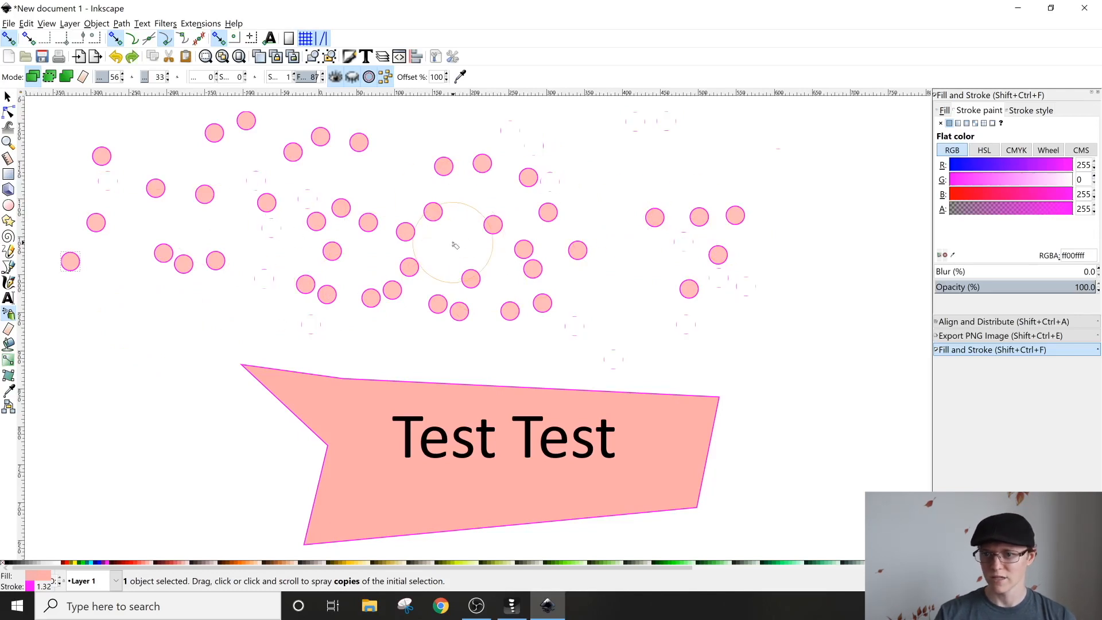
pyautogui.scroll(-2, 436, 212)
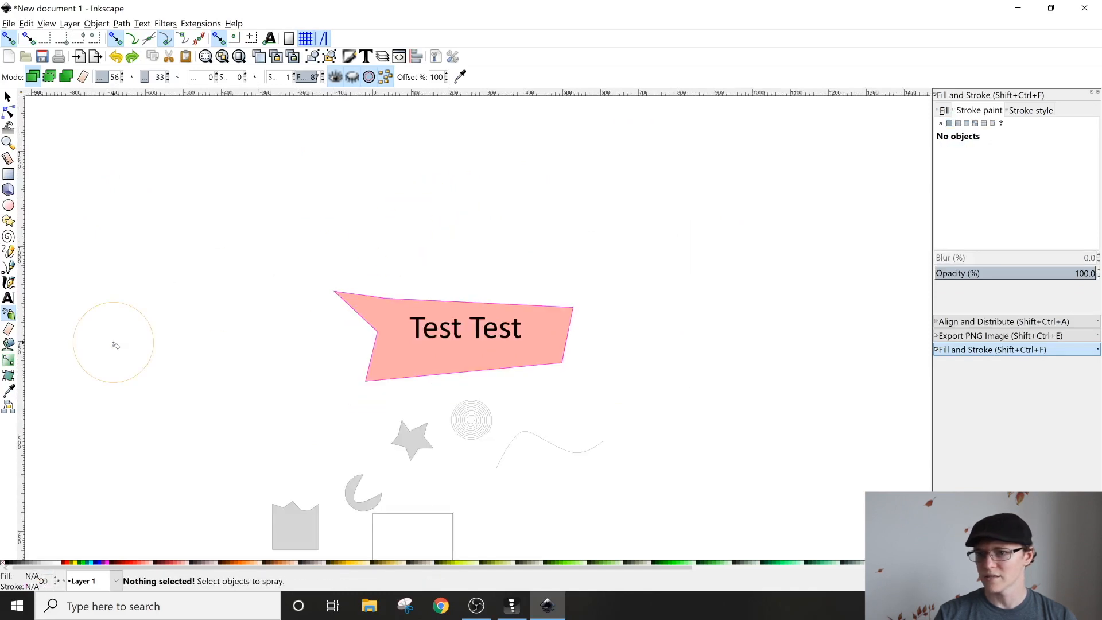
pyautogui.scroll(1, 192, 316)
pyautogui.moveTo(302, 320); pyautogui.dragTo(137, 328)
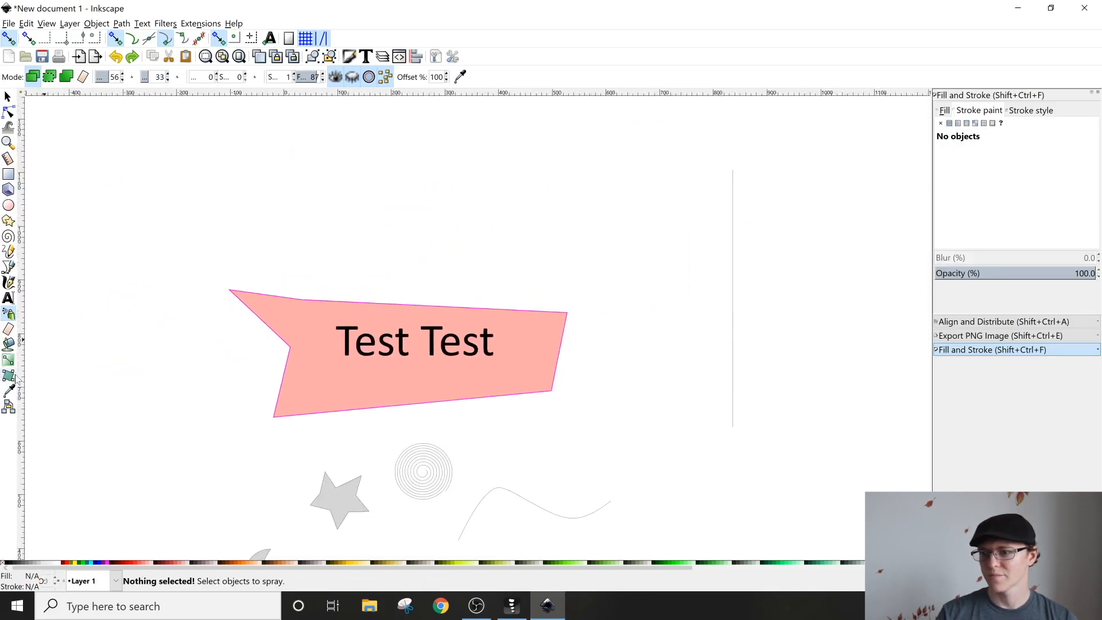
# Try erasing across the left part of the pink polygon and the text with the Eraser at width 0.
pyautogui.click(8, 329)
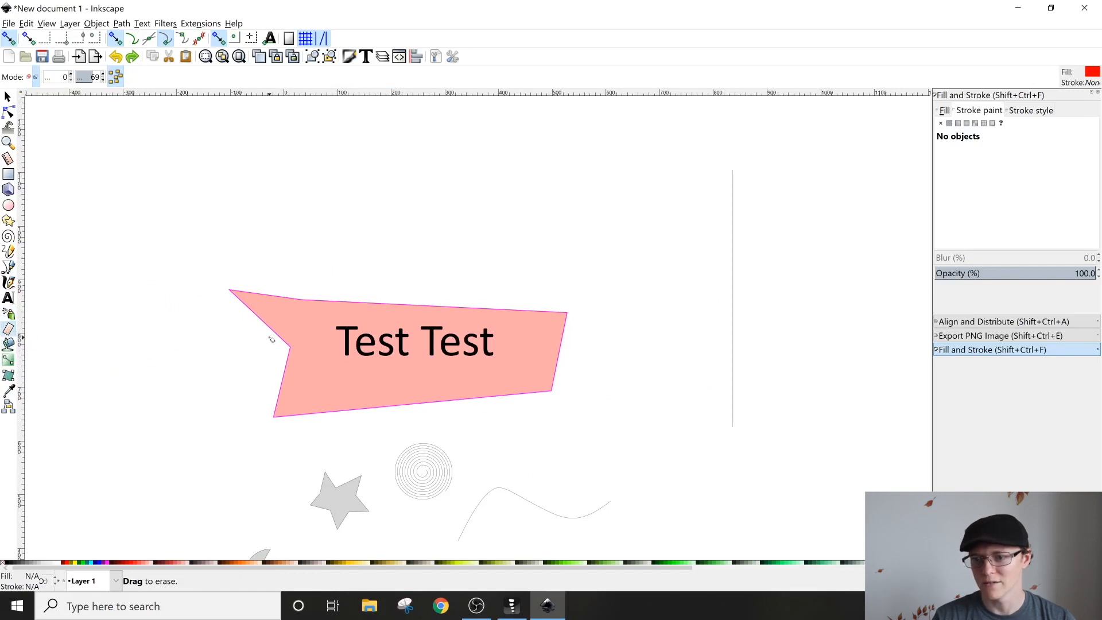
pyautogui.moveTo(274, 280); pyautogui.dragTo(249, 359)
pyautogui.moveTo(283, 316); pyautogui.dragTo(357, 352)
pyautogui.moveTo(329, 312); pyautogui.dragTo(190, 367)
pyautogui.moveTo(293, 274)
pyautogui.mouseDown()
pyautogui.moveTo(295, 426)
pyautogui.moveTo(408, 359)
pyautogui.mouseUp()
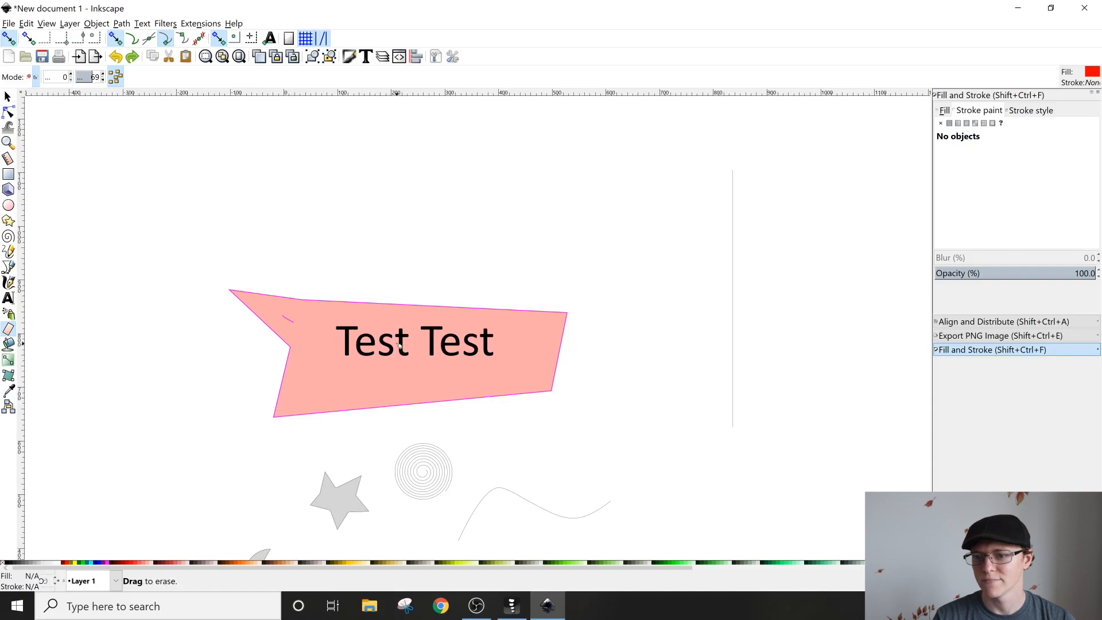
# Set the eraser width to 100 and cut areas out of the polygon's upper-left part and the first "Test".
pyautogui.moveTo(47, 77); pyautogui.dragTo(71, 78)
pyautogui.moveTo(317, 307)
pyautogui.mouseDown()
pyautogui.moveTo(240, 358)
pyautogui.moveTo(324, 343)
pyautogui.mouseUp()
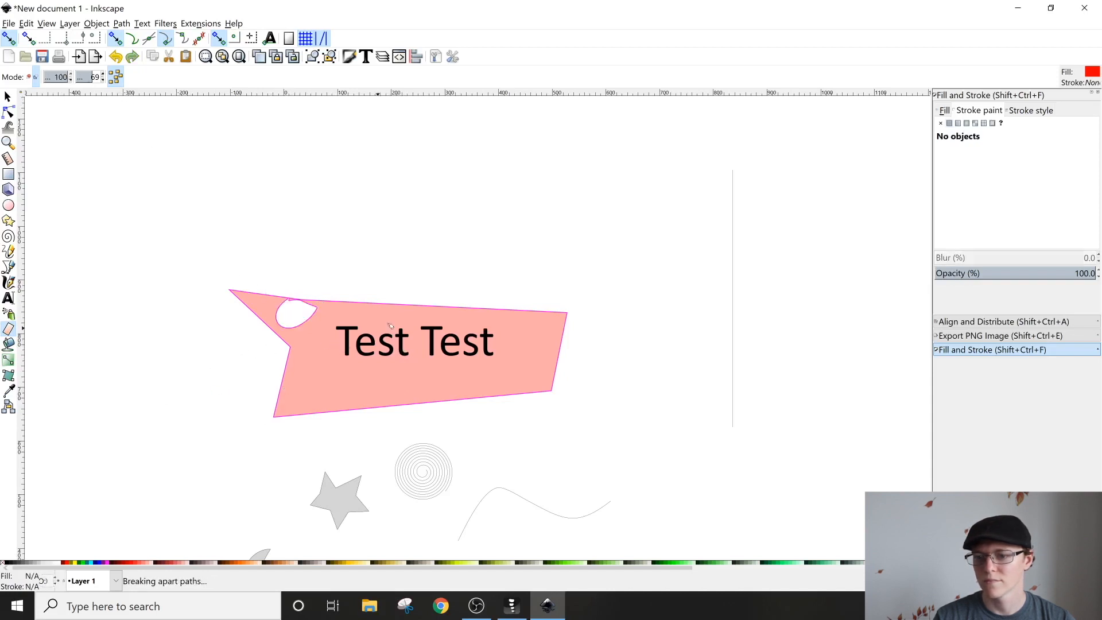
pyautogui.moveTo(403, 325); pyautogui.dragTo(368, 304)
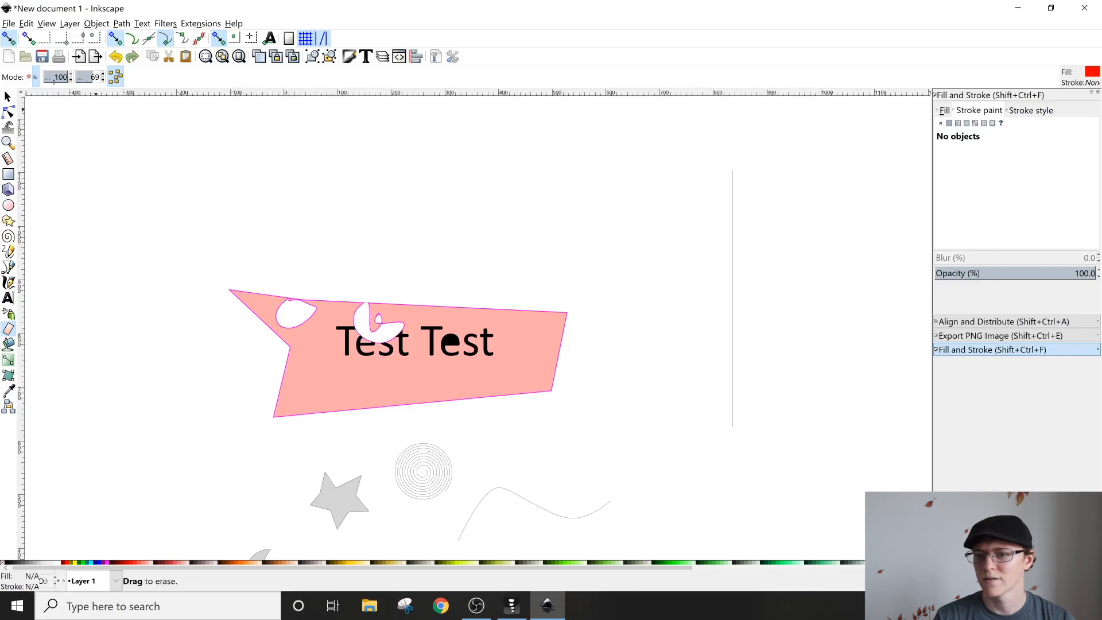
# Switch the Eraser to deleting whole objects, remove the pink polygon with it, and undo the erasures.
pyautogui.click(28, 76)
pyautogui.moveTo(376, 287)
pyautogui.mouseDown()
pyautogui.moveTo(143, 453)
pyautogui.moveTo(209, 476)
pyautogui.mouseUp()
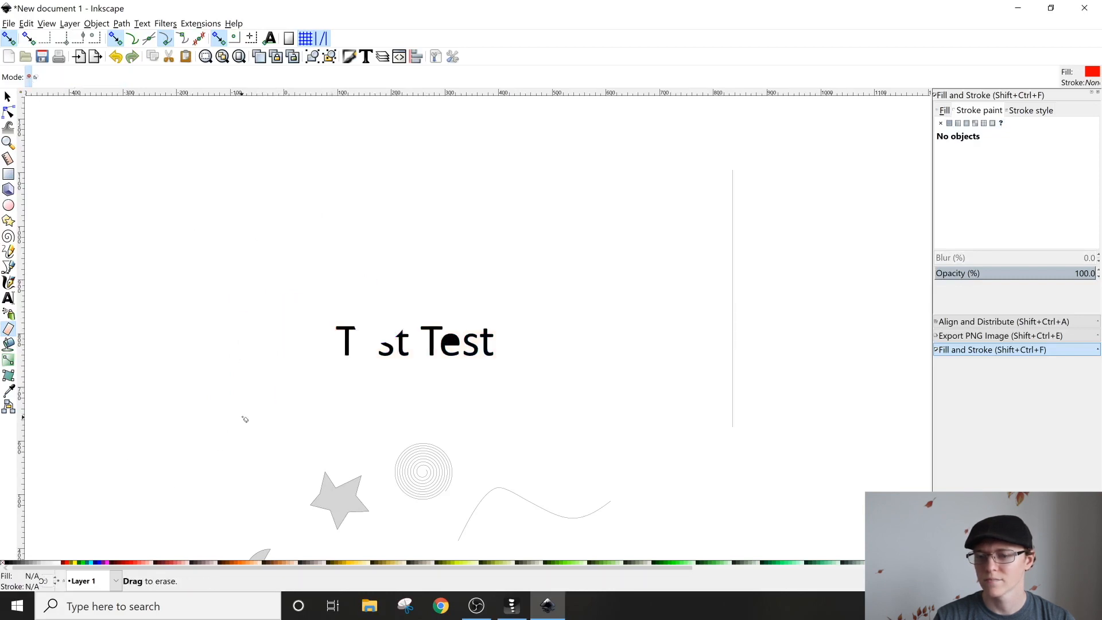
pyautogui.hotkey('ctrl', 'z')
pyautogui.hotkey('ctrl', 'z')
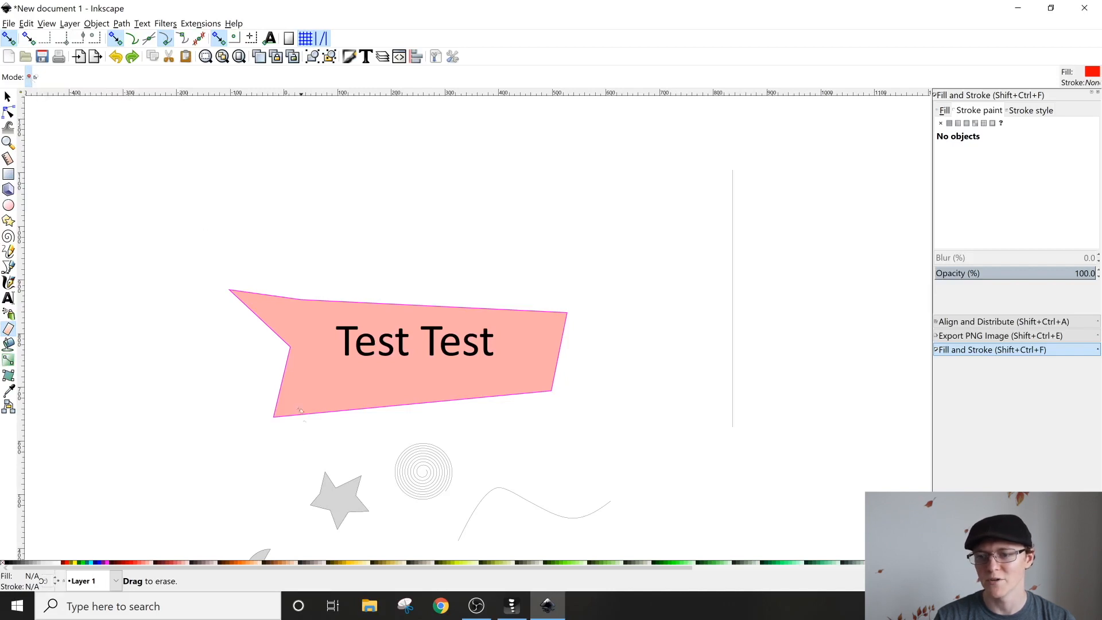
pyautogui.moveTo(271, 248); pyautogui.dragTo(233, 401)
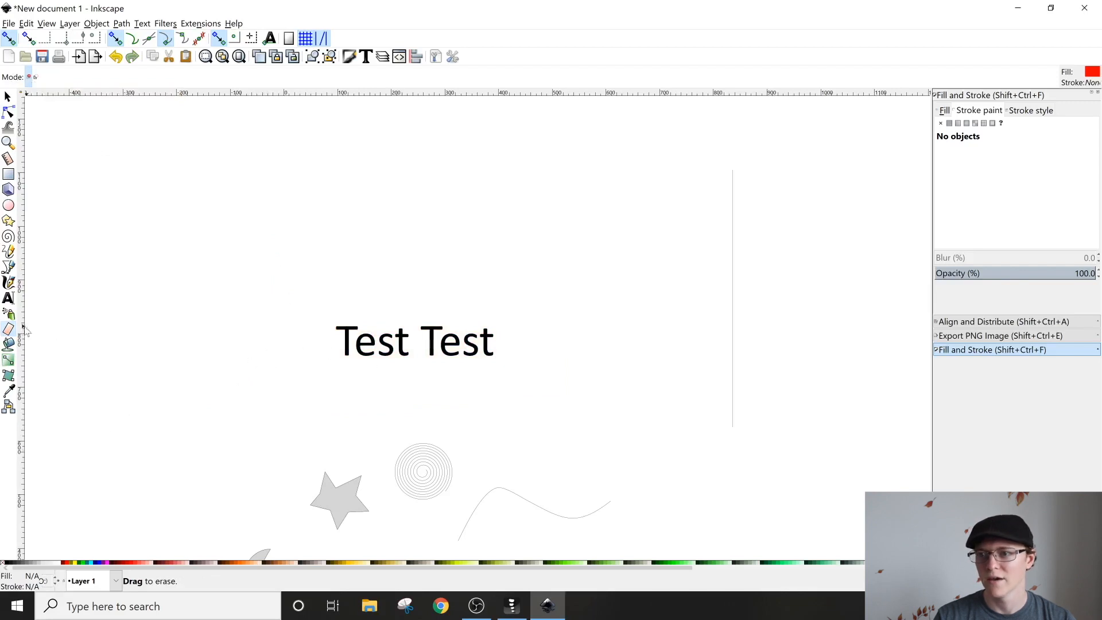
pyautogui.hotkey('ctrl', 'z')
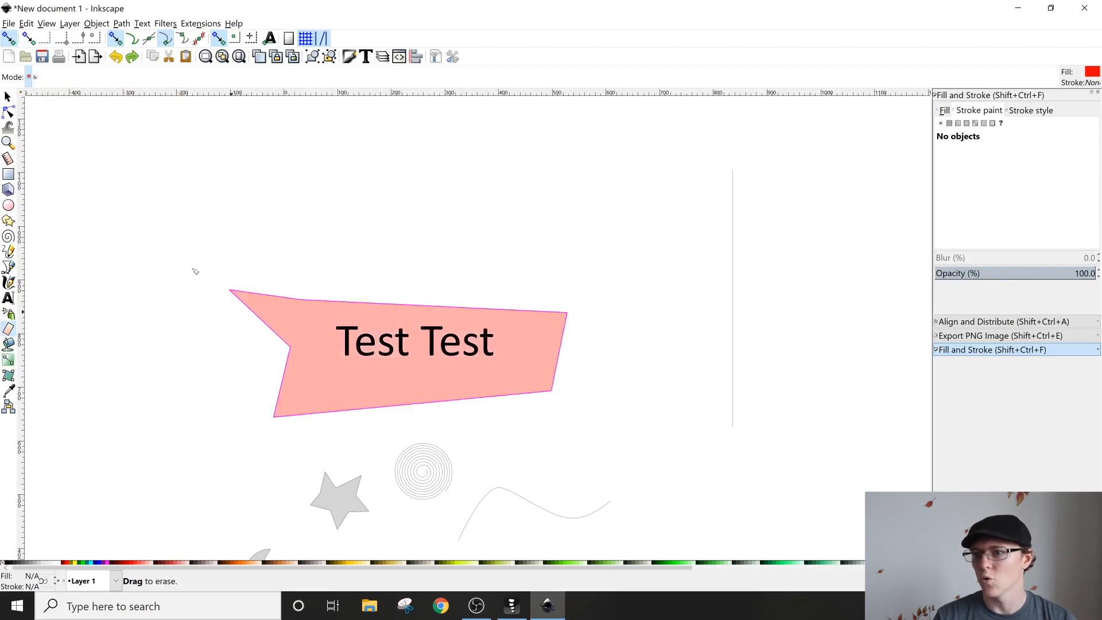
# Return the Eraser to cutting mode at width 100, erase diagonal strokes across the polygon and text, and undo them.
pyautogui.click(35, 79)
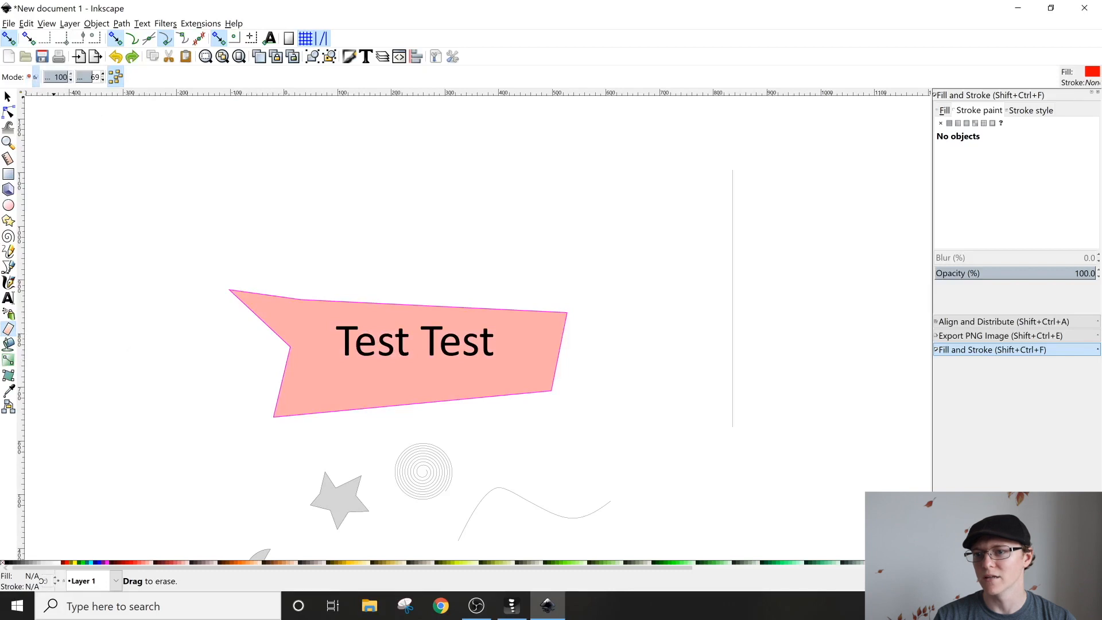
pyautogui.click(60, 77)
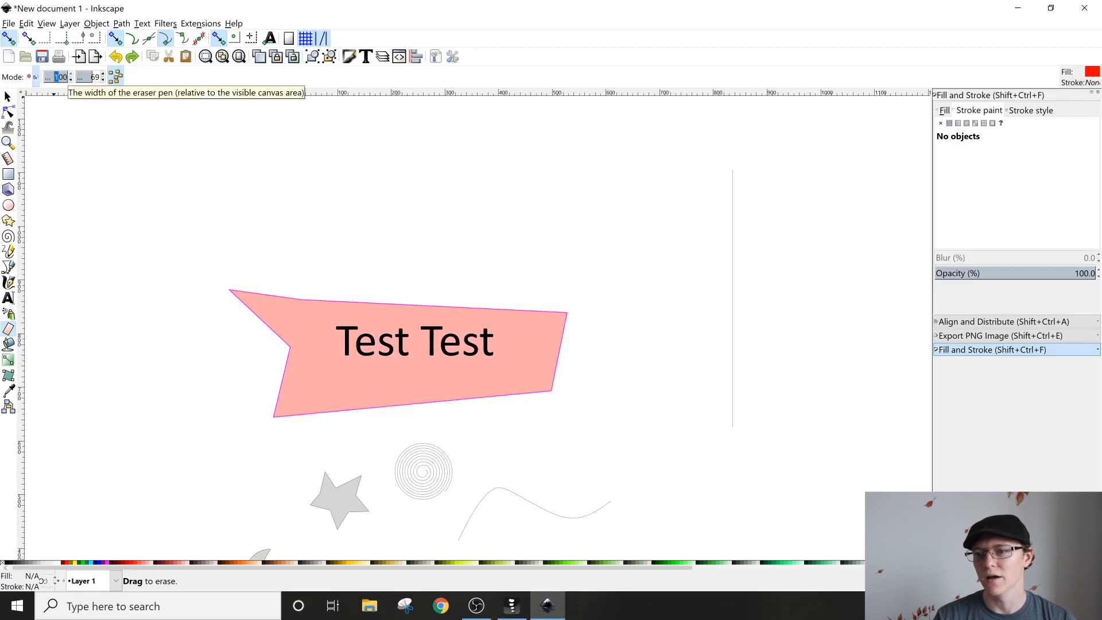
pyautogui.moveTo(187, 222)
pyautogui.mouseDown()
pyautogui.moveTo(251, 217)
pyautogui.moveTo(284, 266)
pyautogui.moveTo(224, 274)
pyautogui.moveTo(152, 241)
pyautogui.moveTo(151, 201)
pyautogui.mouseUp()
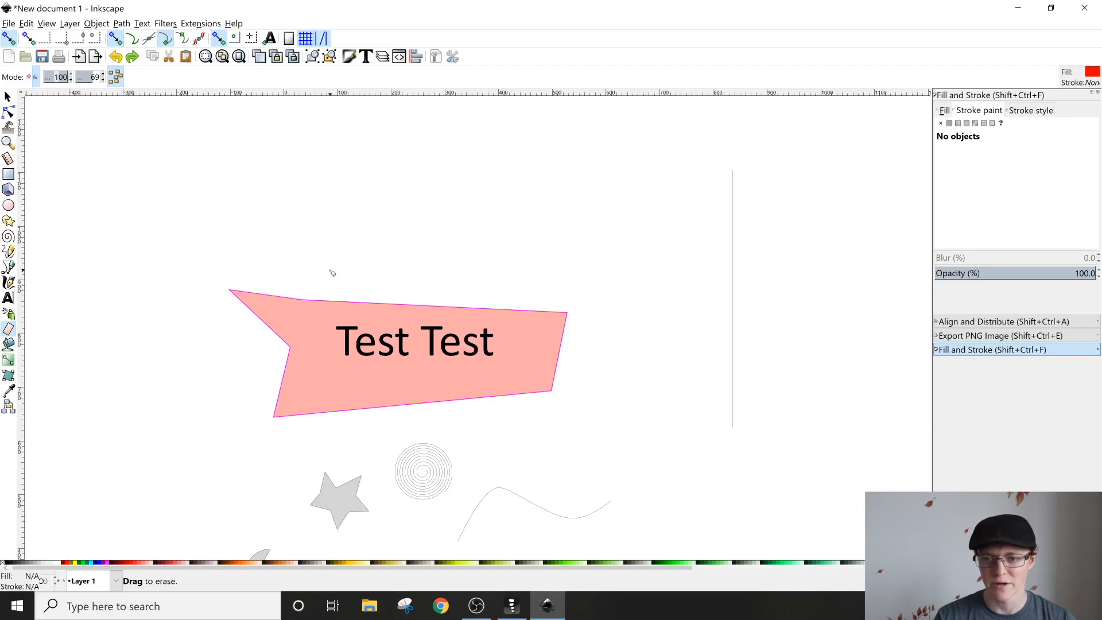
pyautogui.moveTo(395, 273)
pyautogui.mouseDown()
pyautogui.moveTo(482, 283)
pyautogui.moveTo(568, 346)
pyautogui.moveTo(594, 410)
pyautogui.moveTo(585, 504)
pyautogui.mouseUp()
pyautogui.moveTo(340, 215); pyautogui.dragTo(435, 345)
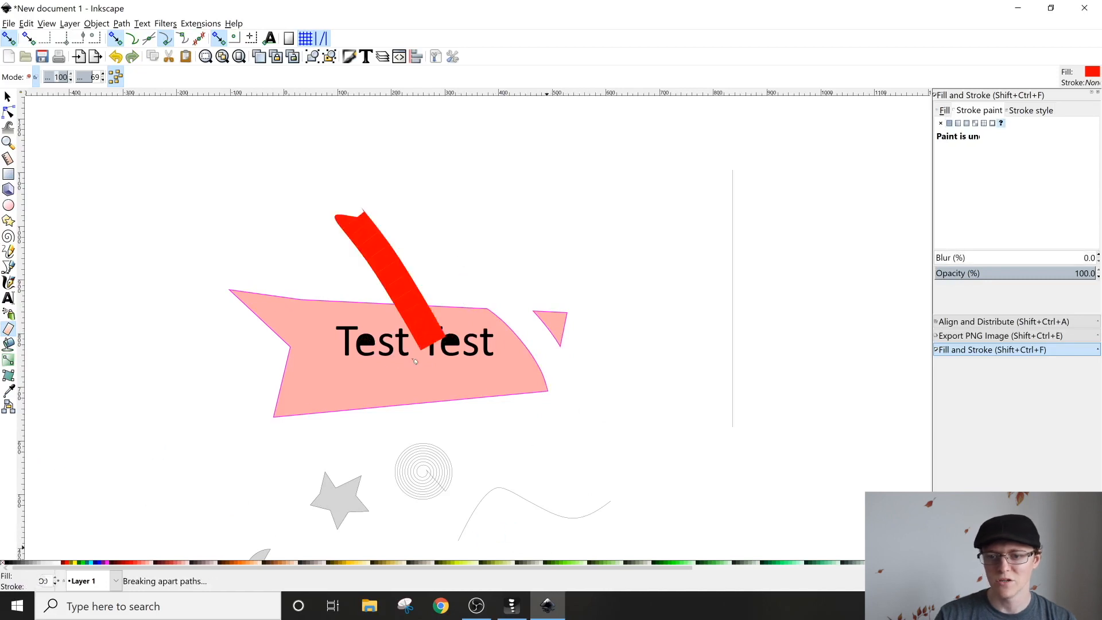
pyautogui.hotkey('ctrl', 'z')
pyautogui.hotkey('ctrl', 'z')
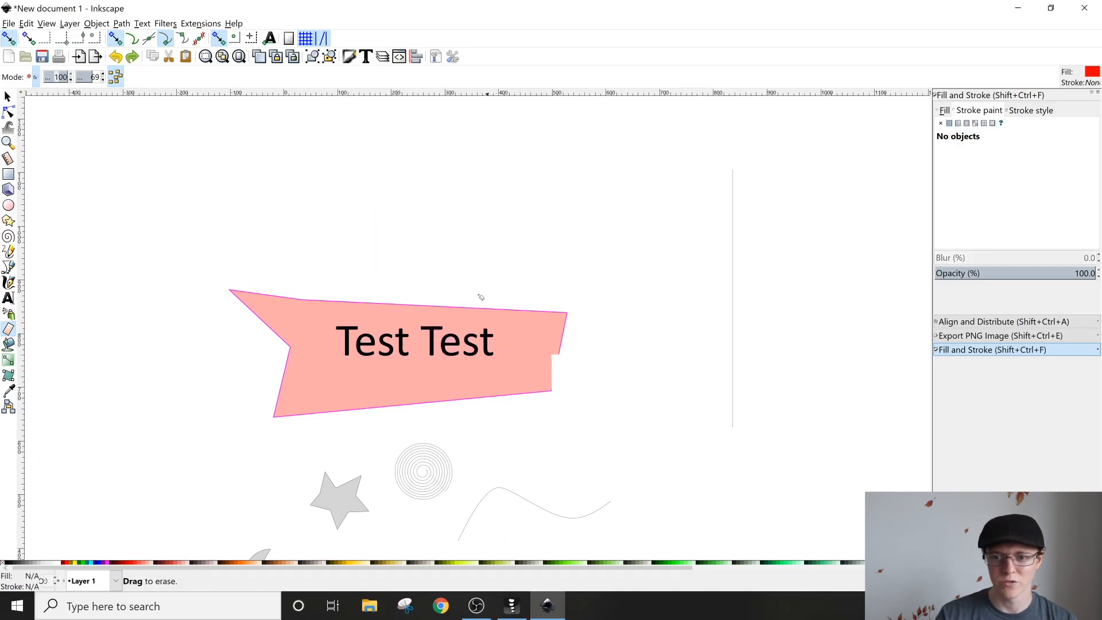
# Cut a wide curved stroke down through the polygon's right part with the Eraser and try moving the separated right piece.
pyautogui.moveTo(441, 235)
pyautogui.mouseDown()
pyautogui.moveTo(510, 369)
pyautogui.moveTo(534, 475)
pyautogui.mouseUp()
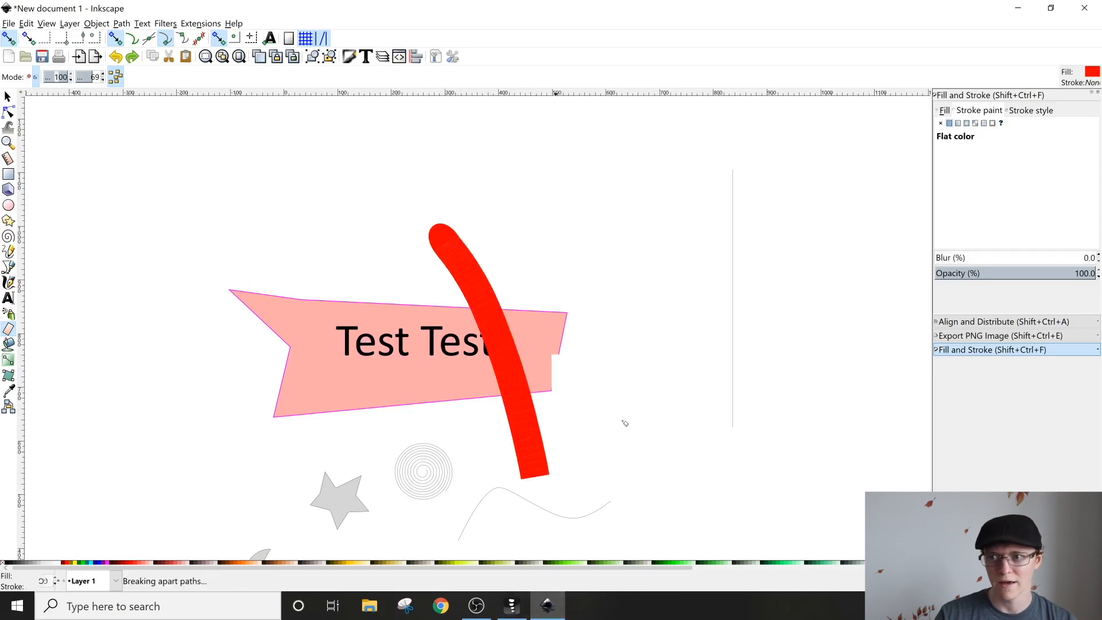
pyautogui.press('s')
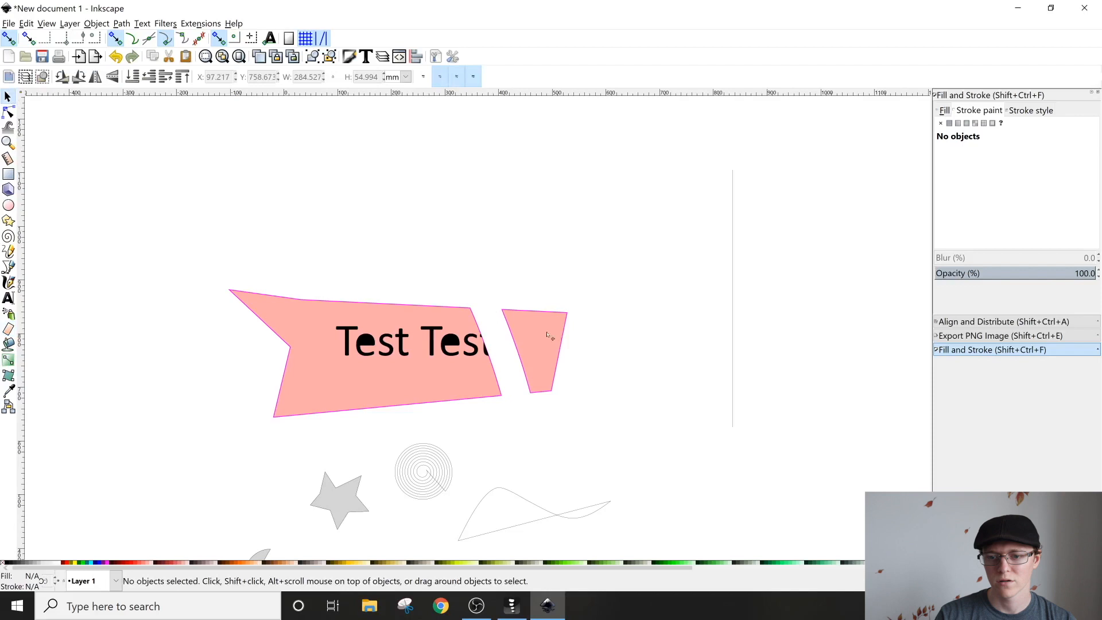
pyautogui.click(544, 353)
pyautogui.moveTo(537, 344); pyautogui.dragTo(535, 319)
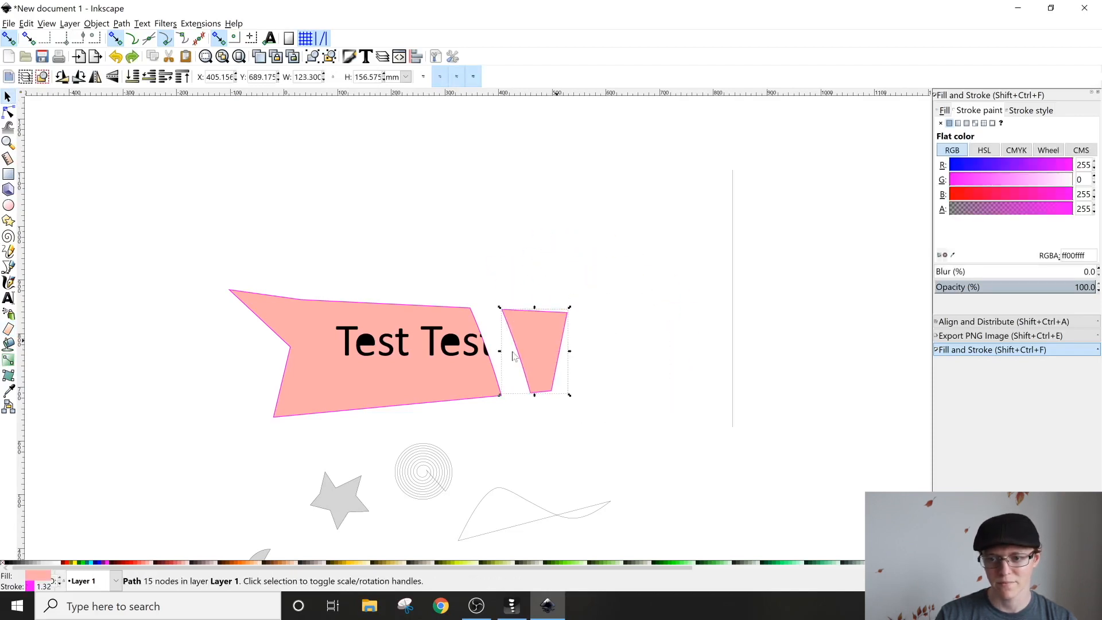
pyautogui.click(360, 374)
pyautogui.click(597, 363)
pyautogui.moveTo(539, 353)
pyautogui.mouseDown()
pyautogui.moveTo(556, 346)
pyautogui.moveTo(541, 361)
pyautogui.mouseUp()
pyautogui.click(409, 375)
# Undo the piece's moves and the eraser cuts to restore the polygon and text.
pyautogui.hotkey('ctrl', 'z')
pyautogui.hotkey('ctrl', 'z')
pyautogui.hotkey('ctrl', 'z')
pyautogui.hotkey('ctrl', 'z')
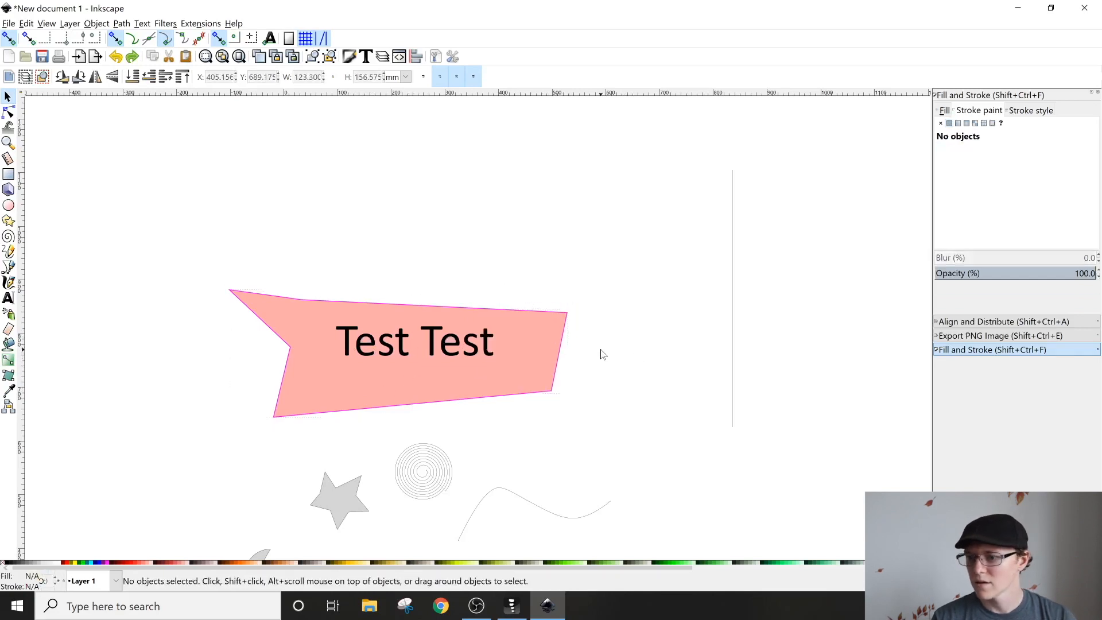
# Draw a rectangle about 274 mm wide and 147 mm high above the left part of the pink polygon.
pyautogui.click(9, 329)
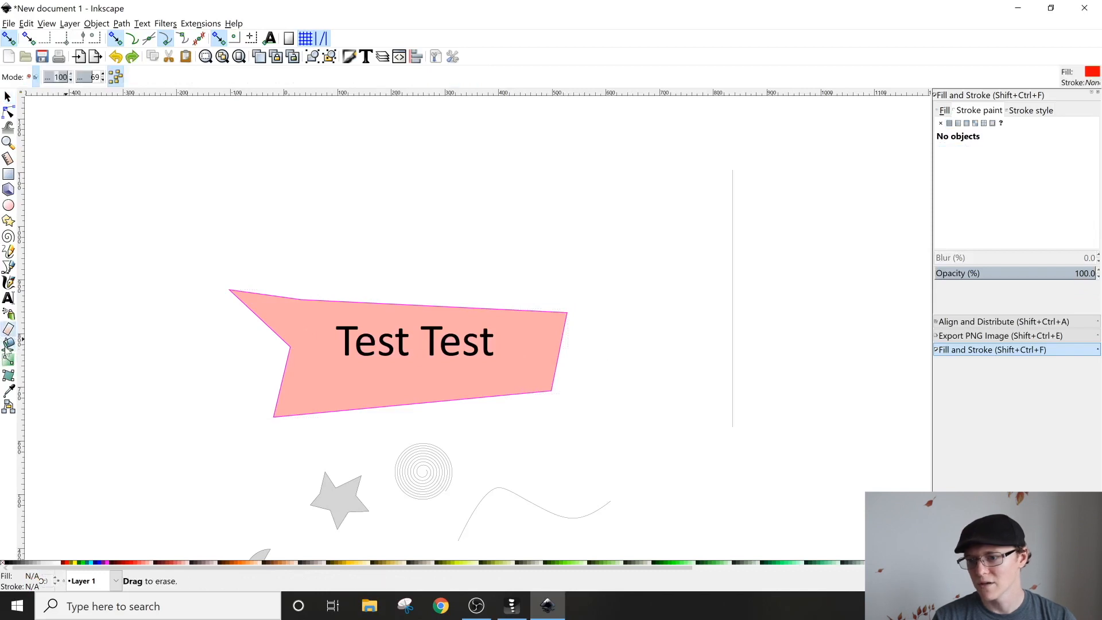
pyautogui.click(9, 344)
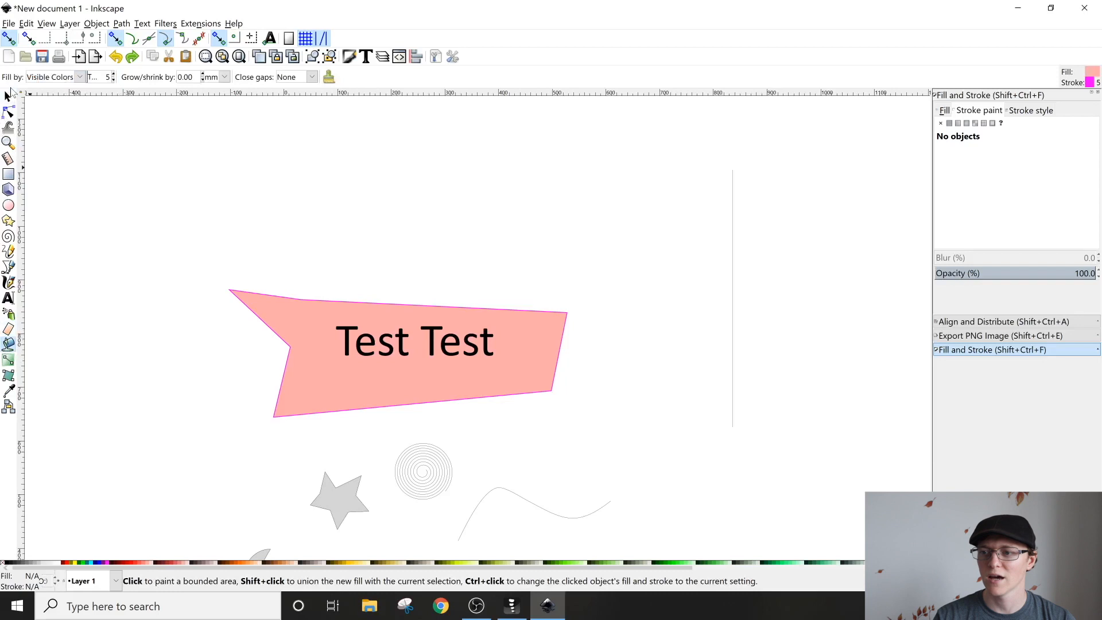
pyautogui.click(9, 175)
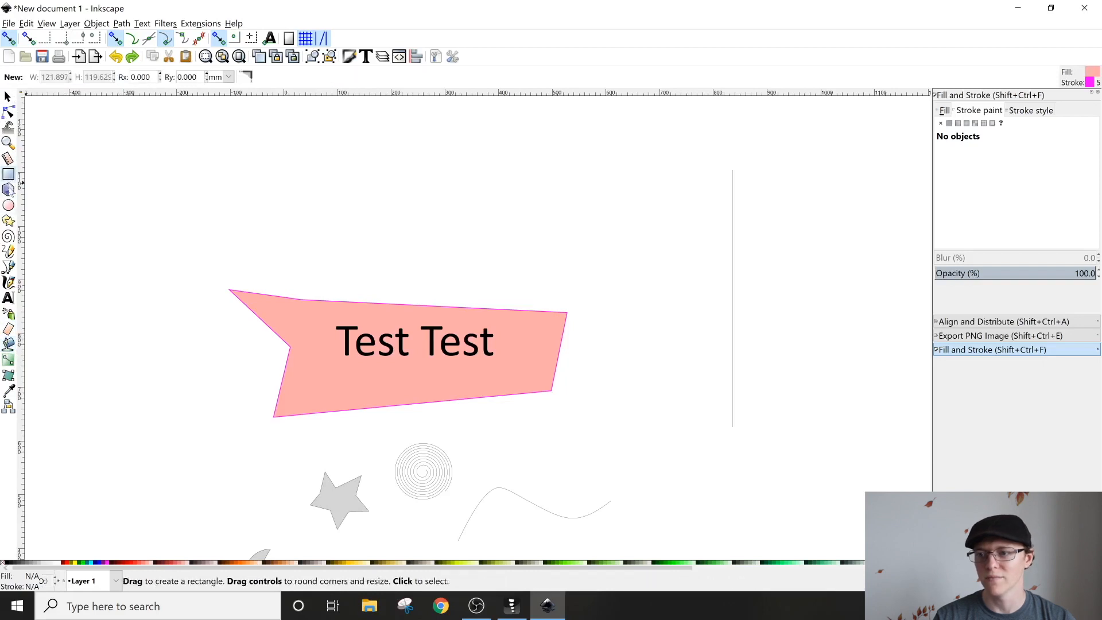
pyautogui.moveTo(182, 178)
pyautogui.mouseDown()
pyautogui.moveTo(298, 239)
pyautogui.moveTo(267, 257)
pyautogui.moveTo(329, 256)
pyautogui.mouseUp()
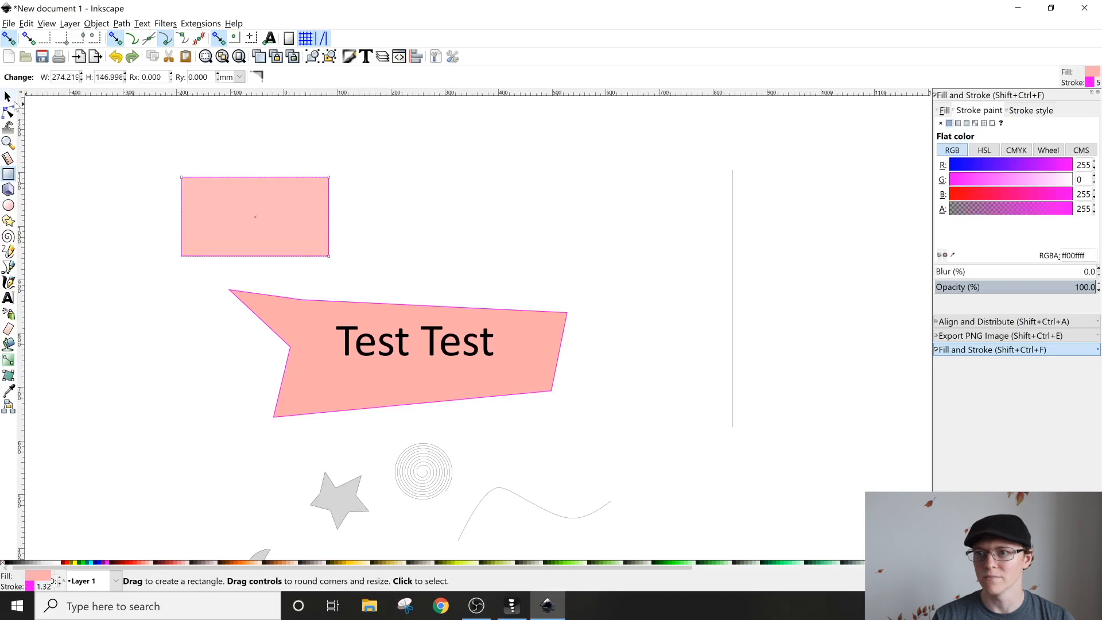
# Convert the new pink rectangle from a shape object to an editable path.
pyautogui.click(8, 96)
pyautogui.click(121, 24)
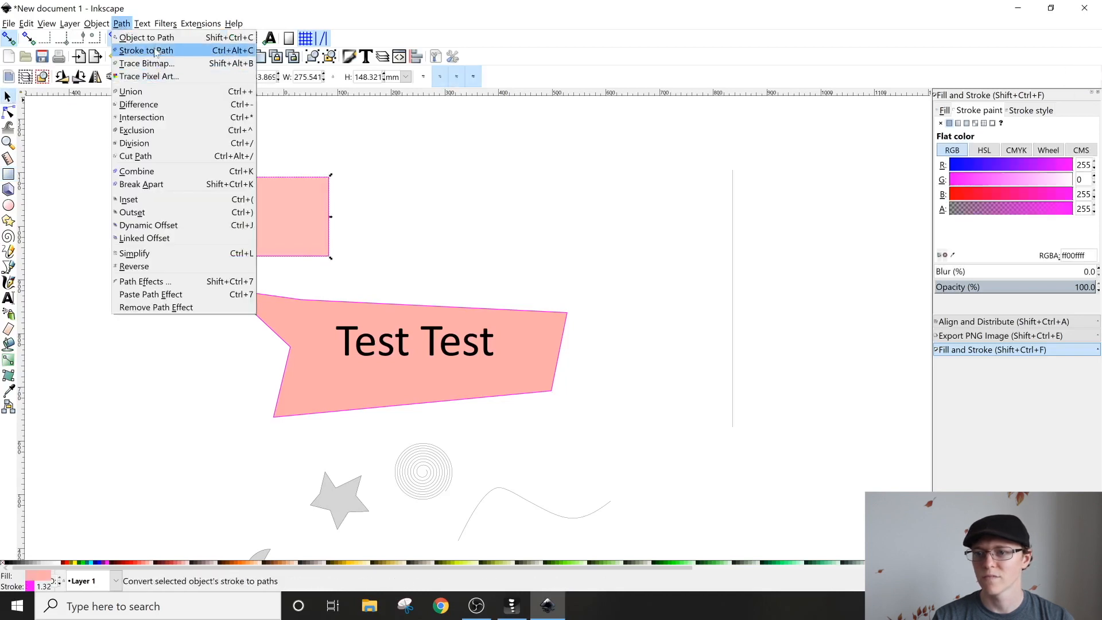
pyautogui.click(143, 36)
# Reshape the rectangle's top edge by pulling it down into a curve, adding a node and moving nodes to form a deep notch near the left side.
pyautogui.scroll(2, 236, 185)
pyautogui.press('n')
pyautogui.moveTo(300, 168); pyautogui.dragTo(196, 296)
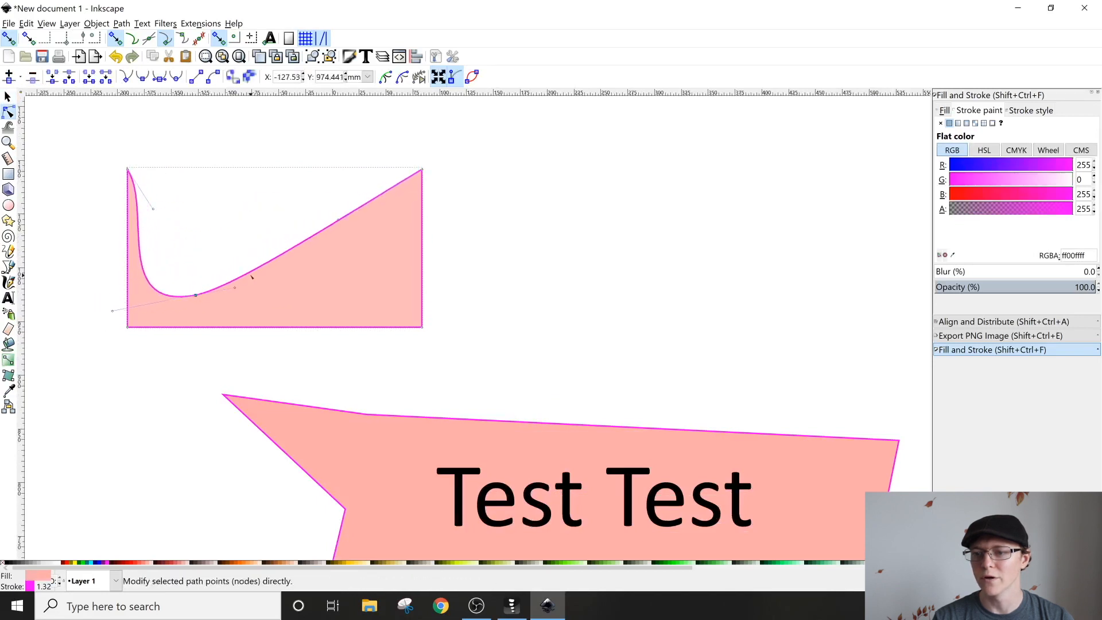
pyautogui.doubleClick(249, 272)
pyautogui.moveTo(248, 272); pyautogui.dragTo(172, 218)
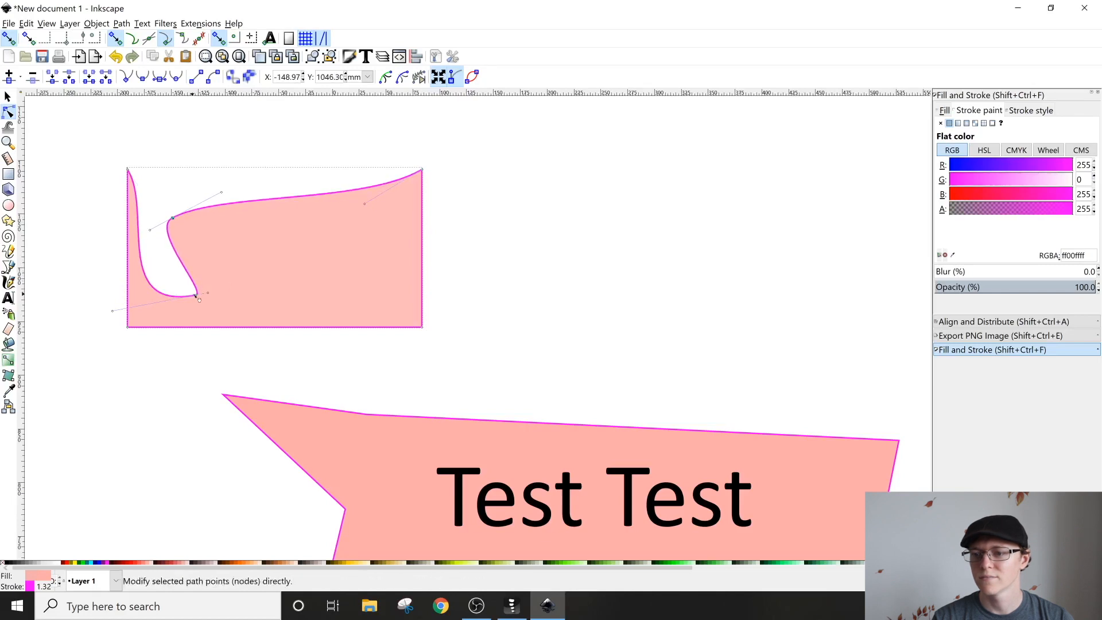
pyautogui.moveTo(197, 294); pyautogui.dragTo(187, 304)
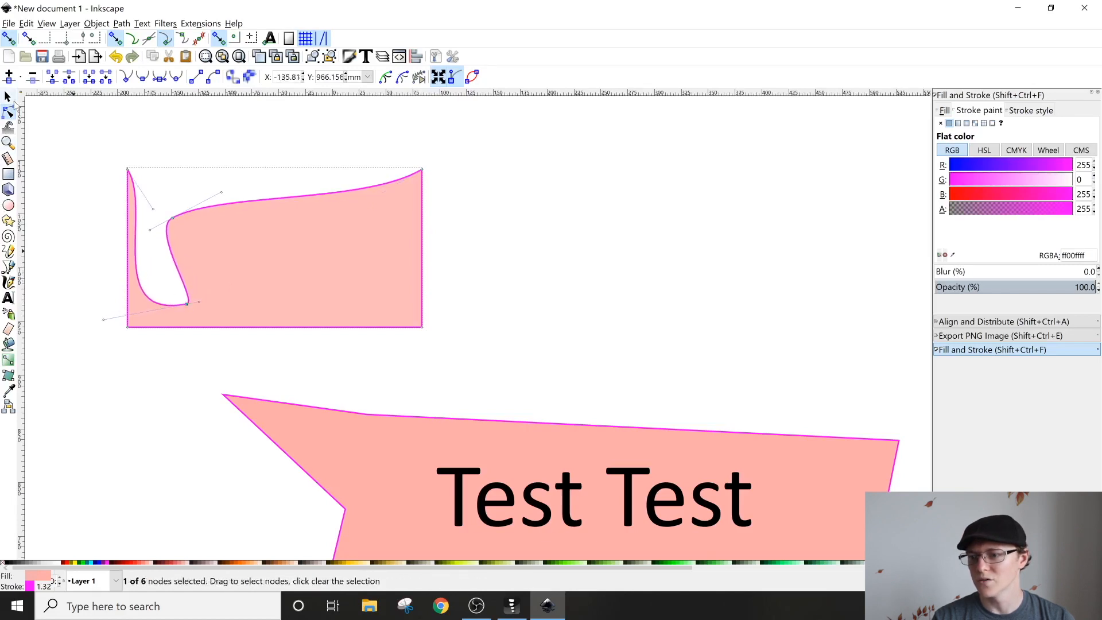
# Fill the reshaped rectangle's area with red using the Paint Bucket, and delete the resulting red fill object.
pyautogui.click(8, 344)
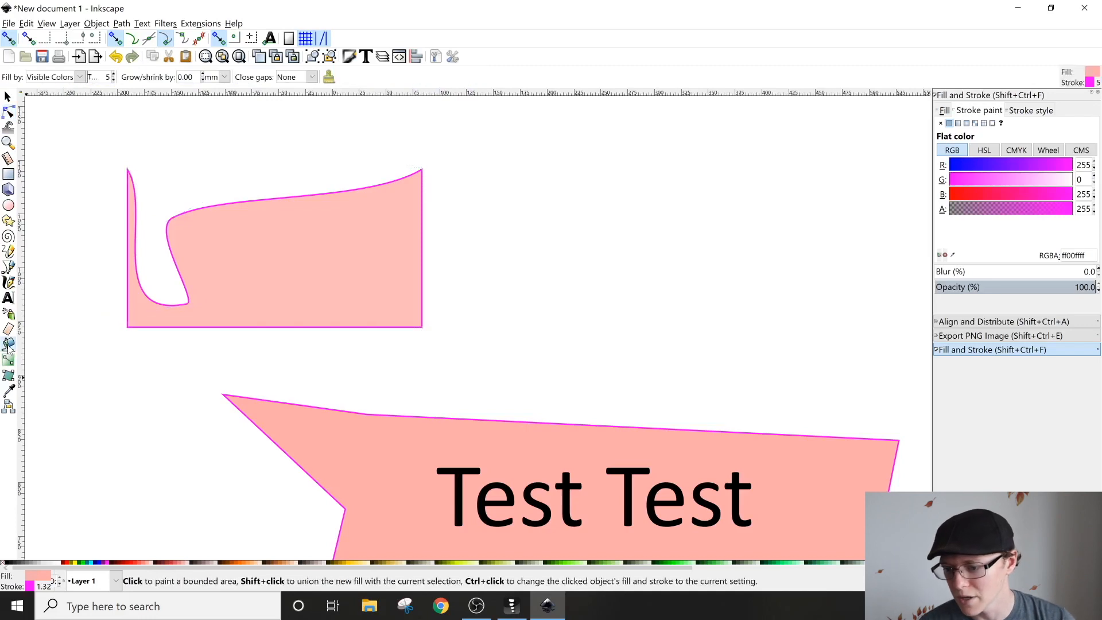
pyautogui.click(67, 563)
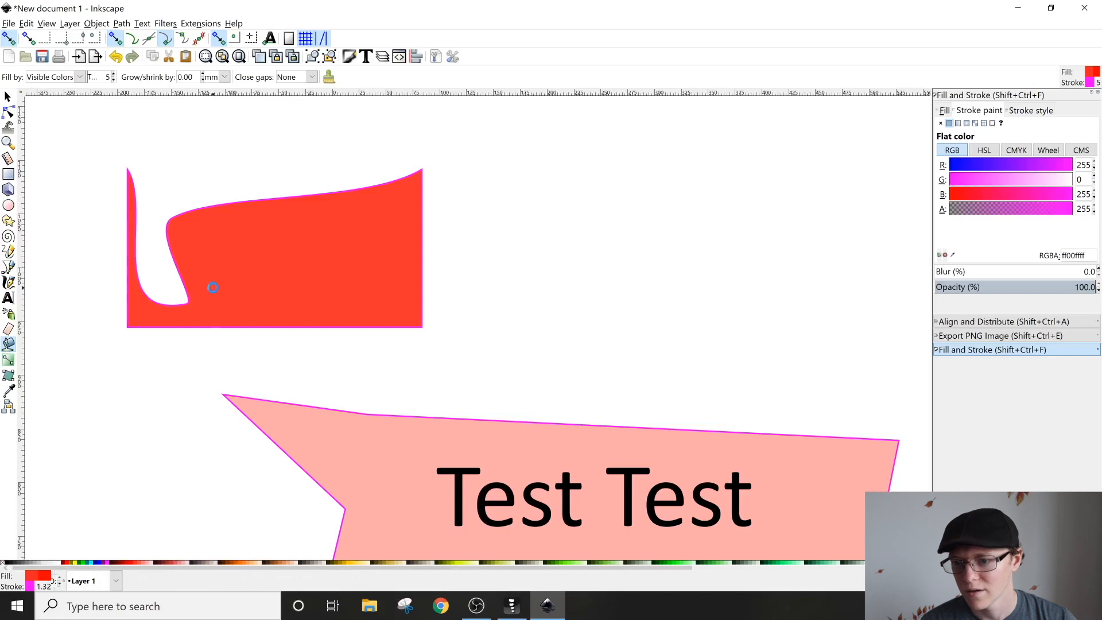
pyautogui.click(214, 288)
pyautogui.click(8, 96)
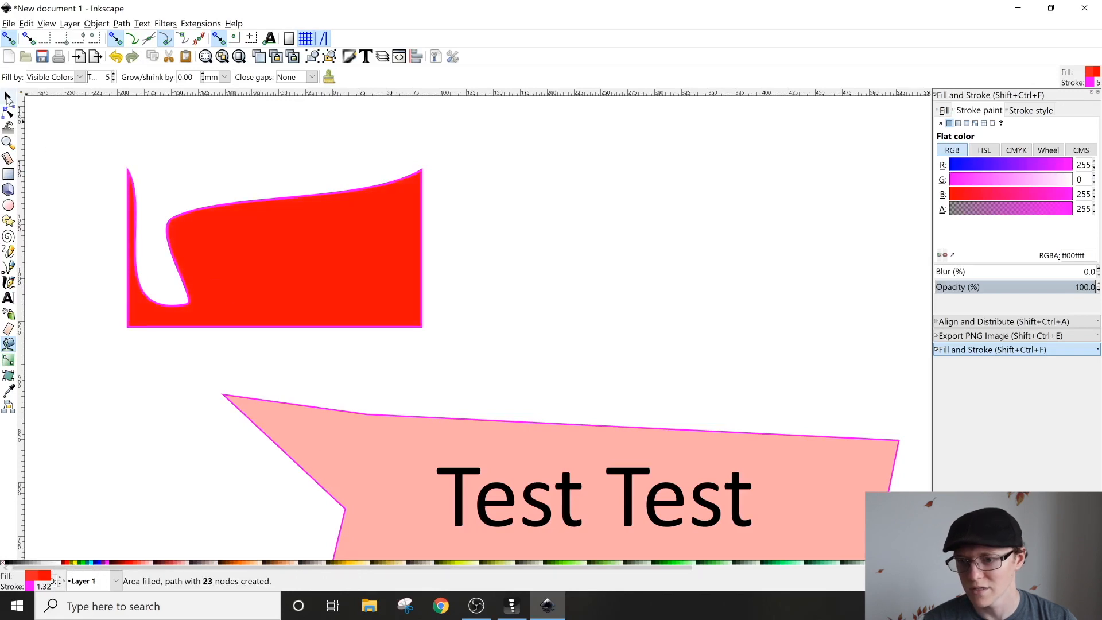
pyautogui.press('Delete')
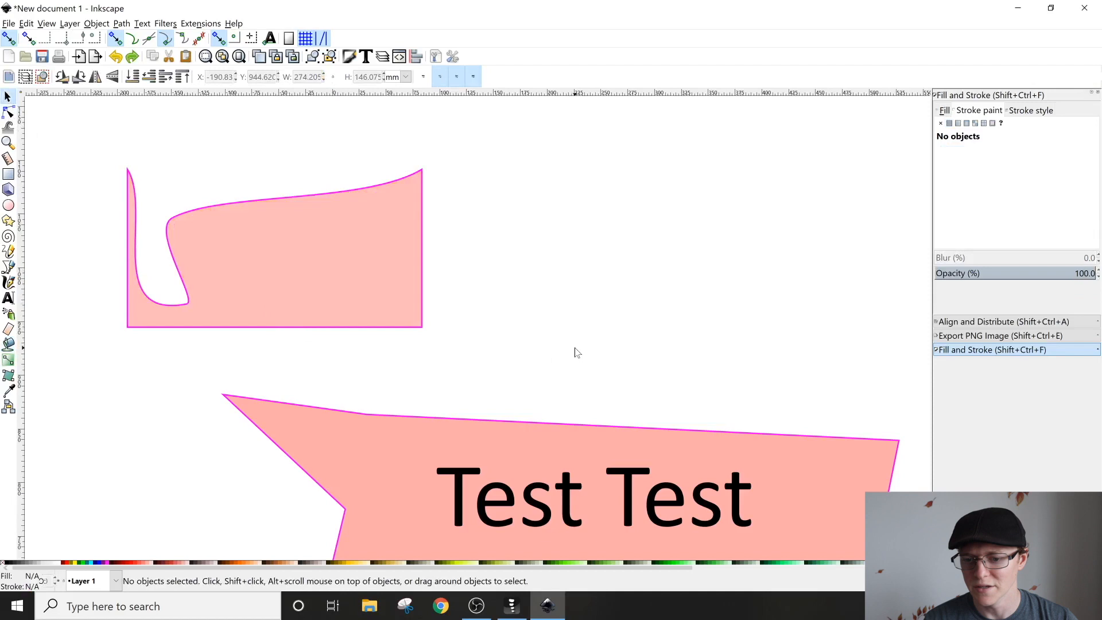
# Set the pink polygon's fill to green and flood the reshaped rectangle's area with the same green using the Paint Bucket.
pyautogui.click(350, 459)
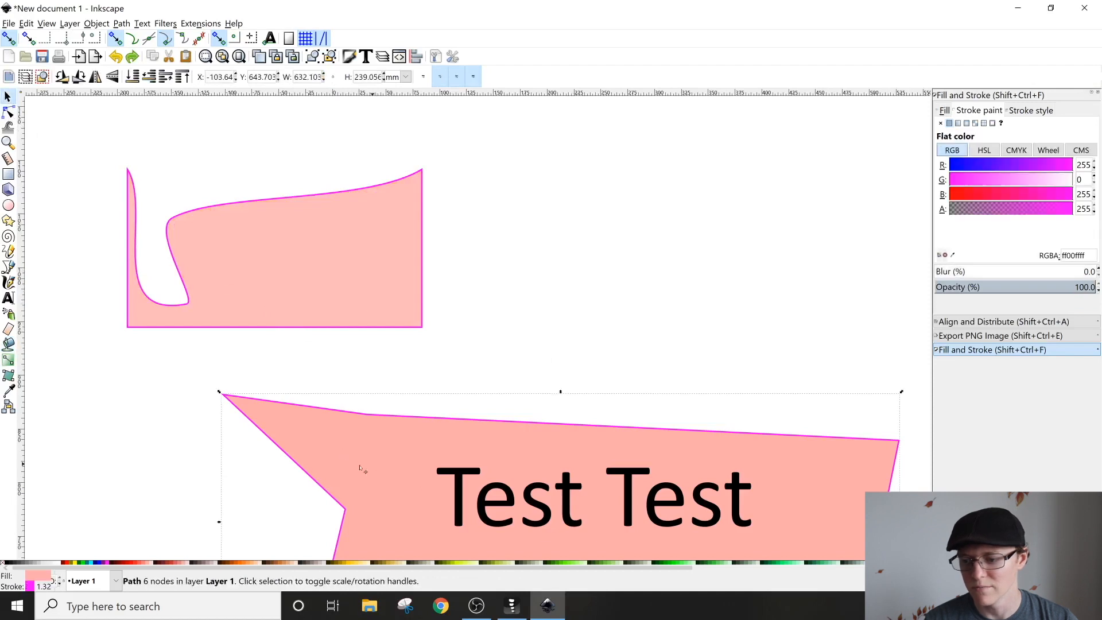
pyautogui.click(84, 562)
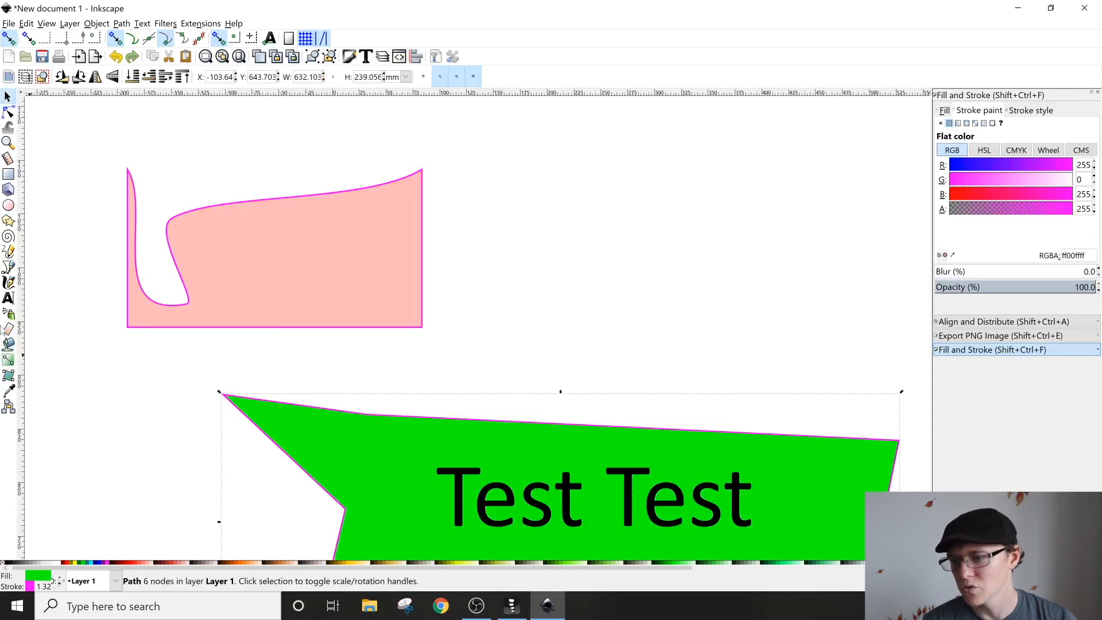
pyautogui.click(8, 343)
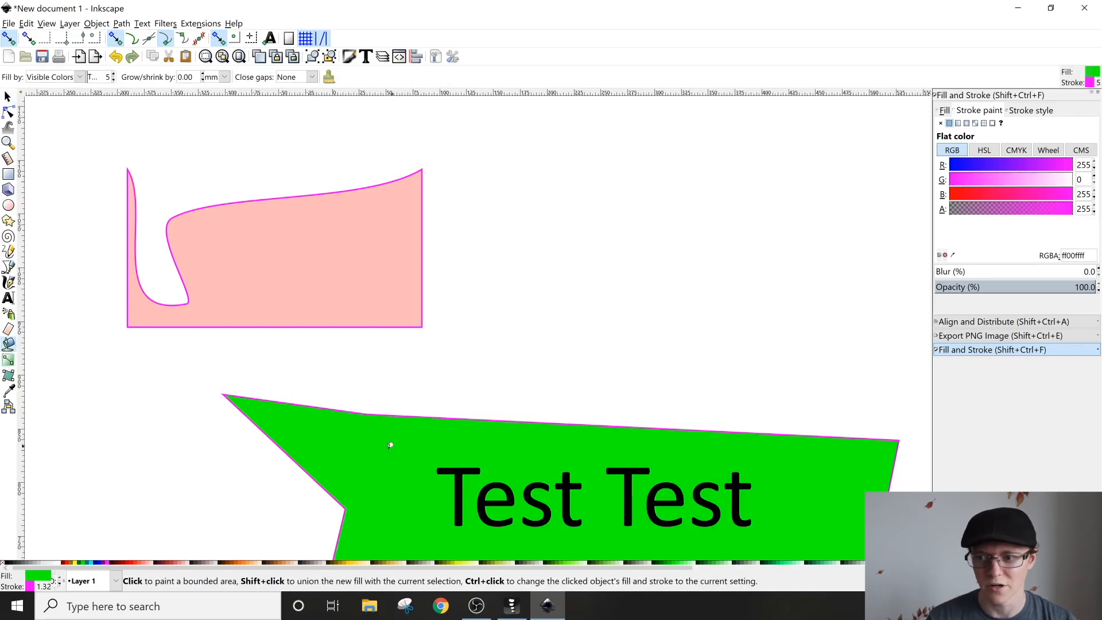
pyautogui.click(323, 256)
# Examine how the green bucket fill meets the magenta outline at the notch and the sharp upper-left tip, and undo that fill.
pyautogui.scroll(9, 192, 291)
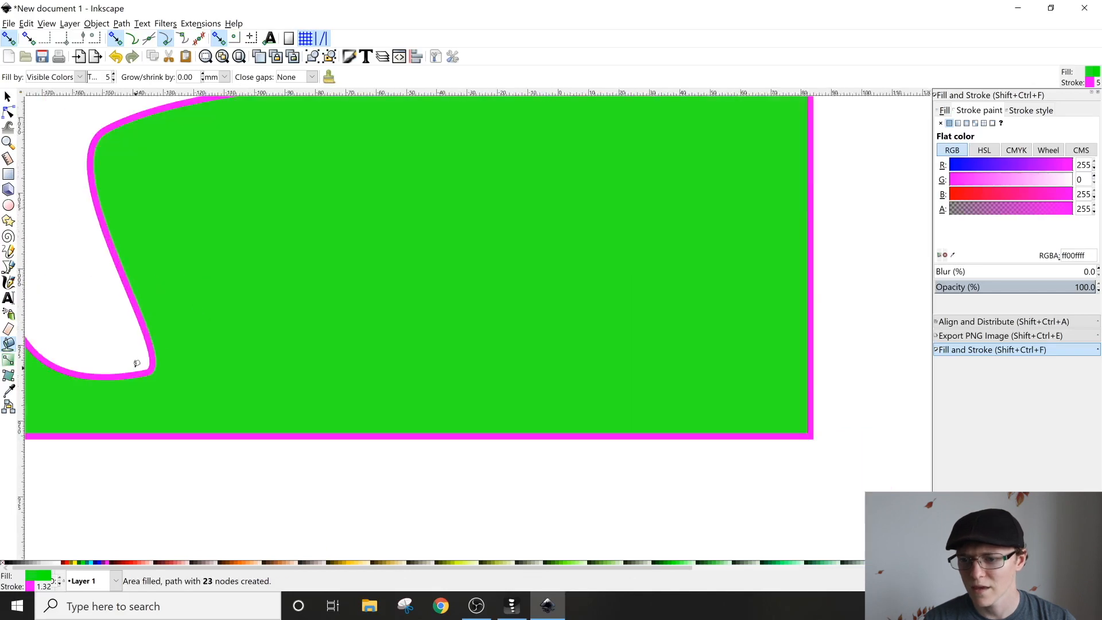
pyautogui.scroll(3, 223, 387)
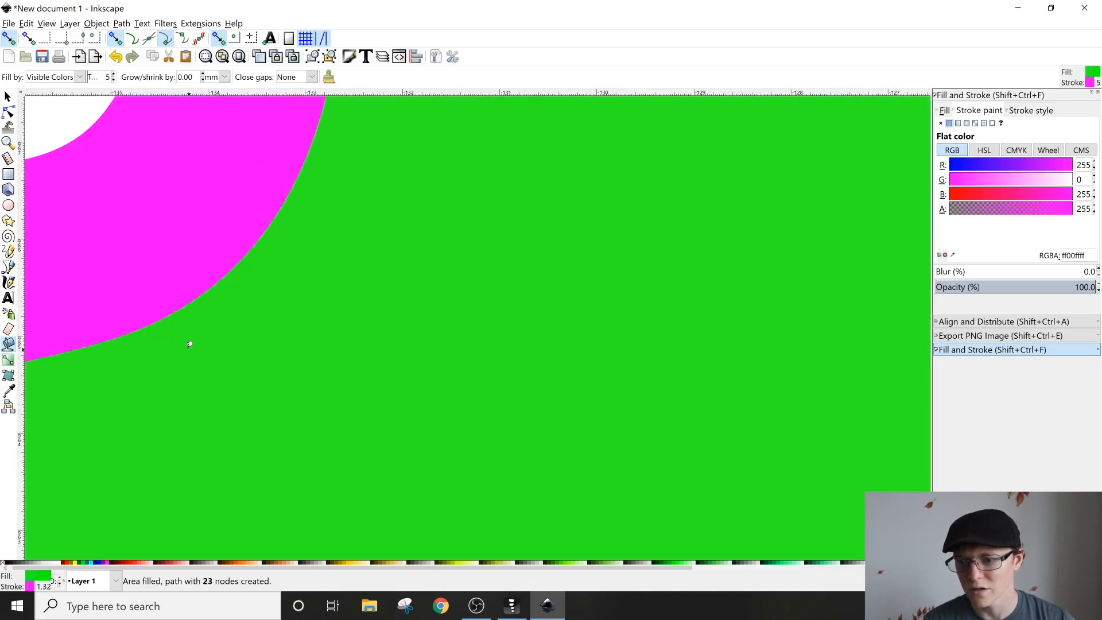
pyautogui.scroll(-6, 190, 352)
pyautogui.moveTo(151, 381); pyautogui.dragTo(453, 386)
pyautogui.moveTo(32, 337)
pyautogui.mouseDown()
pyautogui.moveTo(263, 357)
pyautogui.moveTo(318, 455)
pyautogui.moveTo(305, 549)
pyautogui.mouseUp()
pyautogui.moveTo(284, 374); pyautogui.dragTo(264, 539)
pyautogui.moveTo(285, 241); pyautogui.dragTo(259, 494)
pyautogui.moveTo(224, 221); pyautogui.dragTo(202, 528)
pyautogui.moveTo(176, 216); pyautogui.dragTo(188, 449)
pyautogui.scroll(2, 224, 270)
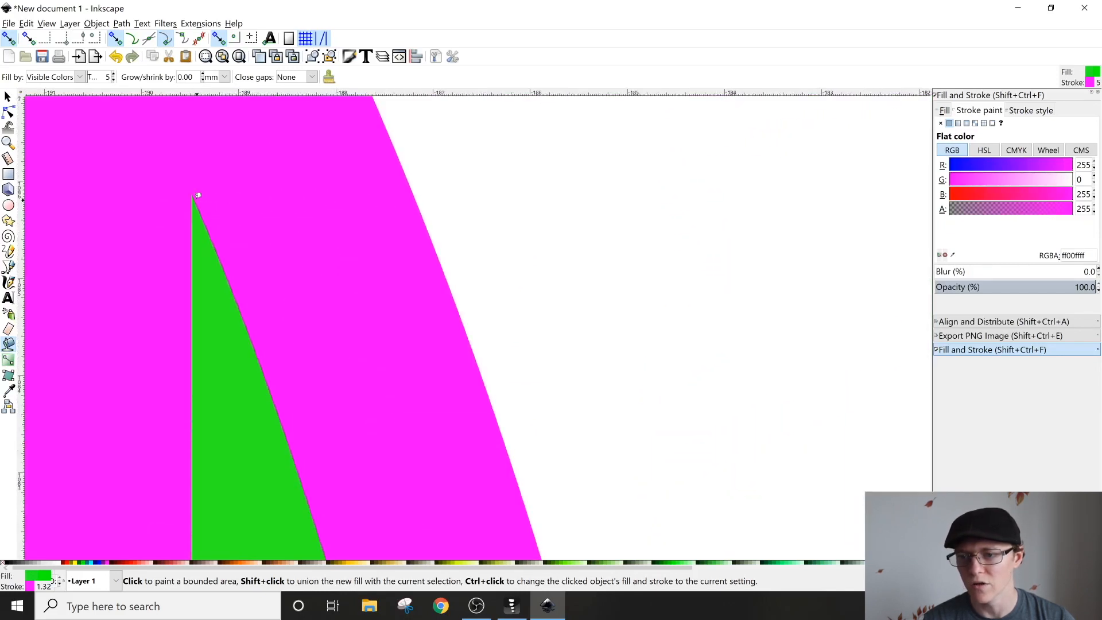
pyautogui.scroll(-4, 195, 197)
pyautogui.scroll(-2, 205, 251)
pyautogui.scroll(3, 202, 235)
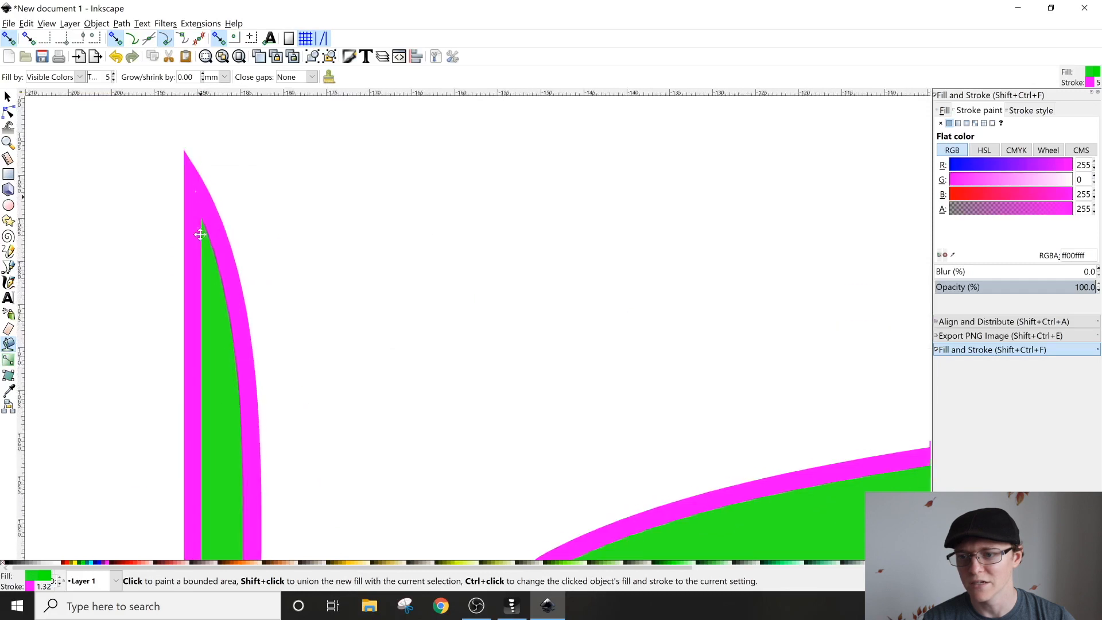
pyautogui.scroll(-3, 202, 290)
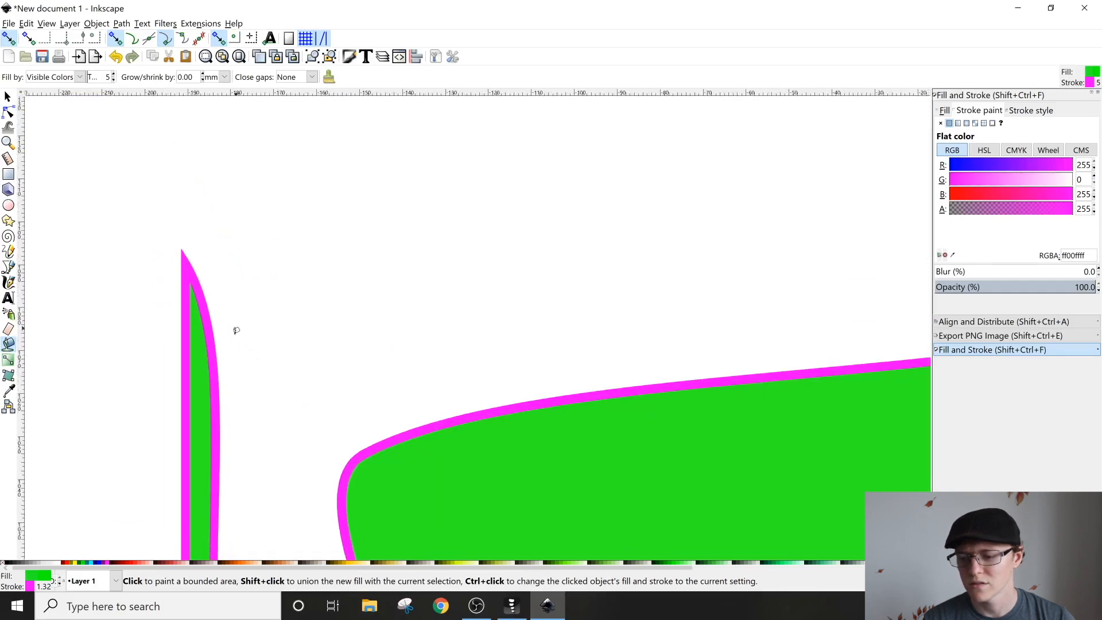
pyautogui.scroll(-5, 319, 277)
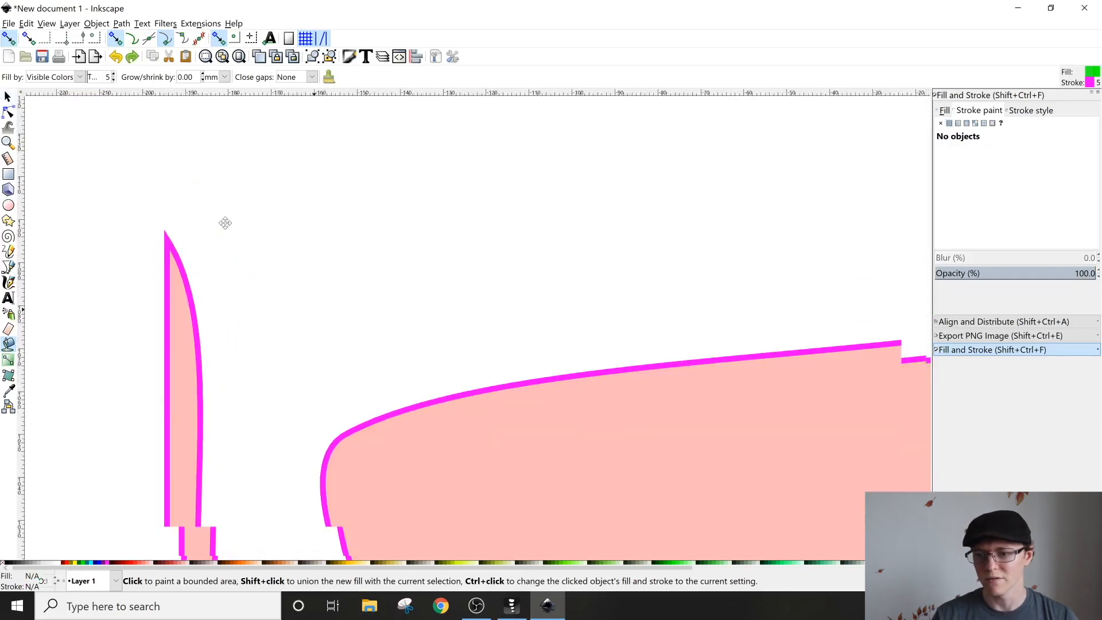
pyautogui.scroll(-2, 276, 270)
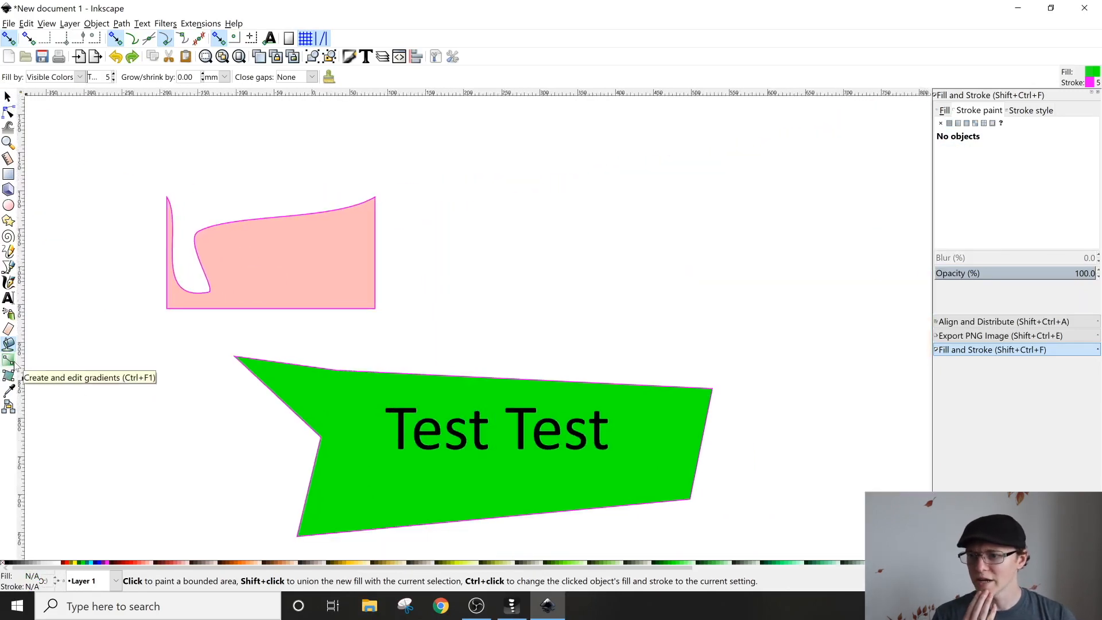
# Draw a square about 170 mm wide in the empty area above the green polygon's right end and keep it selected.
pyautogui.click(8, 173)
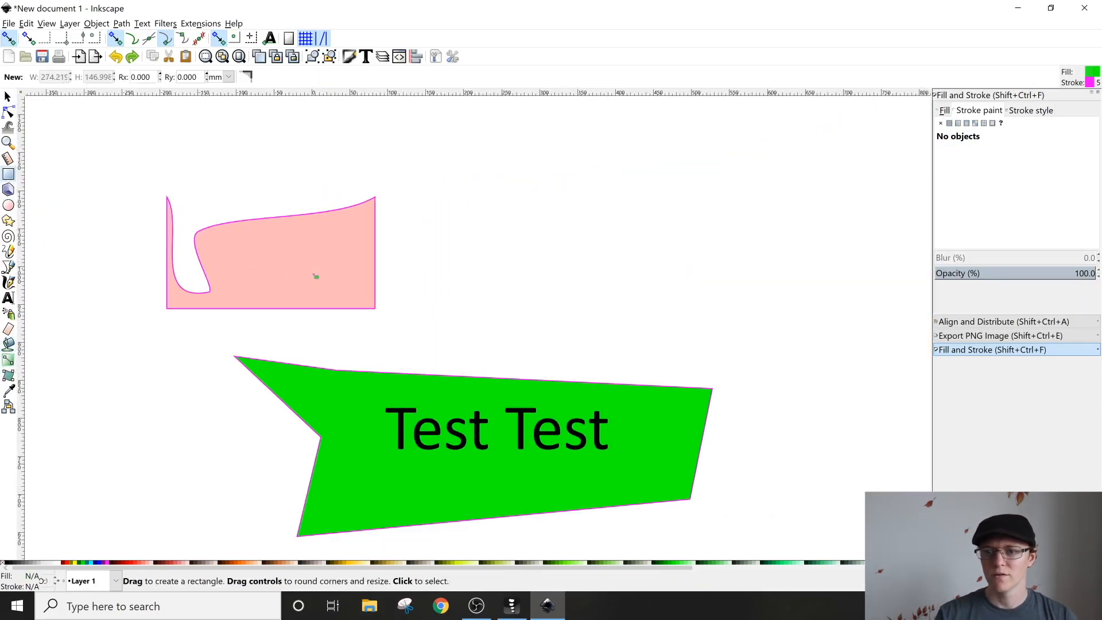
pyautogui.hscroll(4, 312, 277)
pyautogui.moveTo(391, 165)
pyautogui.mouseDown()
pyautogui.moveTo(470, 222)
pyautogui.moveTo(517, 293)
pyautogui.mouseUp()
pyautogui.press('s')
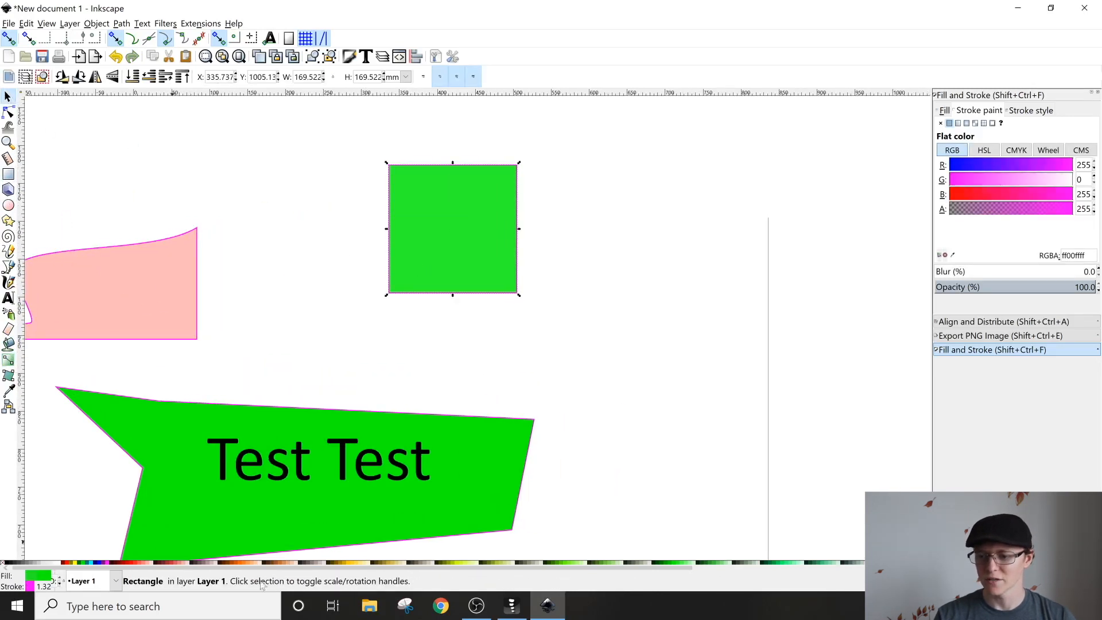
# Try a red fill on the square, and set its fill to the lighter red ff8080.
pyautogui.click(133, 564)
pyautogui.scroll(2, 361, 377)
pyautogui.hscroll(2, 361, 377)
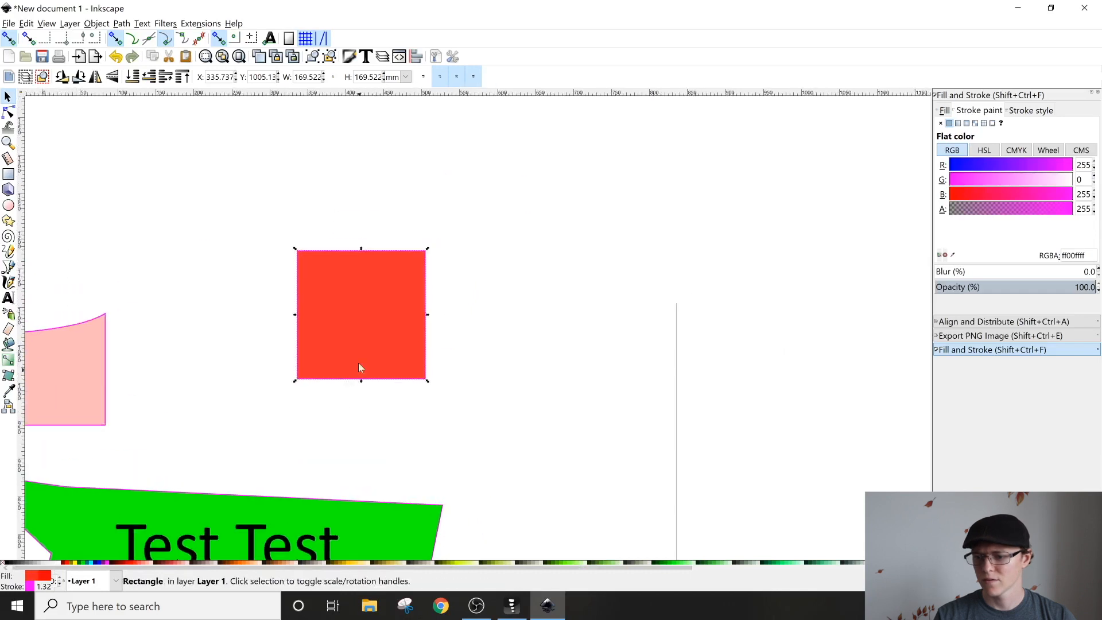
pyautogui.click(143, 564)
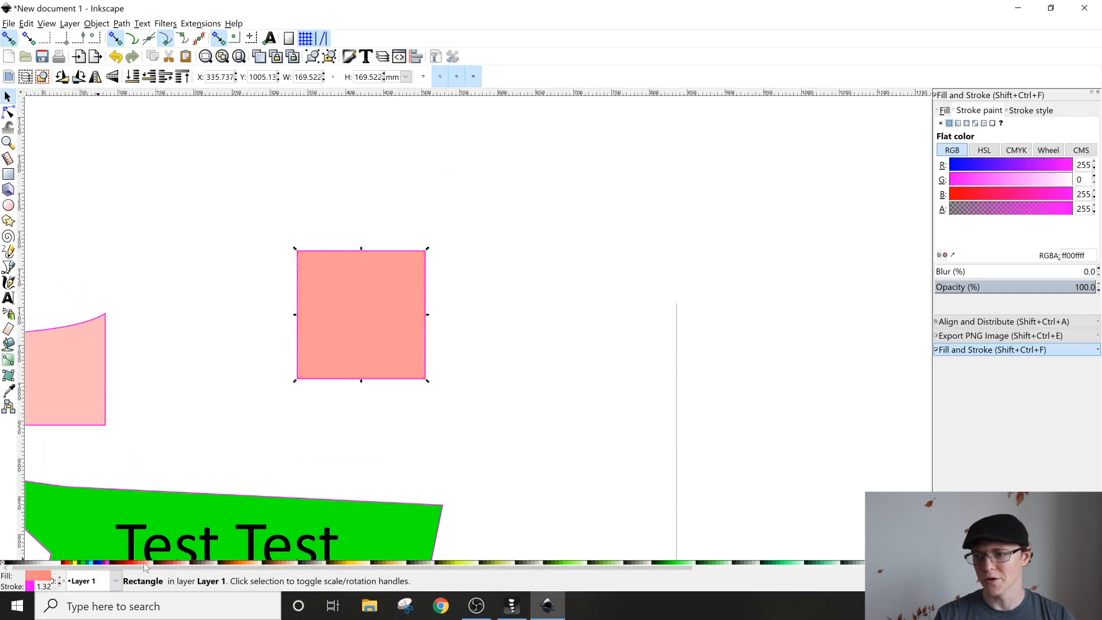
# Create a linear gradient on the square, running from just below its bottom edge to above its top edge.
pyautogui.click(8, 360)
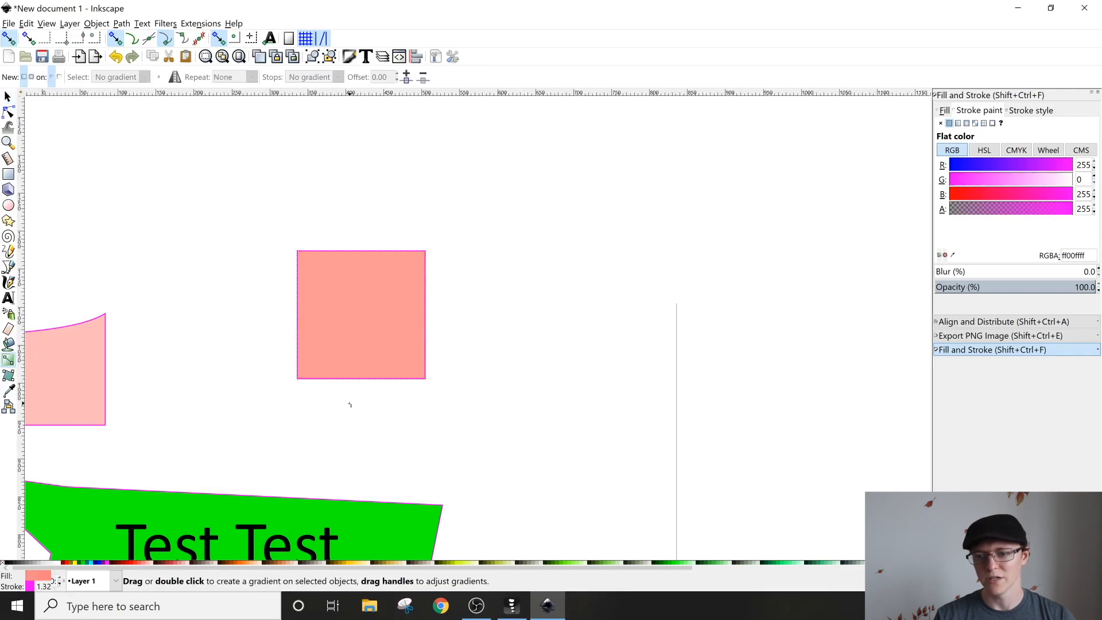
pyautogui.moveTo(352, 397); pyautogui.dragTo(357, 221)
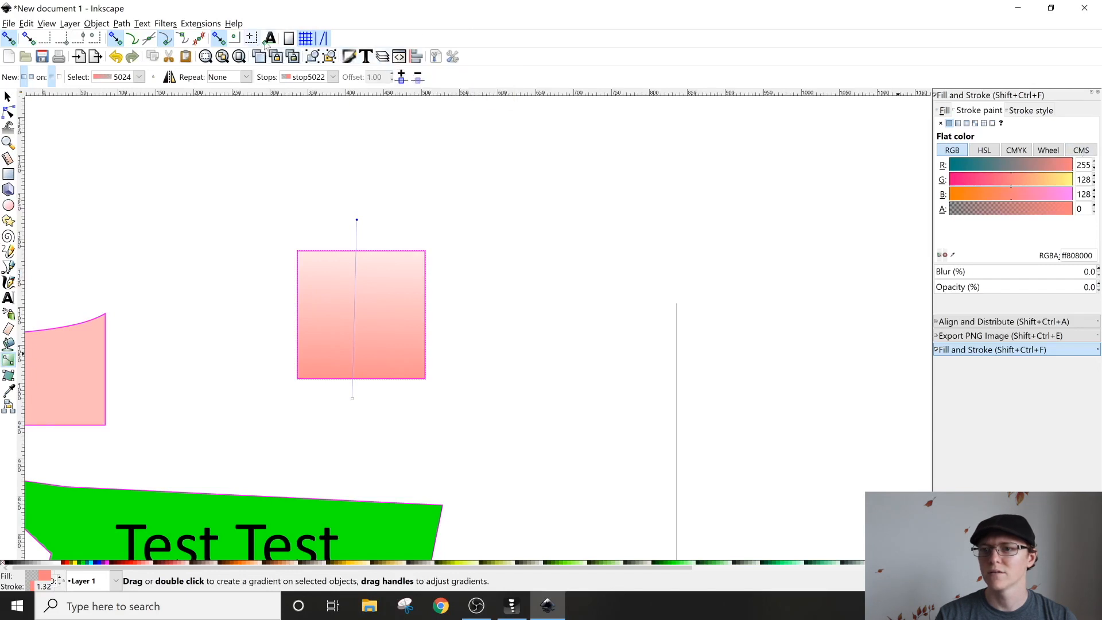
pyautogui.click(958, 125)
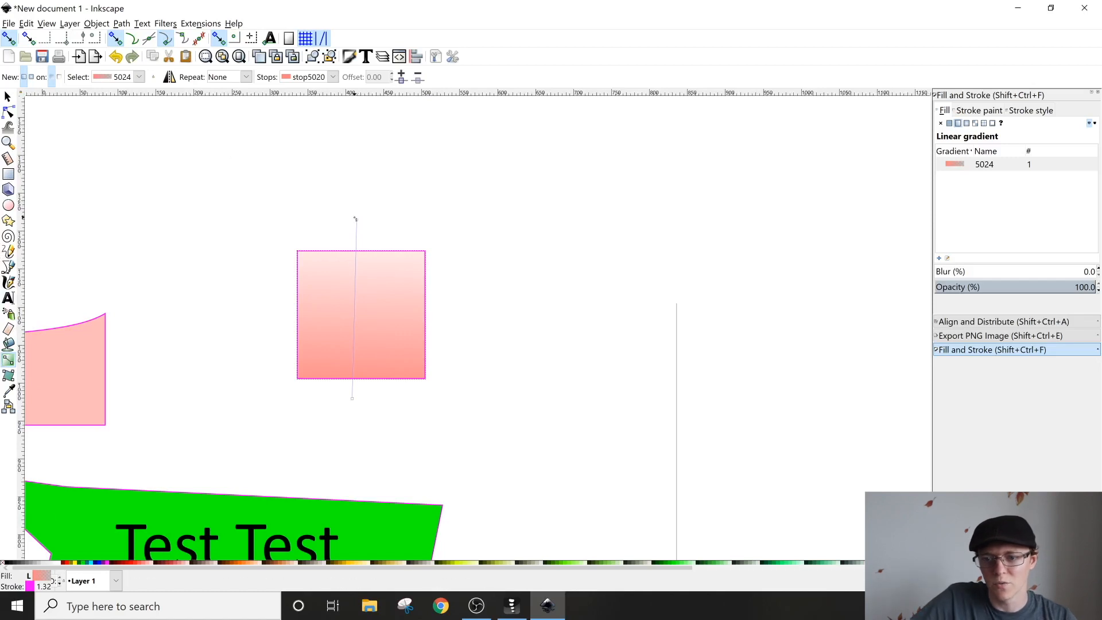
# Set the gradient's lower stop to black and its upper stop to blue, and adjust the upper stop's position above the square.
pyautogui.click(353, 399)
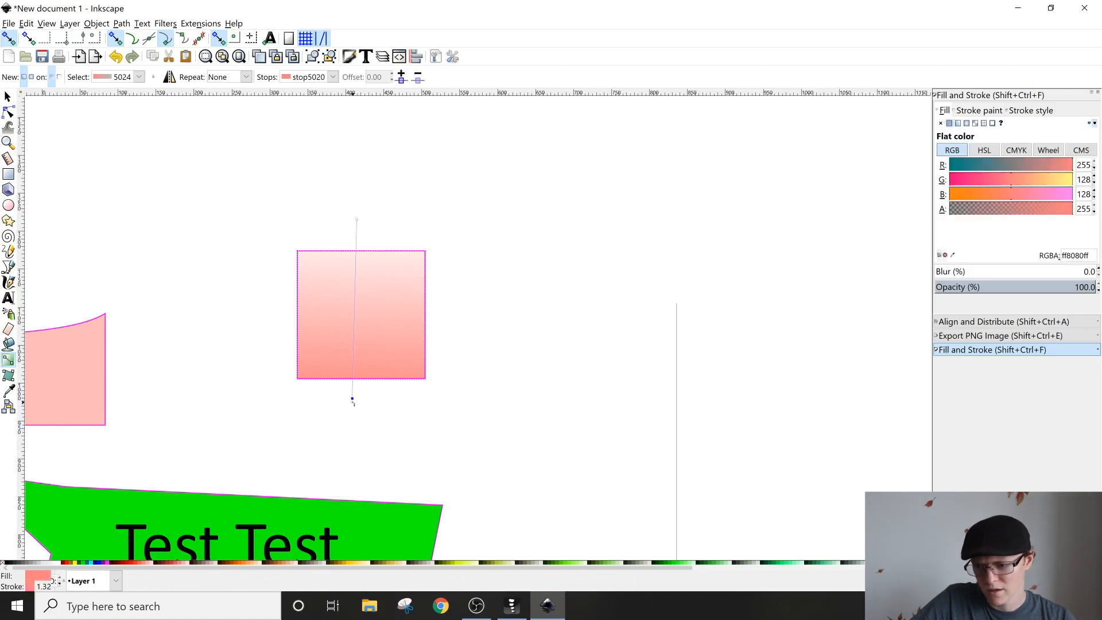
pyautogui.click(5, 563)
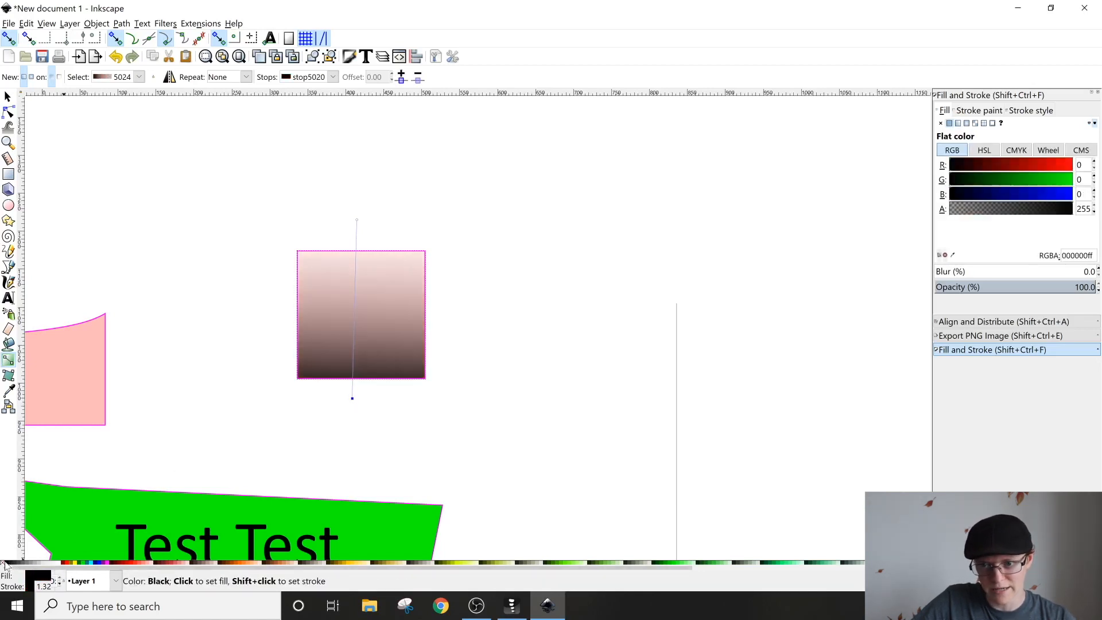
pyautogui.click(357, 220)
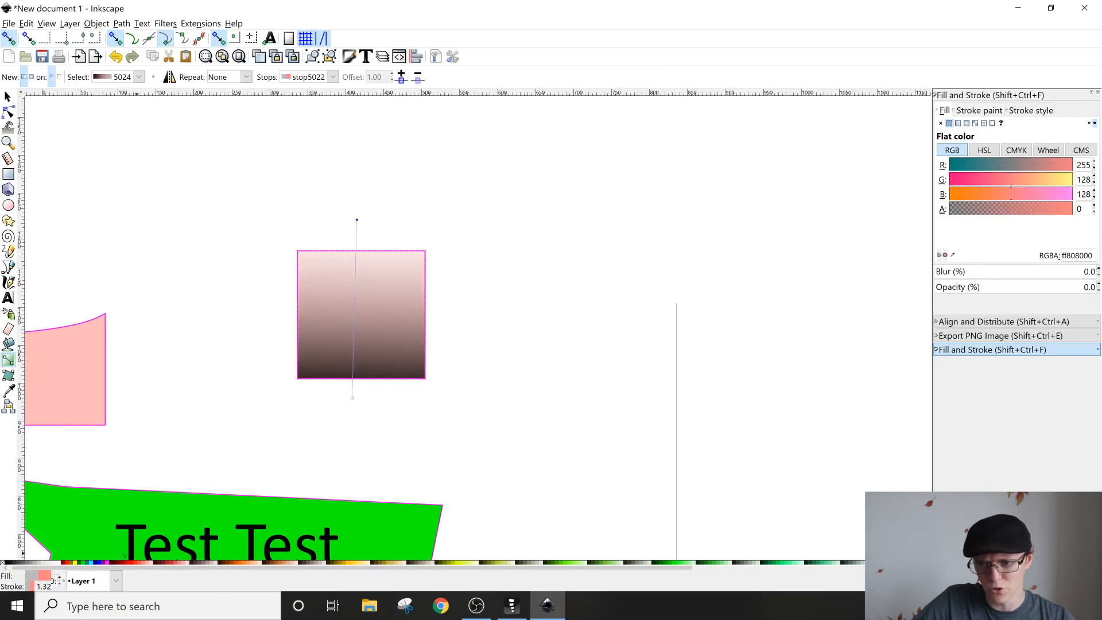
pyautogui.click(98, 563)
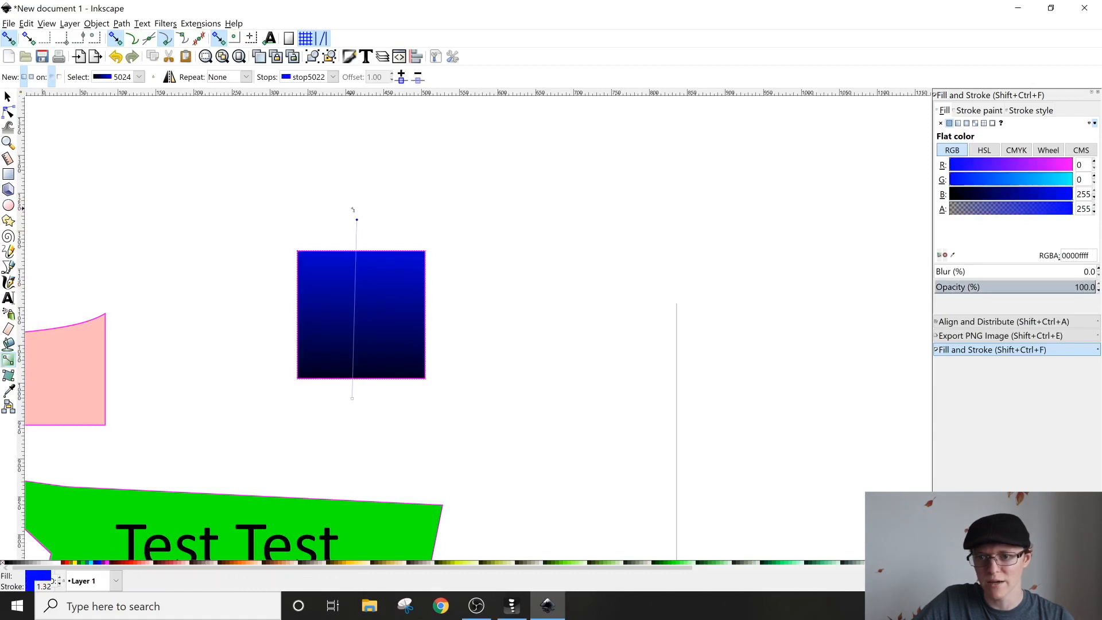
pyautogui.moveTo(357, 220); pyautogui.dragTo(362, 240)
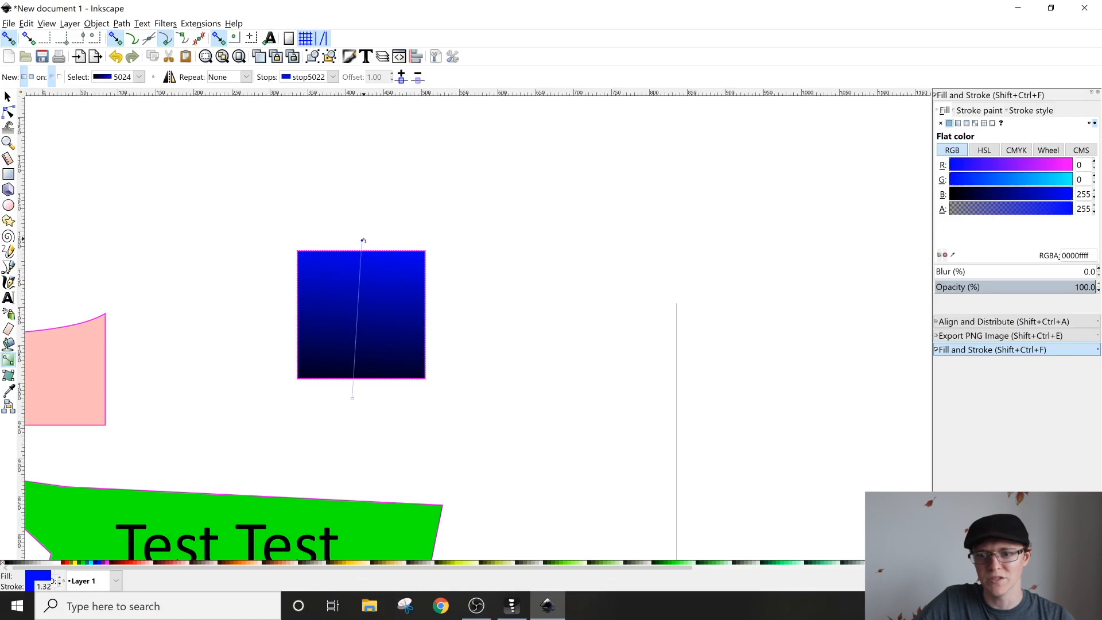
pyautogui.moveTo(363, 240)
pyautogui.mouseDown()
pyautogui.moveTo(416, 264)
pyautogui.moveTo(450, 318)
pyautogui.moveTo(467, 402)
pyautogui.moveTo(438, 277)
pyautogui.moveTo(359, 222)
pyautogui.mouseUp()
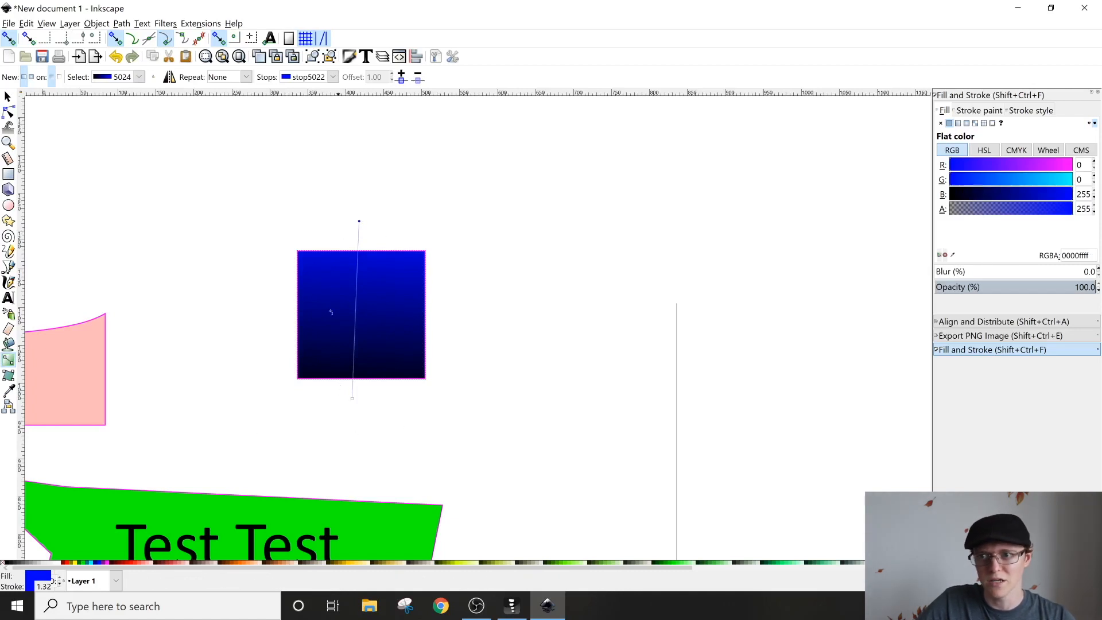
# Reverse the direction of the square's linear gradient back and forth, leaving blue at the top.
pyautogui.click(169, 77)
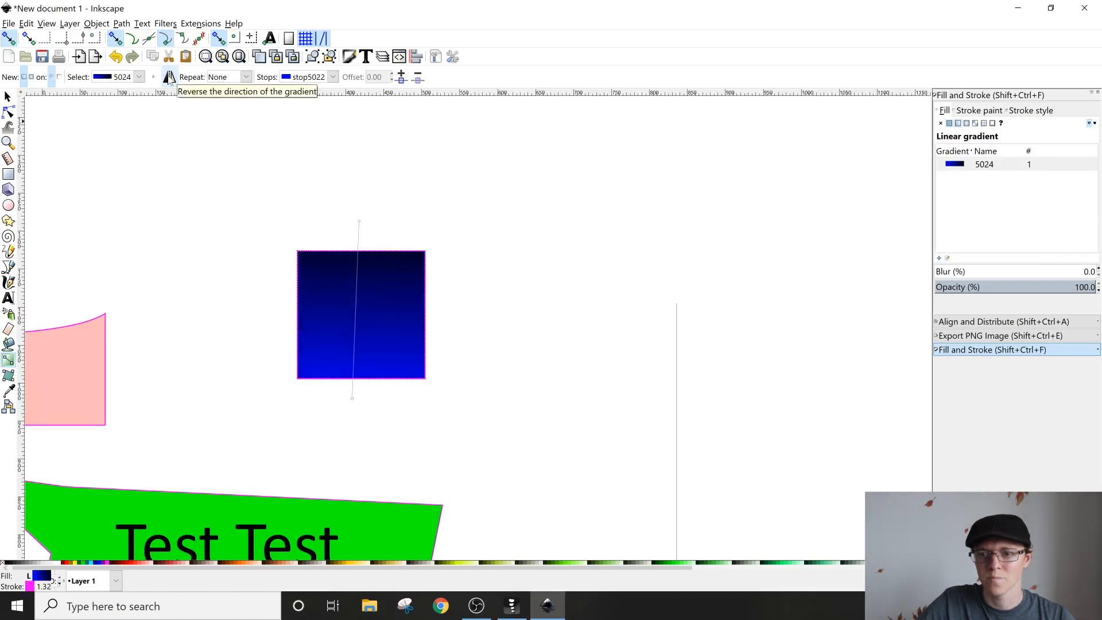
pyautogui.click(169, 78)
pyautogui.click(171, 79)
pyautogui.click(172, 80)
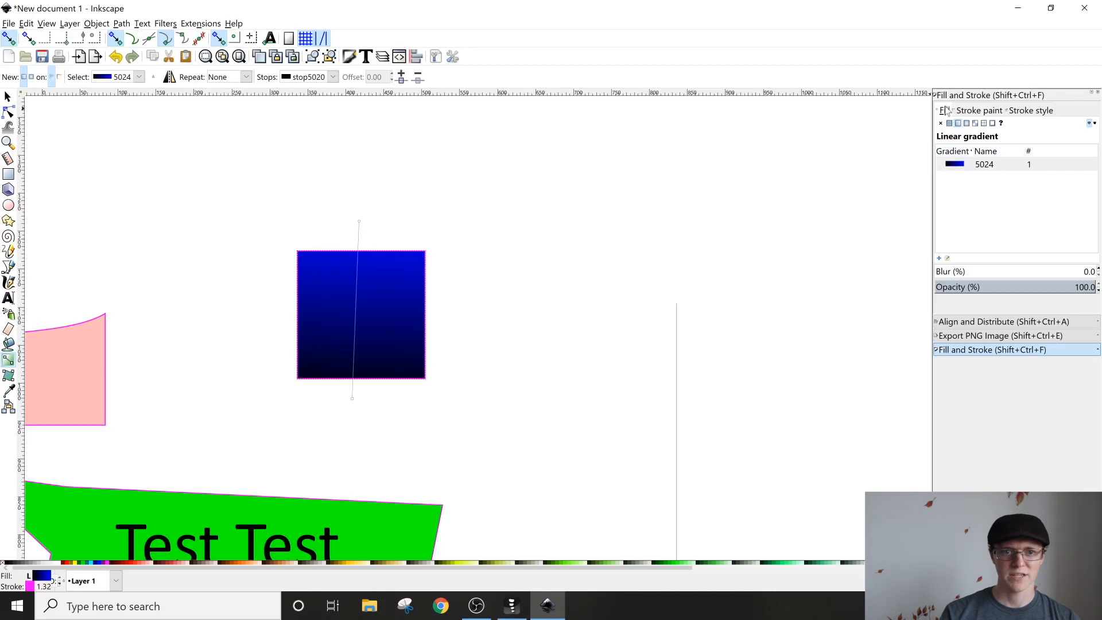
# Change the square's fill to a radial gradient and shrink its radius to fit inside the square's edges.
pyautogui.click(968, 124)
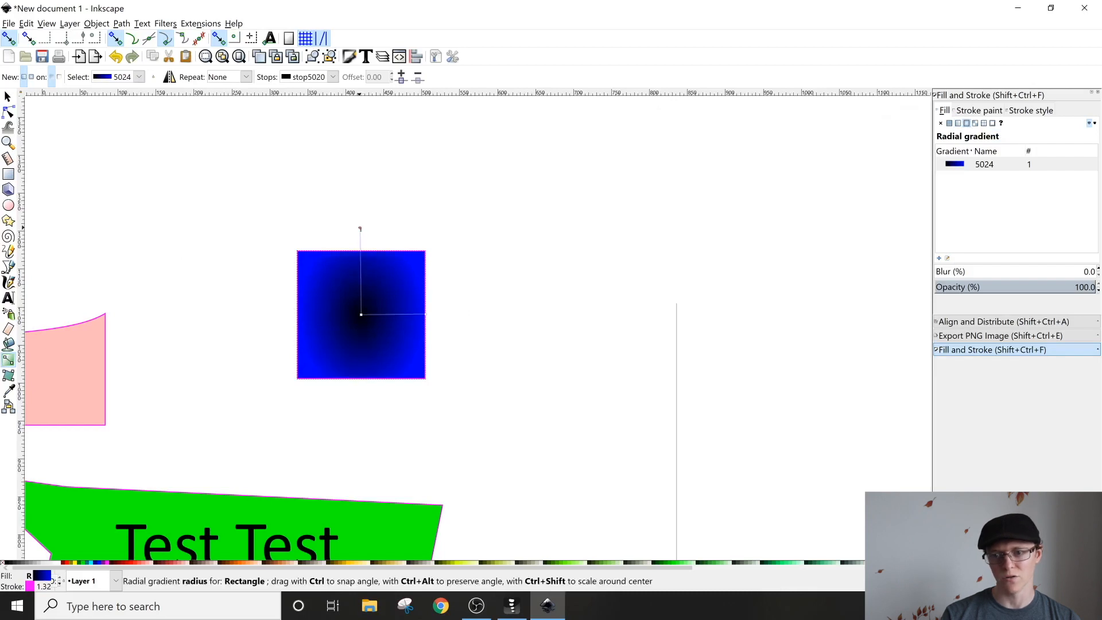
pyautogui.moveTo(360, 229); pyautogui.dragTo(358, 263)
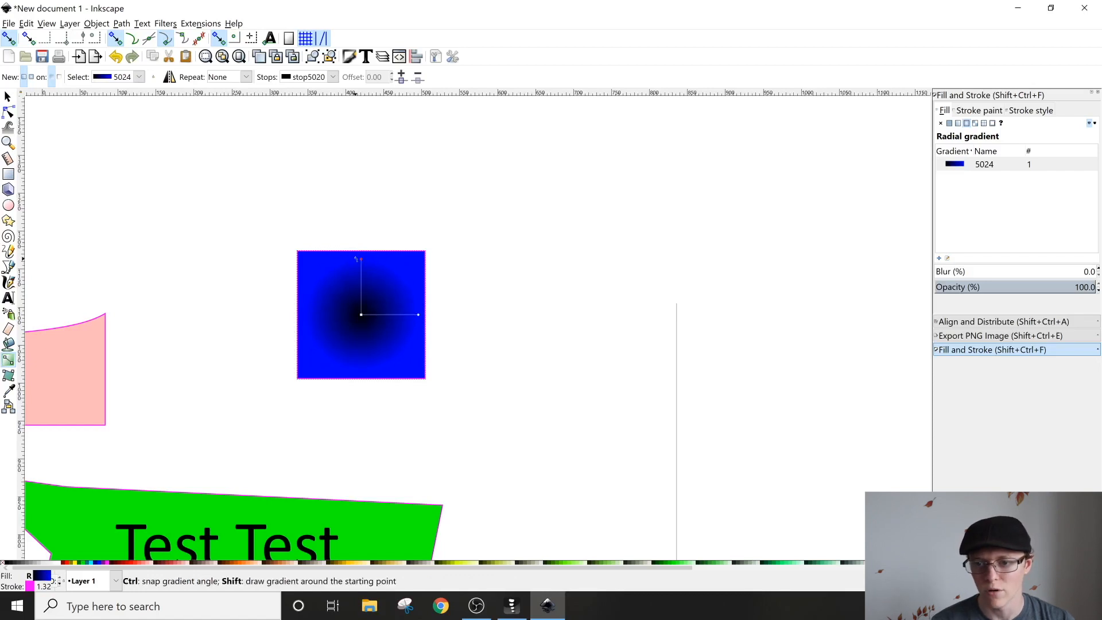
# Add a stop midway along the square's radial gradient and set its color to Aqua (#00FFFF).
pyautogui.moveTo(355, 256); pyautogui.dragTo(356, 256)
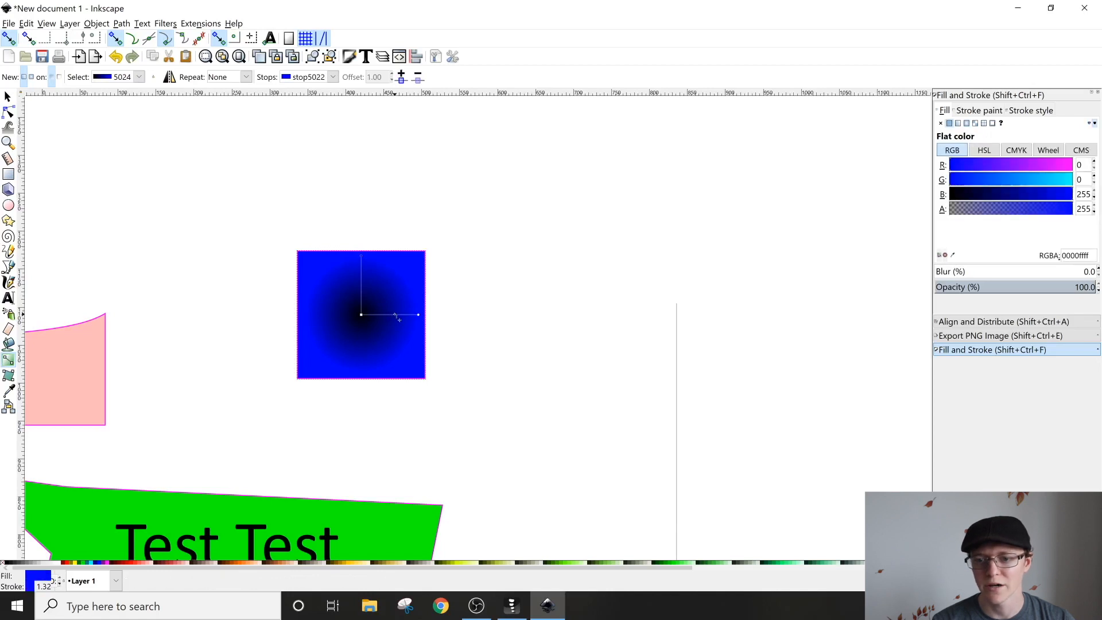
pyautogui.doubleClick(391, 315)
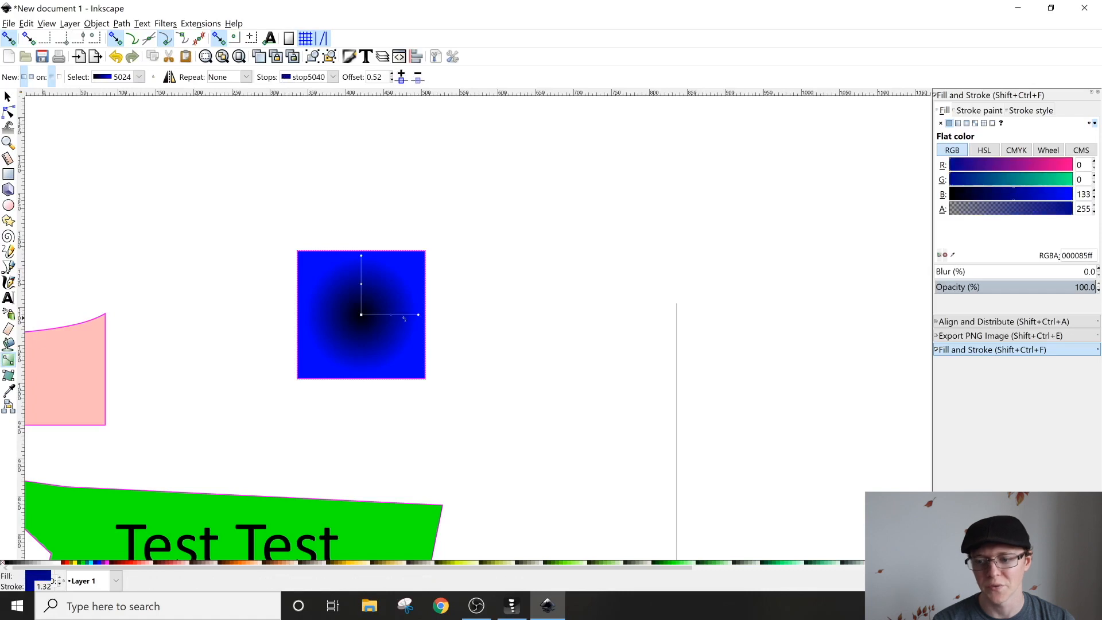
pyautogui.click(94, 565)
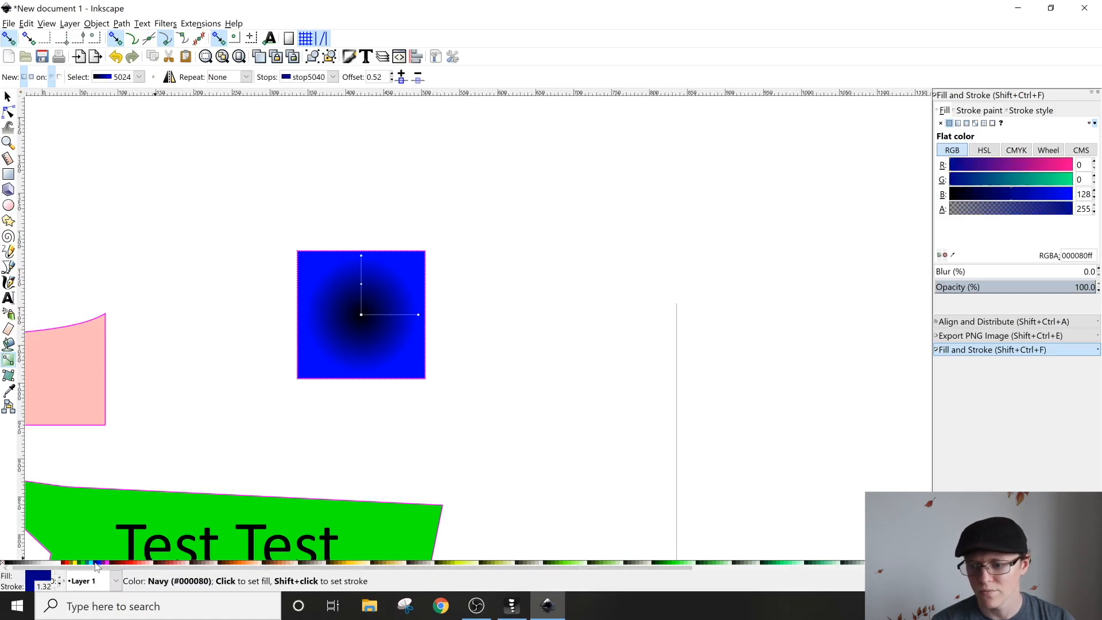
pyautogui.click(101, 565)
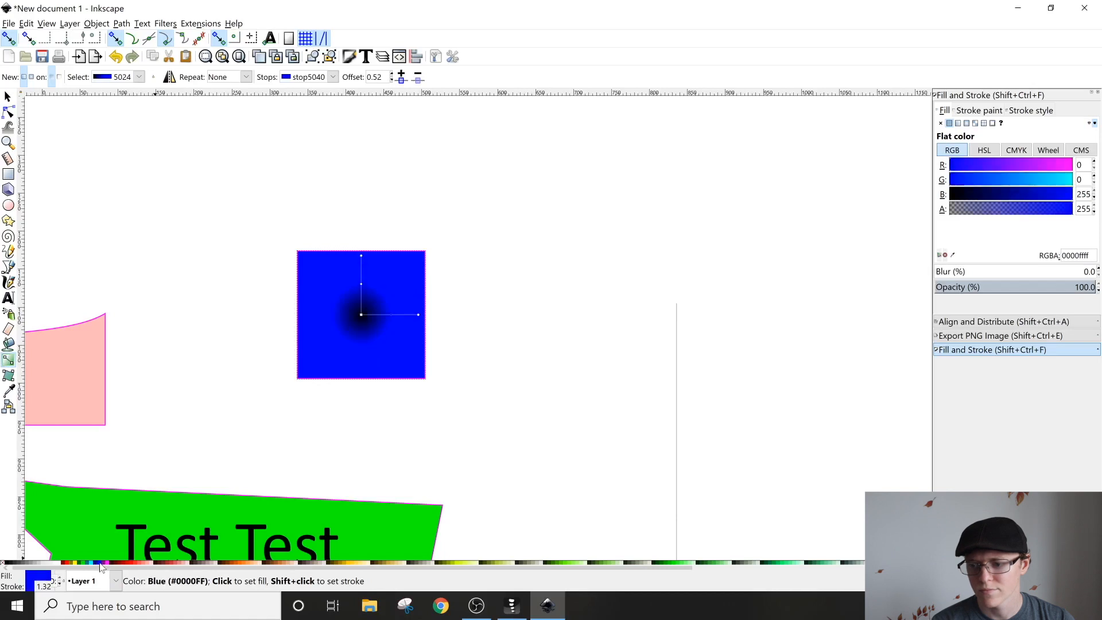
pyautogui.click(93, 565)
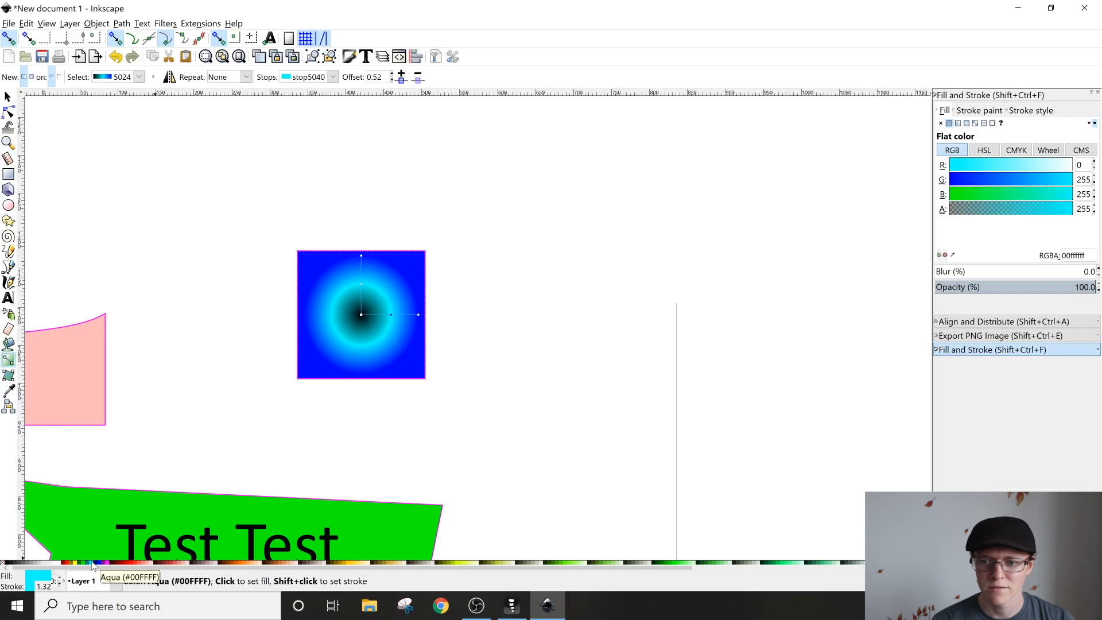
# Nudge the horizontal radius handle of the square's radial gradient slightly outward, and deselect the square.
pyautogui.moveTo(418, 314); pyautogui.dragTo(420, 316)
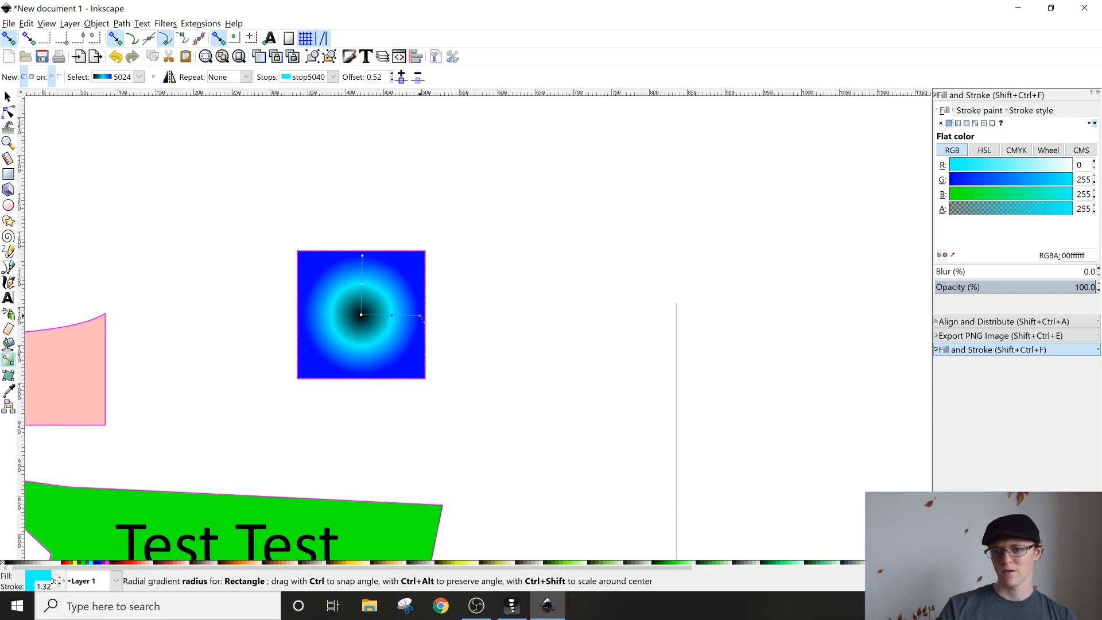
pyautogui.click(420, 316)
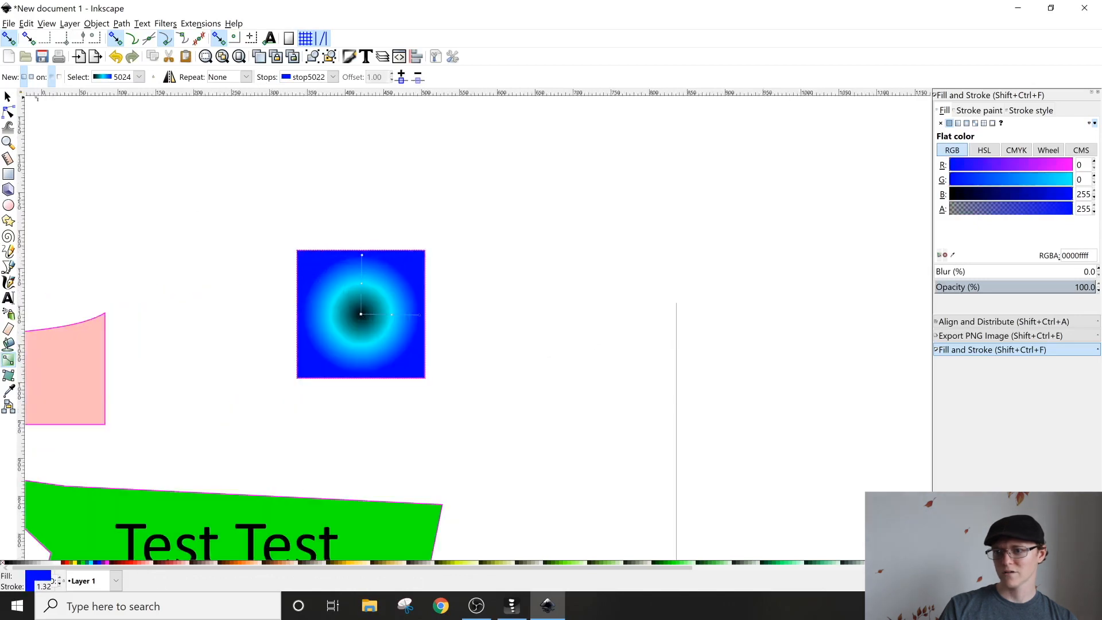
pyautogui.click(8, 96)
pyautogui.click(224, 310)
# Draw two ellipses beside the pink shape, about 222 × 166 mm above and 223 × 139 mm below.
pyautogui.scroll(-1, 223, 310)
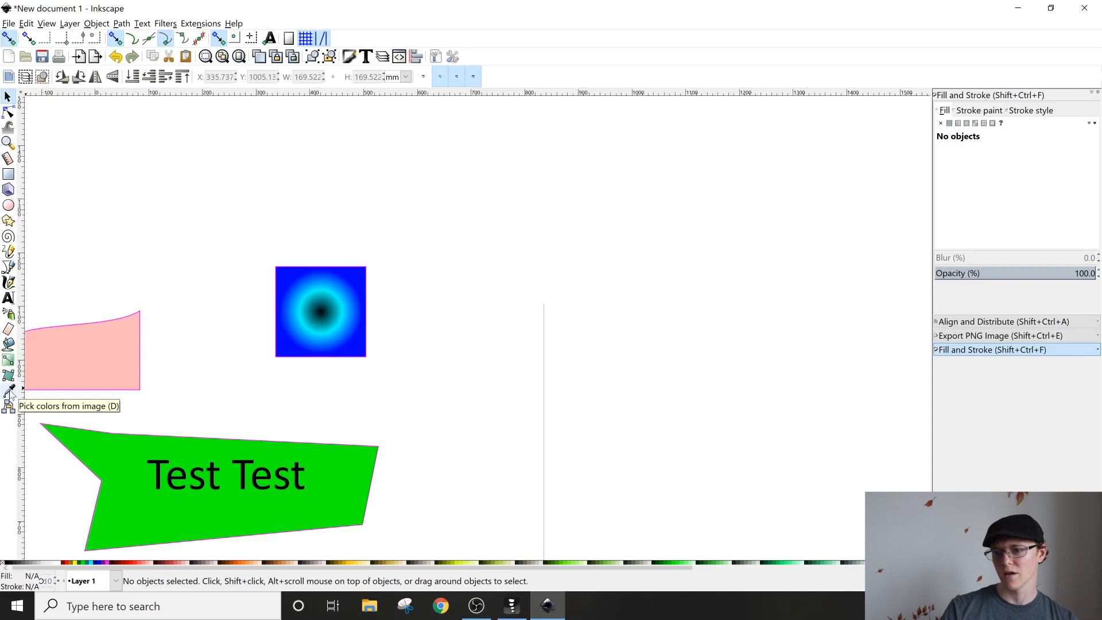
pyautogui.moveTo(131, 369); pyautogui.dragTo(295, 320)
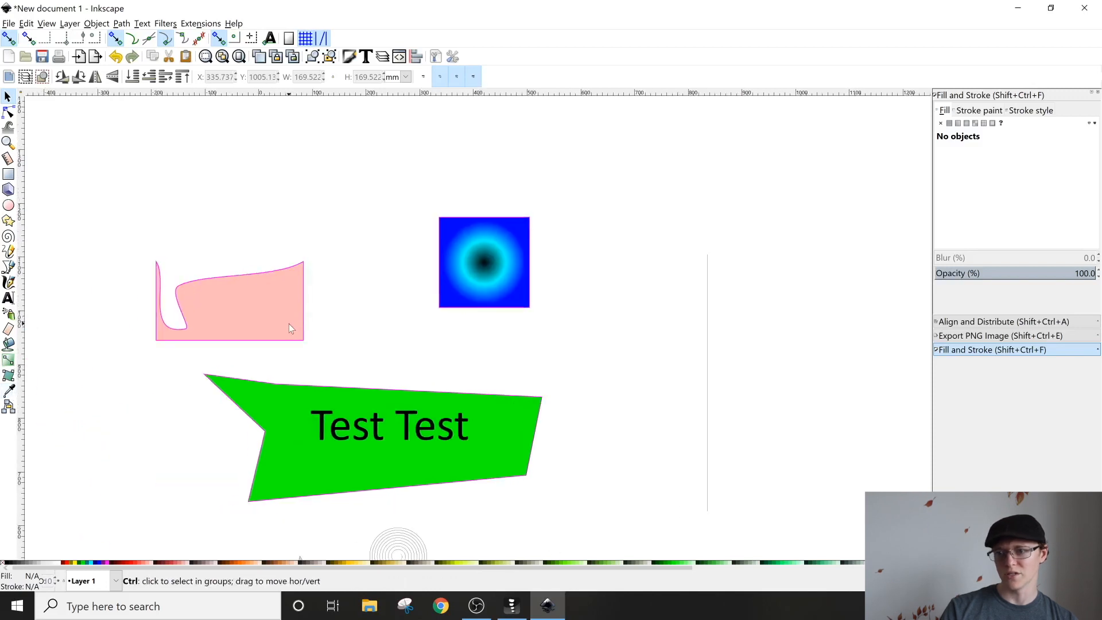
pyautogui.scroll(1, 288, 323)
pyautogui.hscroll(-8, 133, 241)
pyautogui.click(8, 205)
pyautogui.moveTo(78, 181); pyautogui.dragTo(246, 307)
pyautogui.moveTo(154, 403); pyautogui.dragTo(324, 507)
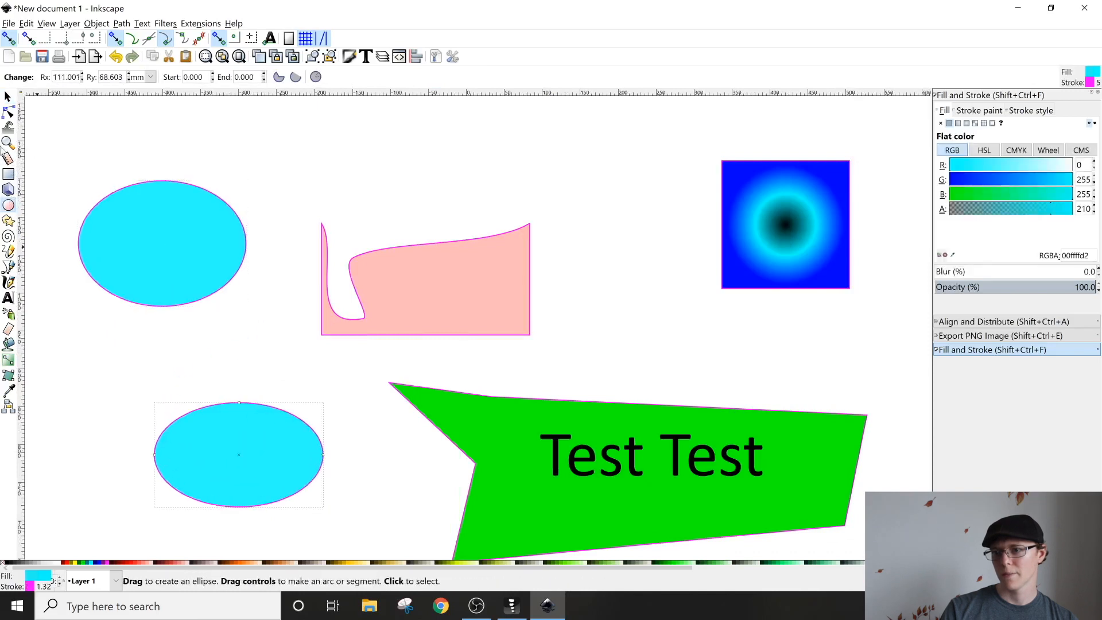
# Try several palette colors on the upper ellipse's fill, ending with the pale grayish pink c8b7b7.
pyautogui.click(7, 96)
pyautogui.click(139, 279)
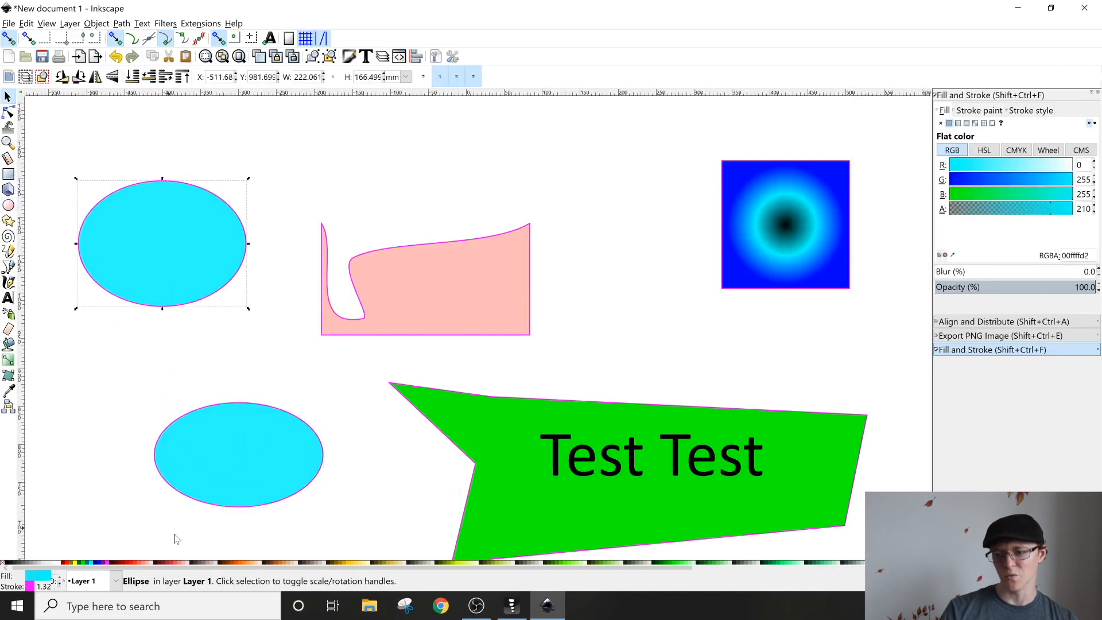
pyautogui.click(144, 563)
pyautogui.click(169, 563)
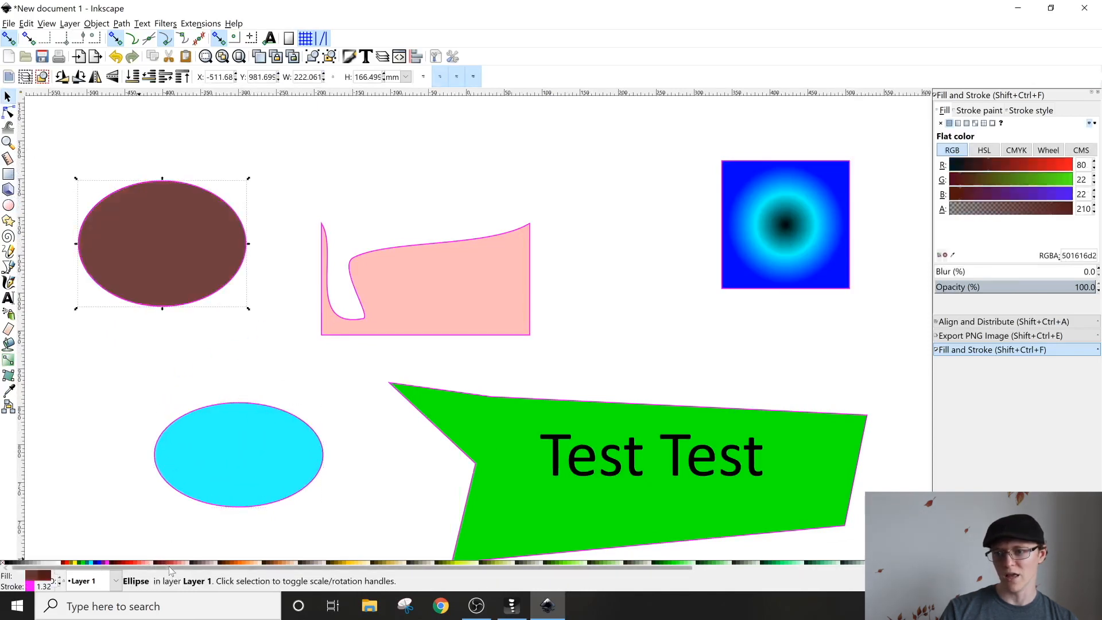
pyautogui.click(178, 563)
pyautogui.click(185, 563)
pyautogui.click(209, 563)
pyautogui.click(212, 564)
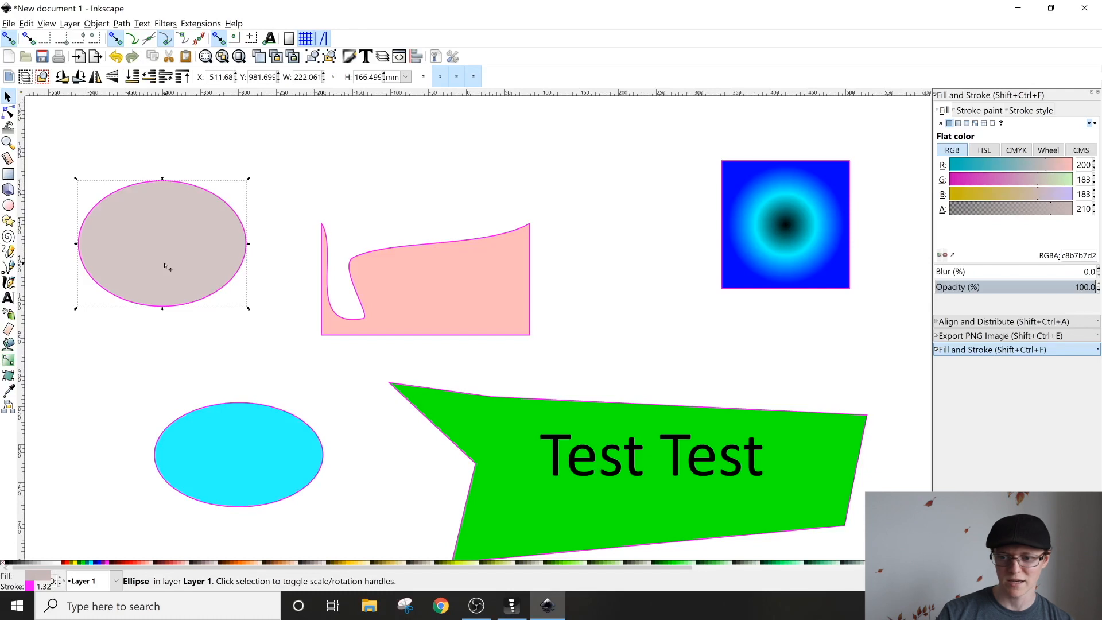
# Copy the upper ellipse's fill color onto the lower ellipse with the color picker, and move the lower ellipse slightly up and left.
pyautogui.click(221, 447)
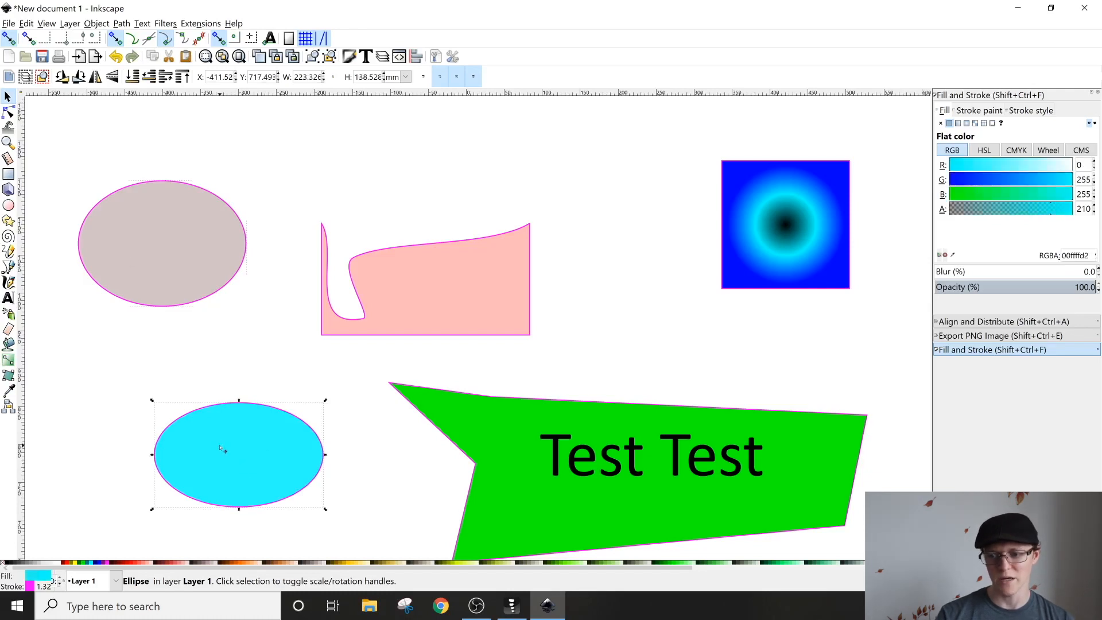
pyautogui.press('d')
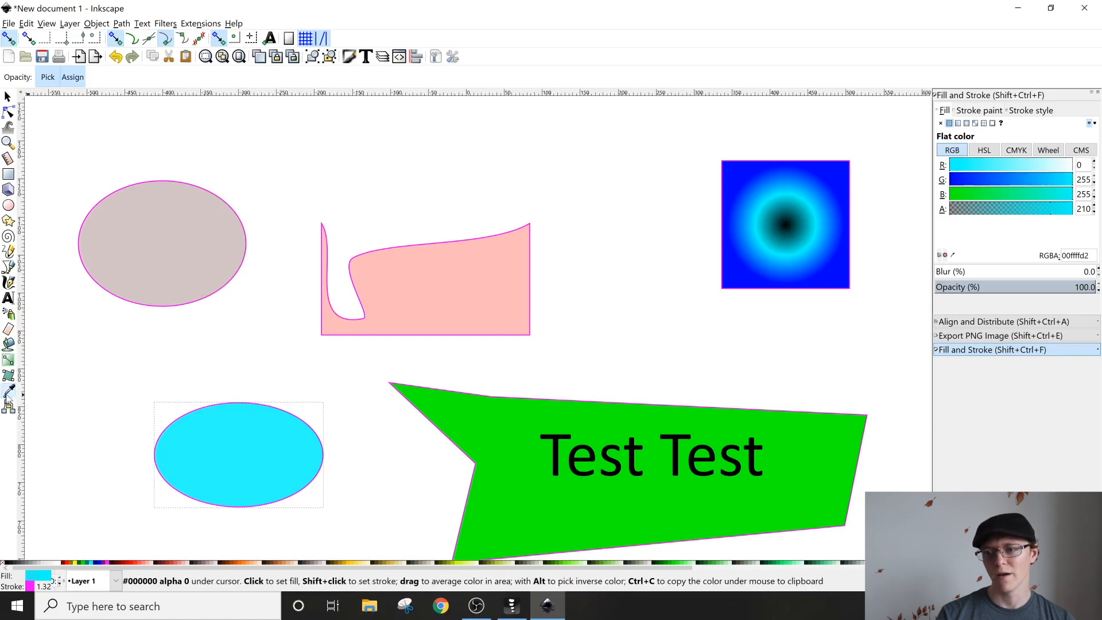
pyautogui.click(167, 246)
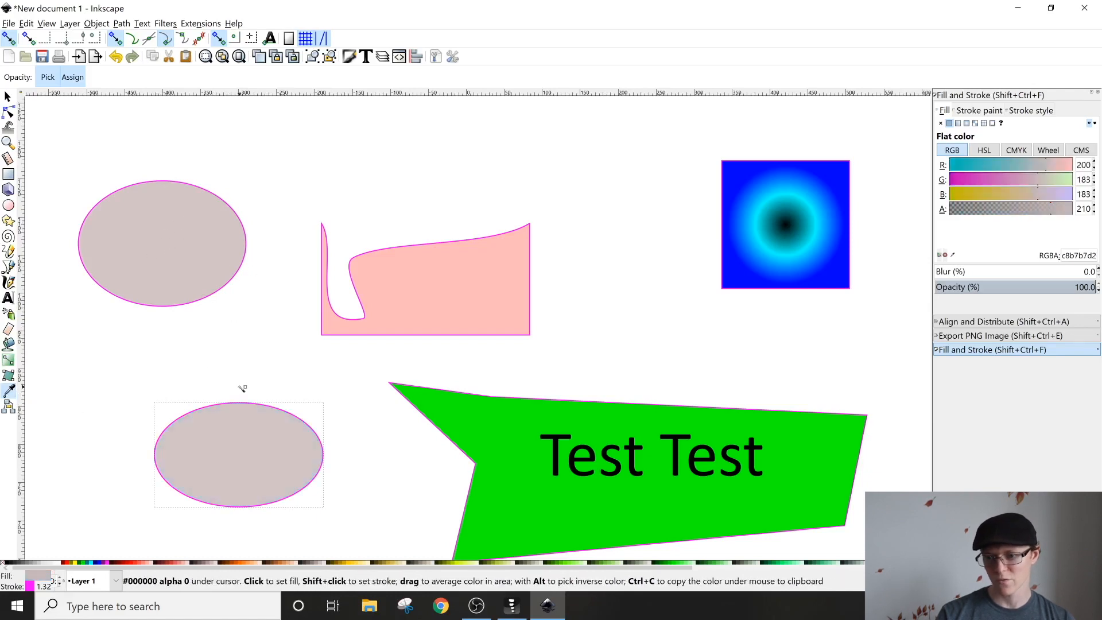
pyautogui.press('s')
pyautogui.moveTo(221, 476); pyautogui.dragTo(207, 456)
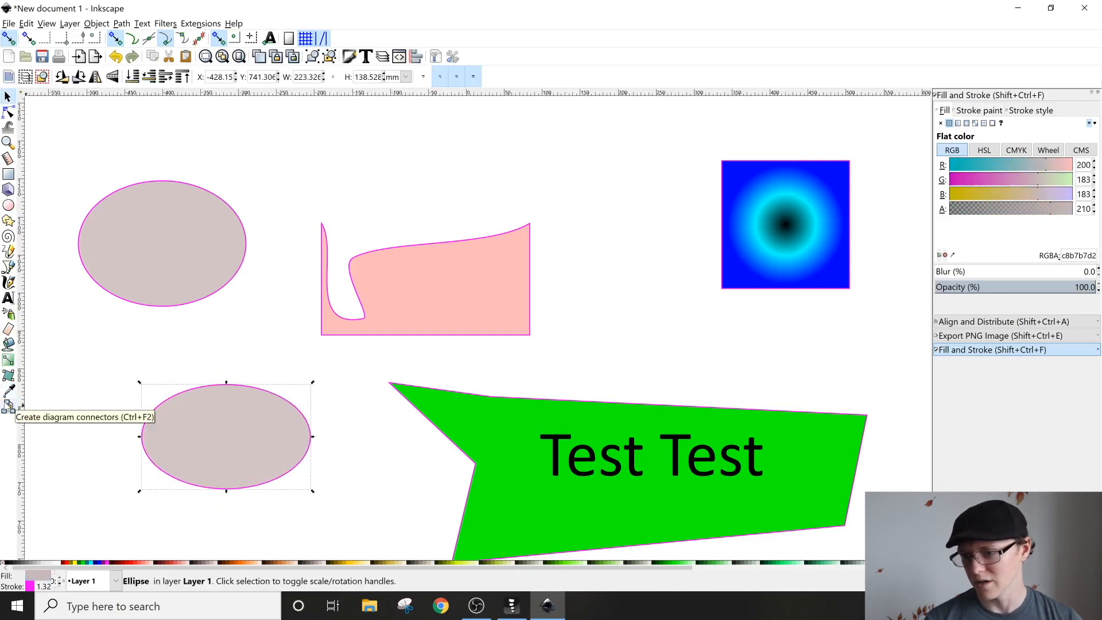
# Try drawing diagram connectors between the shapes, and undo them.
pyautogui.click(9, 406)
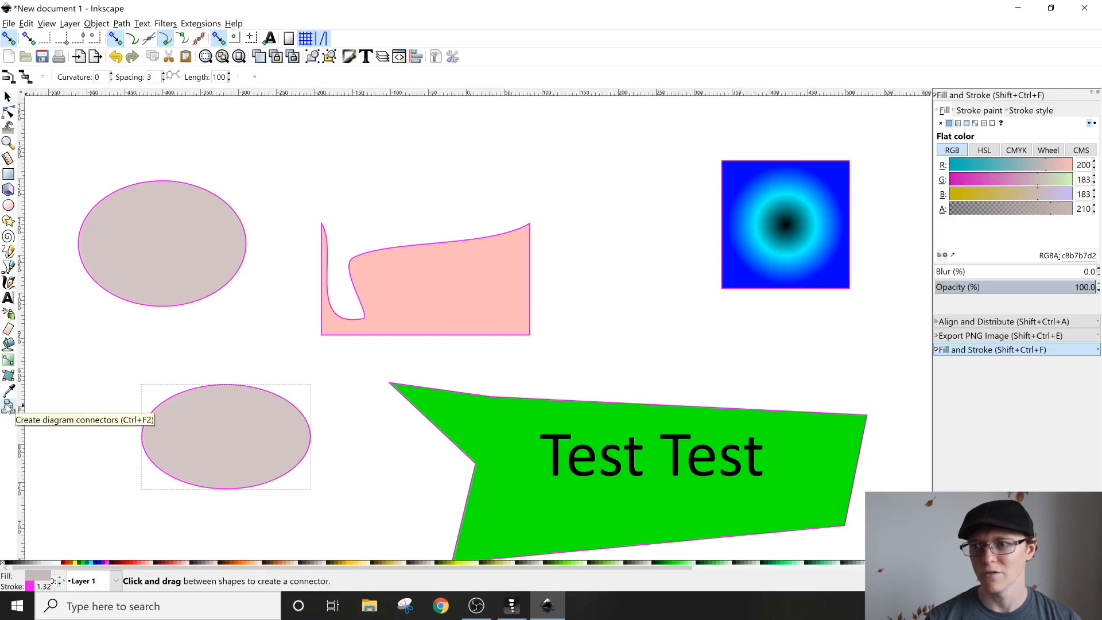
pyautogui.moveTo(89, 120); pyautogui.dragTo(283, 187)
pyautogui.moveTo(397, 248); pyautogui.dragTo(491, 171)
pyautogui.moveTo(746, 248); pyautogui.dragTo(746, 248)
pyautogui.hotkey('ctrl', 'z')
pyautogui.hotkey('ctrl', 'z')
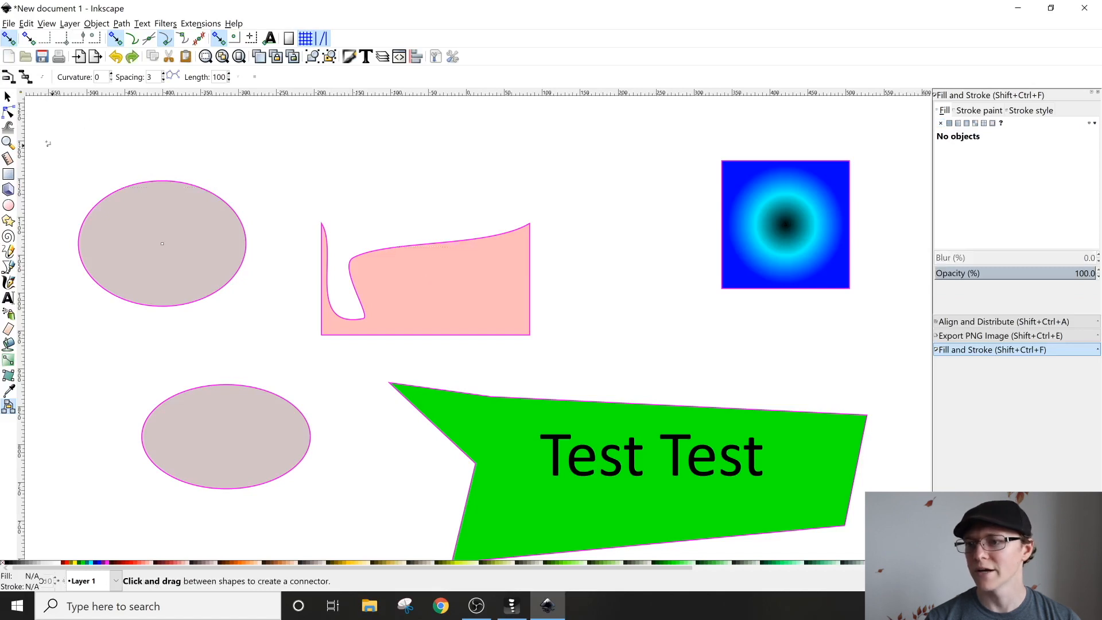
pyautogui.click(11, 98)
pyautogui.keyDown('ctrl'); pyautogui.scroll(-3, 263, 251); pyautogui.keyUp('ctrl')
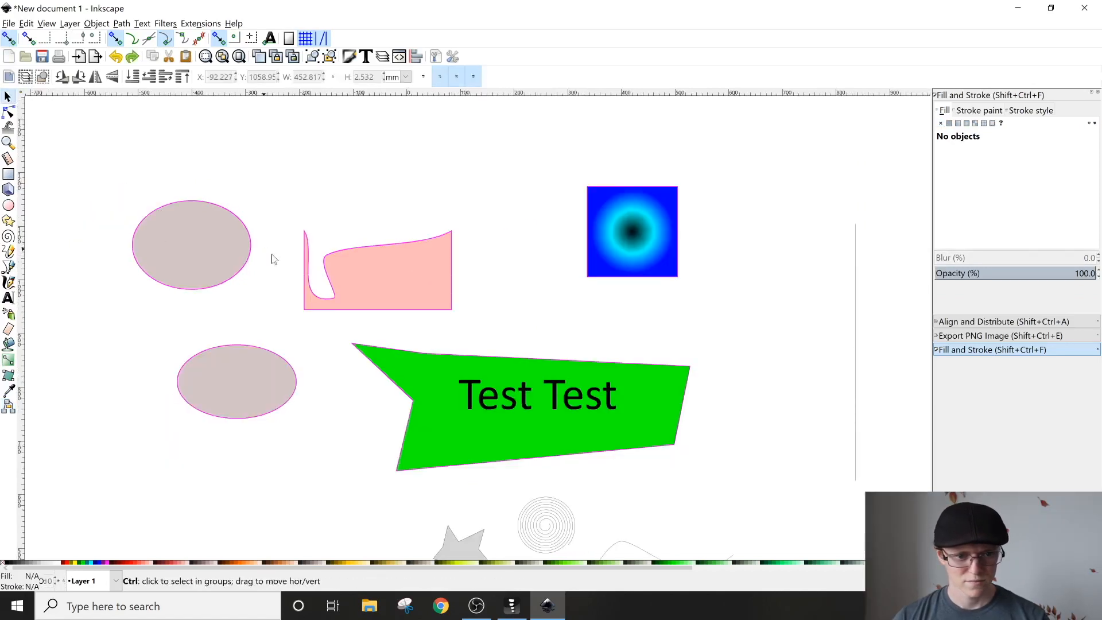
pyautogui.keyDown('ctrl'); pyautogui.scroll(-3, 319, 297); pyautogui.keyUp('ctrl')
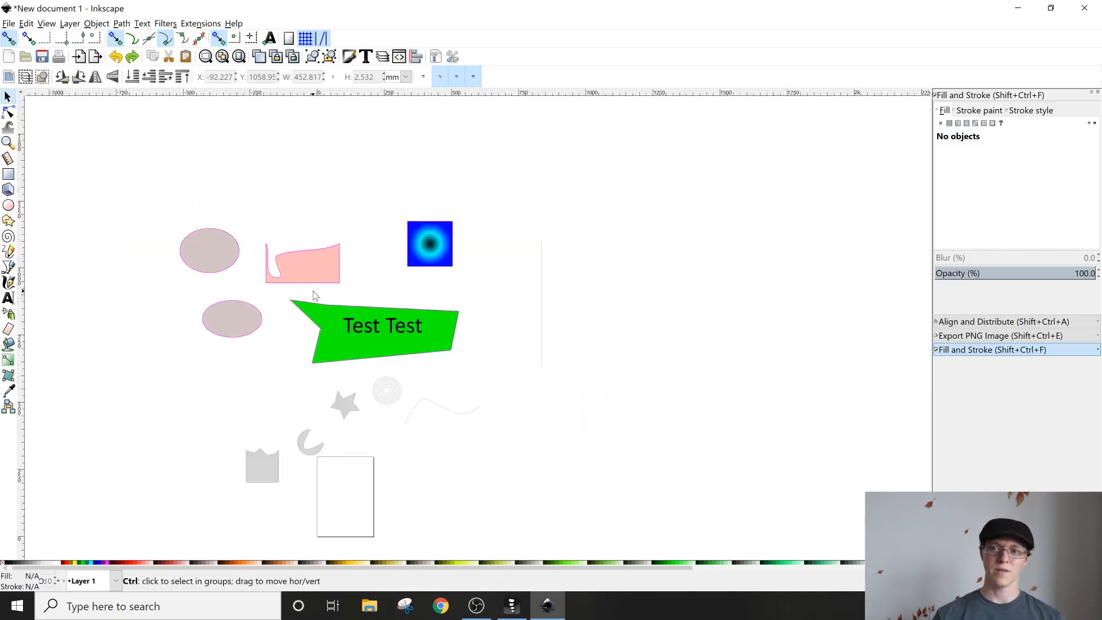